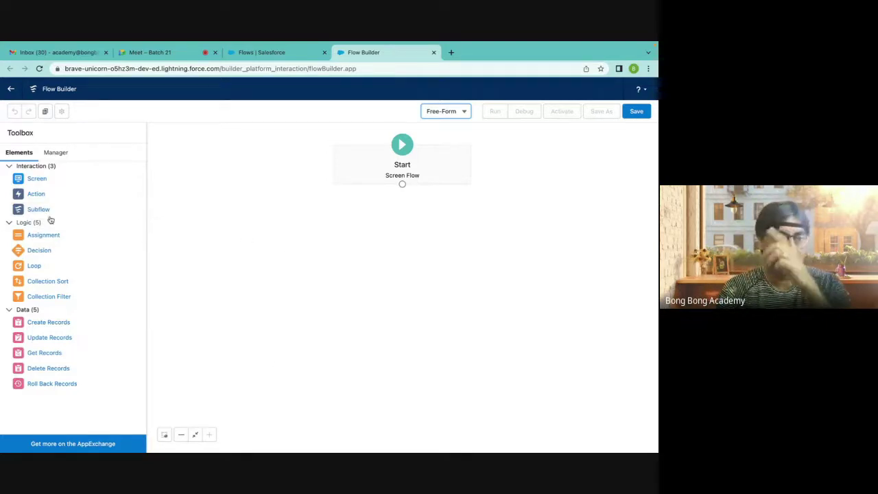
Add a Screen element below the Start element and label it New Contact Details, with API name New_Contact_Details.
left_click_drag(36, 179, 369, 251)
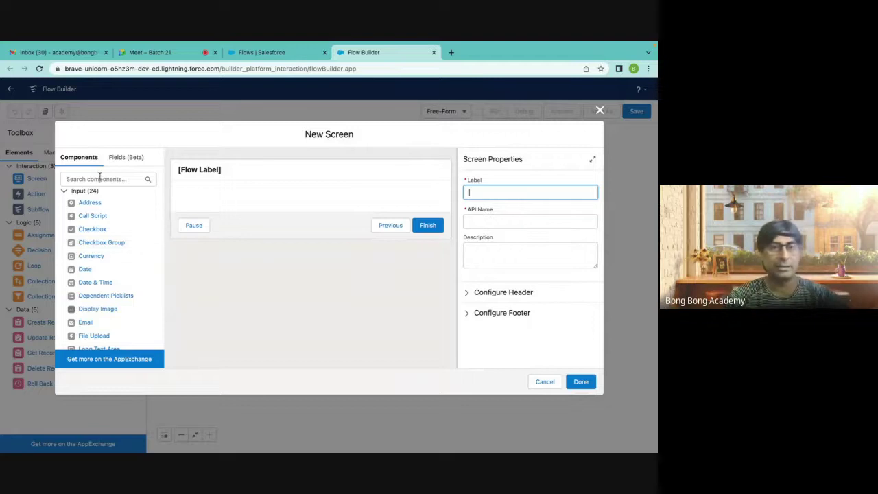
left_click(193, 173)
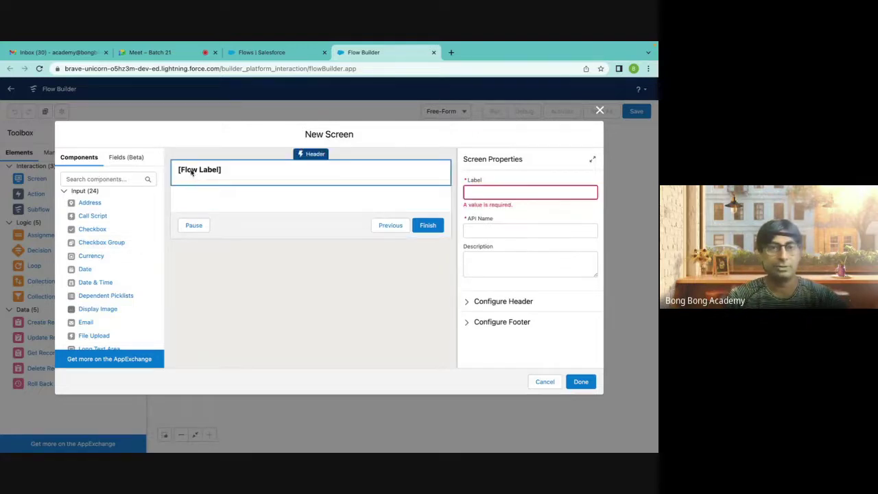
left_click(483, 194)
type("Contact")
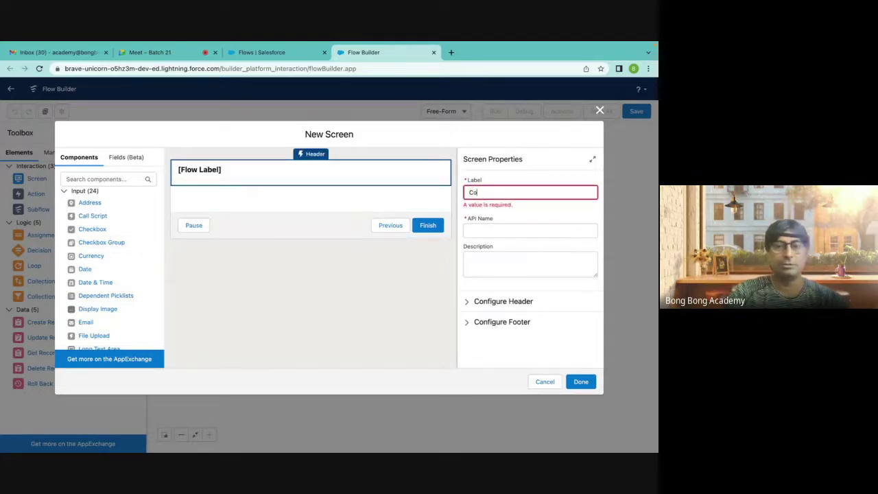
left_click(468, 194)
type("New")
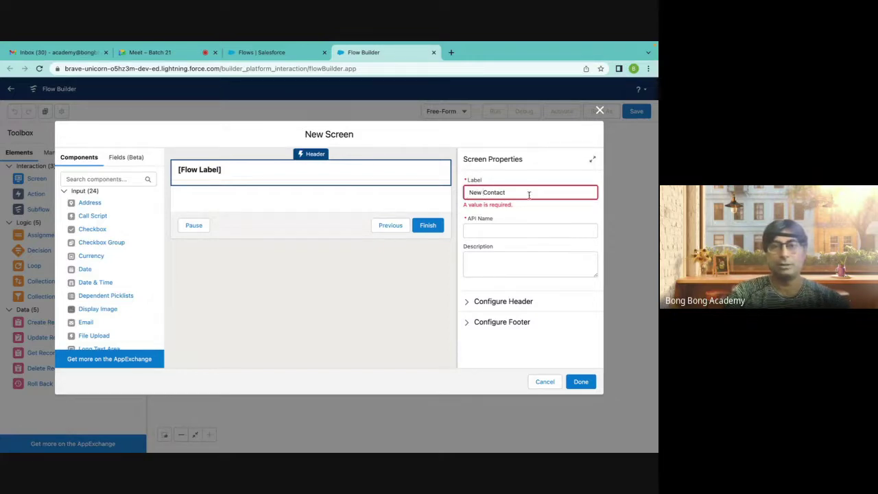
left_click(533, 193)
type("Details")
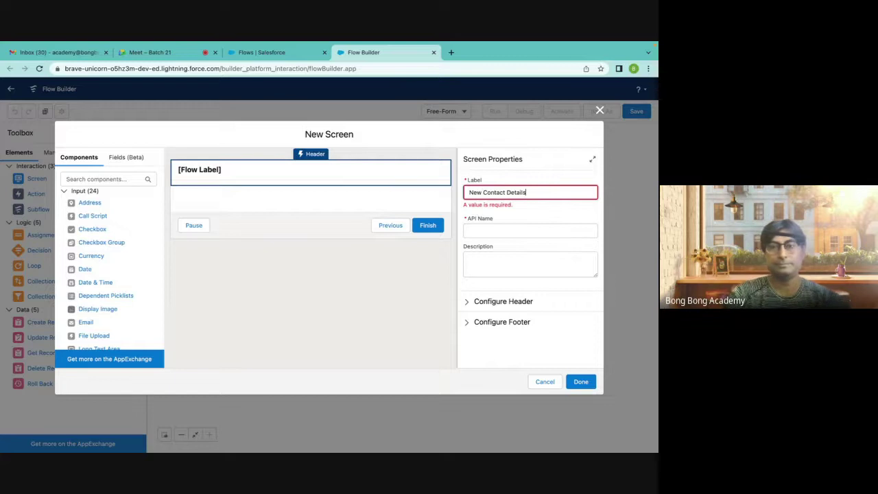
left_click(522, 233)
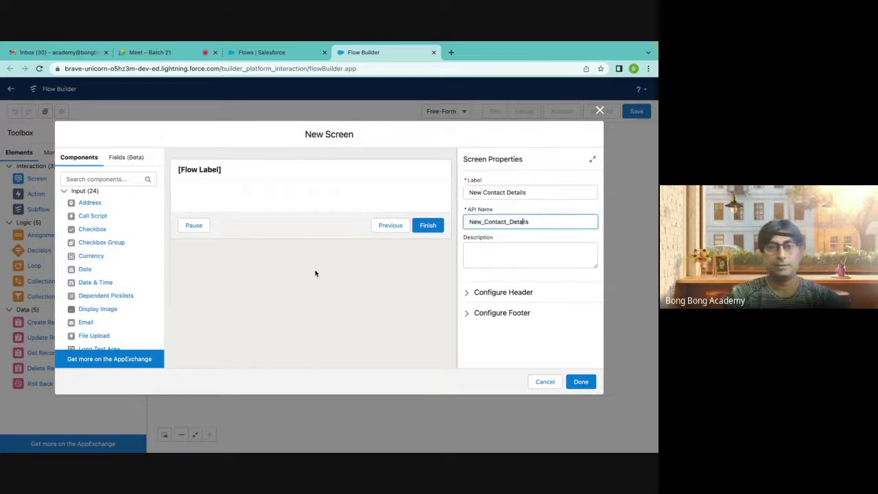
left_click(234, 173)
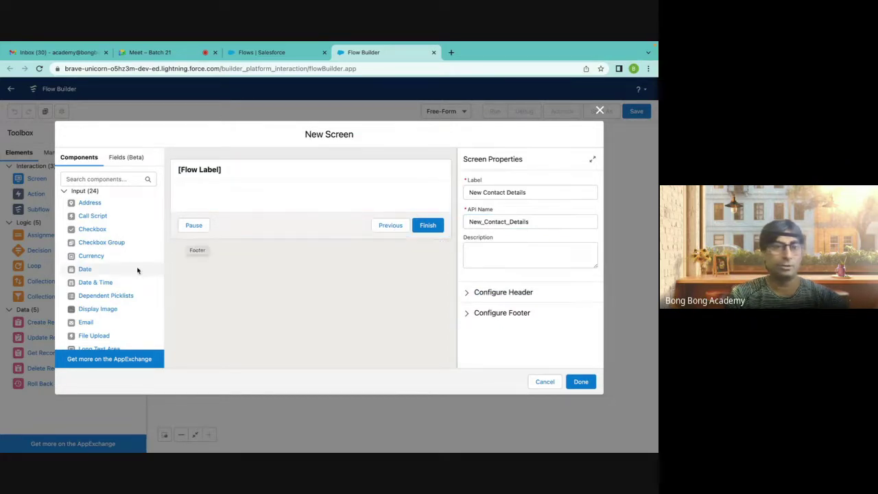
Add a Name component to the screen and place a Display Text component beneath it.
scroll(124, 283, "down", 4)
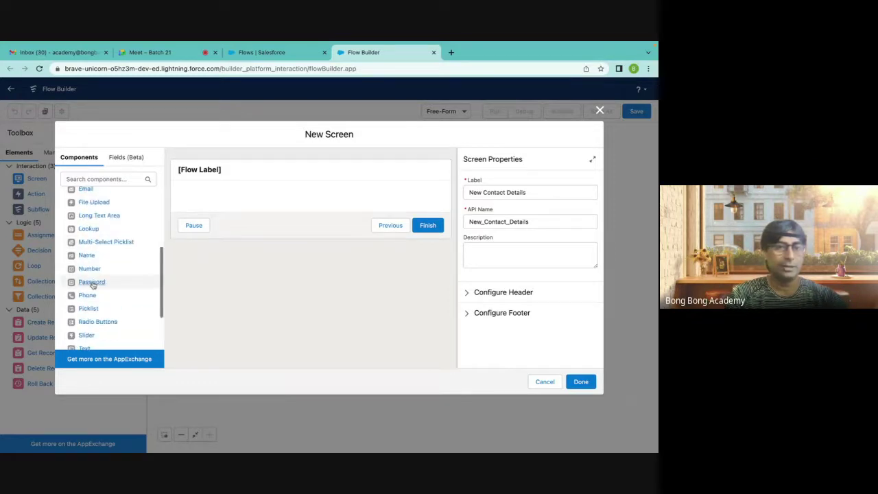
left_click_drag(88, 258, 268, 200)
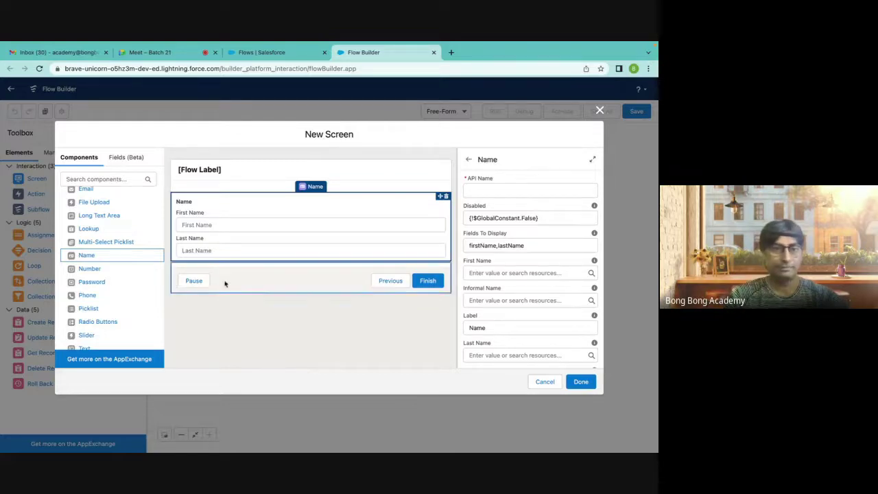
scroll(120, 309, "down", 2)
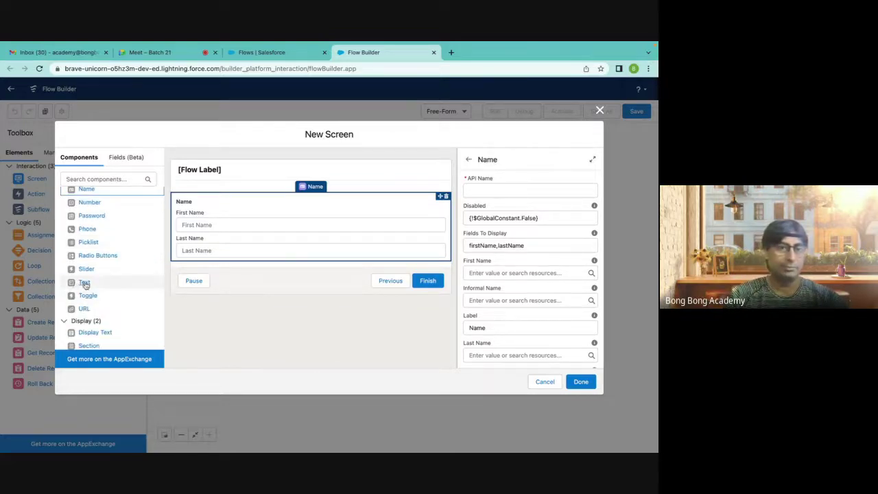
scroll(84, 283, "down", 1)
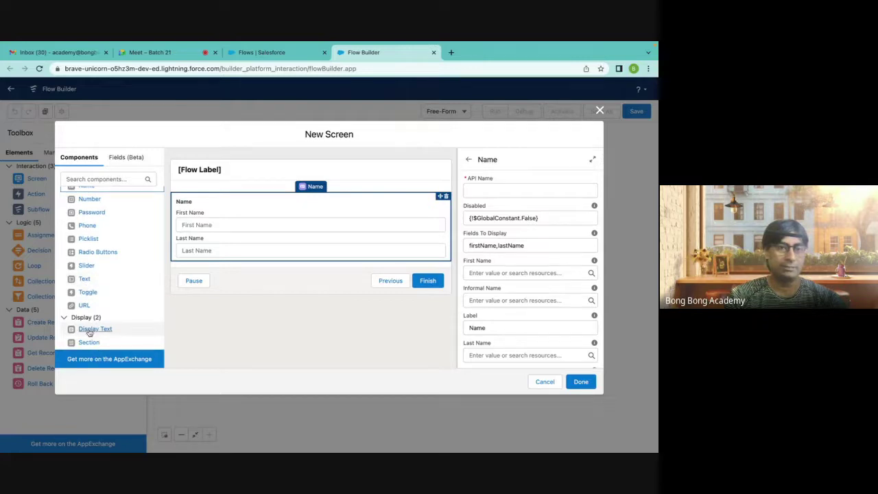
left_click_drag(89, 332, 205, 262)
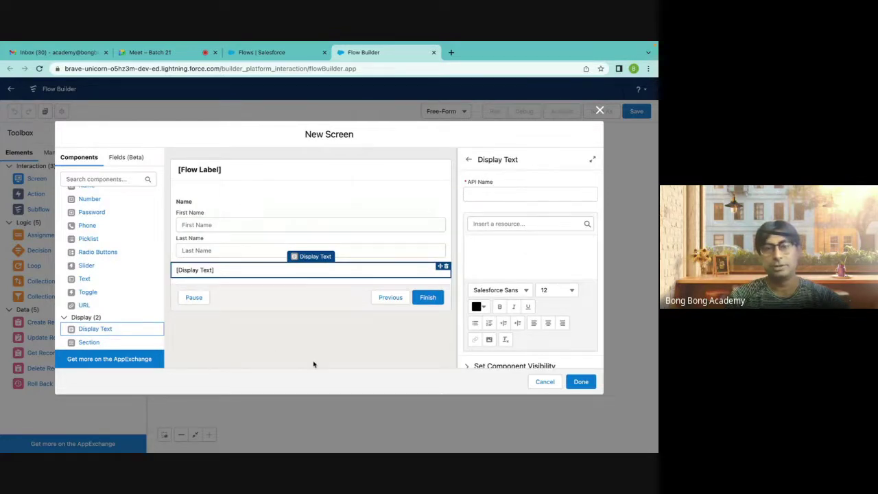
Set the Name component's API name to NewContact.
left_click(193, 205)
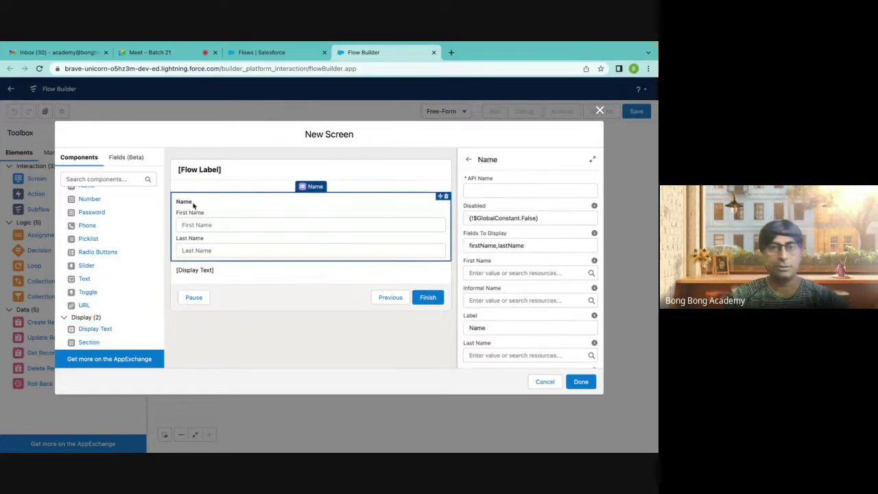
left_click(473, 192)
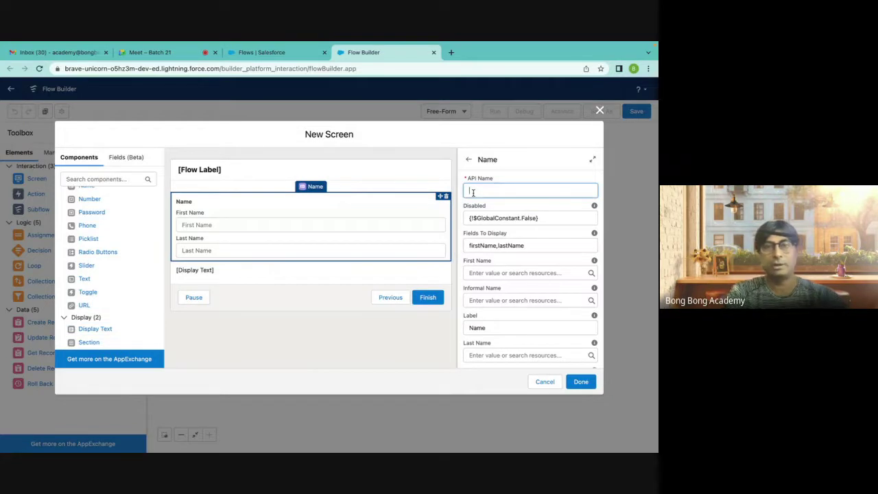
type("NewContact")
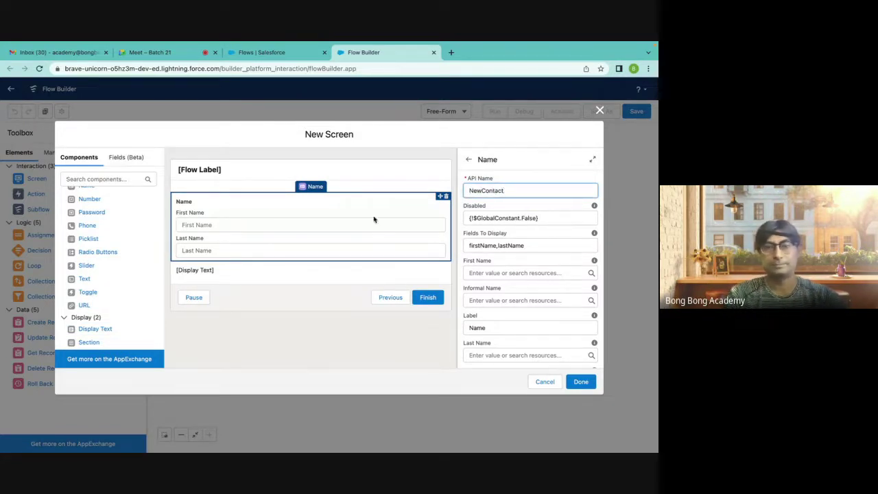
Set the Display Text component's API name to AccountDetails and finish the screen element.
left_click(277, 272)
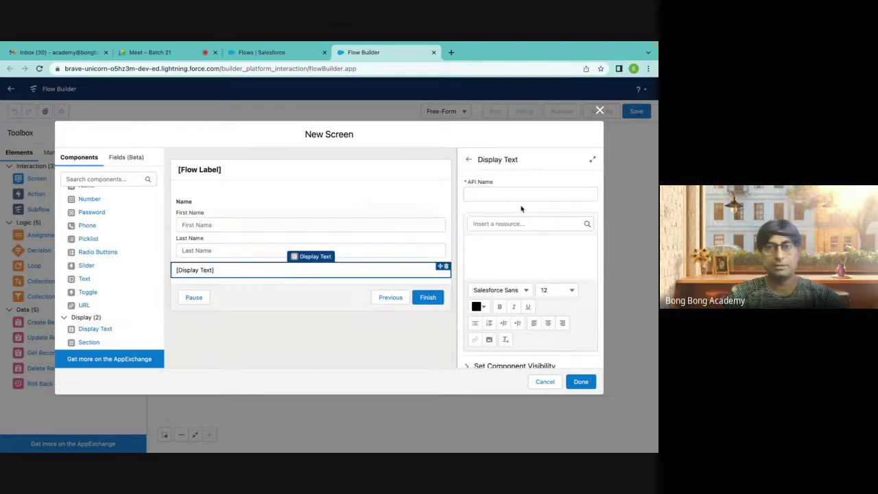
left_click(487, 194)
type("AccountDetails")
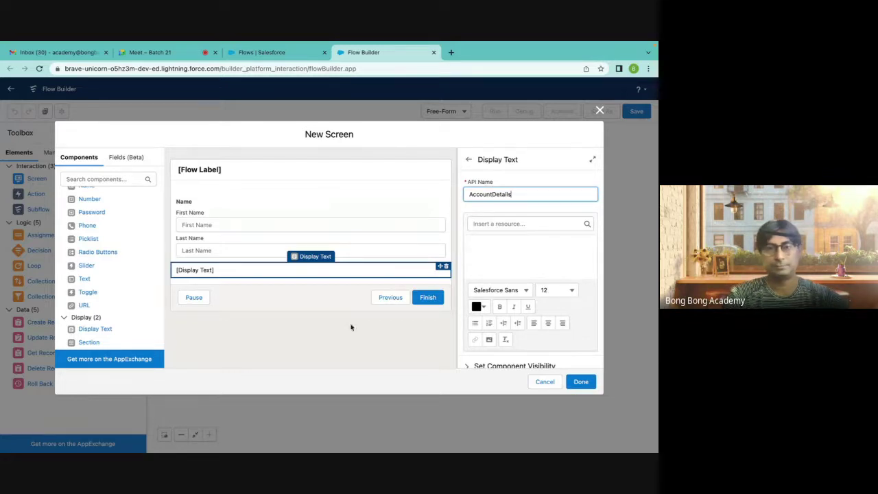
left_click(305, 348)
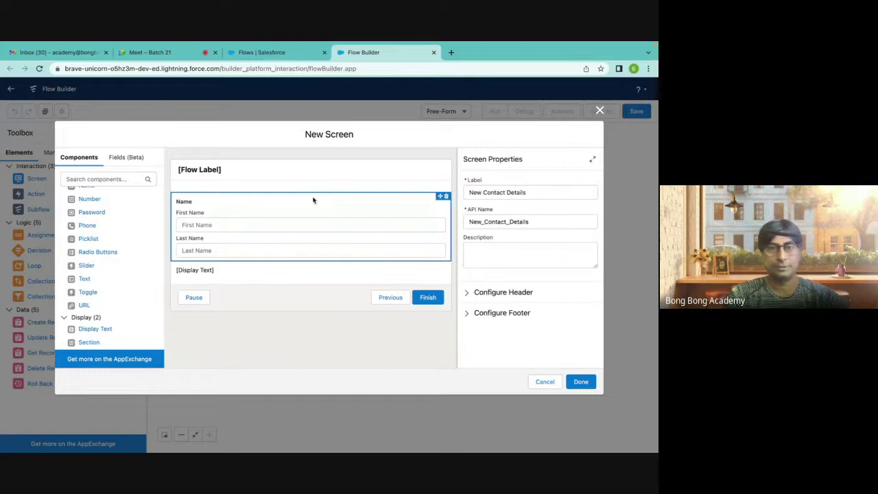
left_click(201, 207)
left_click(204, 272)
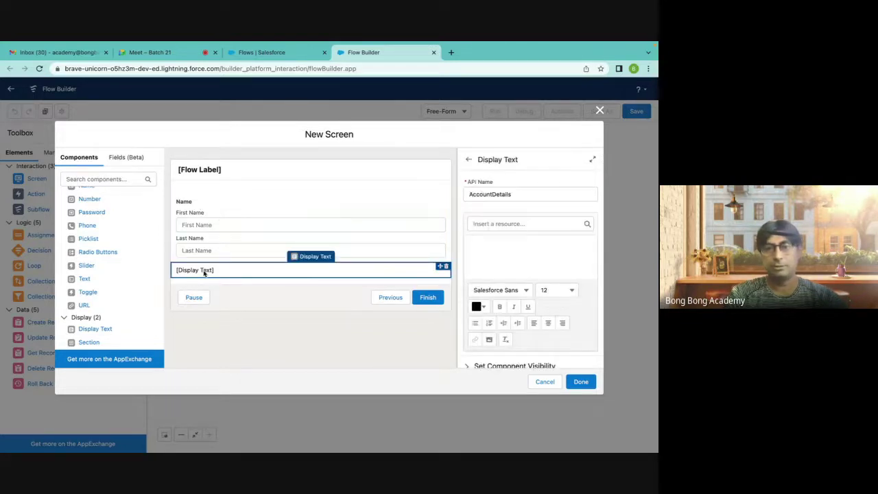
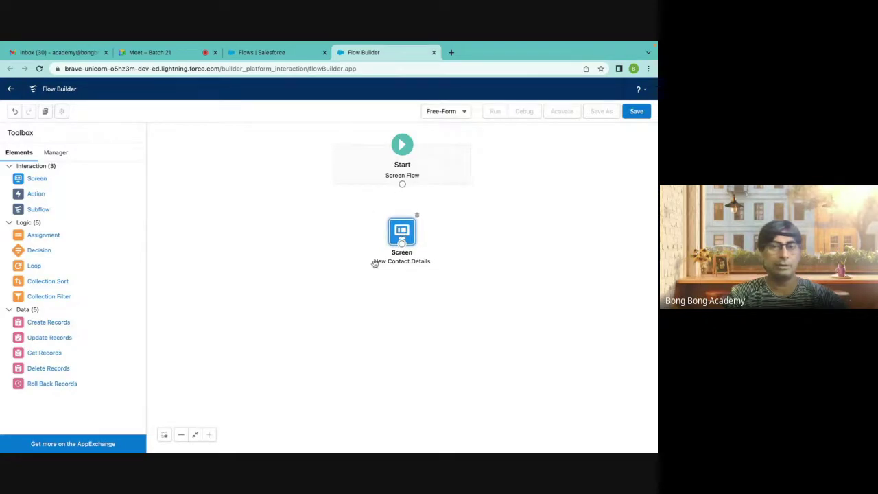
Add a Create Records element below the screen element and label it Create Contact, with API name Create_Contact.
left_click_drag(137, 320, 391, 312)
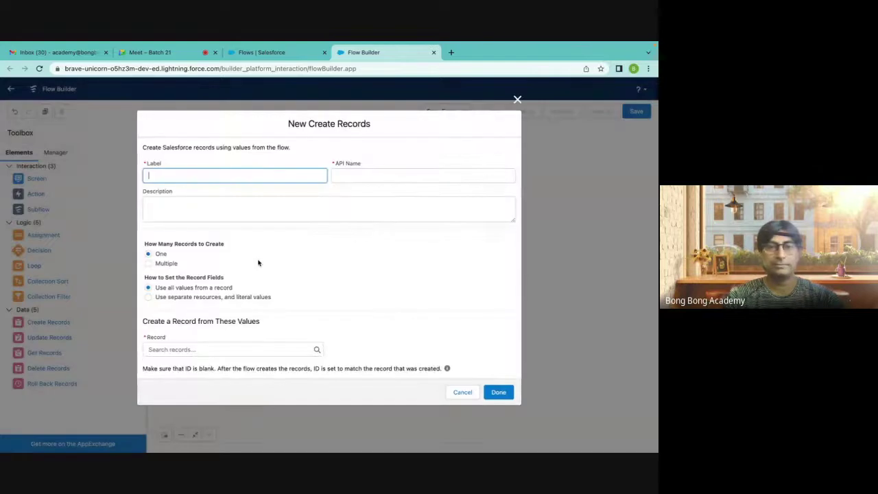
type("Create Contact")
left_click(237, 200)
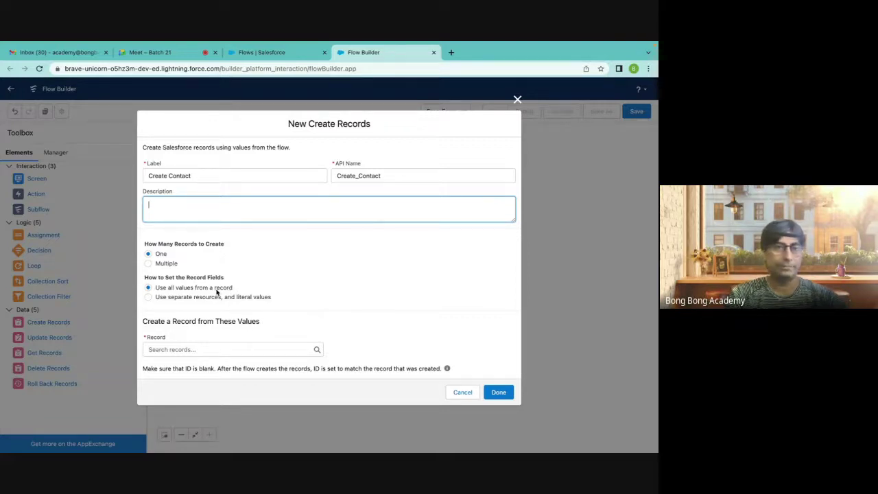
Set the record fields to use separate resources and literal values, and choose Contact as the object to create.
left_click(147, 297)
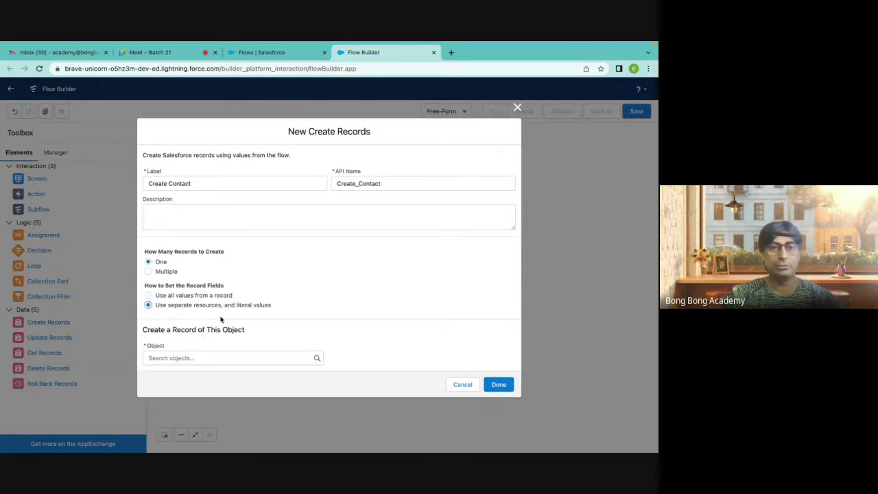
left_click(197, 358)
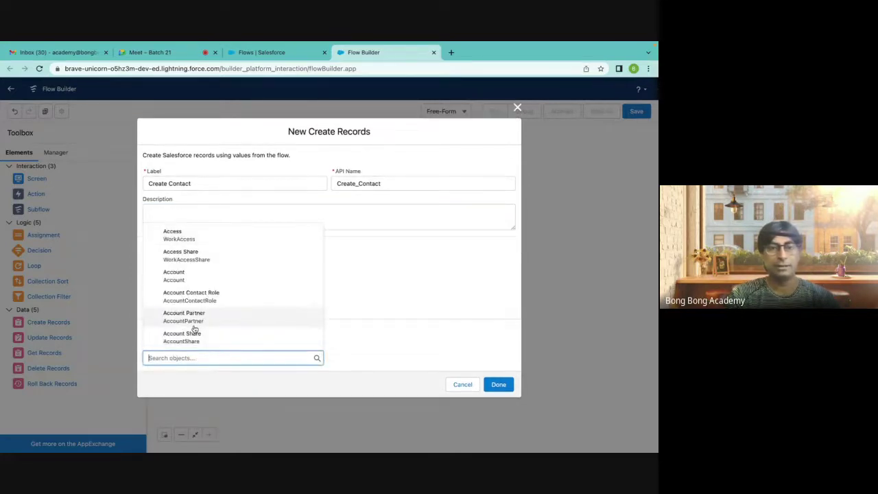
scroll(195, 329, "down", 5)
type("conta")
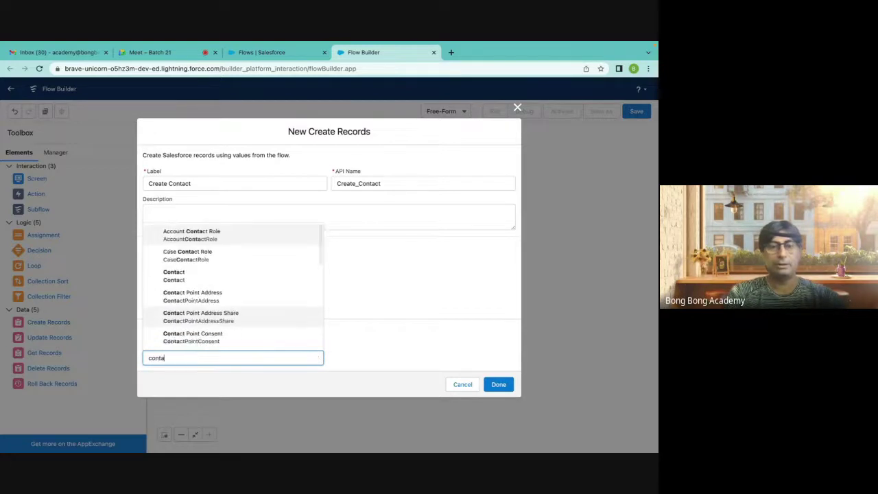
left_click(176, 276)
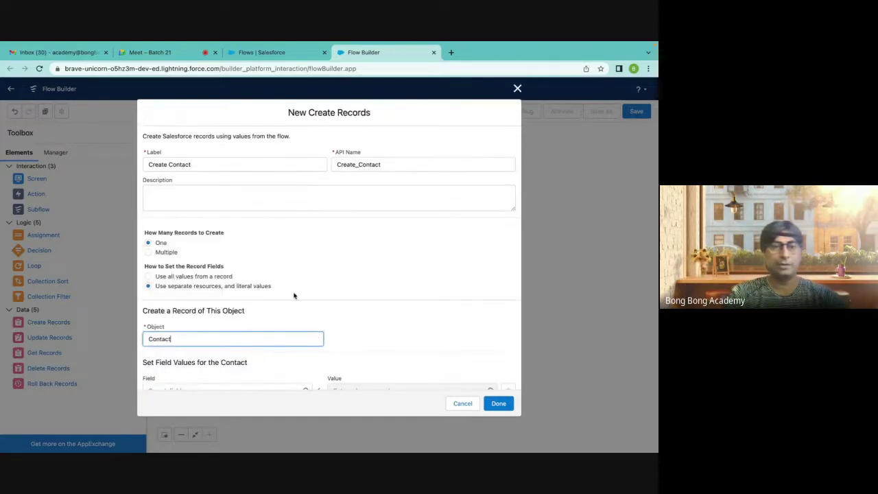
Map the contact's LastName field to the Last Name value of the NewContact screen component.
scroll(294, 293, "down", 2)
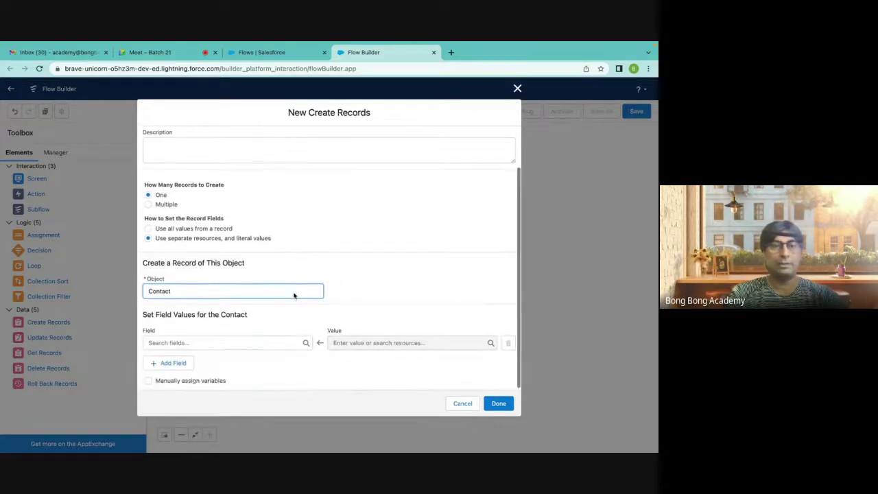
left_click(192, 340)
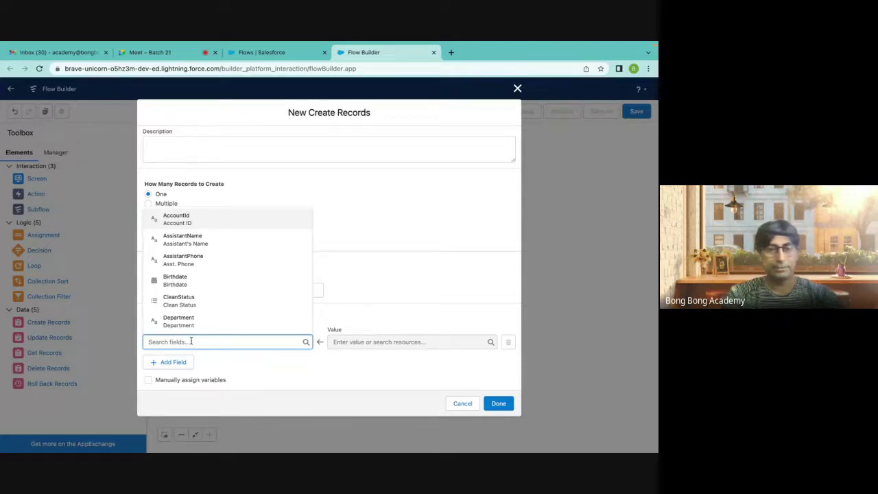
left_click(375, 257)
left_click(221, 342)
type("last")
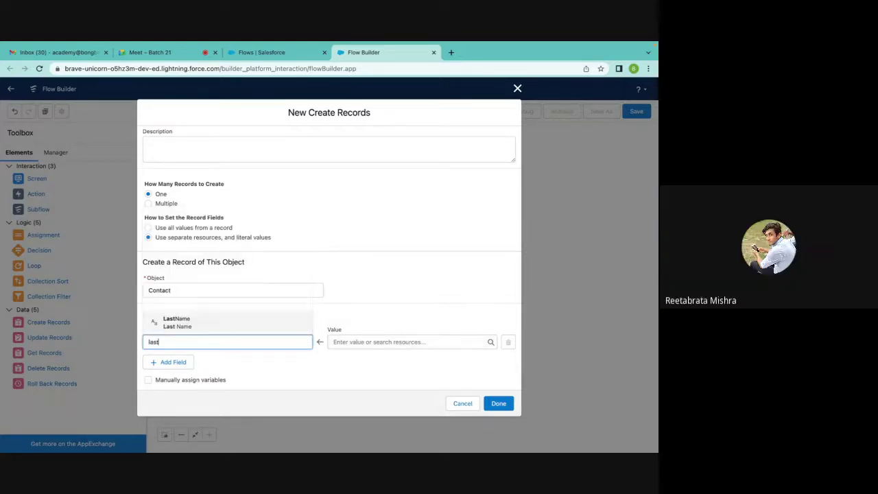
left_click(243, 324)
left_click(366, 343)
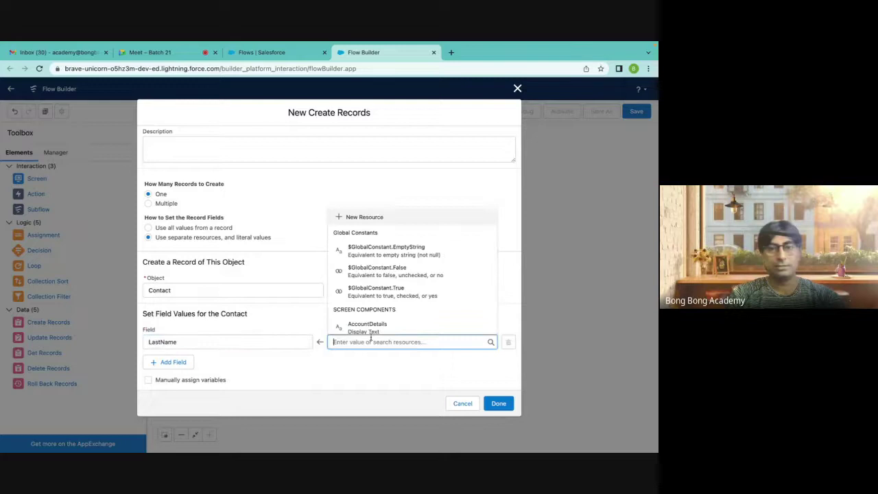
scroll(367, 322, "down", 1)
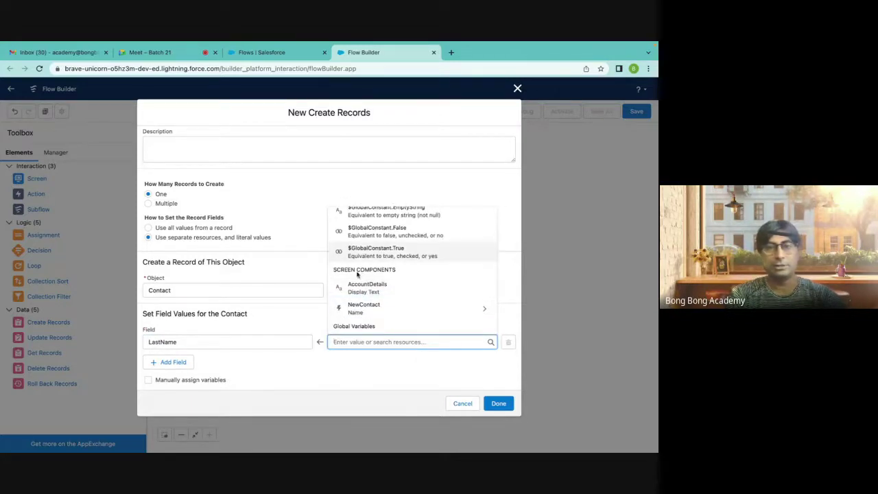
scroll(370, 302, "down", 1)
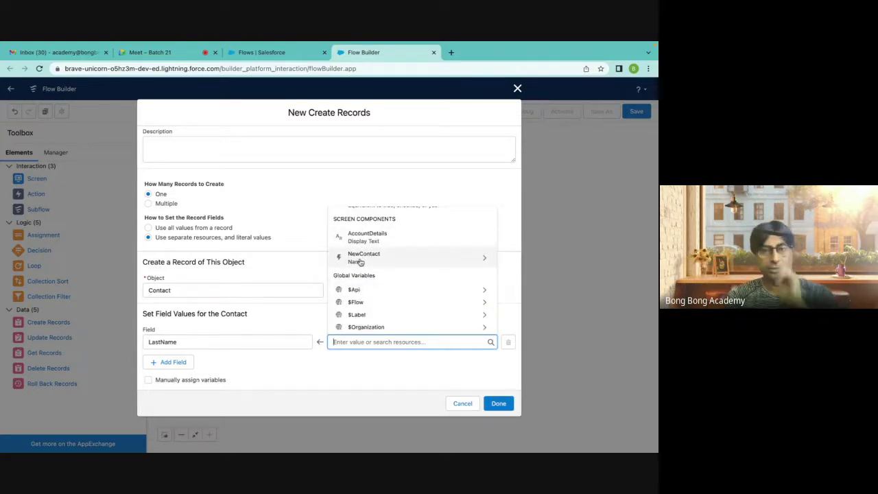
left_click(361, 259)
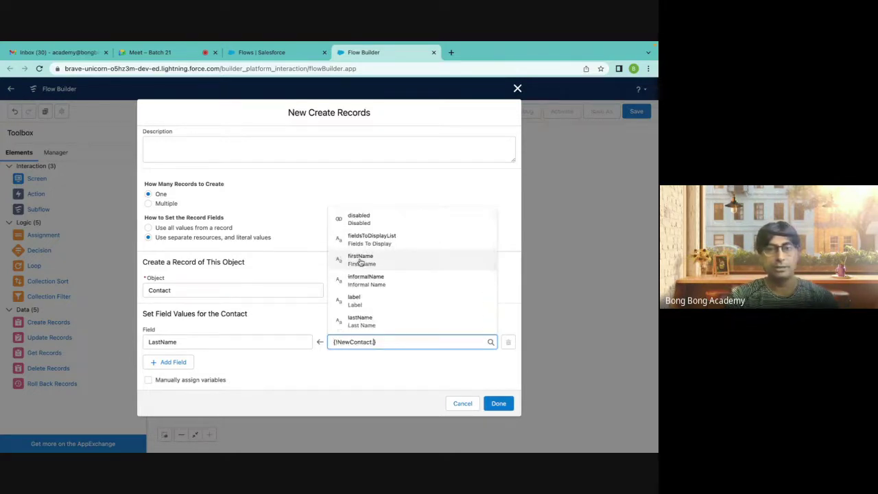
left_click(363, 322)
left_click(335, 376)
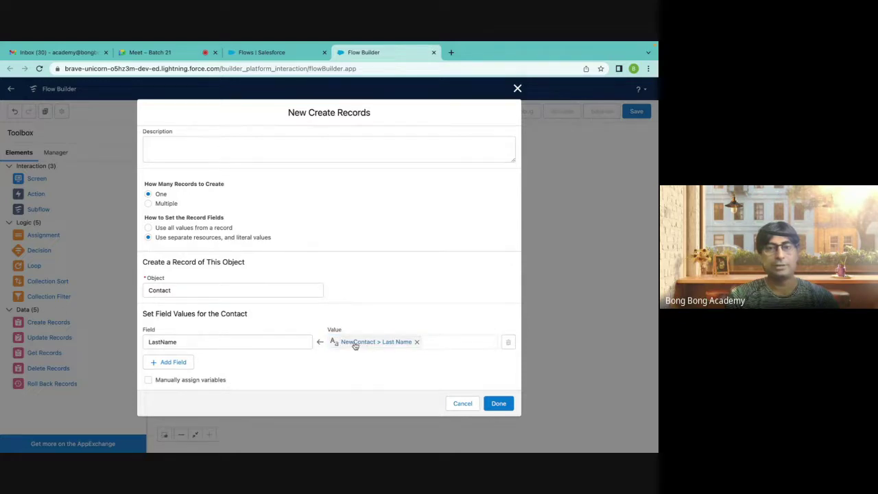
Add a field value to the Contact record that maps FirstName to the First Name of the NewContact screen component.
left_click(172, 360)
scroll(201, 368, "down", 1)
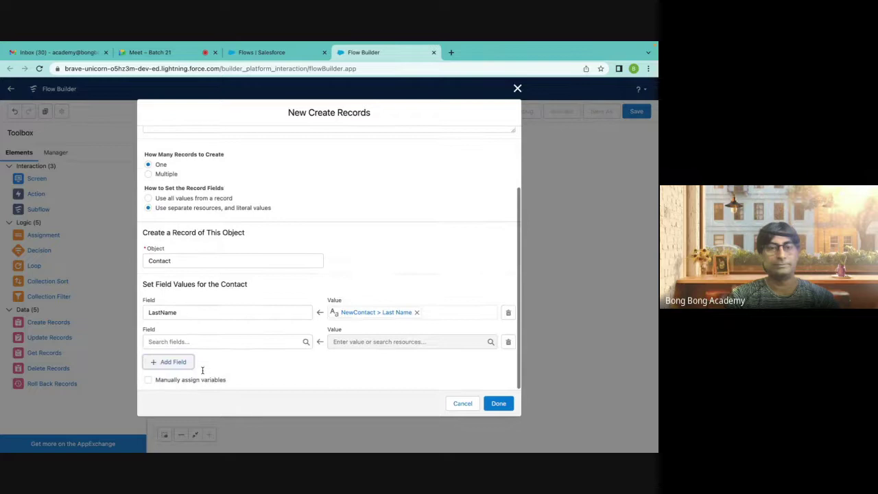
left_click(206, 342)
type("firs")
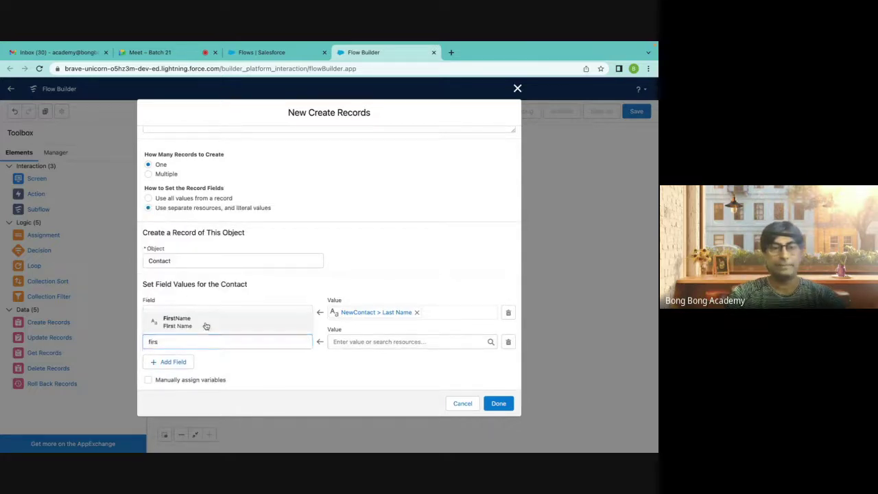
left_click(204, 324)
left_click(356, 341)
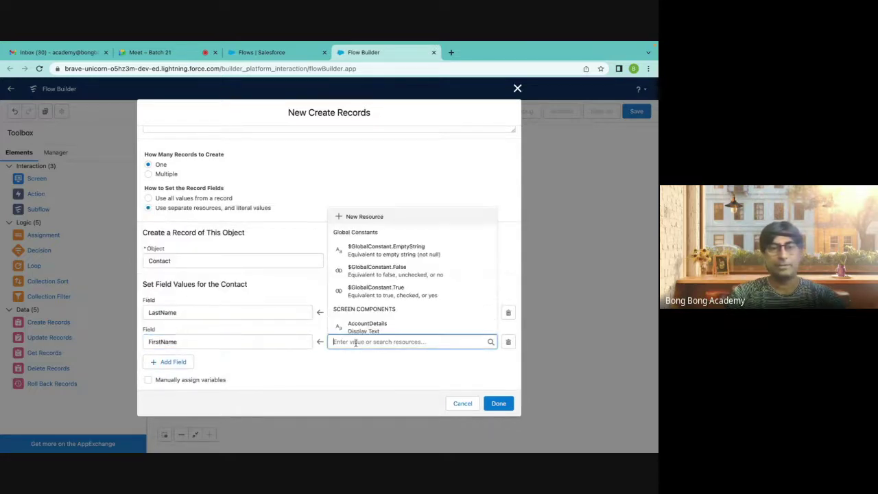
scroll(376, 308, "down", 1)
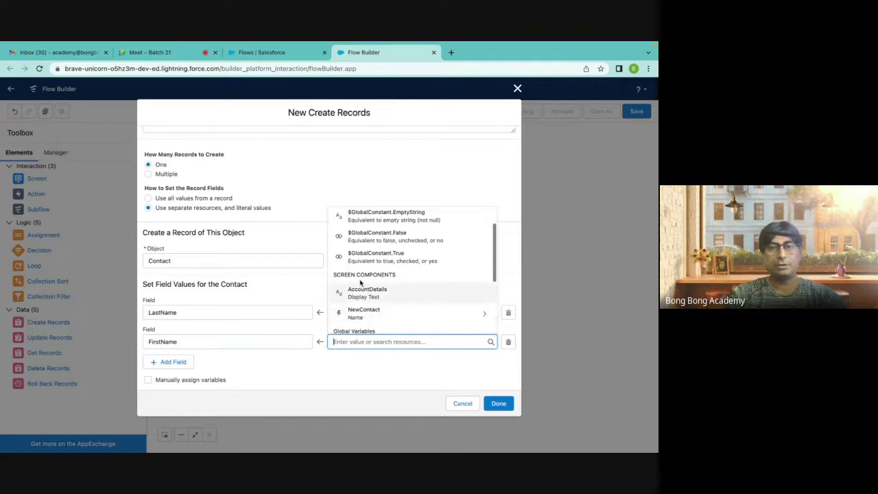
left_click(368, 317)
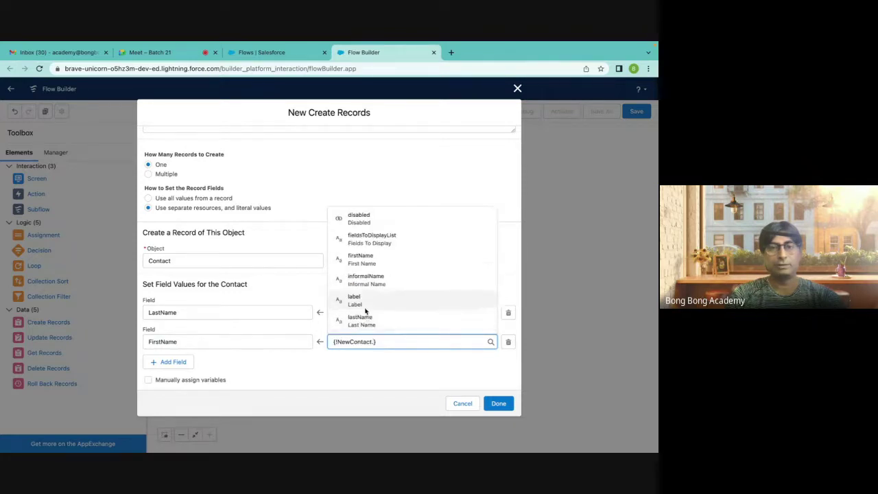
left_click(364, 264)
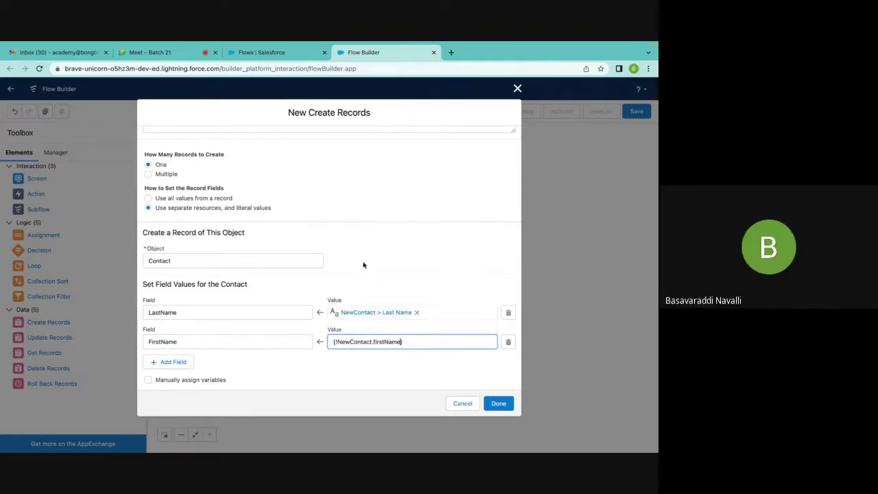
Add another field value that maps the contact's AccountId to the AccountDetails screen component.
left_click(173, 362)
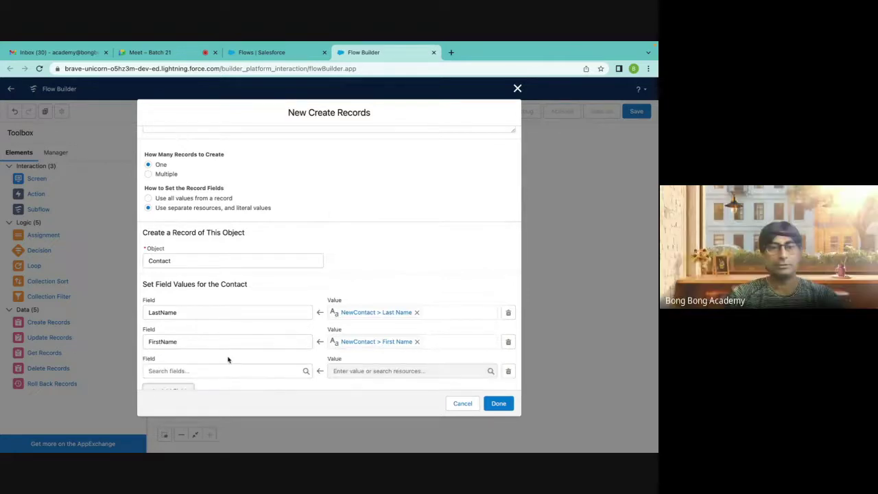
left_click(197, 342)
type("Ac")
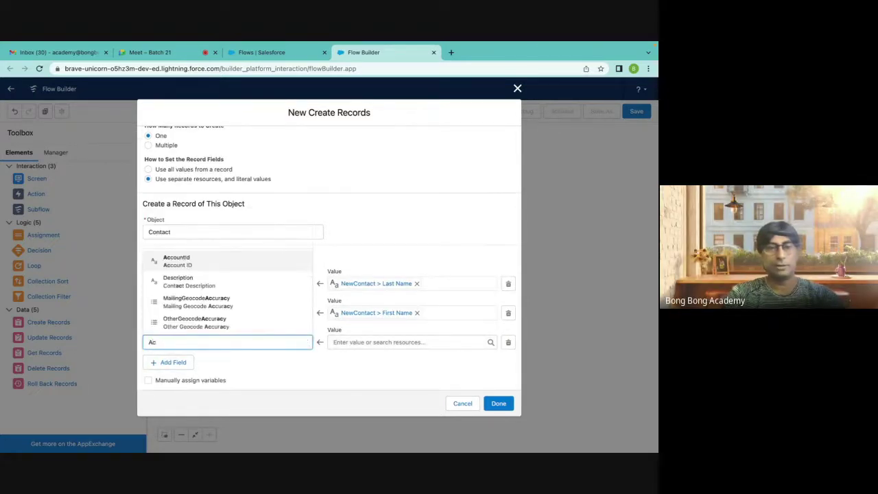
left_click(210, 263)
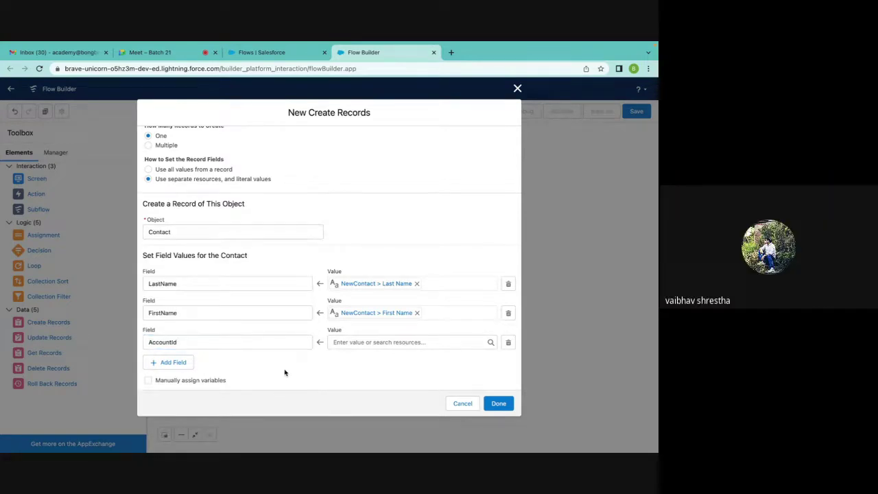
left_click(349, 344)
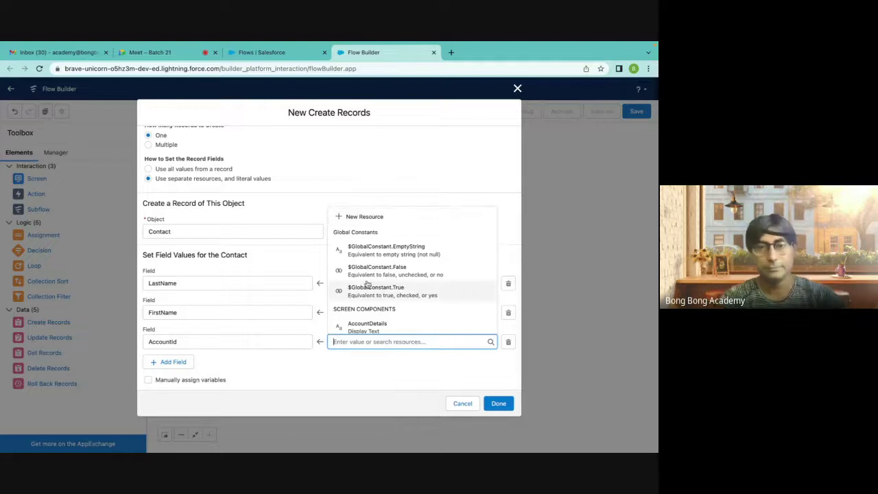
scroll(365, 284, "down", 3)
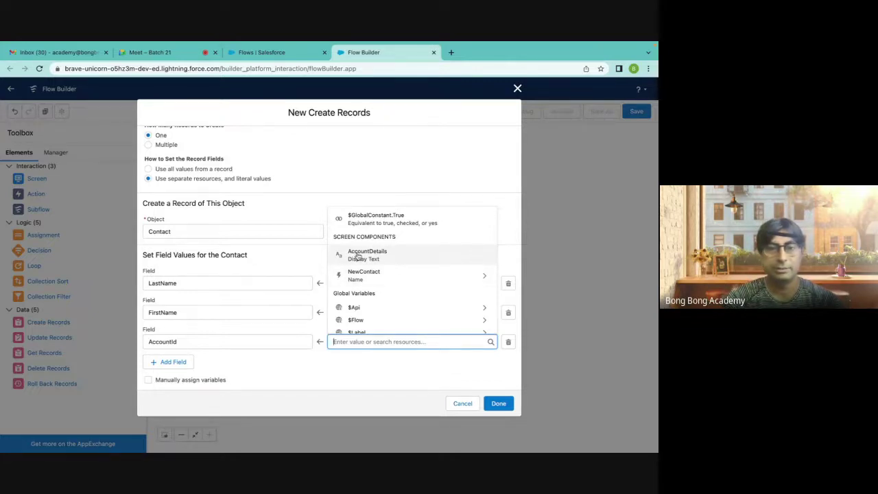
left_click(357, 256)
left_click(373, 366)
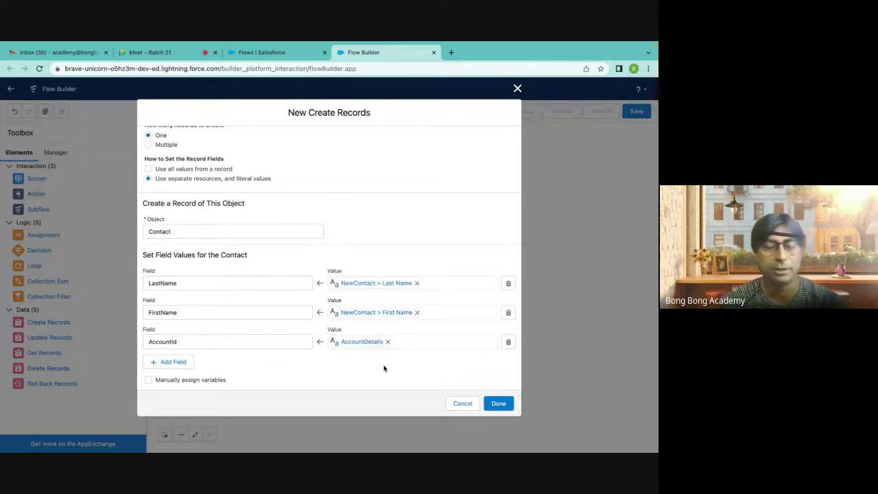
Finish the Create Contact element and connect Start to the New Contact Details screen and that screen to Create Contact.
scroll(384, 369, "up", 3)
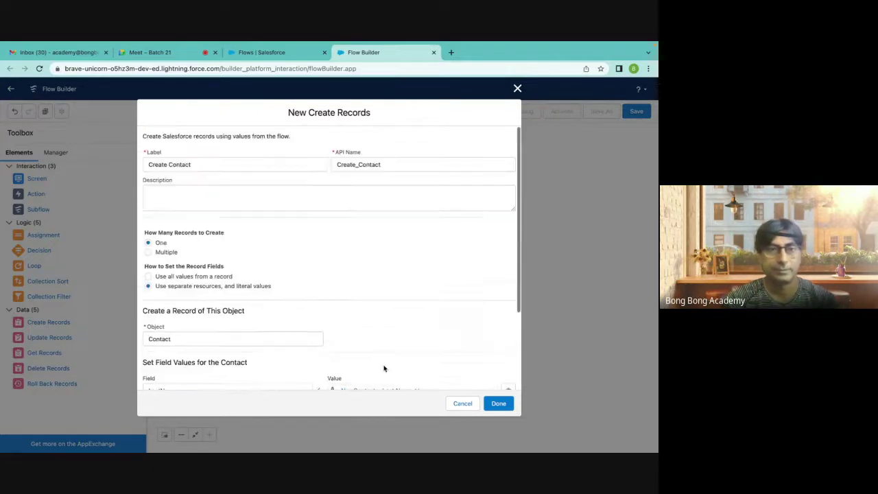
scroll(385, 369, "down", 3)
left_click(499, 403)
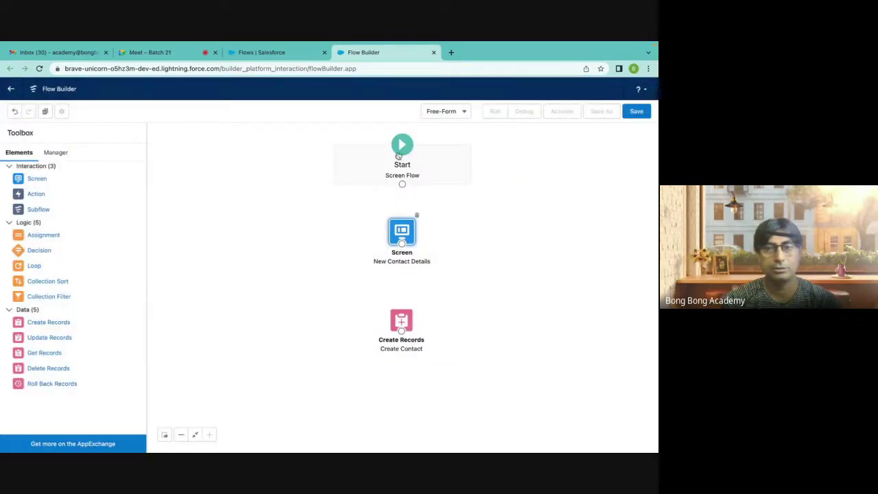
left_click_drag(402, 184, 401, 320)
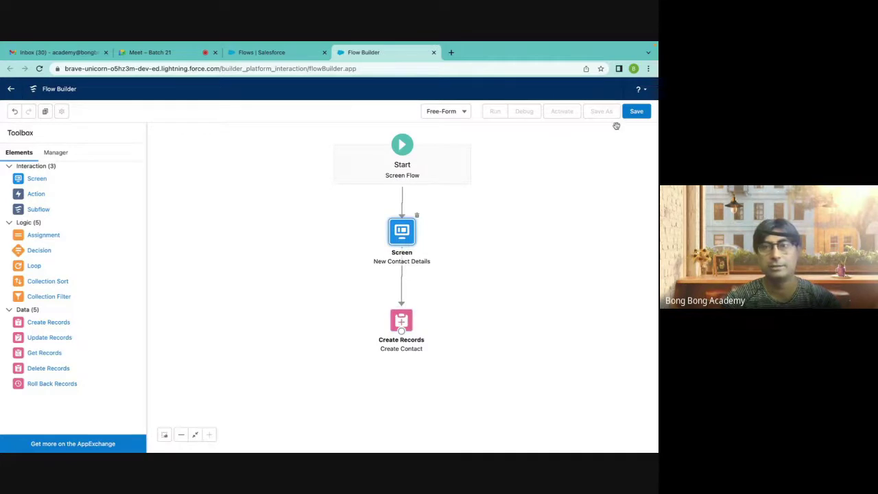
Save the flow with the label New Contact Screen and activate it.
left_click(634, 111)
left_click(241, 235)
type("NewCon")
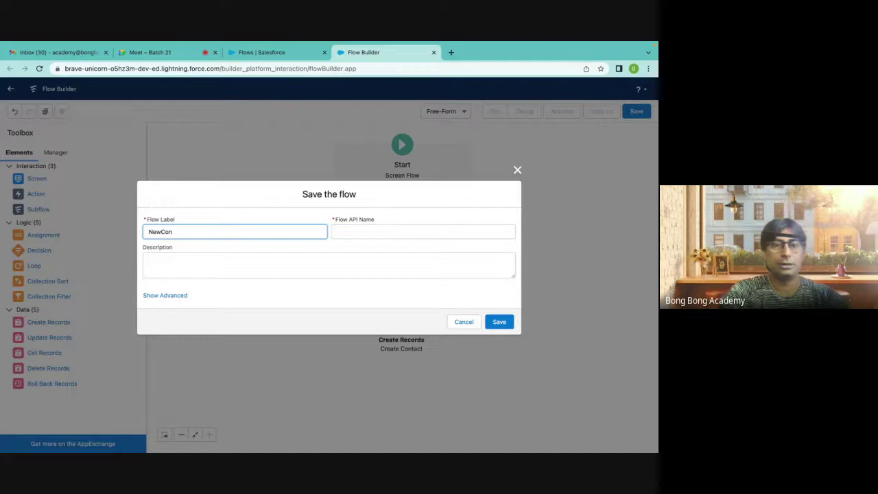
key("BackSpace")
type("Con")
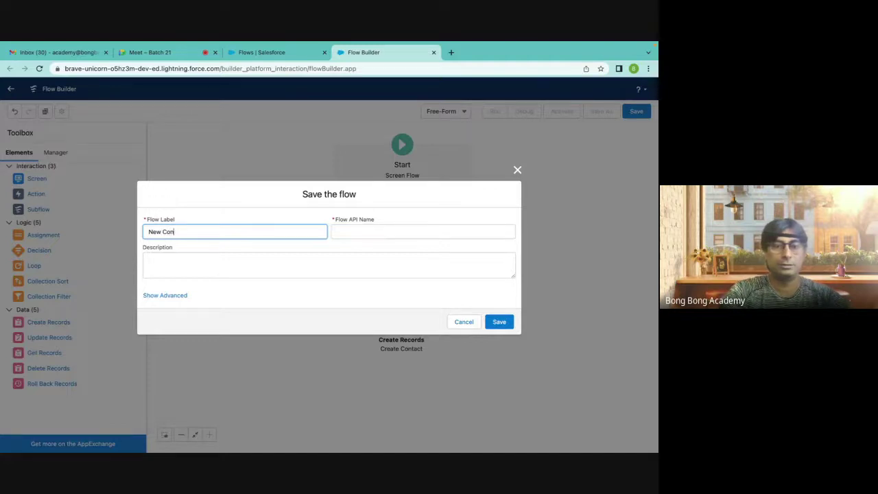
type("tact Screen")
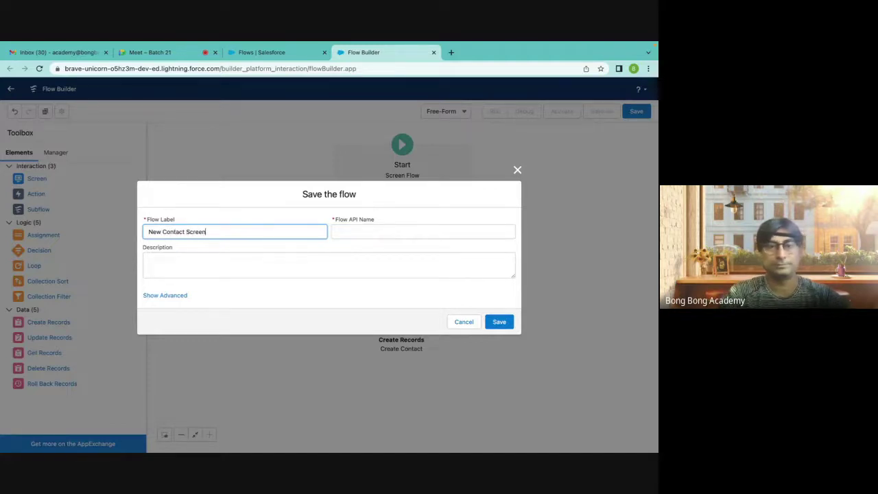
left_click(381, 234)
left_click(499, 321)
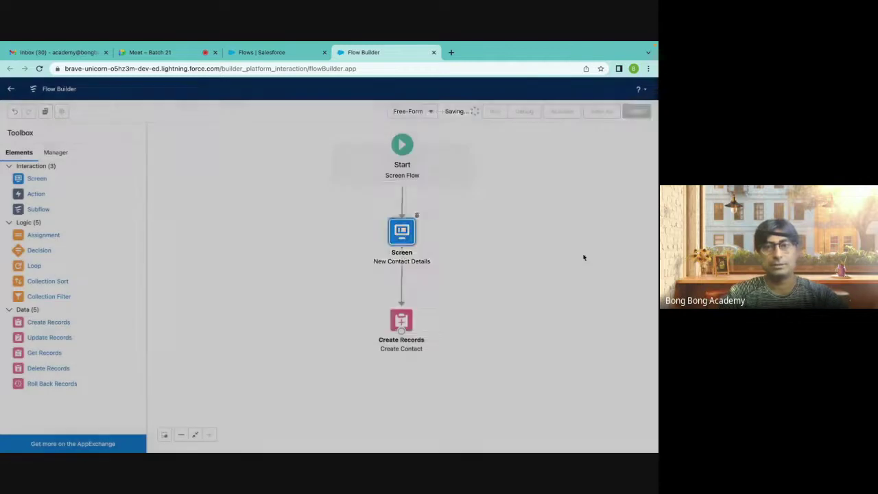
left_click(561, 111)
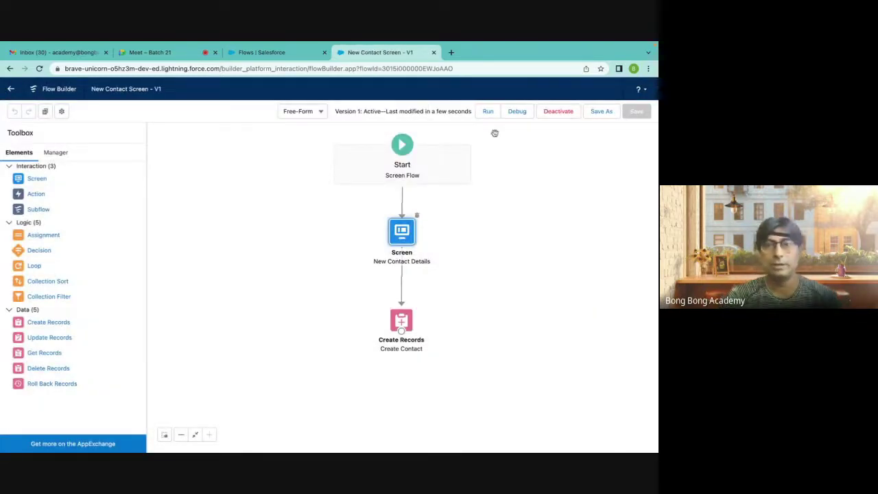
Run the flow and submit a test contact's first and last name on its screen.
left_click(487, 111)
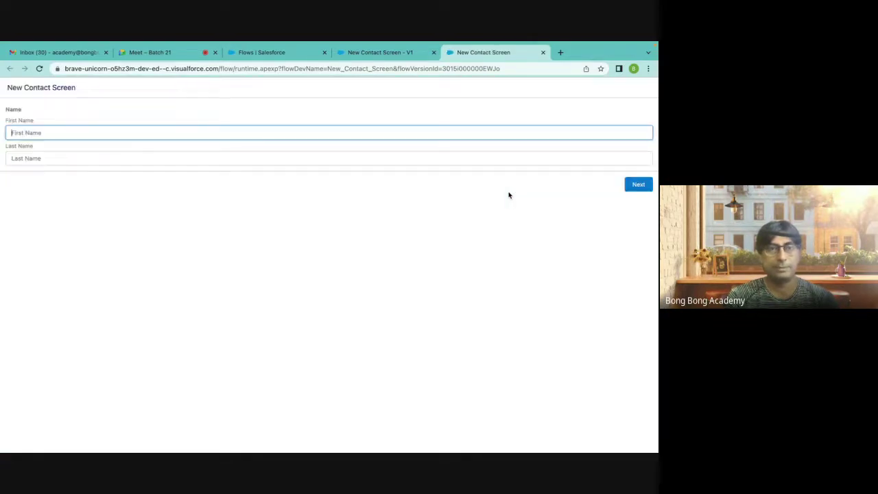
type("Anim")
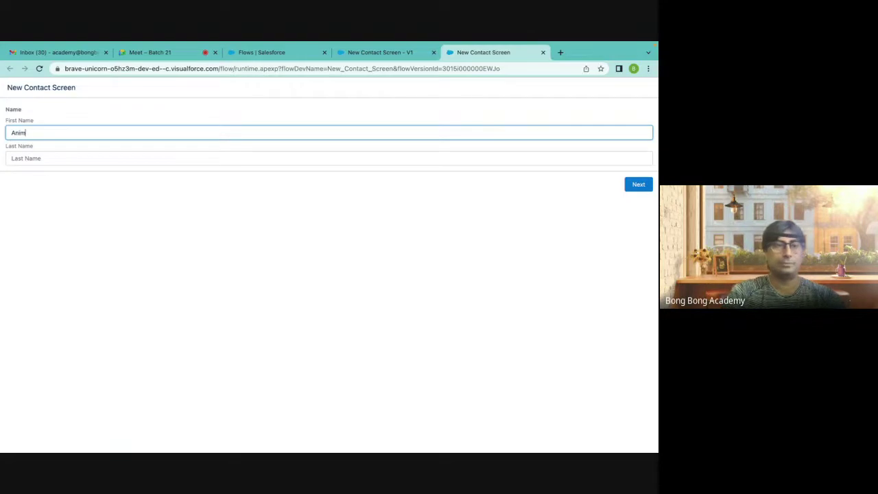
key("BackSpace")
type("x")
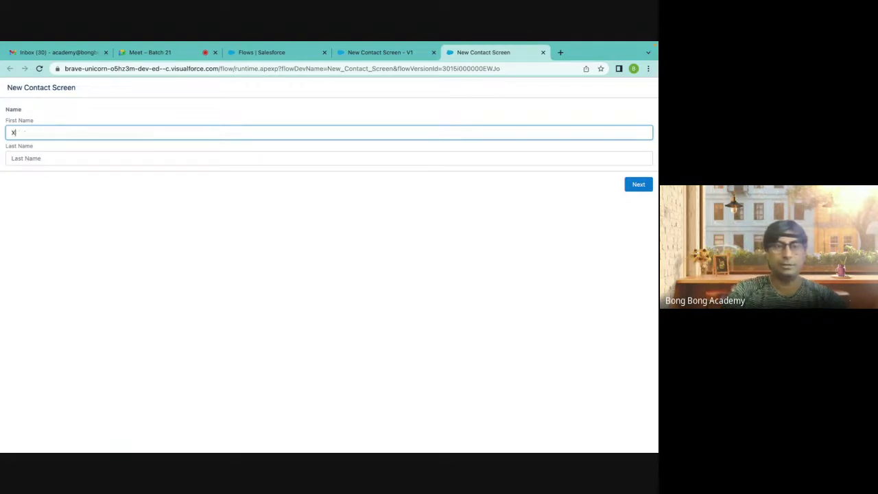
left_click(198, 159)
type("Men")
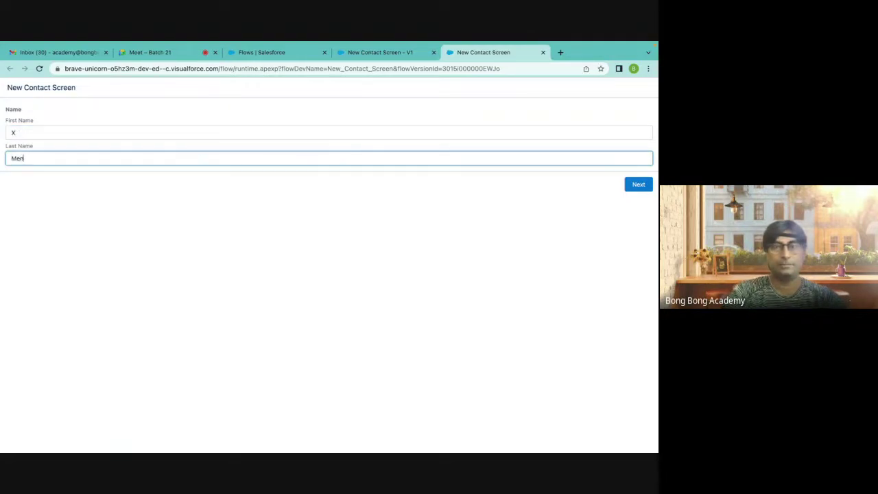
left_click(638, 184)
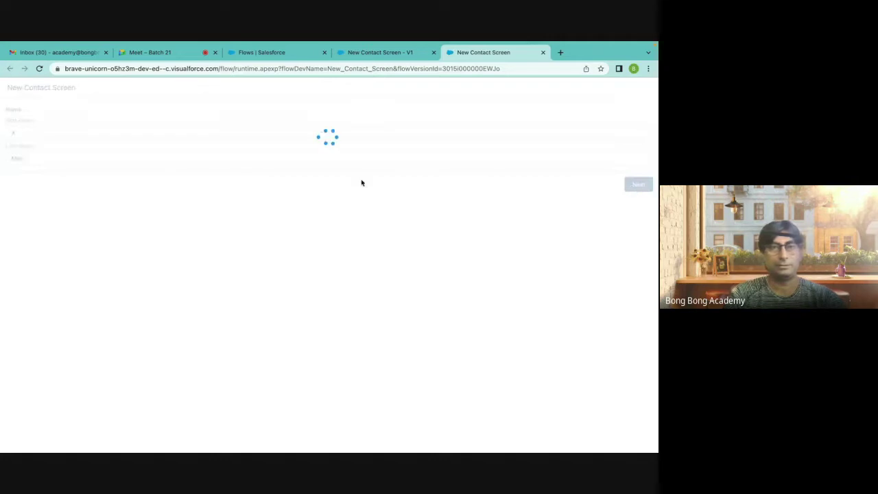
Open the Contacts list in the Salesforce tab to check for the contact submitted through the flow.
left_click(253, 53)
left_click(15, 108)
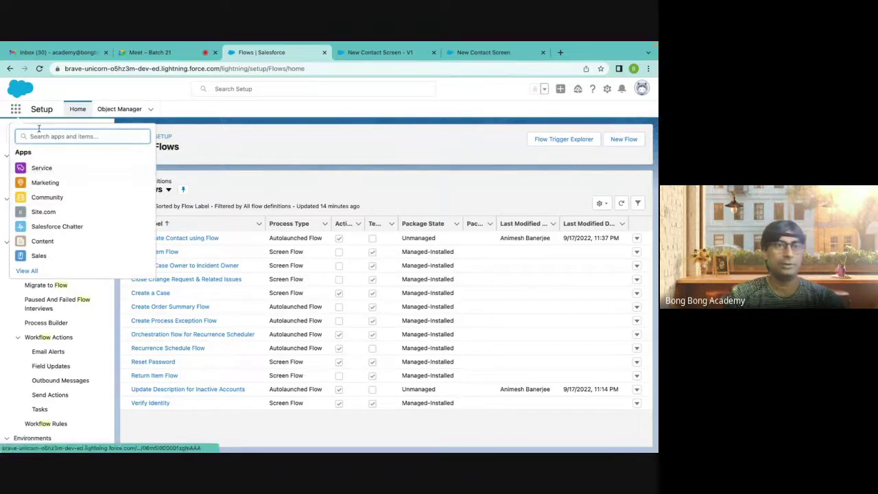
type("conta")
left_click(28, 233)
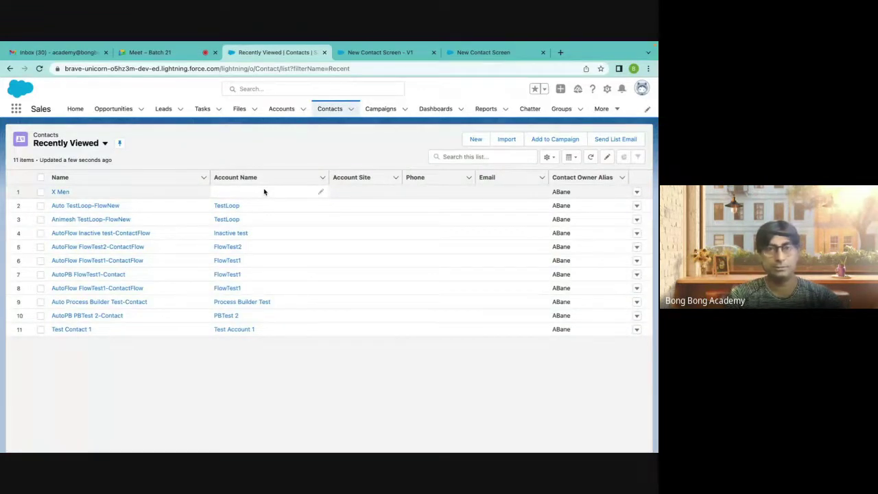
Close the finished flow run, then debug the flow with the default options and submit a second test contact's first and last name.
left_click(470, 56)
left_click(542, 52)
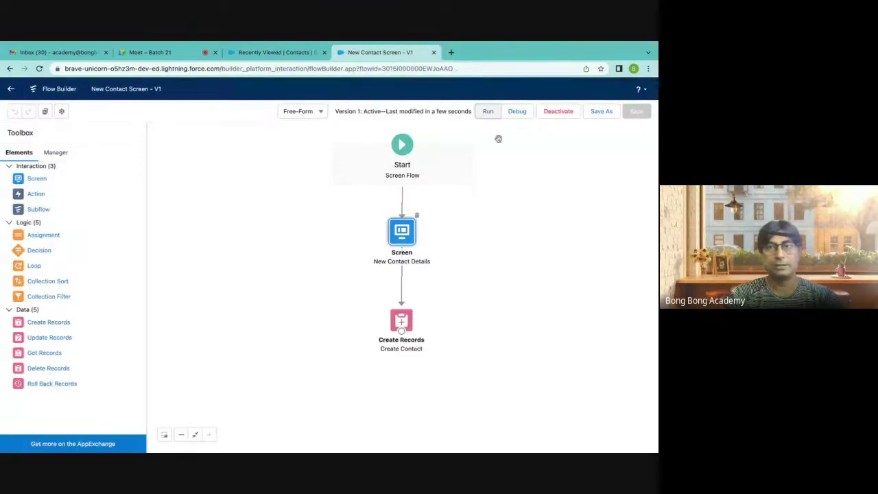
left_click(517, 118)
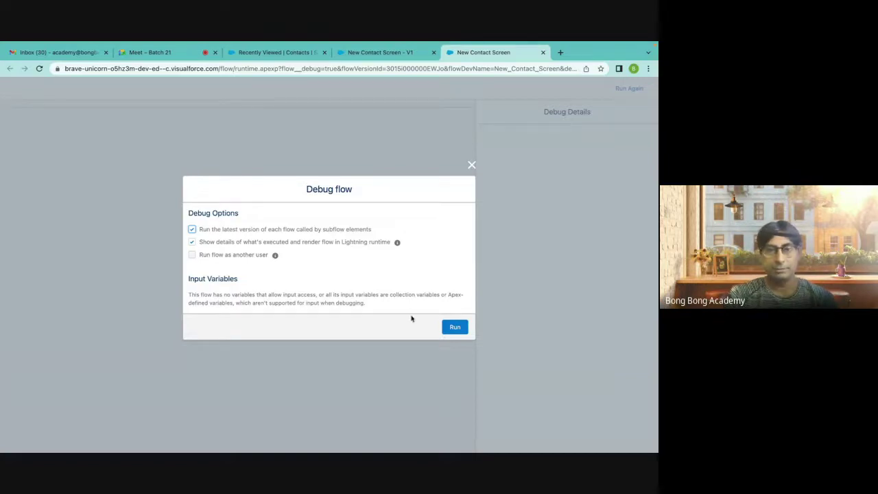
left_click(455, 327)
left_click(92, 162)
type("Y")
left_click(59, 185)
type("Men")
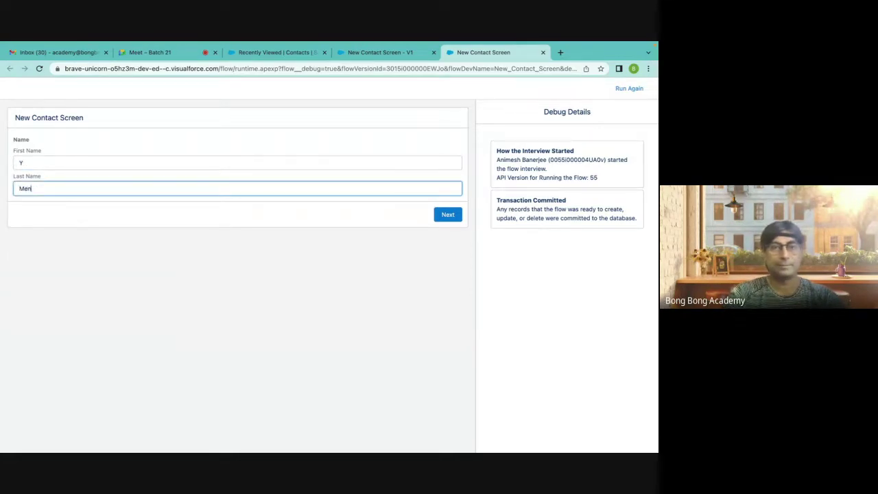
left_click(443, 217)
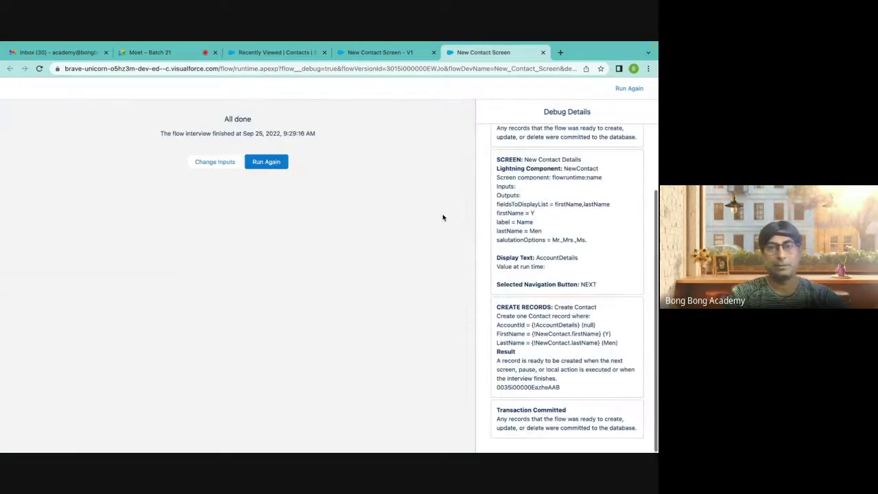
Review the debug details for the screen outputs, the Create Contact field values and the resulting record ID.
scroll(532, 161, "up", 3)
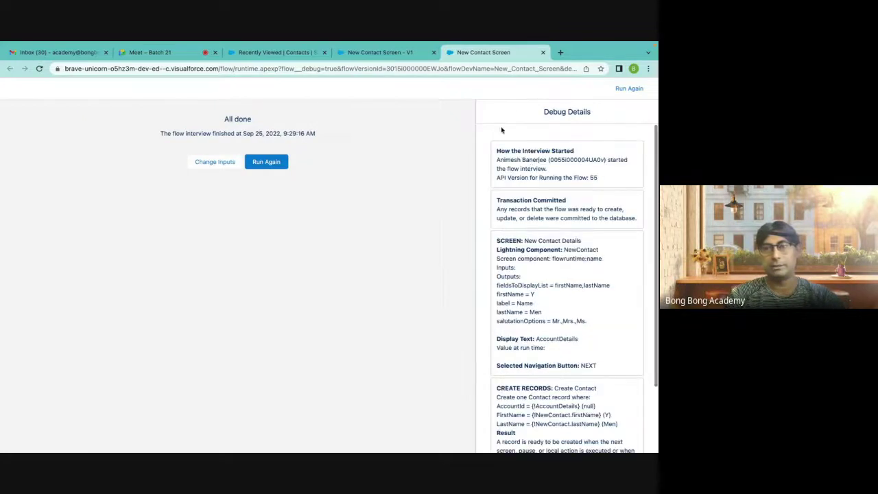
scroll(514, 182, "down", 2)
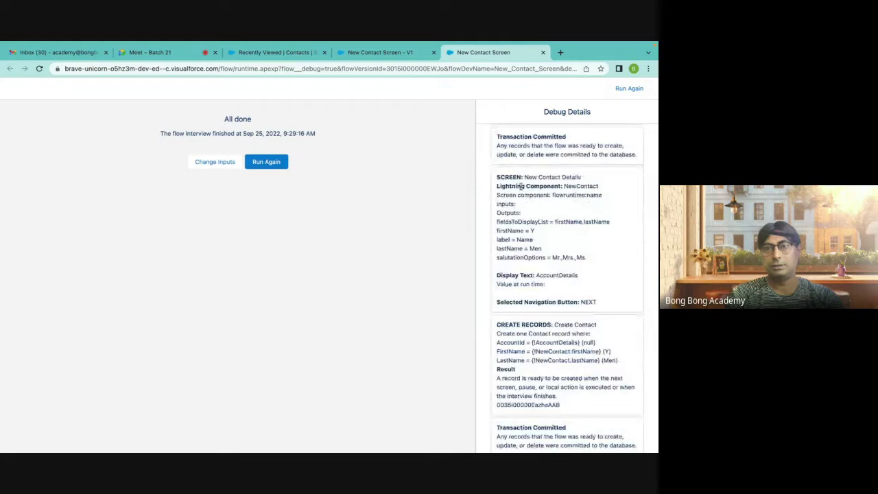
scroll(535, 206, "down", 1)
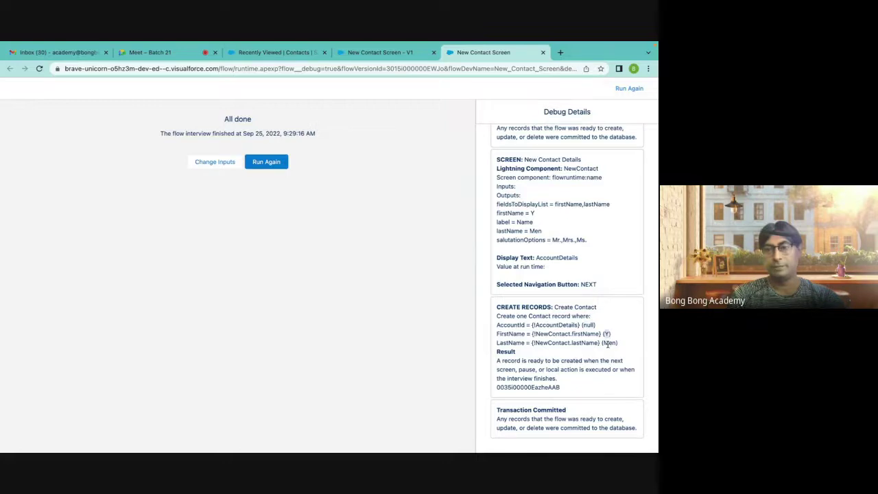
double_click(505, 388)
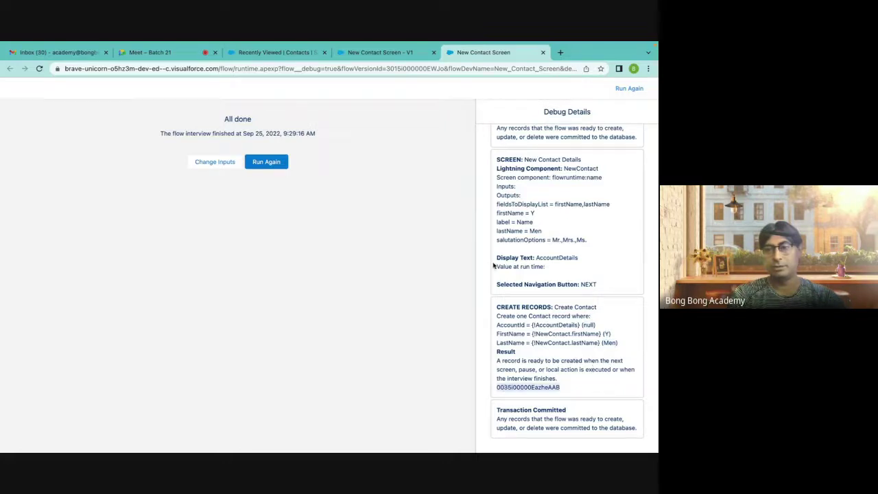
Refresh the Contacts list in the Salesforce tab to check for the contact submitted through the debug run.
left_click(369, 53)
left_click(254, 53)
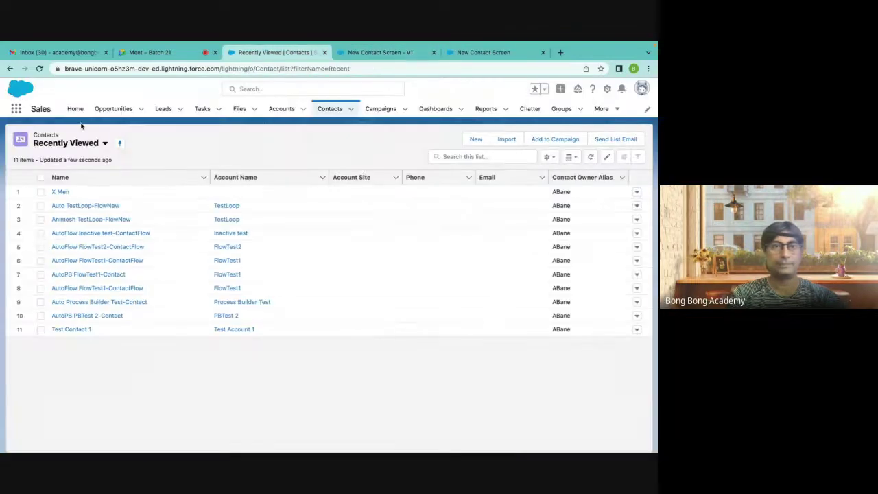
left_click(39, 68)
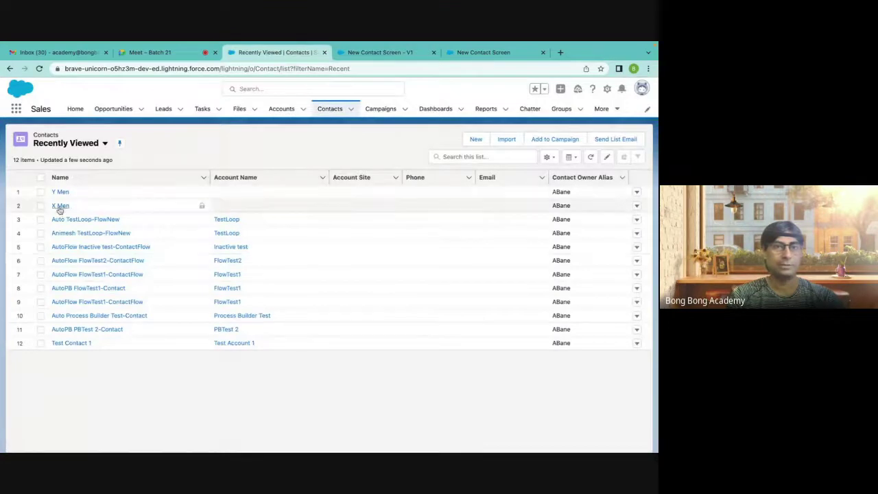
Close the finished debug run of the New Contact Screen flow and return to its flow canvas.
left_click(388, 53)
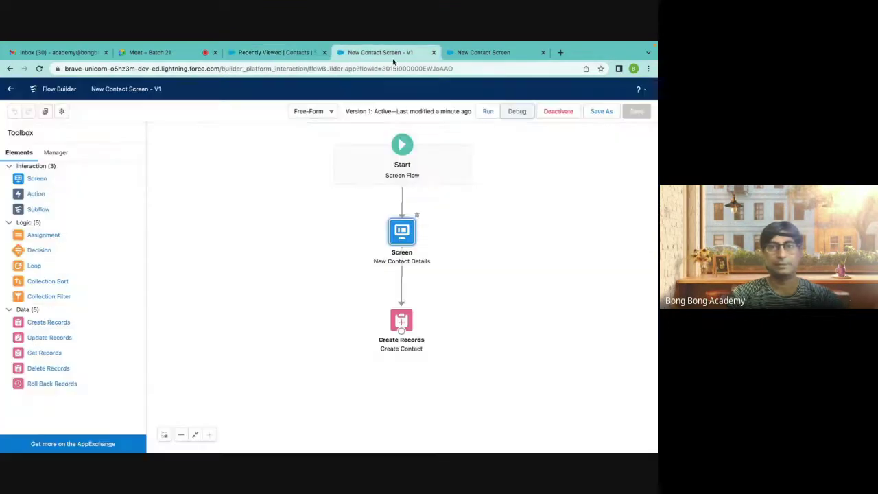
left_click(486, 53)
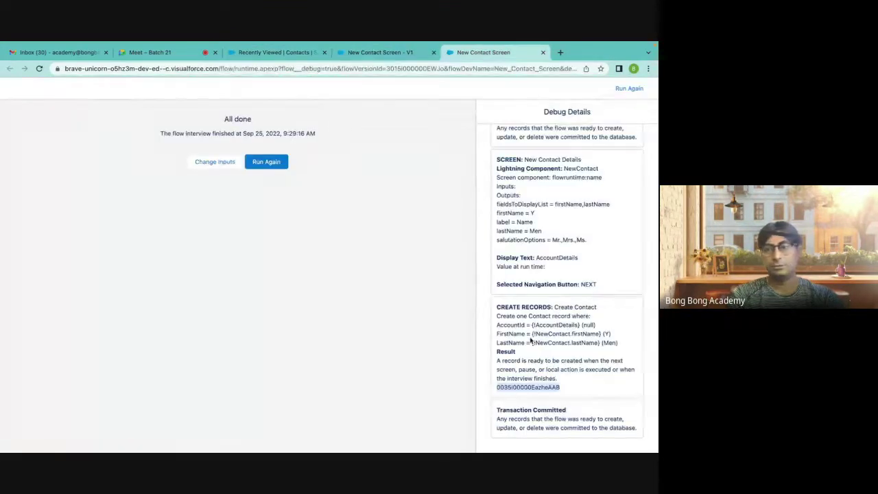
mouse_move(541, 44)
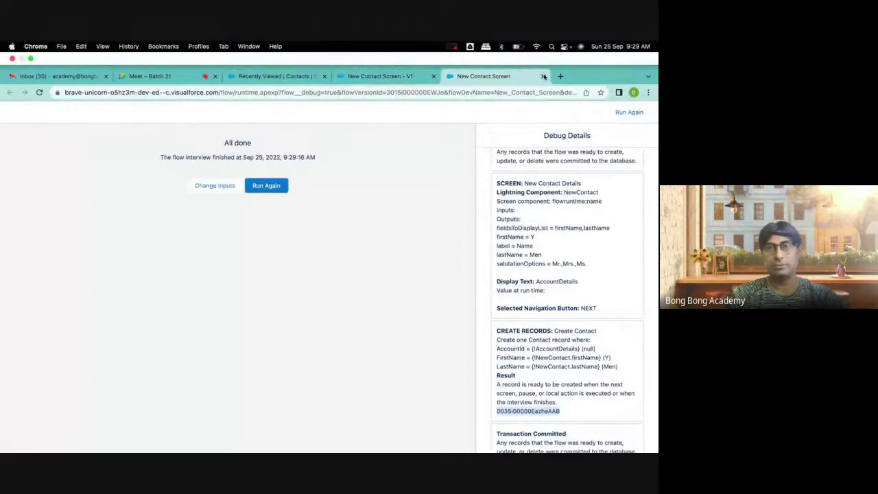
left_click(544, 76)
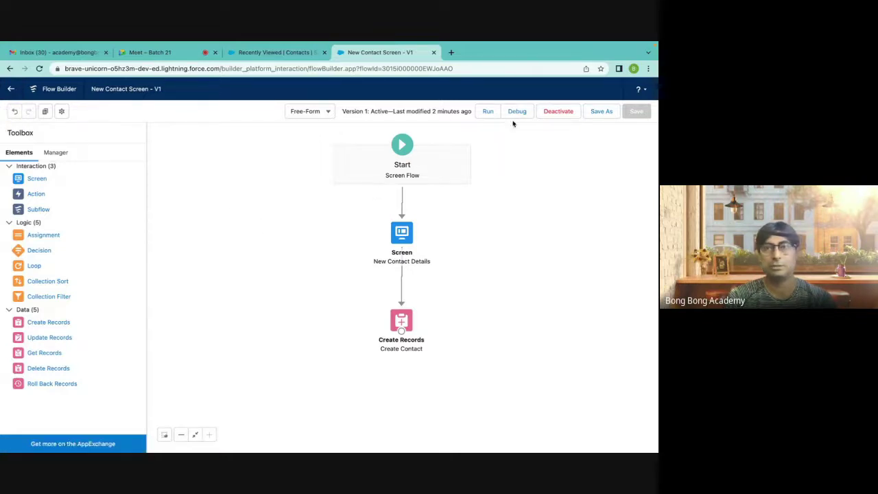
left_click(278, 57)
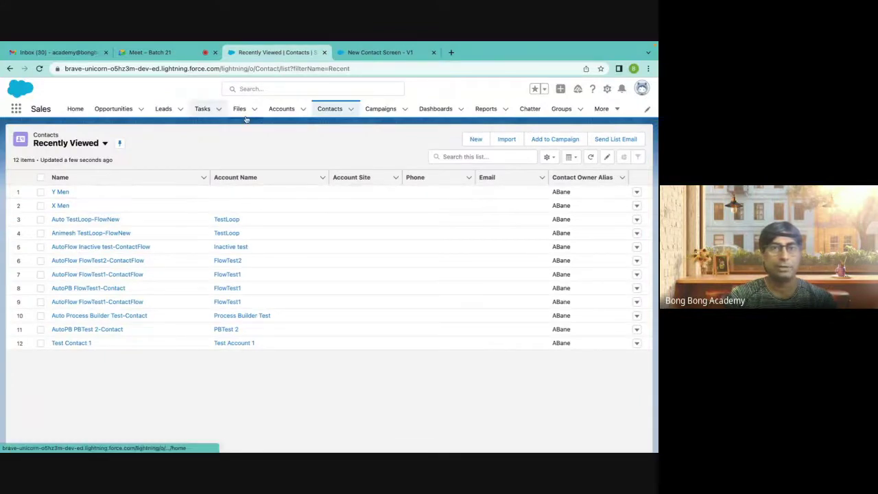
left_click(279, 115)
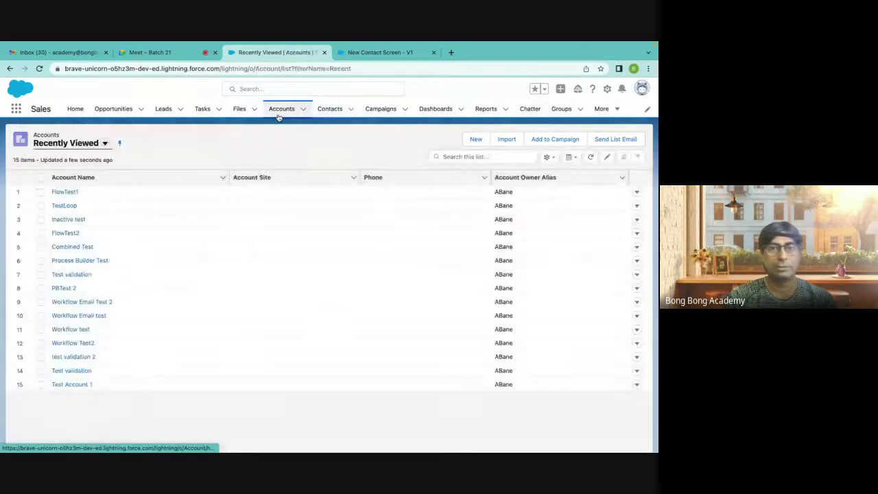
left_click(66, 192)
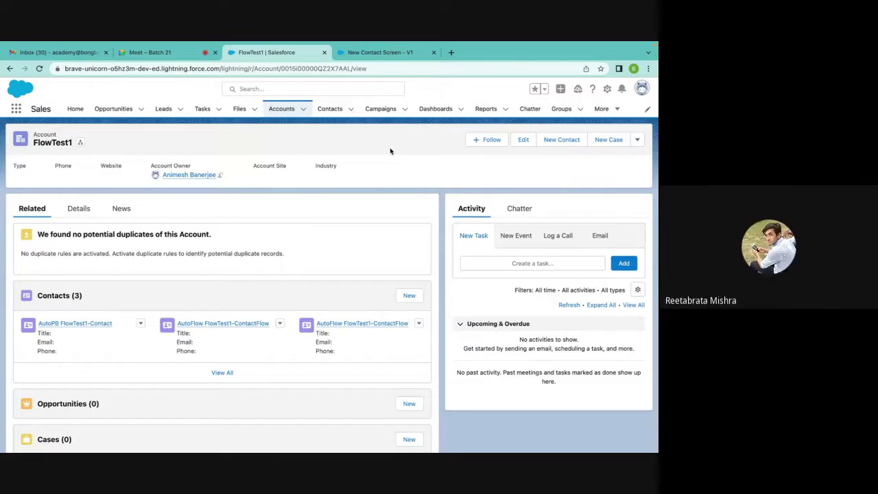
left_click(607, 92)
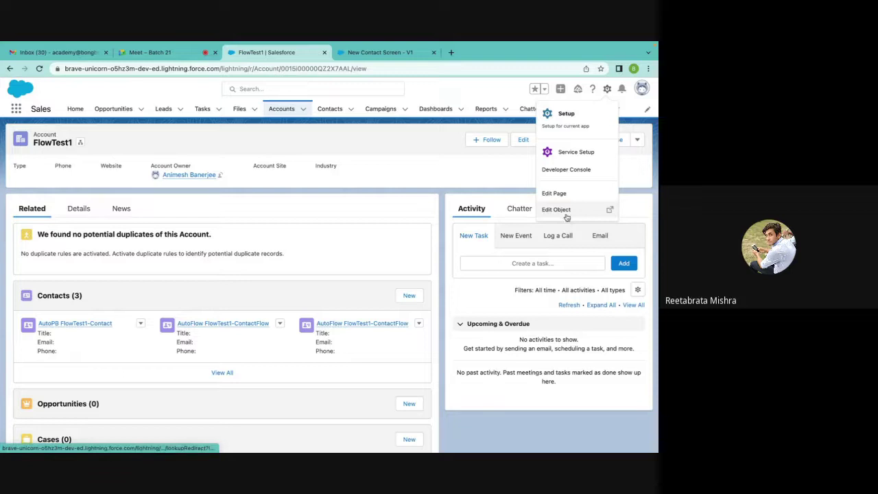
left_click(555, 193)
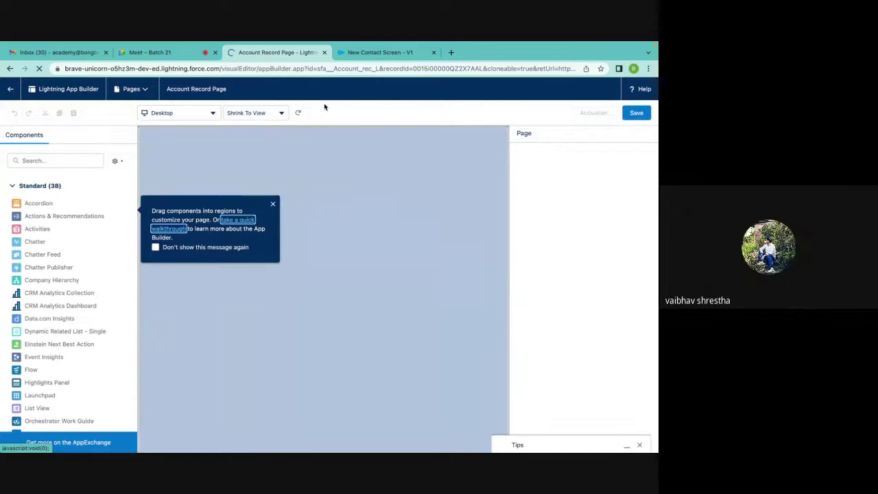
left_click(324, 53)
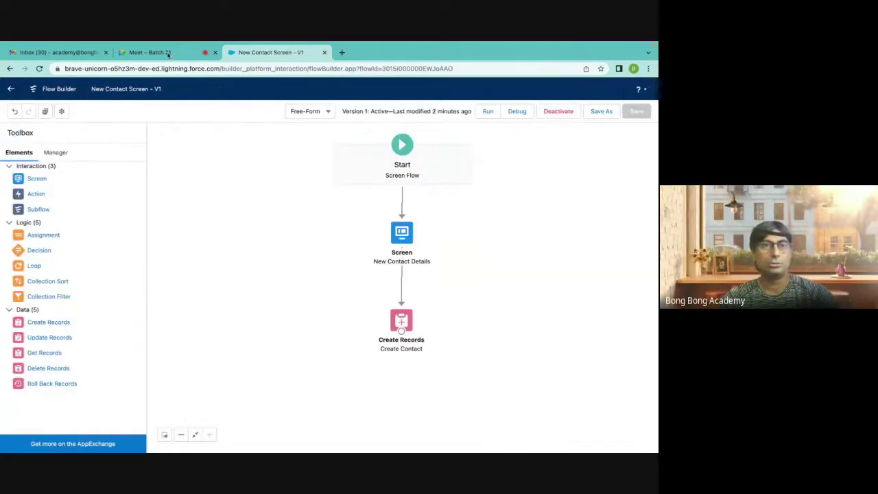
Leave the flow canvas and check the Account object's Lightning Record Pages in Object Manager, dismissing the related lists announcement.
left_click(11, 88)
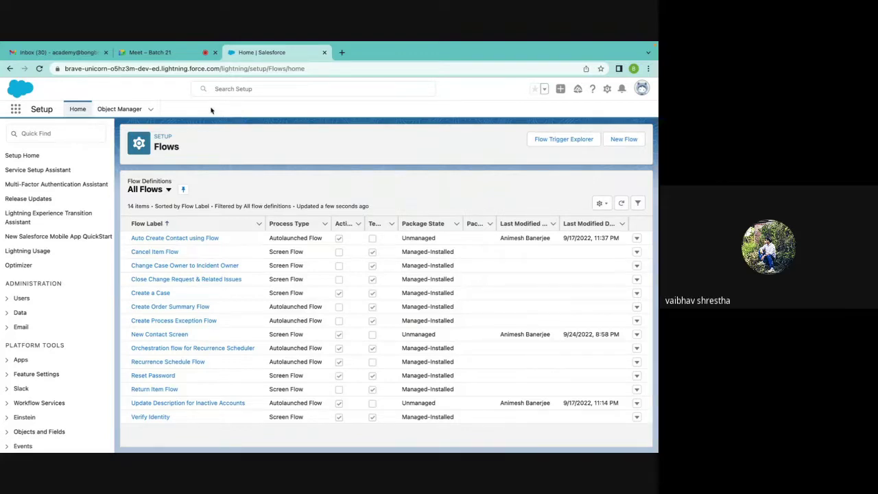
left_click(126, 111)
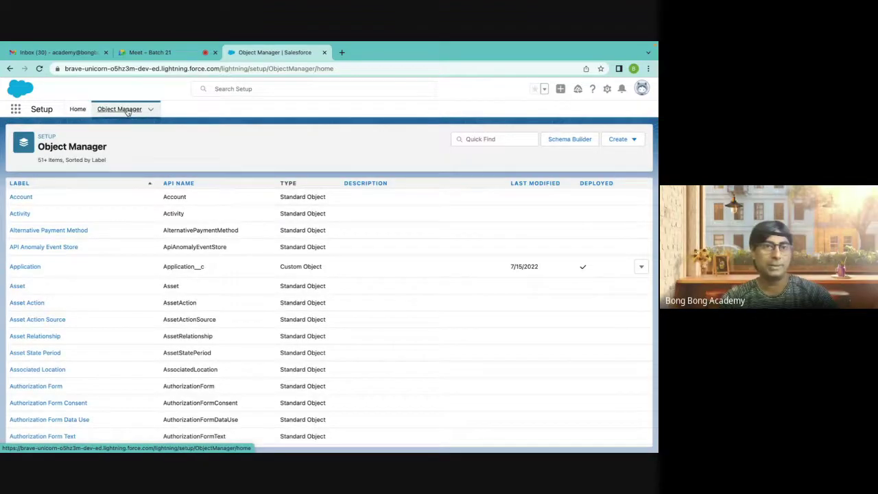
left_click(19, 197)
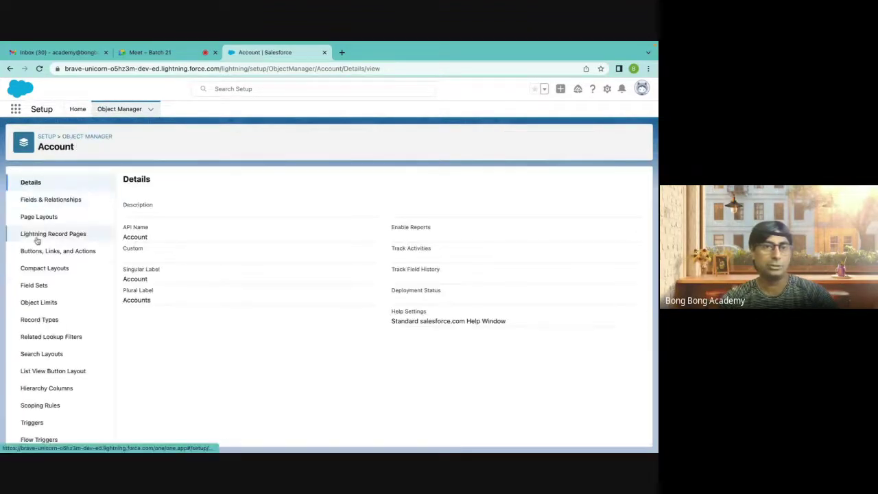
left_click(60, 236)
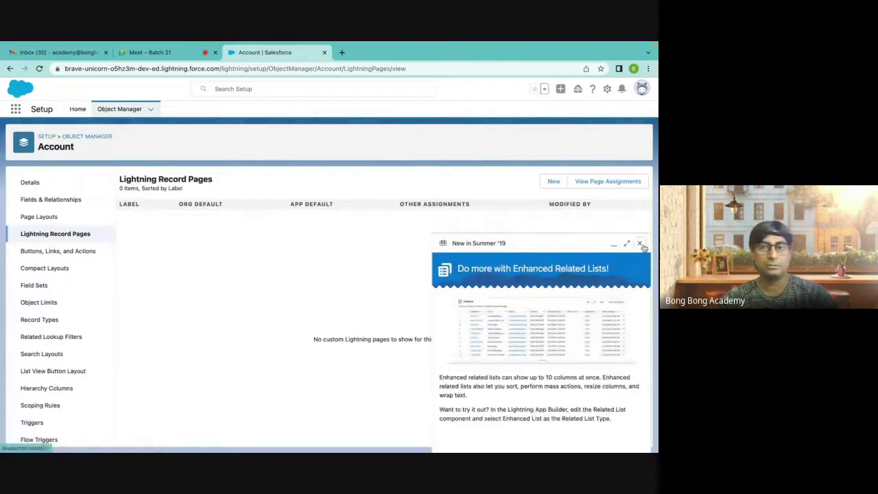
left_click(639, 244)
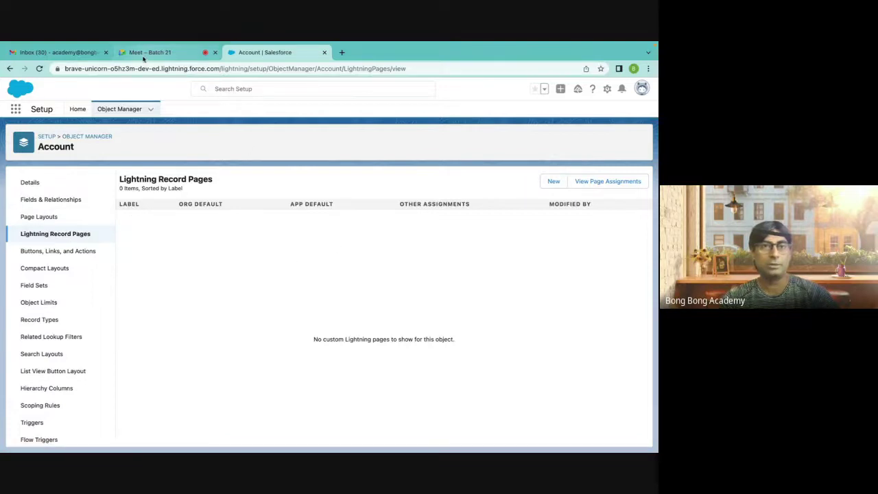
left_click(65, 52)
left_click(264, 54)
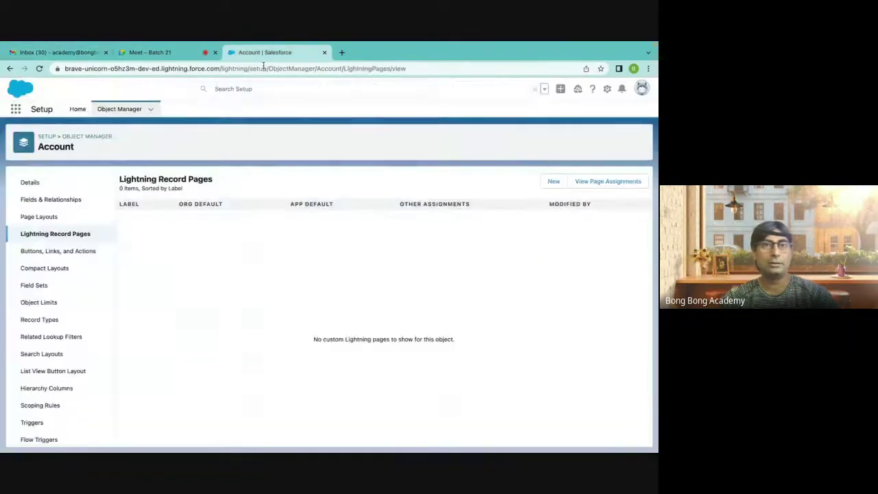
Search the apps and items for "contact" and open Contacts in a new browser tab.
left_click(16, 110)
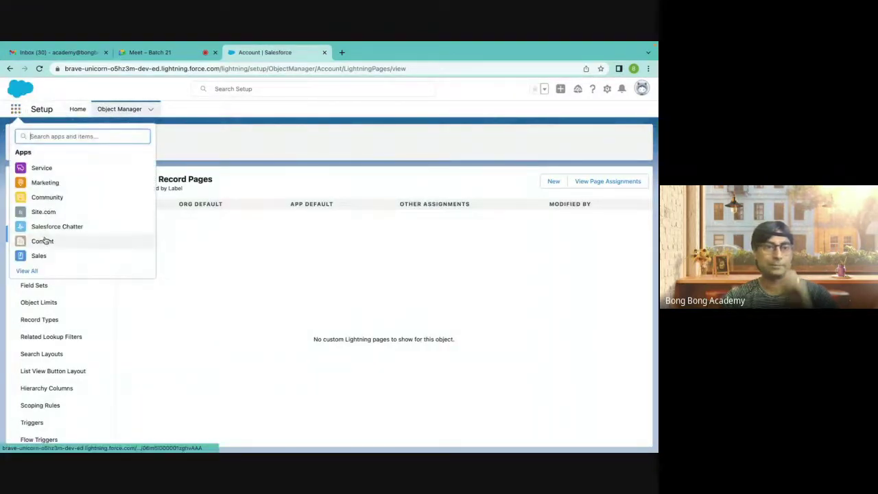
type("contact")
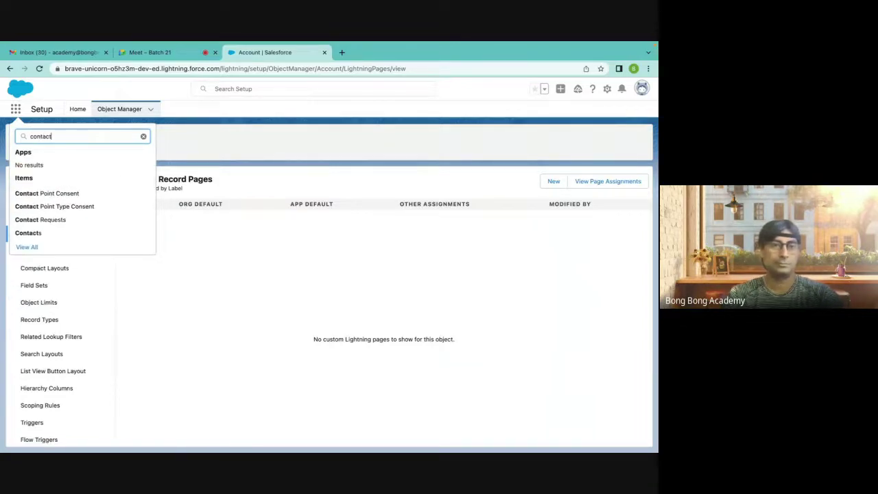
right_click(38, 233)
left_click(66, 237)
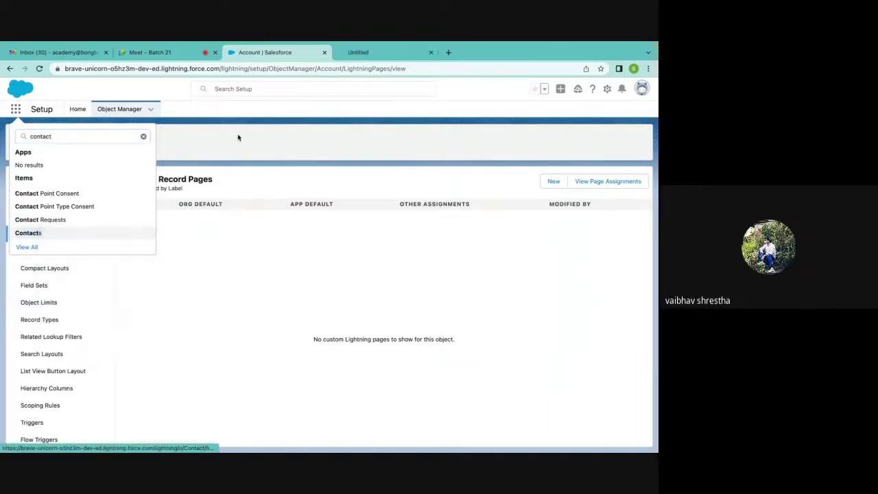
left_click(362, 53)
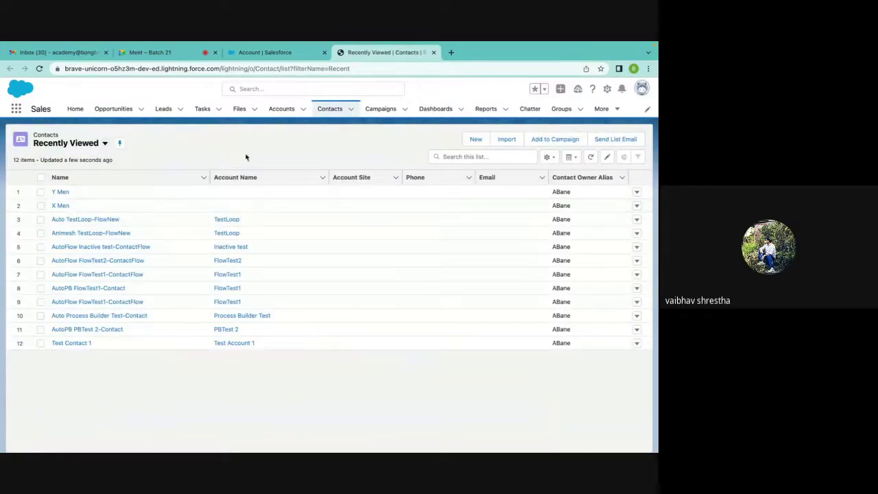
Open the FlowTest1 account record and start editing its record page in Lightning App Builder.
left_click(281, 110)
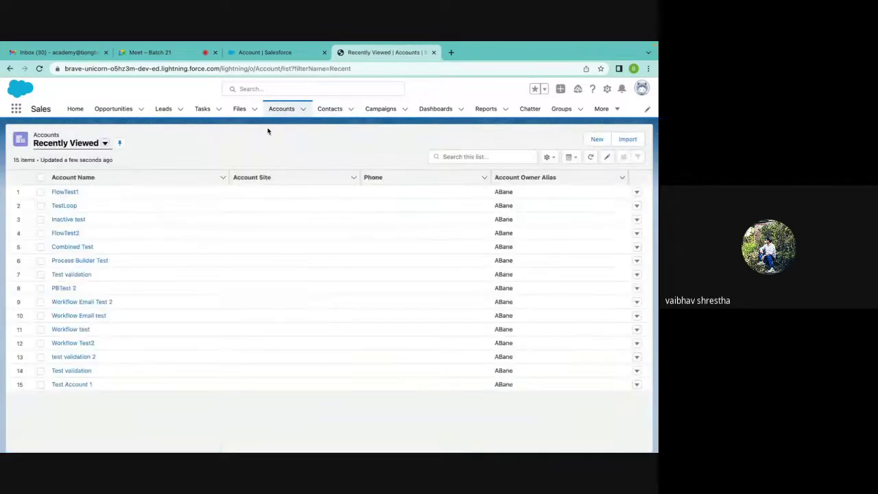
left_click(65, 192)
left_click(607, 89)
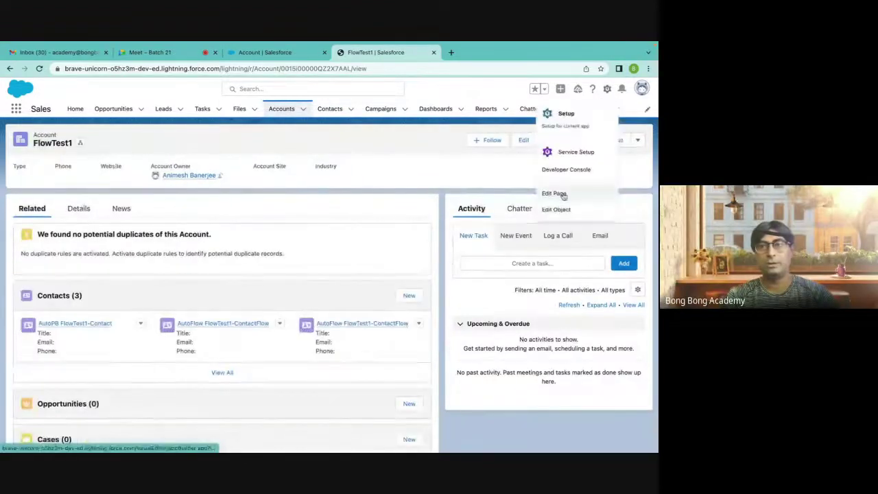
left_click(558, 195)
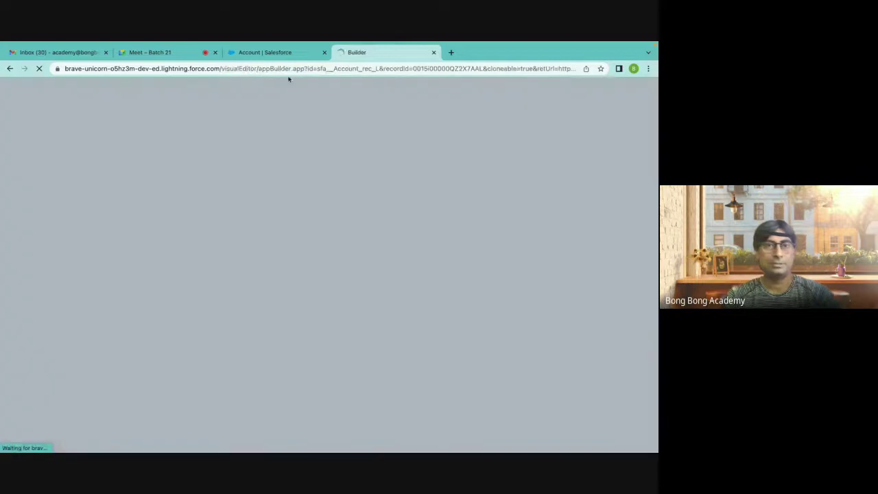
Clear and close the app search in the Setup tab, and dismiss the walkthrough and release pop-ups in the Account Record Page editor.
left_click(278, 54)
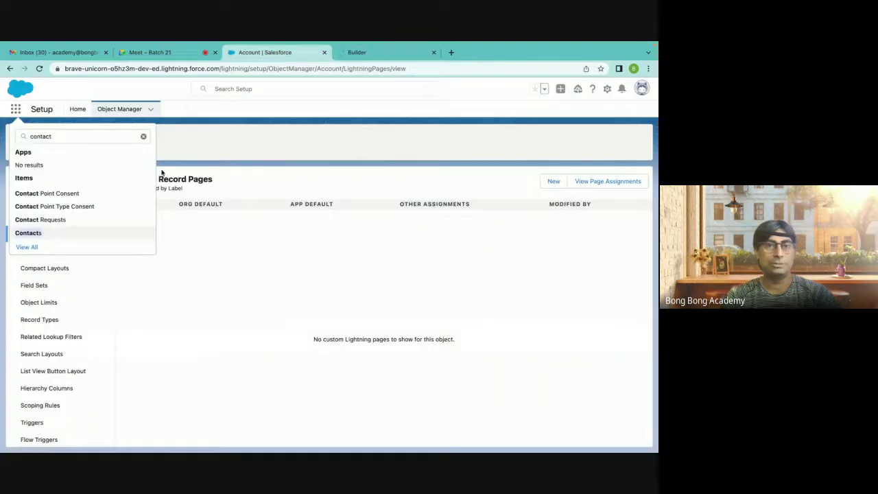
left_click(143, 136)
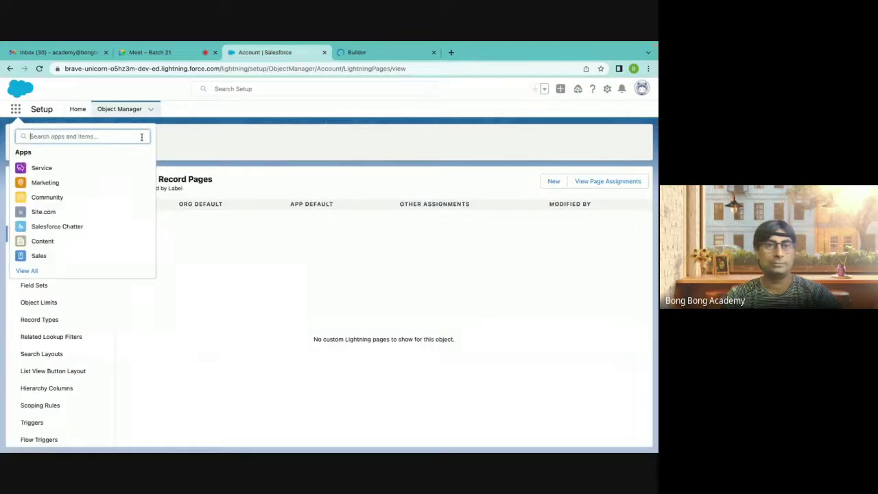
left_click(211, 279)
left_click(373, 52)
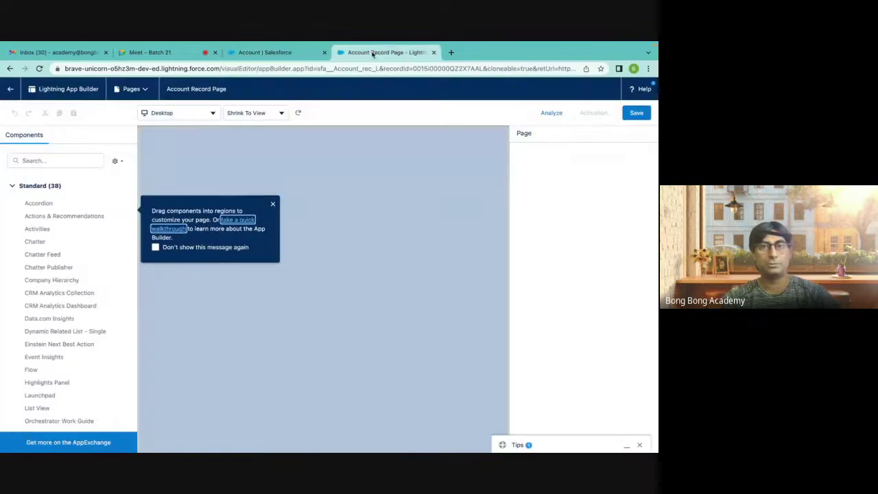
left_click(275, 204)
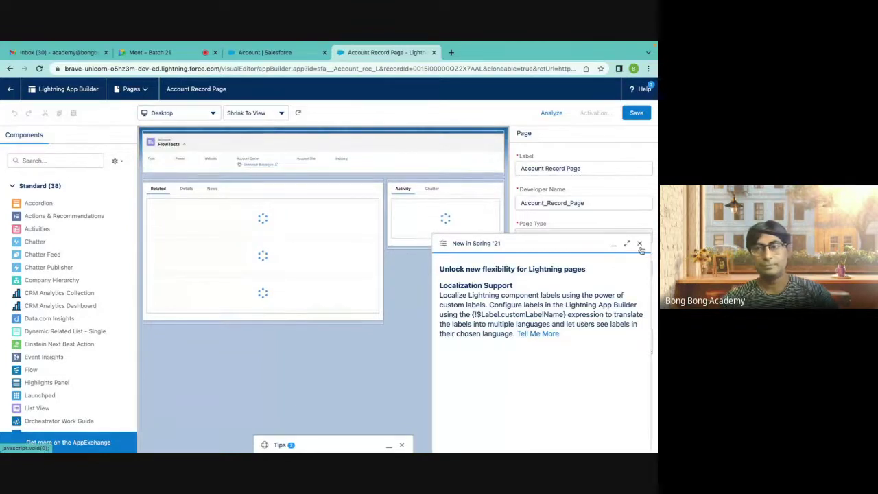
left_click(639, 244)
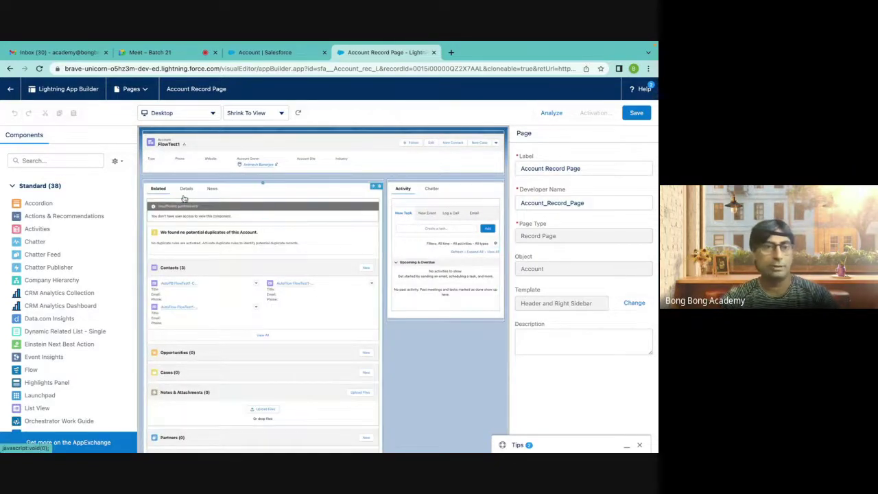
Add a Flow component above the Activity section of the Account Record Page and set its flow to New Contact Screen.
scroll(59, 305, "down", 3)
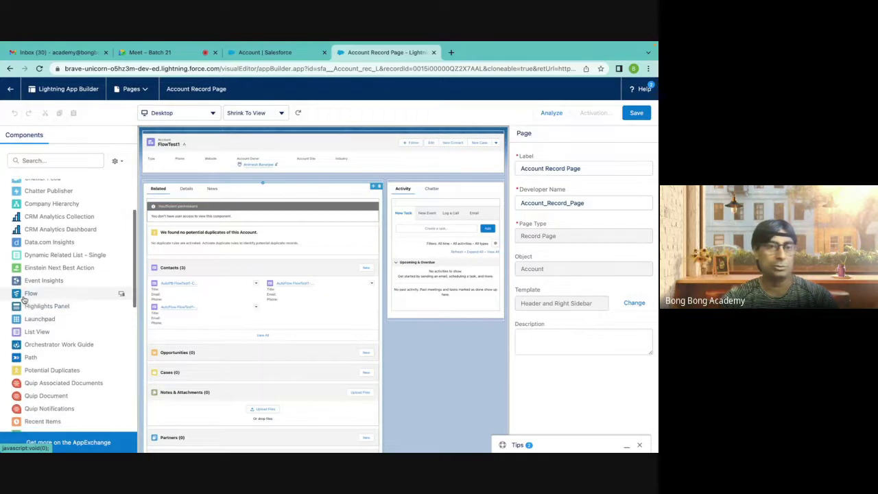
left_click_drag(21, 297, 421, 180)
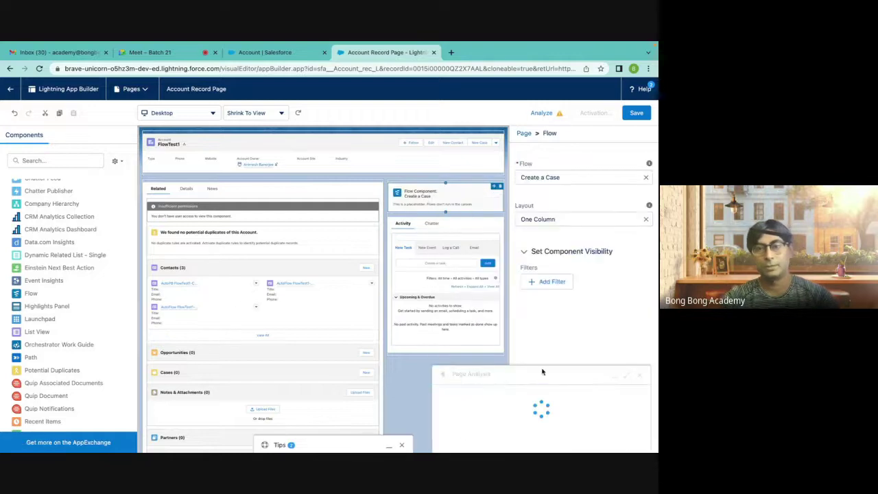
left_click(638, 247)
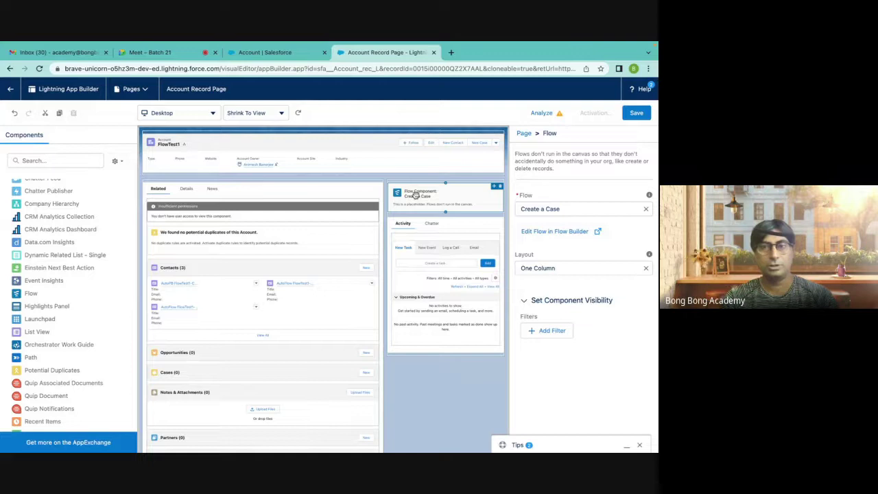
left_click(553, 209)
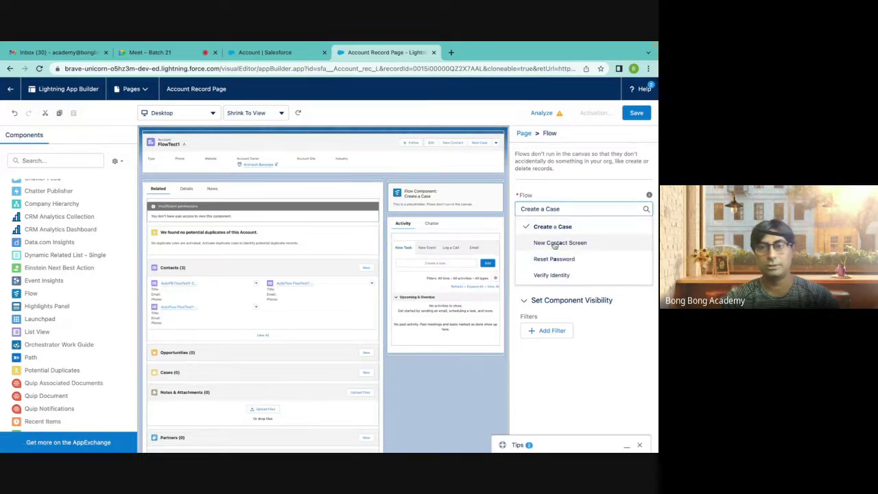
left_click(556, 242)
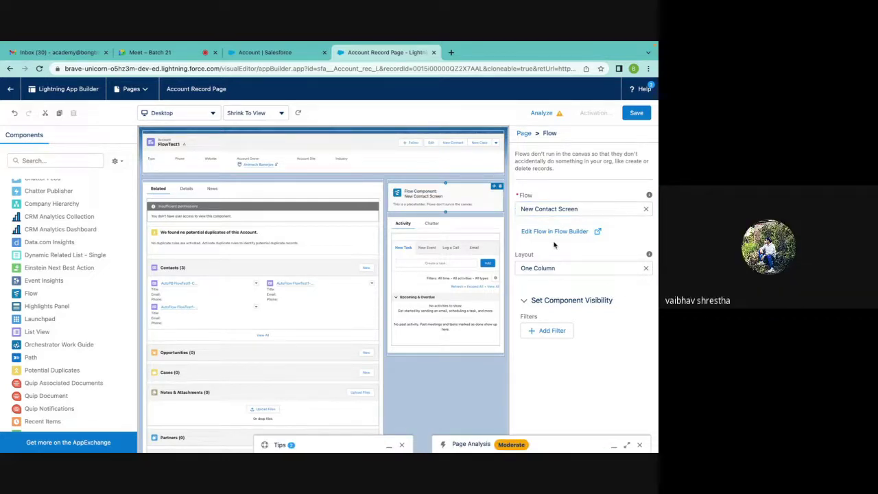
Save the Account Record Page with the flow component and open its activation settings.
left_click(640, 114)
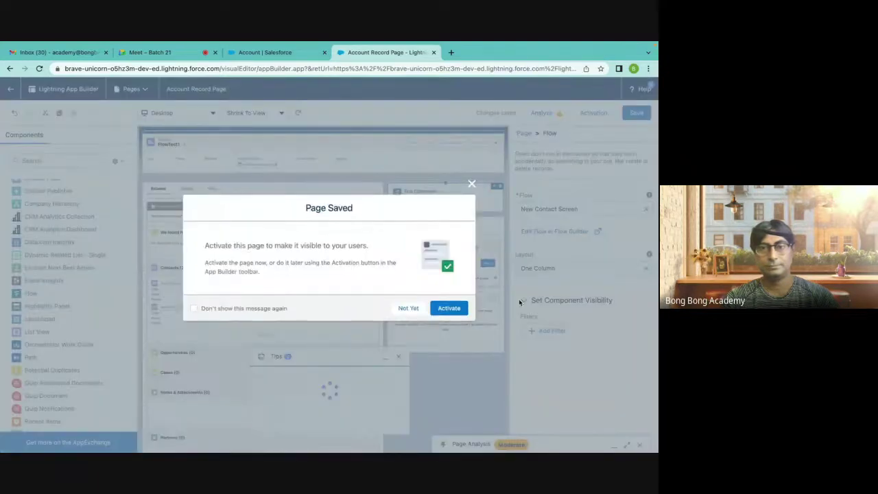
left_click(459, 307)
left_click(401, 282)
left_click(594, 112)
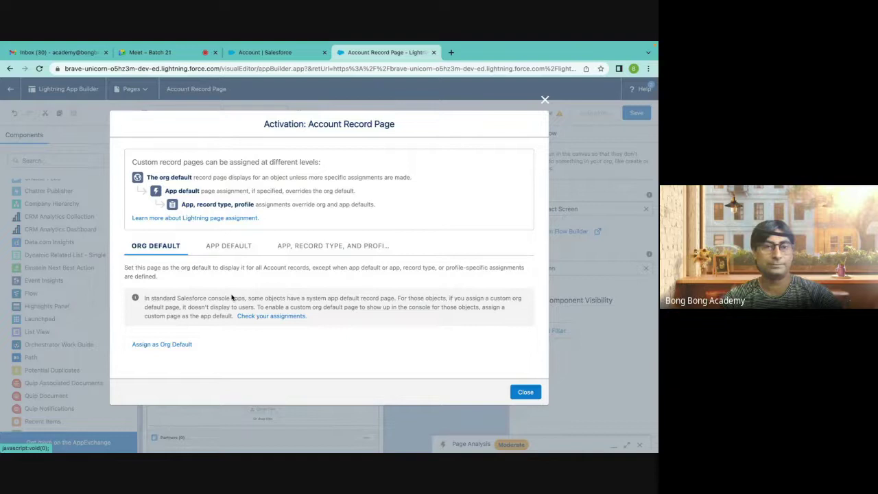
Review the activation levels, then assign the Account Record Page as the org default for desktop and phone.
left_click(224, 255)
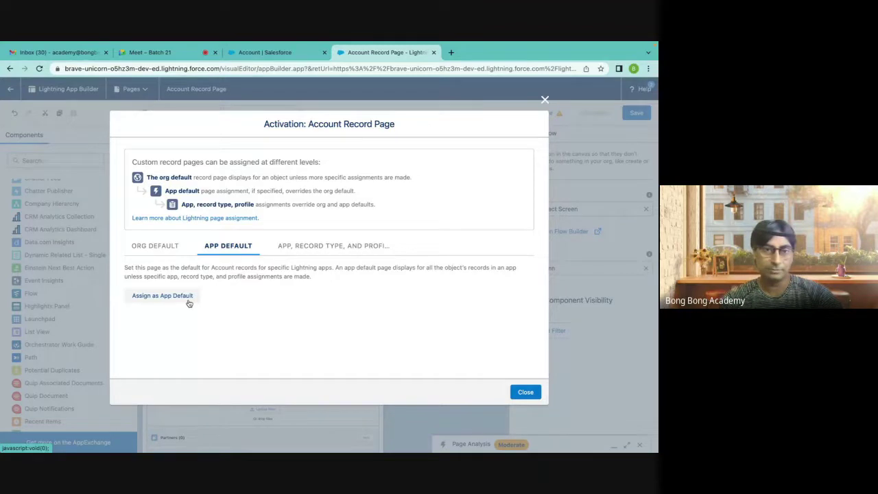
left_click(325, 244)
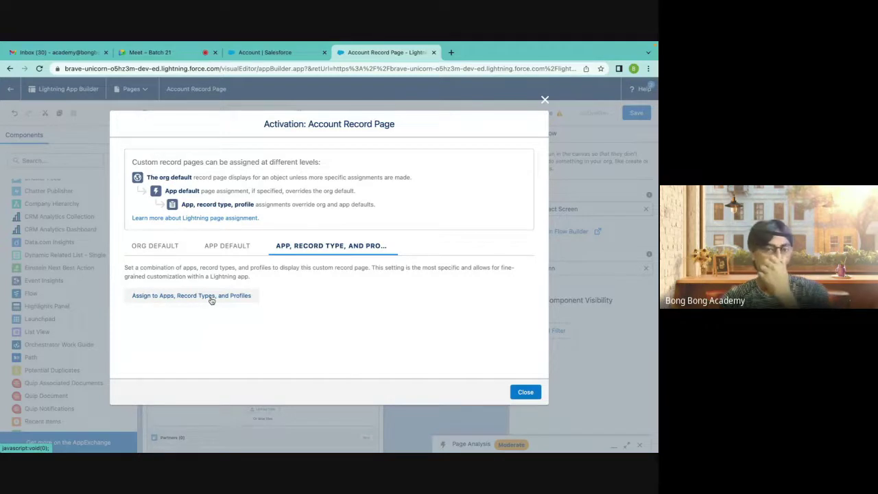
left_click(155, 246)
left_click(153, 344)
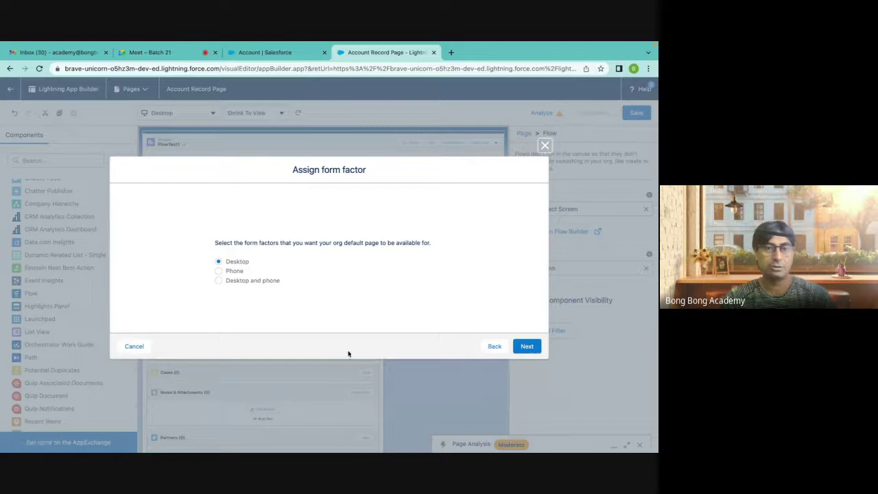
left_click(268, 282)
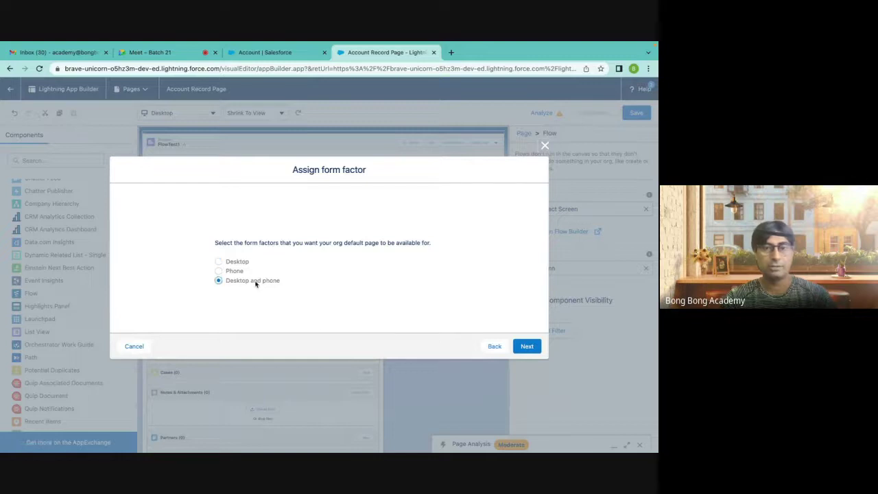
left_click(525, 345)
left_click(527, 326)
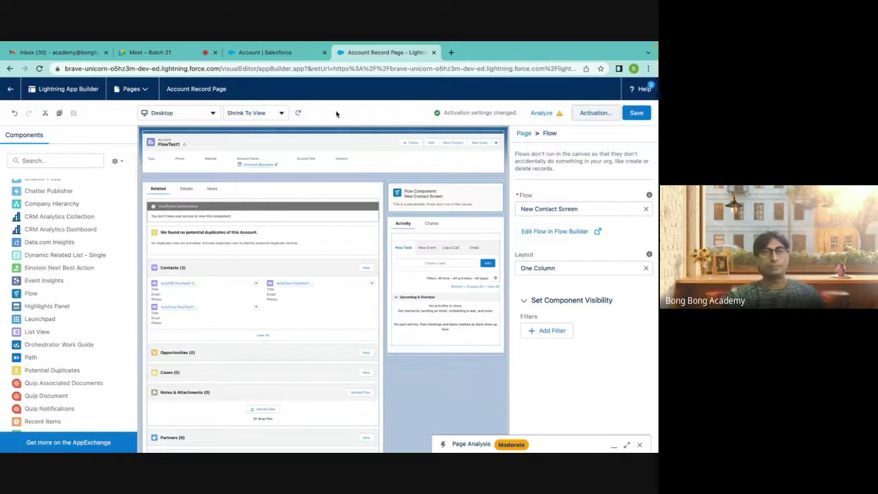
Refresh the Account object's Lightning Record Pages list in Setup to check the page assignment.
left_click(270, 51)
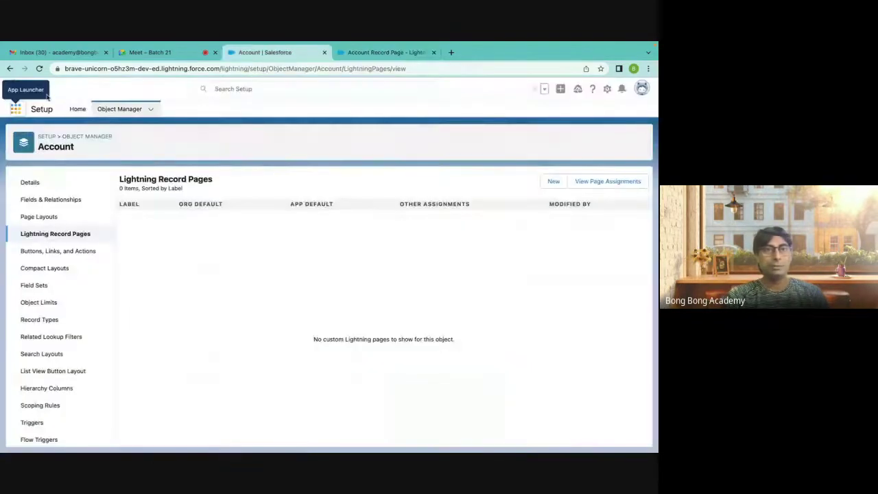
left_click(351, 53)
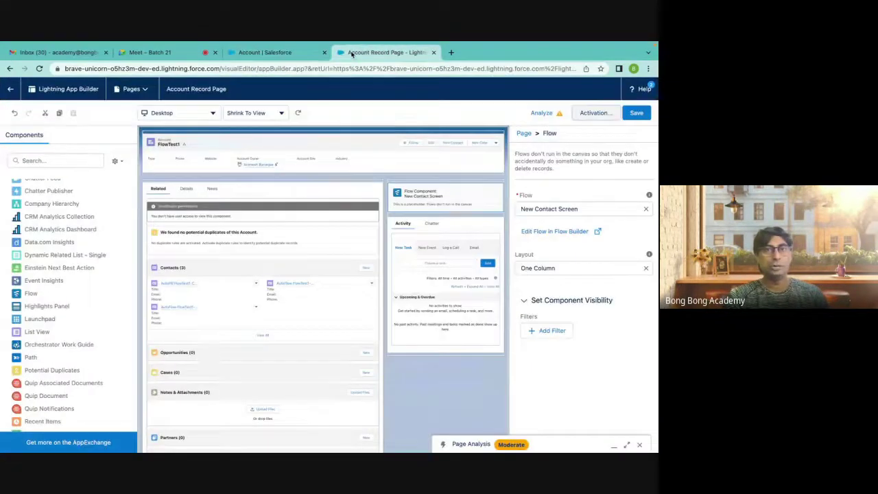
left_click(269, 52)
left_click(39, 69)
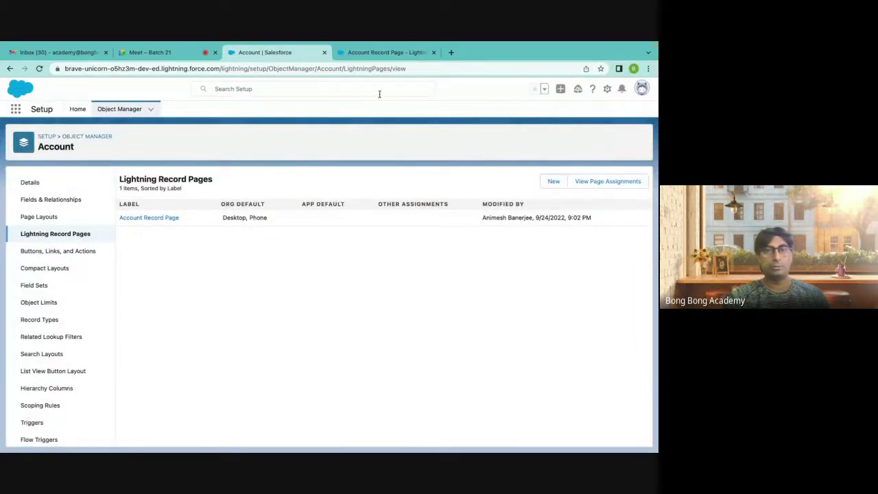
Return to the page editor and leave Lightning App Builder for the FlowTest1 account record.
left_click(380, 55)
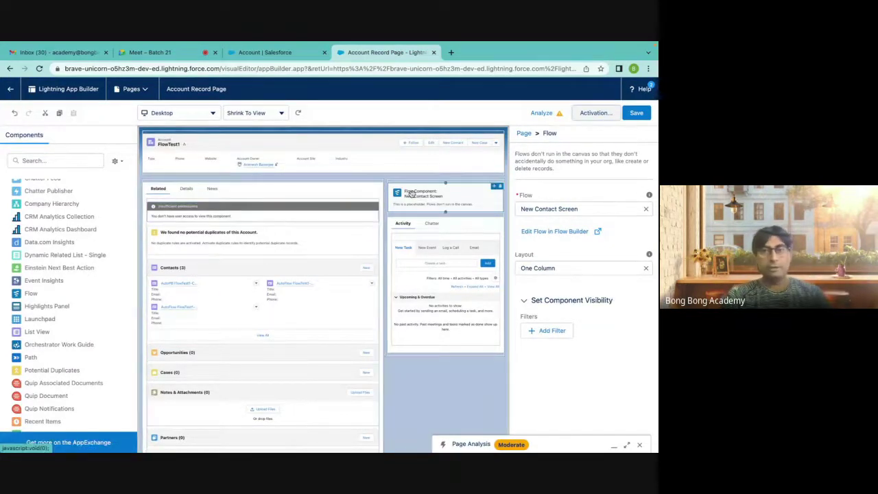
left_click(261, 52)
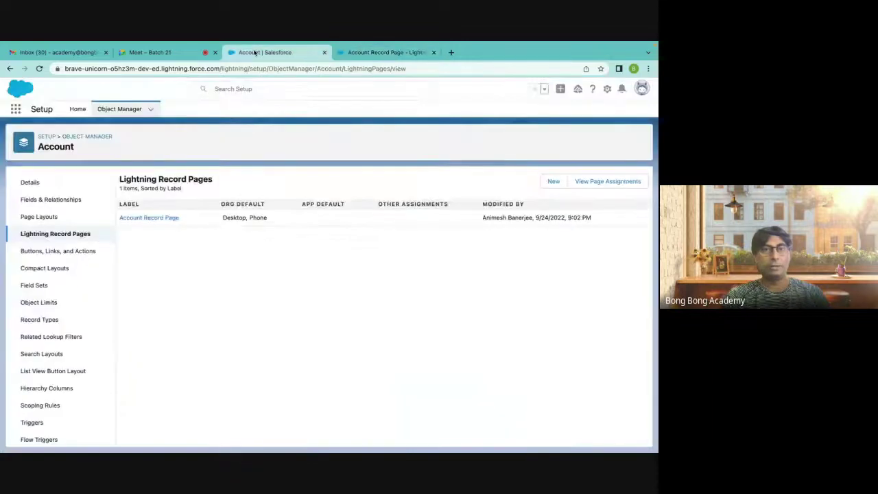
left_click(376, 55)
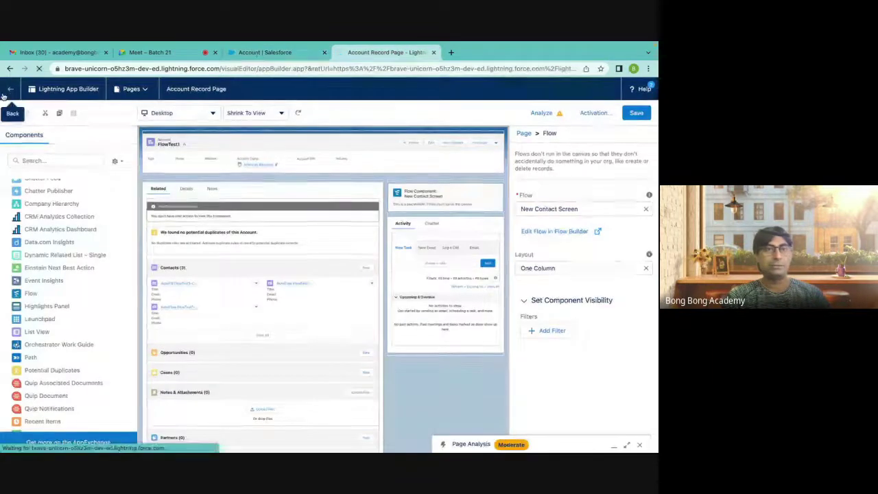
left_click(11, 88)
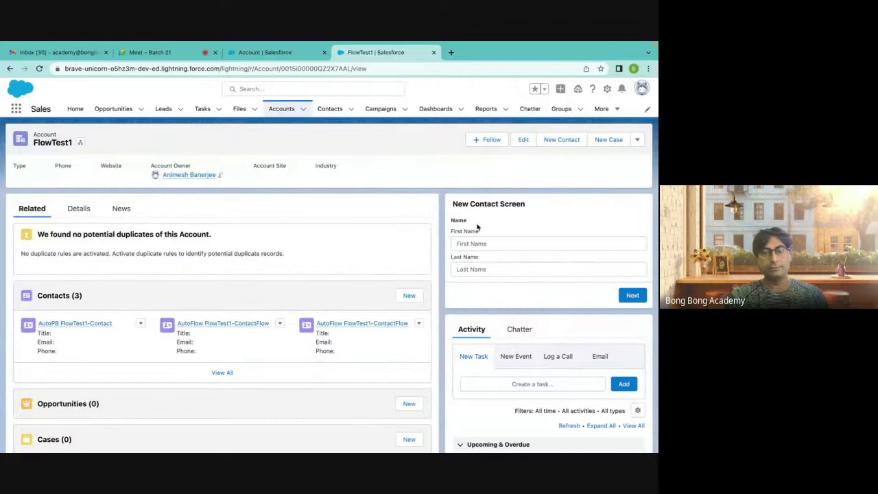
Fill in the contact's first and last name in the embedded New Contact Screen flow on FlowTest1 and submit it.
left_click(471, 245)
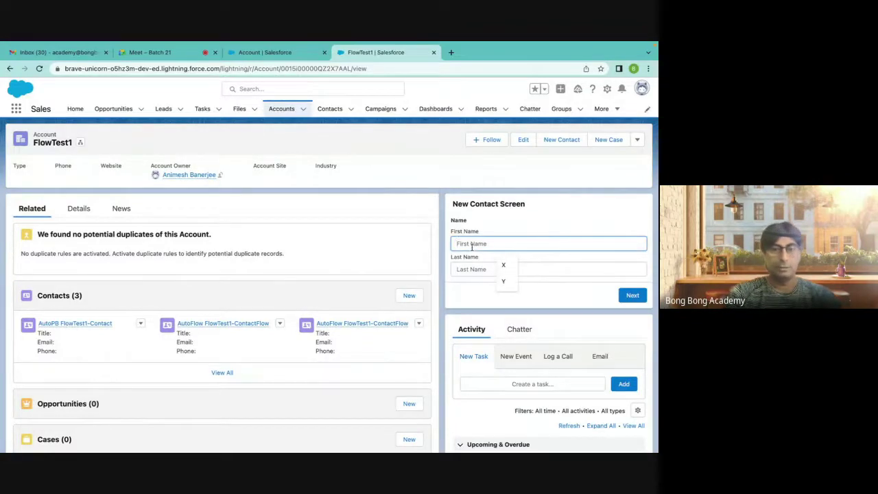
type("Z")
left_click(469, 268)
type("Men")
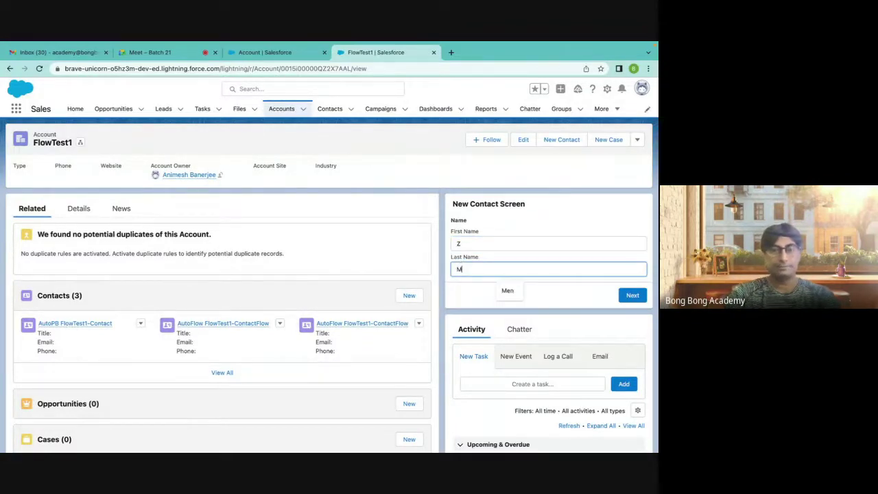
left_click(632, 295)
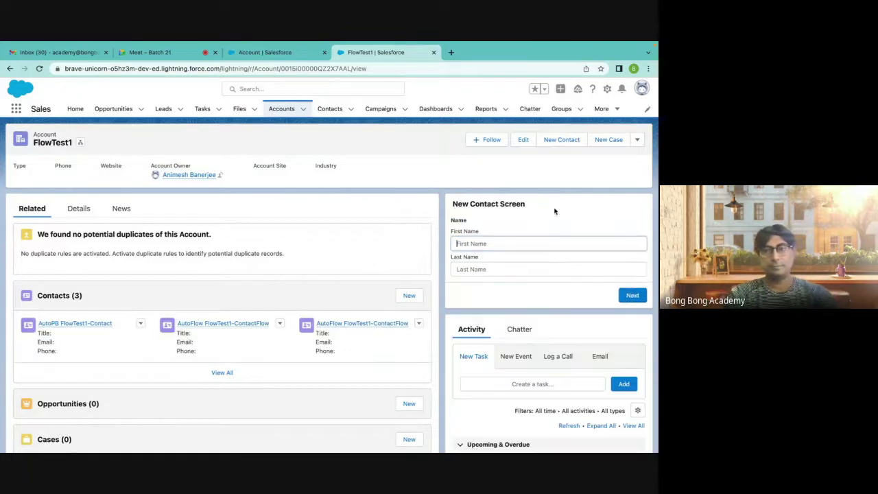
Check the Contacts list for the new contact's account link and reopen the FlowTest1 account.
left_click(330, 109)
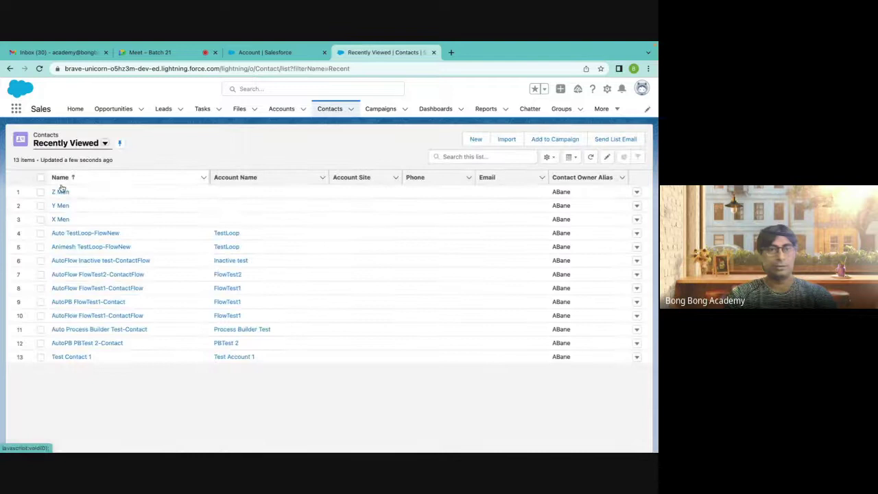
left_click(282, 110)
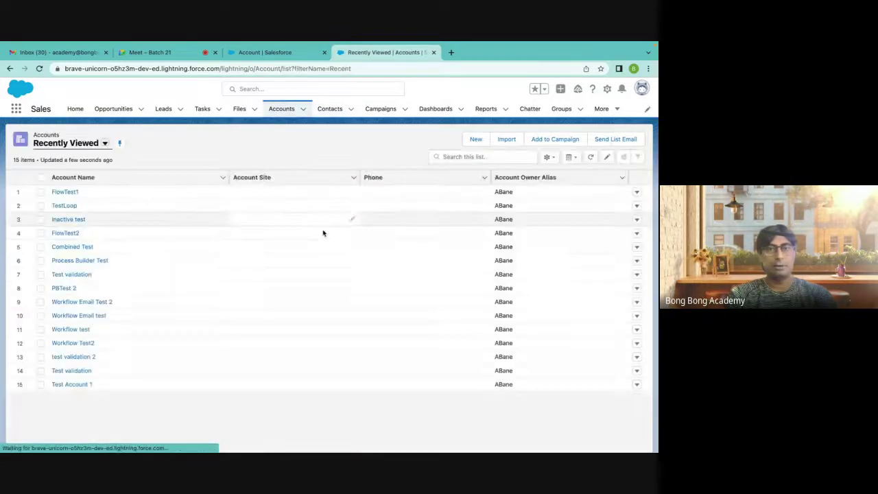
left_click(64, 192)
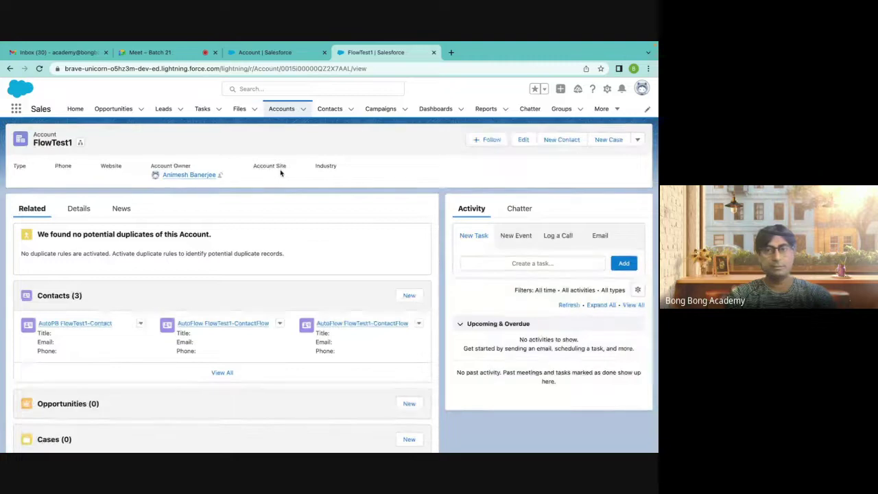
Open Setup in a new browser tab, find Flows by searching for "flow", and open the New Contact Screen flow.
left_click(278, 54)
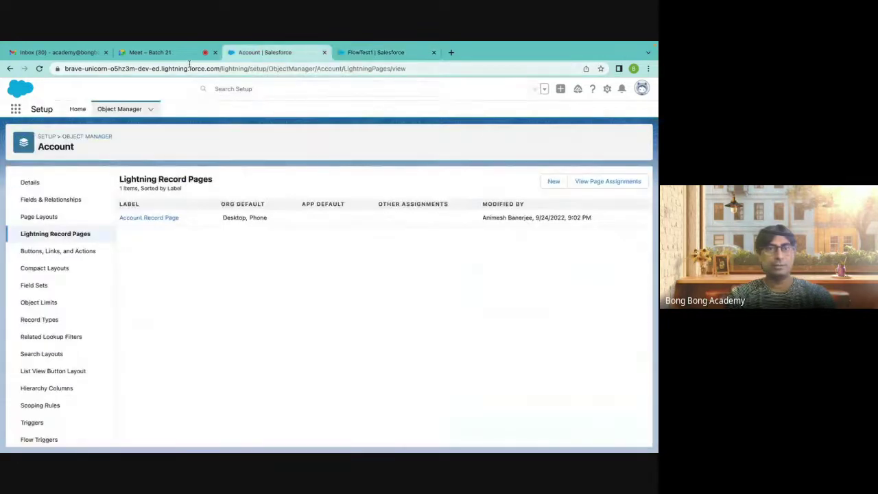
left_click(374, 52)
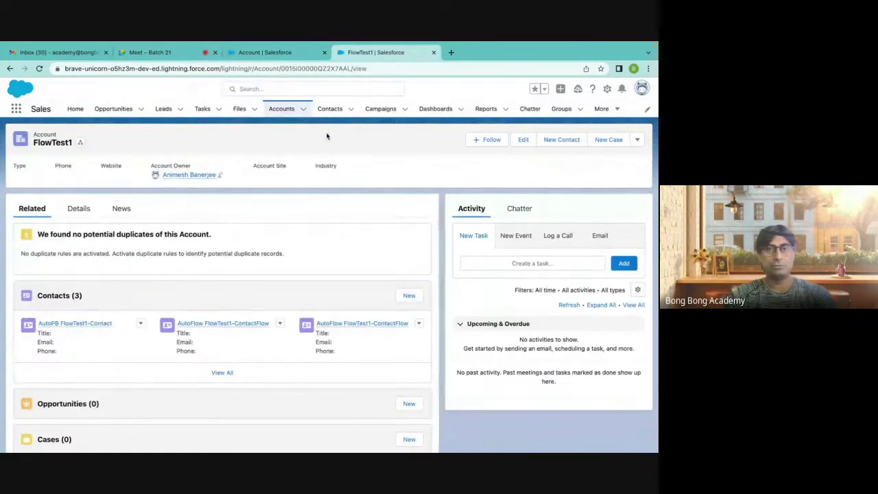
left_click(607, 89)
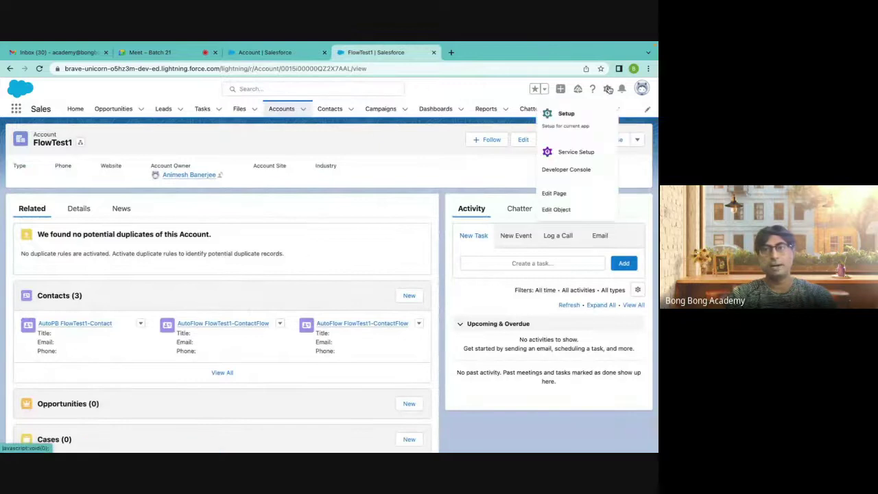
left_click(586, 118)
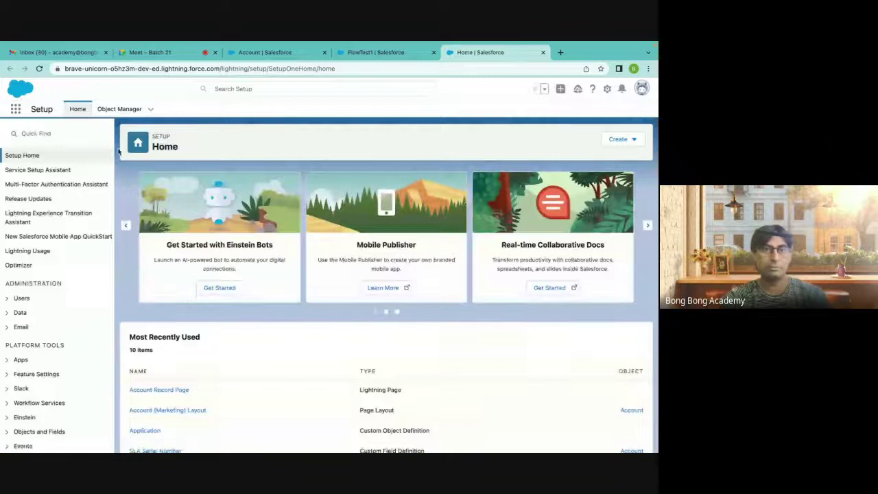
left_click(119, 110)
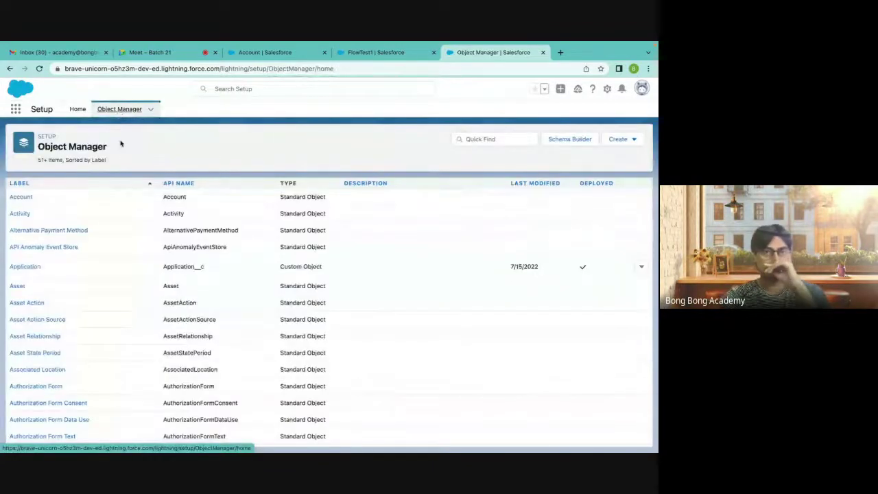
left_click(78, 109)
type("flow")
left_click(34, 271)
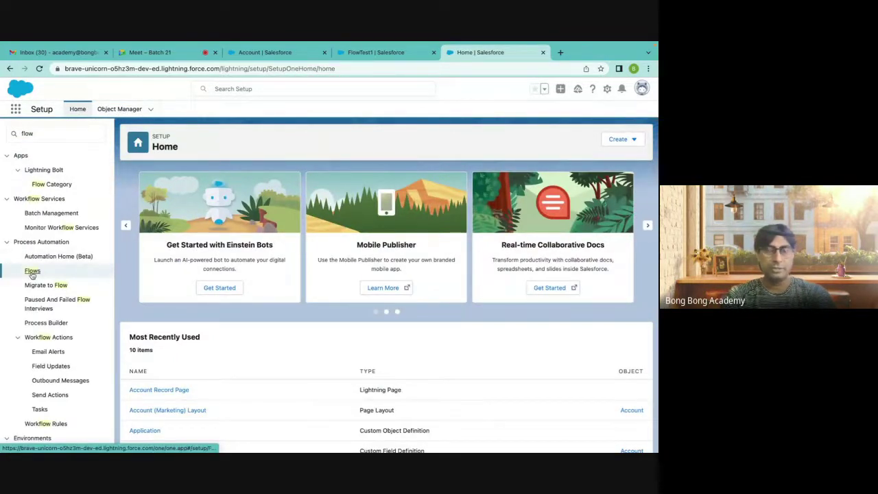
left_click(33, 272)
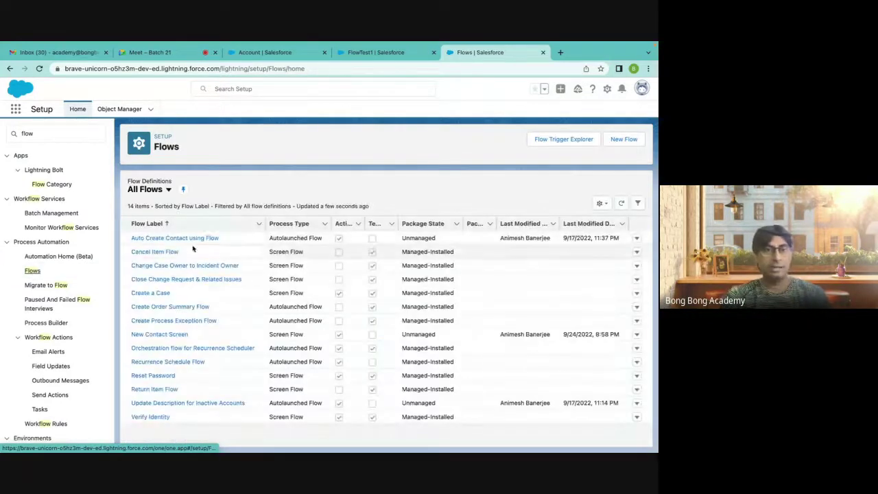
left_click(159, 335)
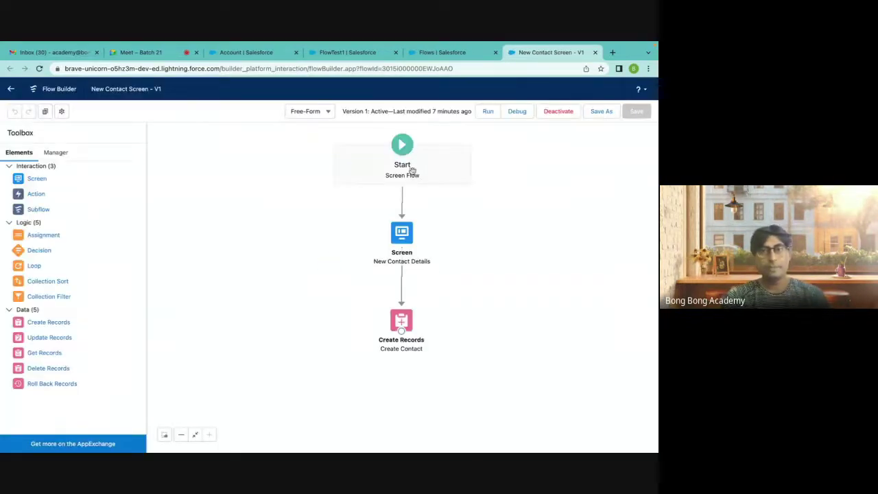
Search the flow's resources for "{recordId}" and clear the search.
left_click(54, 154)
left_click(43, 175)
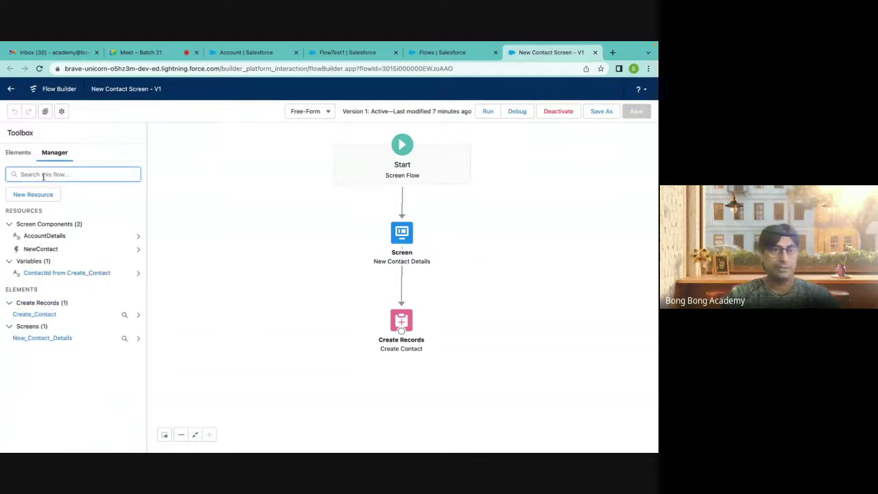
type("cordId}")
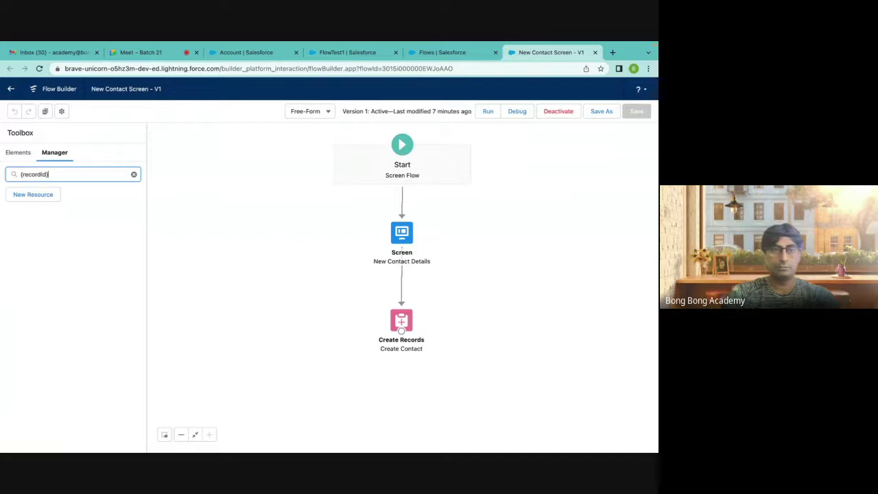
key("ctrl+a")
key("BackSpace")
Start a new flow resource of type Variable with the API name recordId.
left_click(33, 194)
left_click(178, 229)
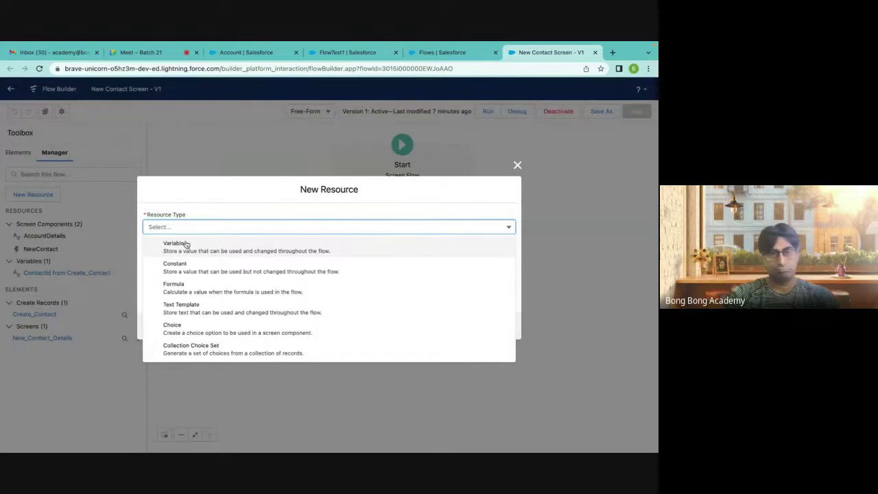
left_click(183, 249)
left_click(161, 241)
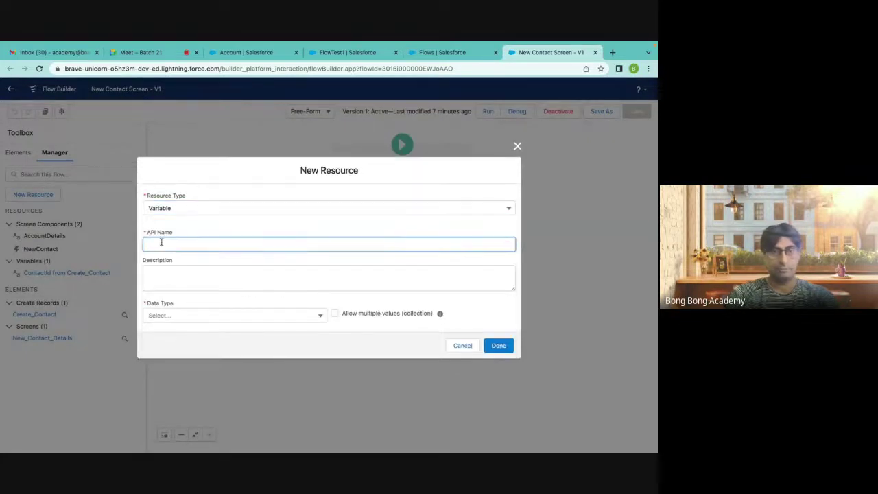
type("recordId")
Set the recordId variable's data type to Text, make it available for input, and finish creating it.
left_click(199, 315)
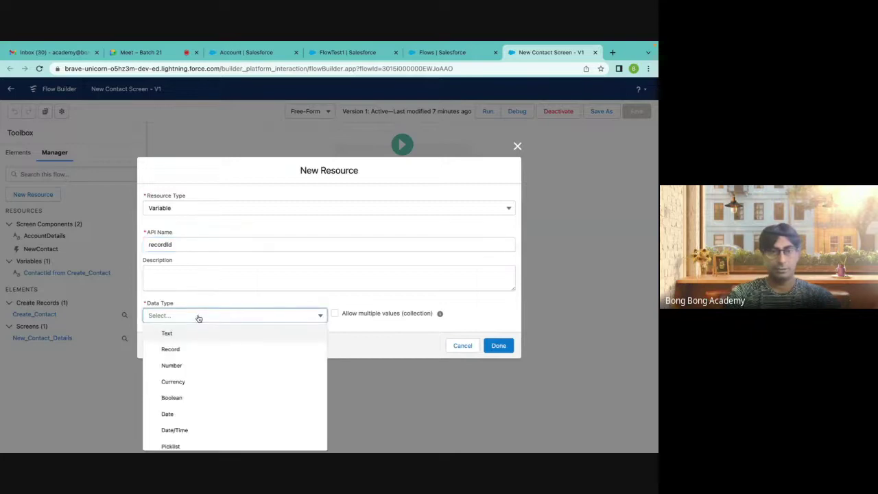
left_click(188, 349)
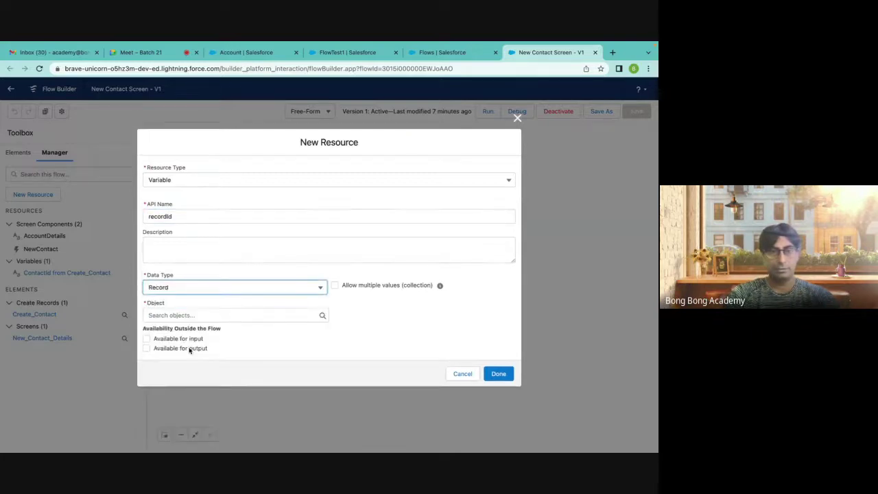
left_click(186, 287)
scroll(178, 376, "down", 1)
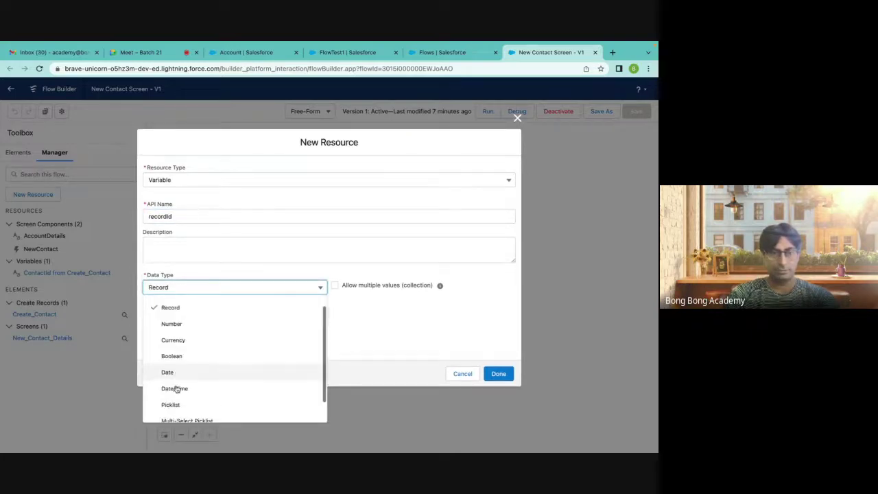
scroll(167, 336, "up", 1)
left_click(168, 309)
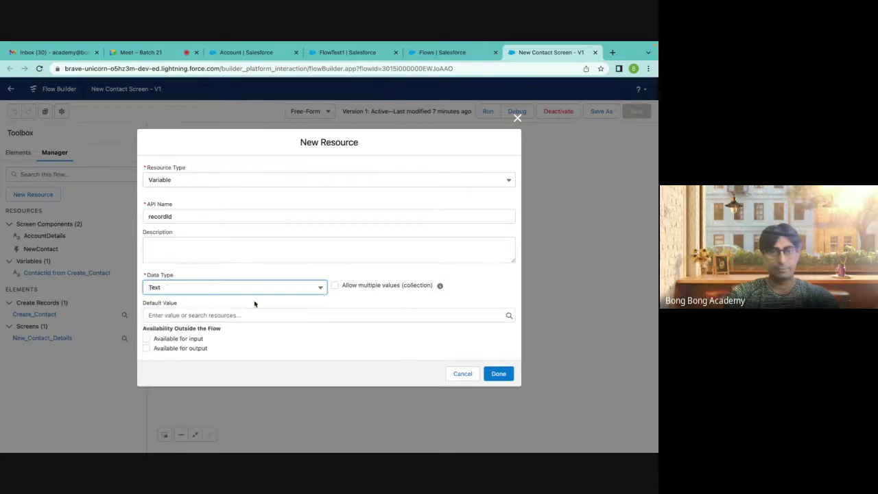
left_click(146, 339)
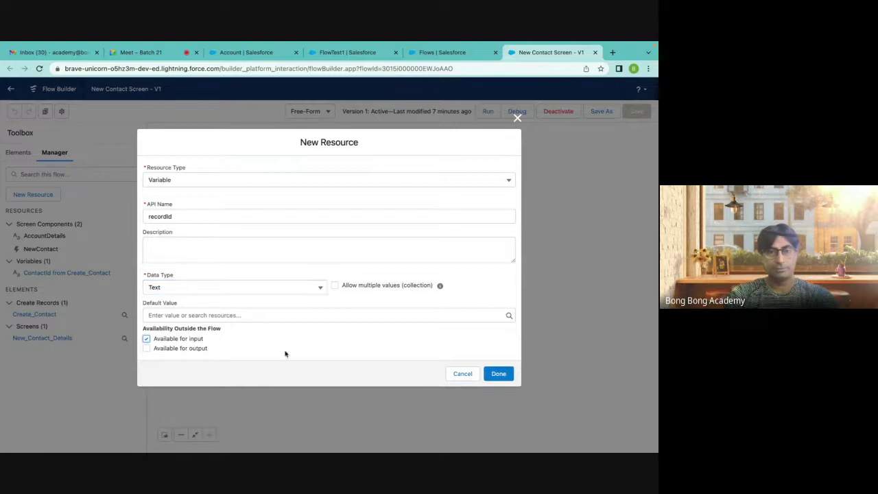
left_click(145, 339)
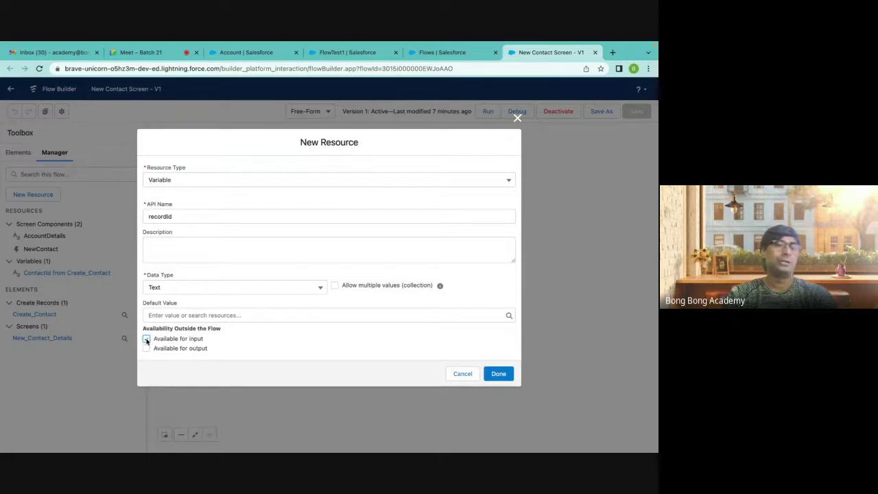
left_click(146, 338)
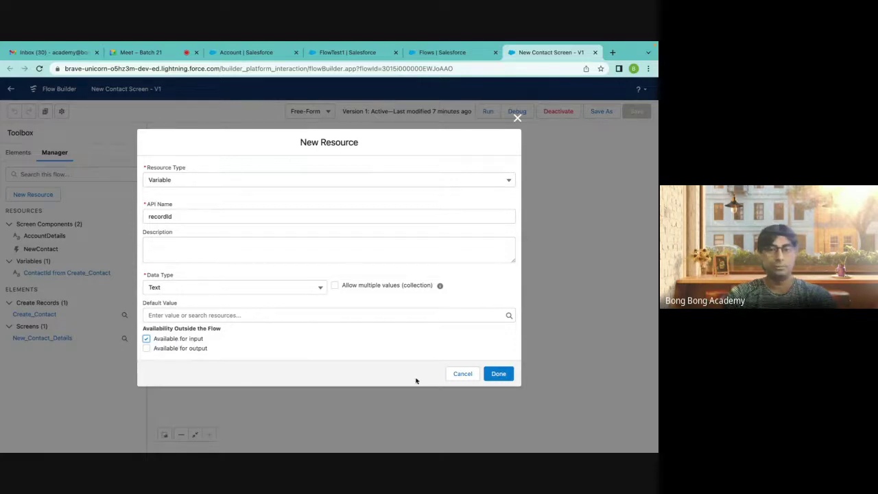
left_click(506, 375)
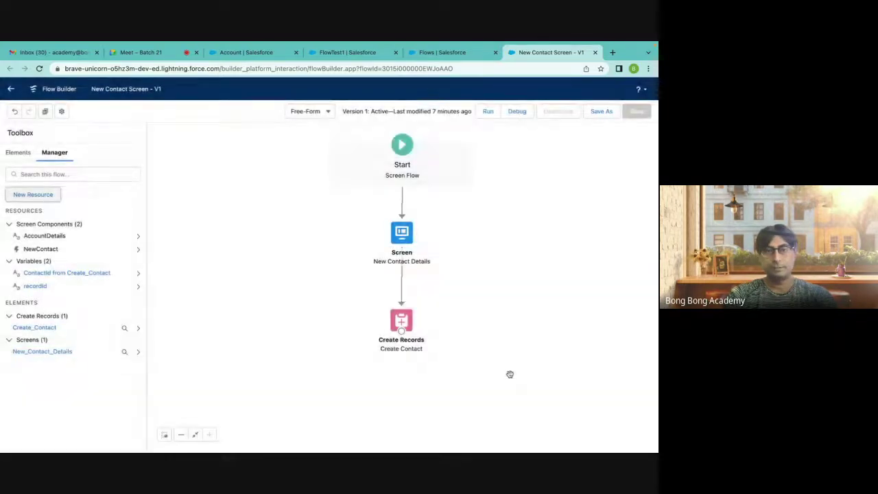
left_click(596, 112)
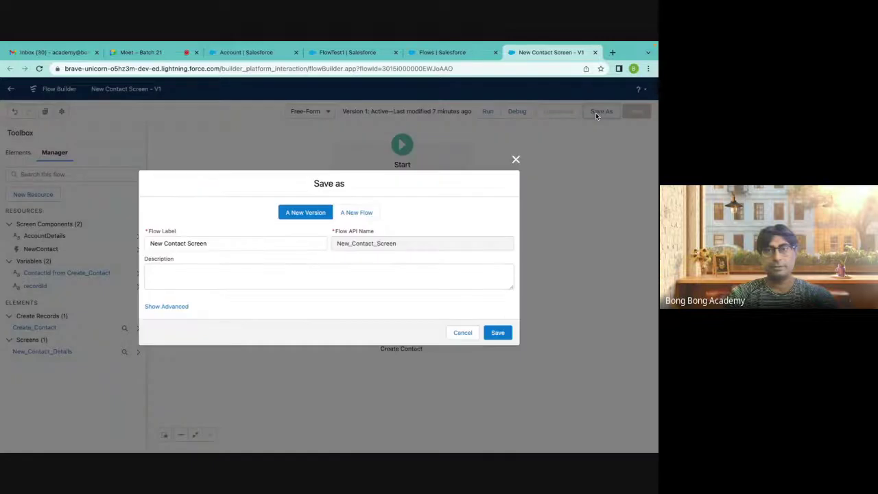
left_click(464, 332)
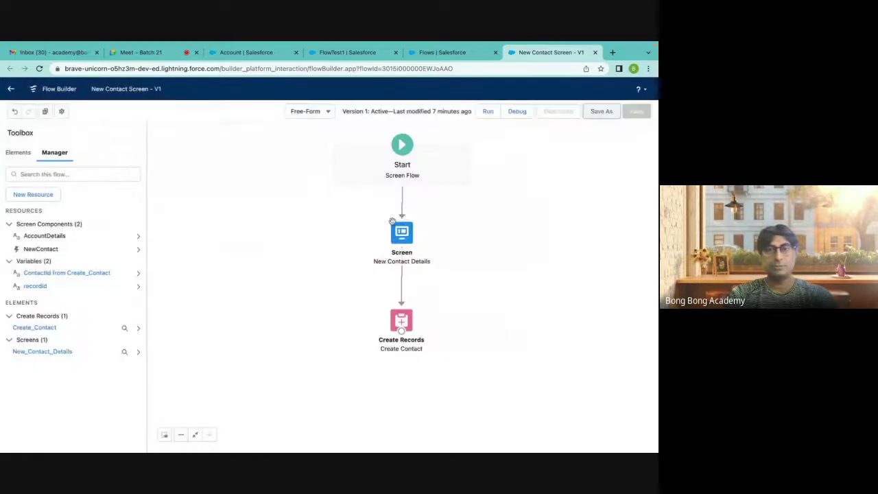
Insert the recordId variable into the AccountDetails display text on the New Contact Details screen and save the flow as a new version.
double_click(400, 237)
left_click(194, 271)
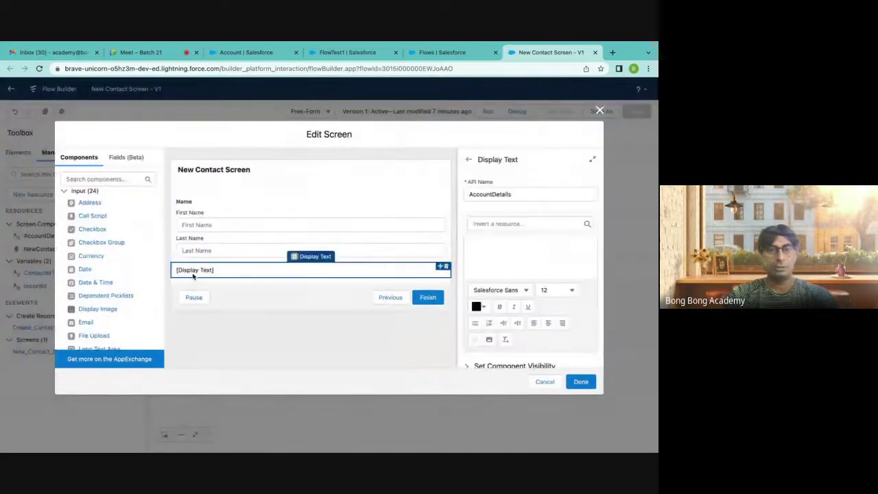
left_click(496, 224)
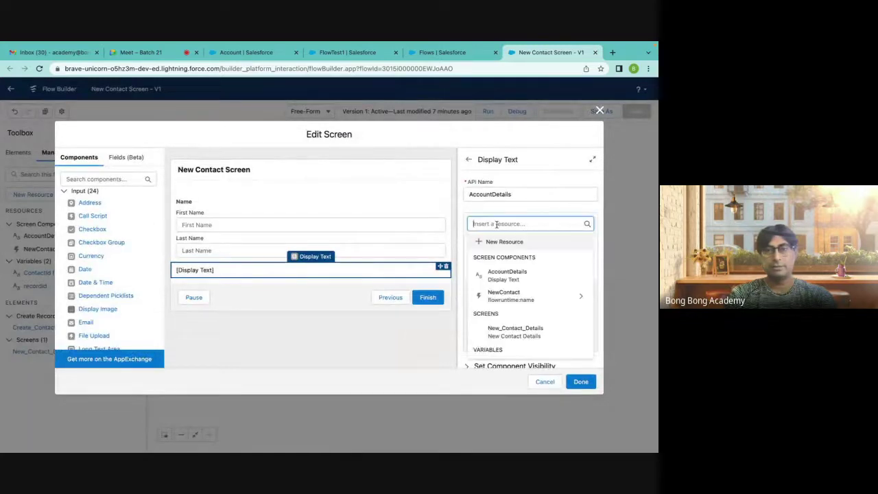
scroll(508, 271, "down", 2)
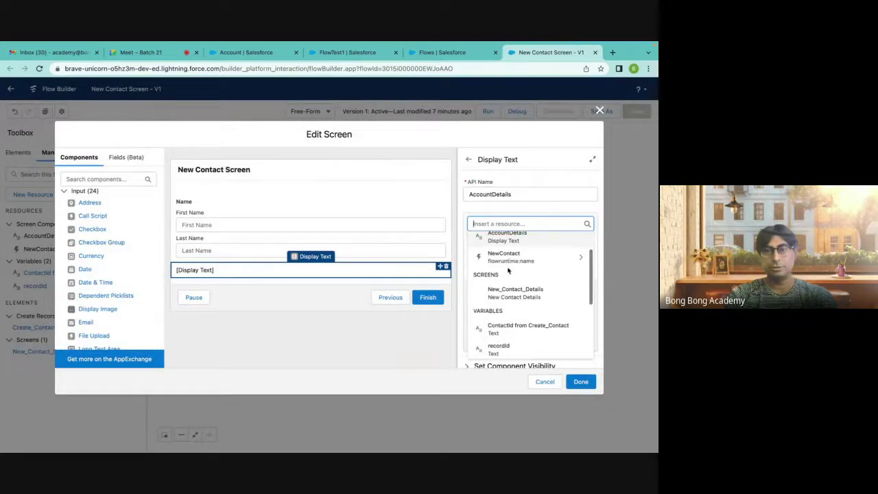
scroll(507, 302, "down", 2)
left_click(502, 315)
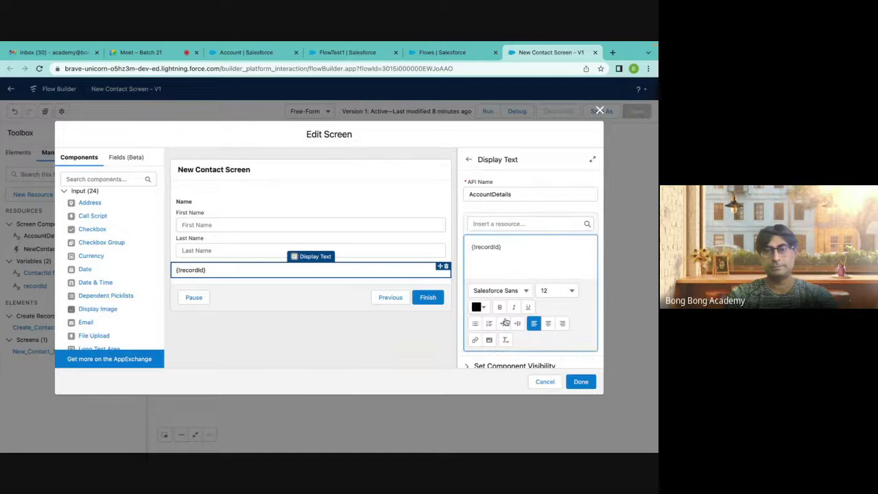
left_click(580, 381)
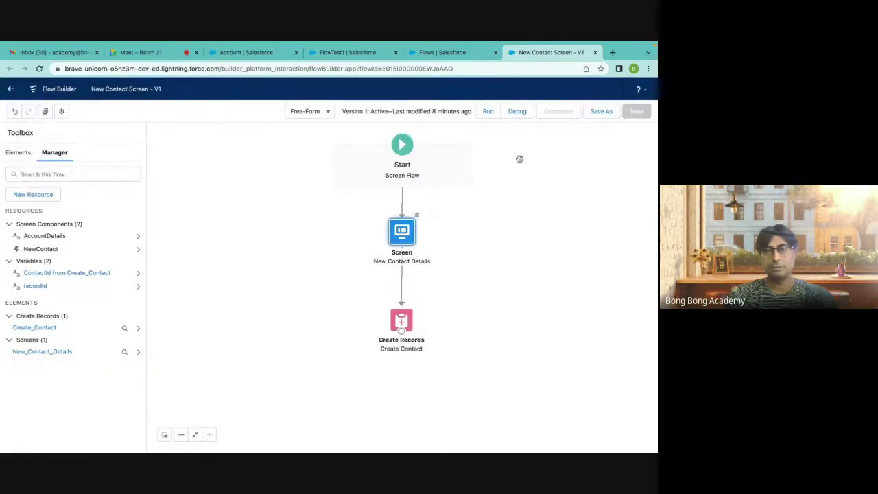
left_click(594, 111)
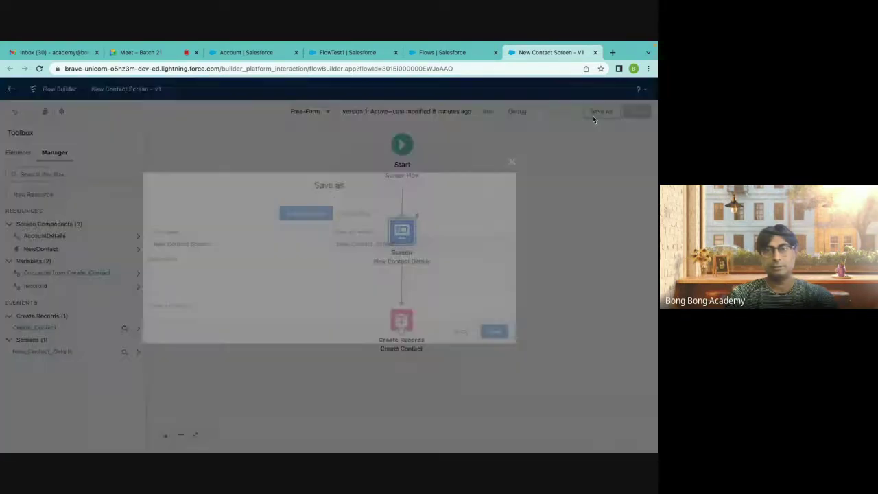
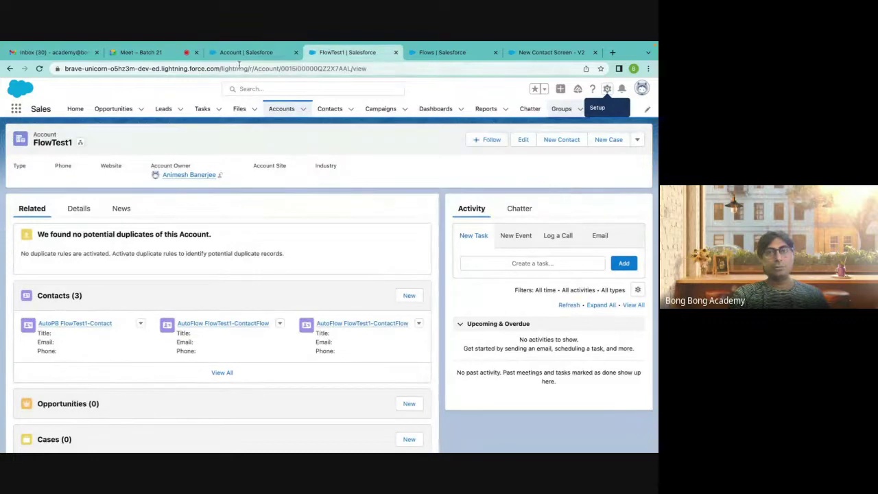
Open the Account Record Page from the Account object's Lightning record pages and close the page analysis.
left_click(439, 53)
left_click(248, 55)
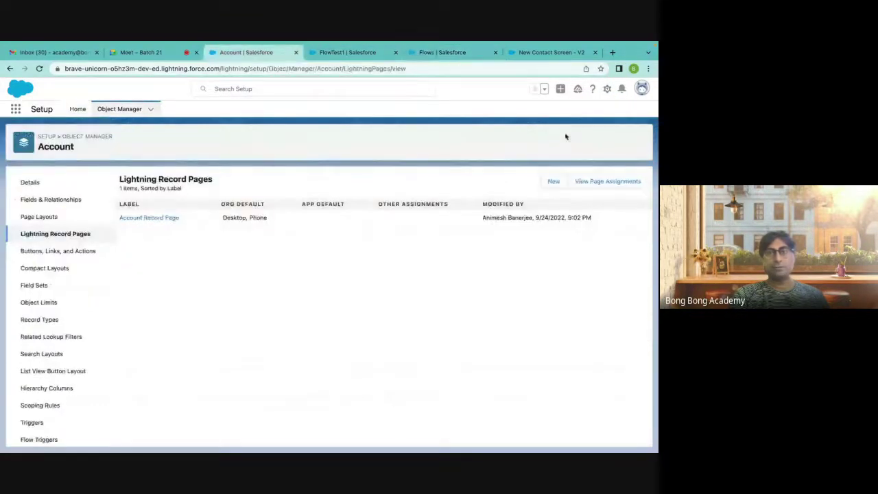
left_click(163, 219)
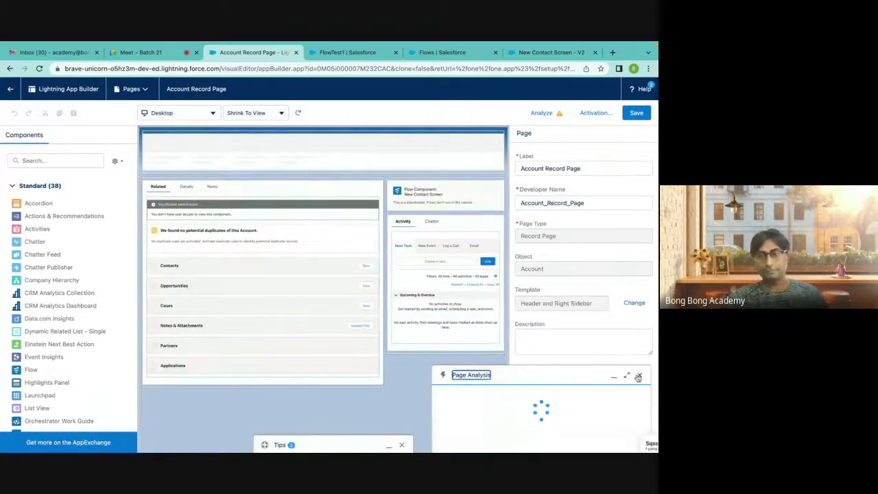
left_click(639, 376)
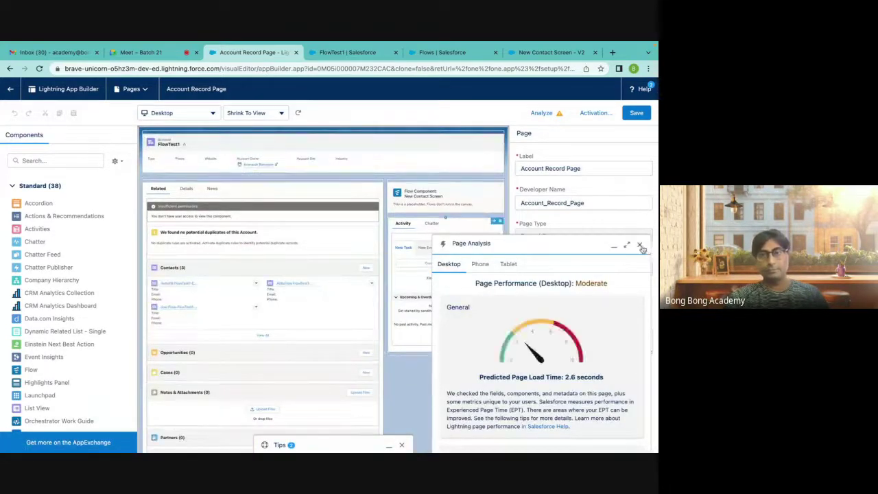
left_click(637, 243)
Make the New Contact Screen flow component pass the record ID into the recordId variable and save the page.
left_click(418, 195)
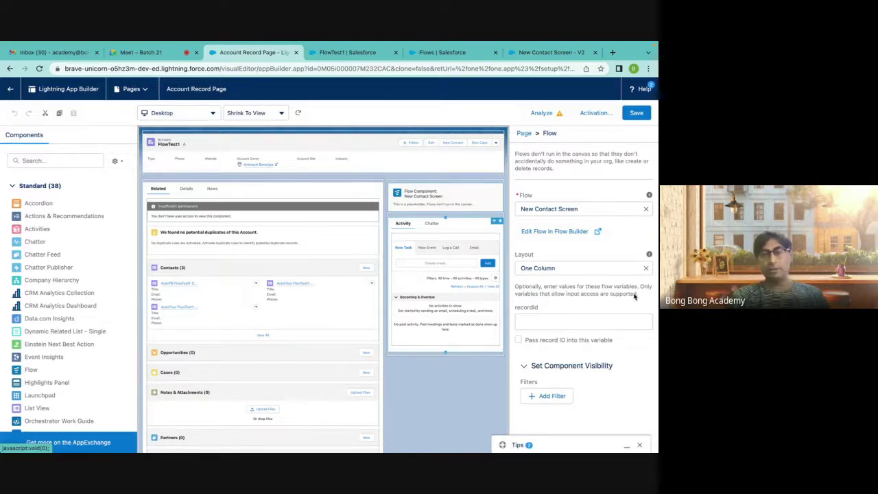
left_click(519, 341)
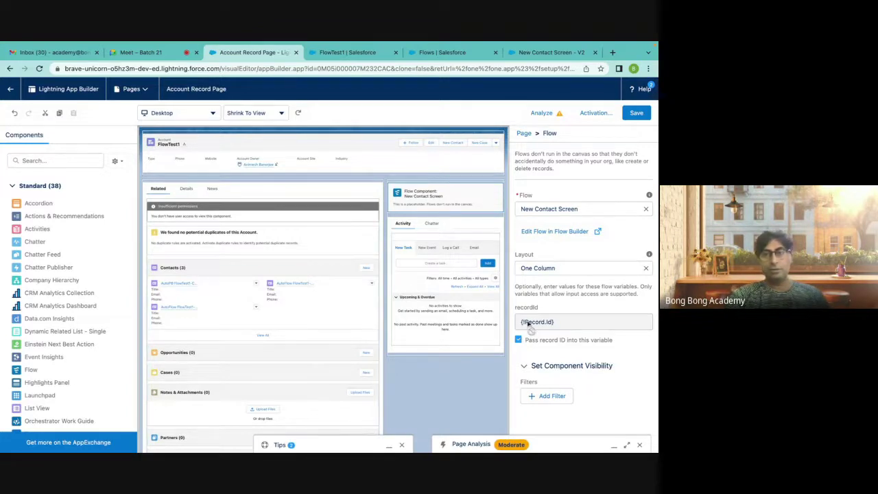
left_click(638, 113)
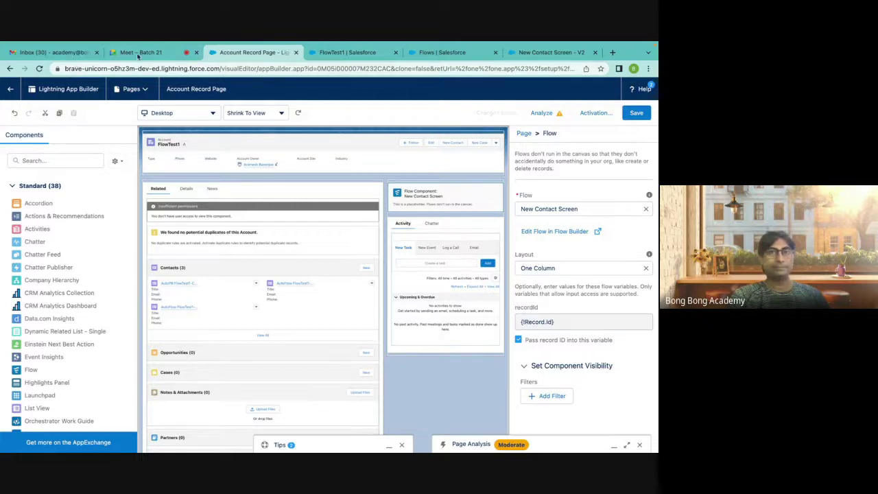
Reload the FlowTest1 account page and compare the record ID shown in the embedded flow with the one in the page address.
left_click(317, 53)
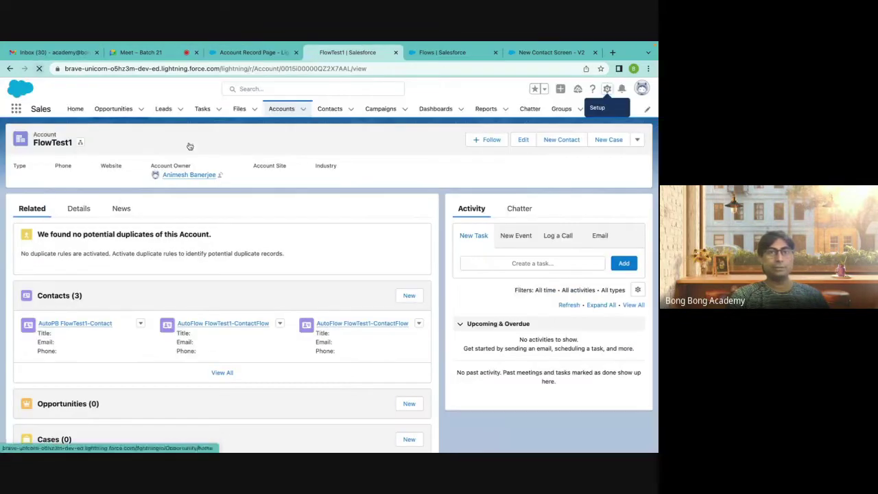
key("super+r")
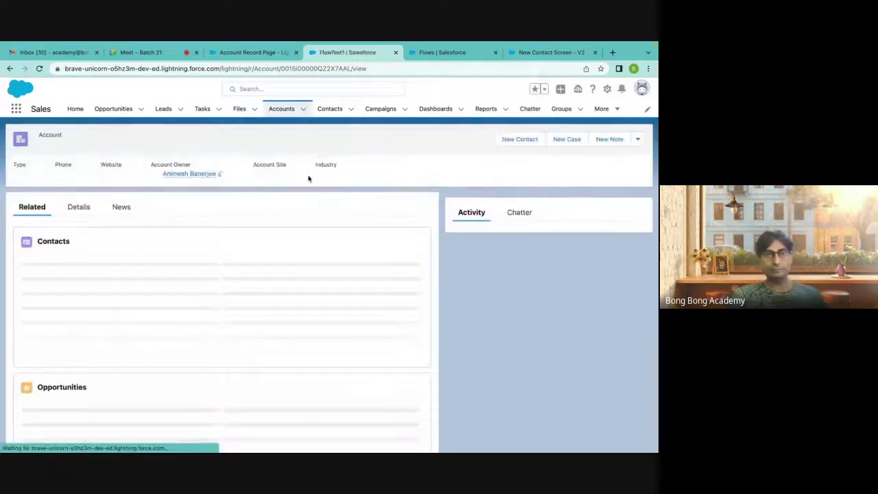
left_click(476, 234)
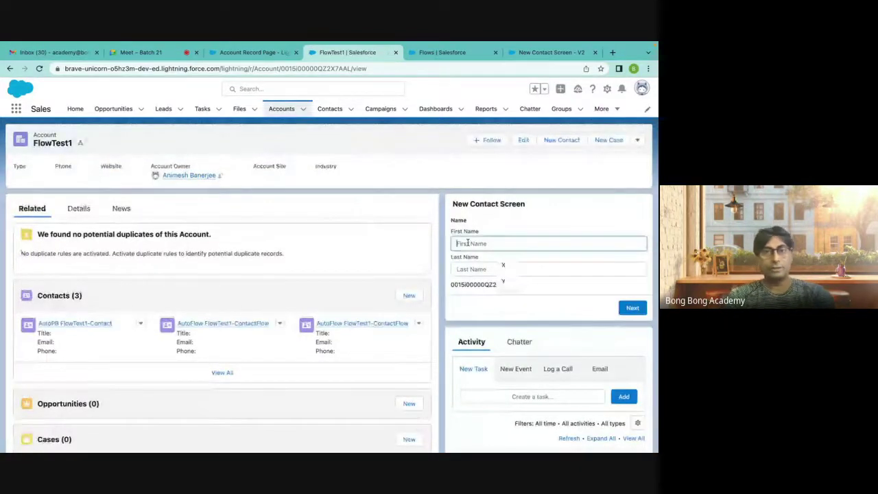
left_click(428, 151)
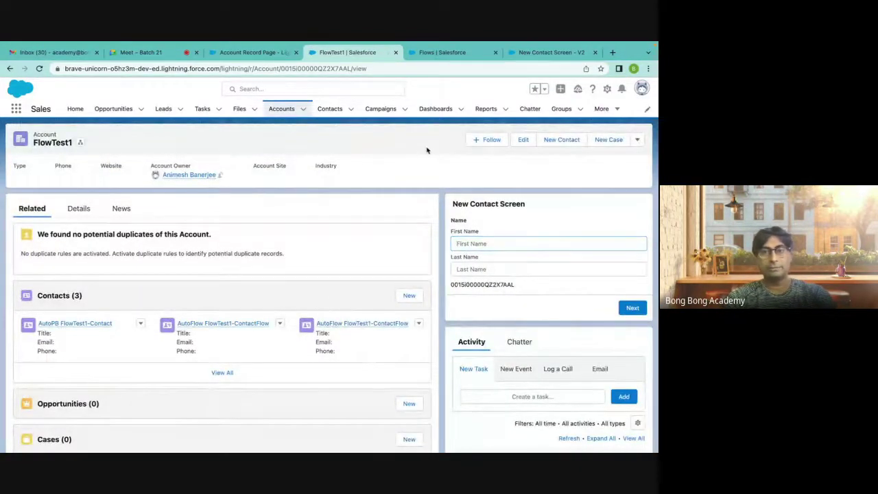
double_click(493, 284)
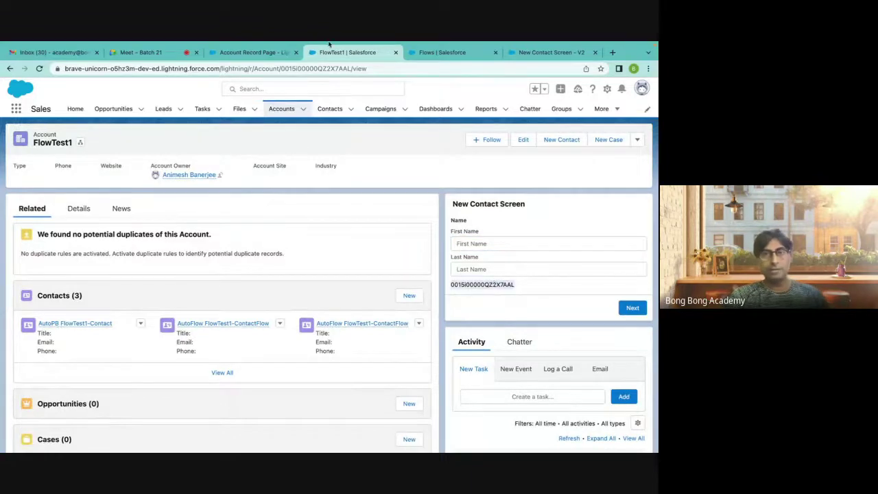
double_click(328, 92)
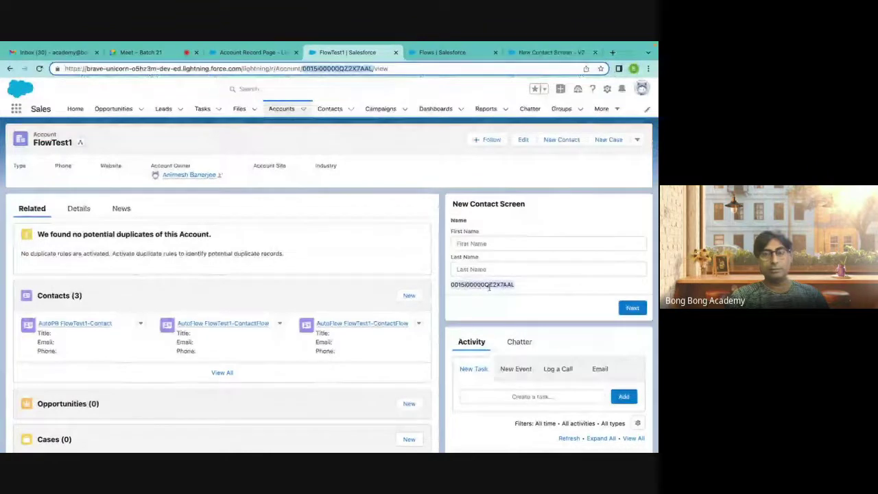
Try to create a contact by entering a first and last name in the New Contact Screen flow on the FlowTest1 page and submitting it.
left_click(464, 243)
type("A")
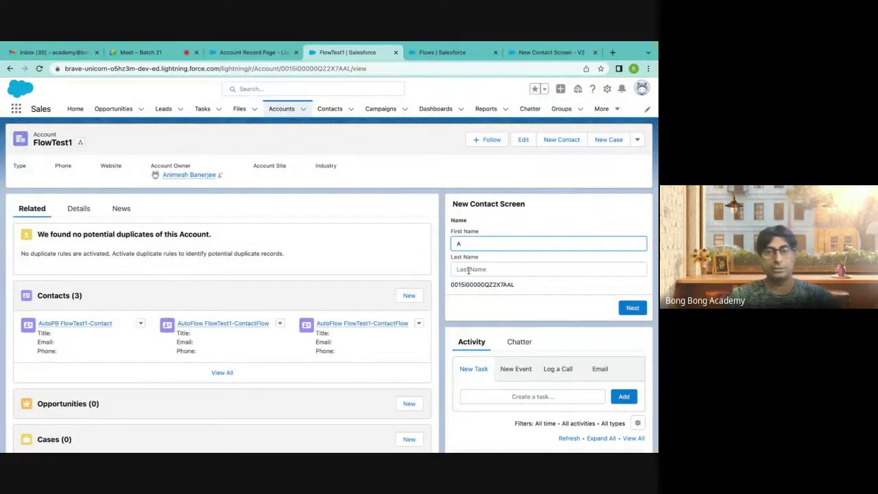
left_click(468, 270)
type("Man")
key("BackSpace")
key("BackSpace")
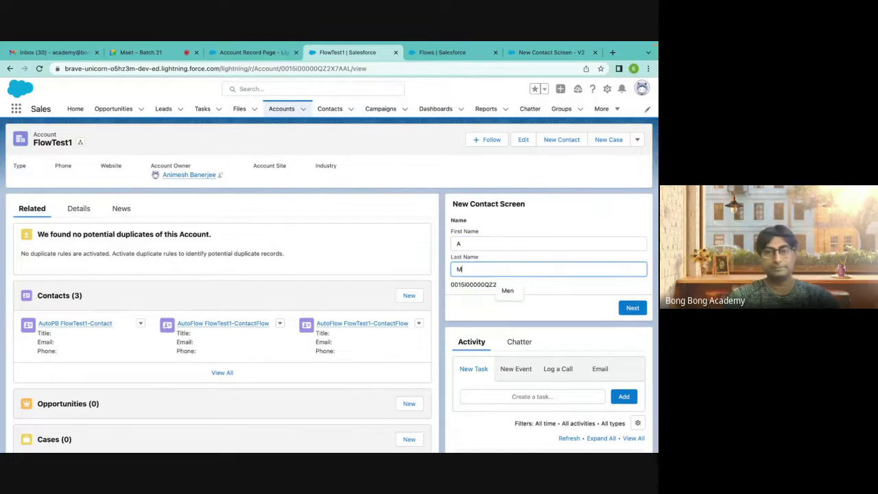
type("en")
left_click(632, 308)
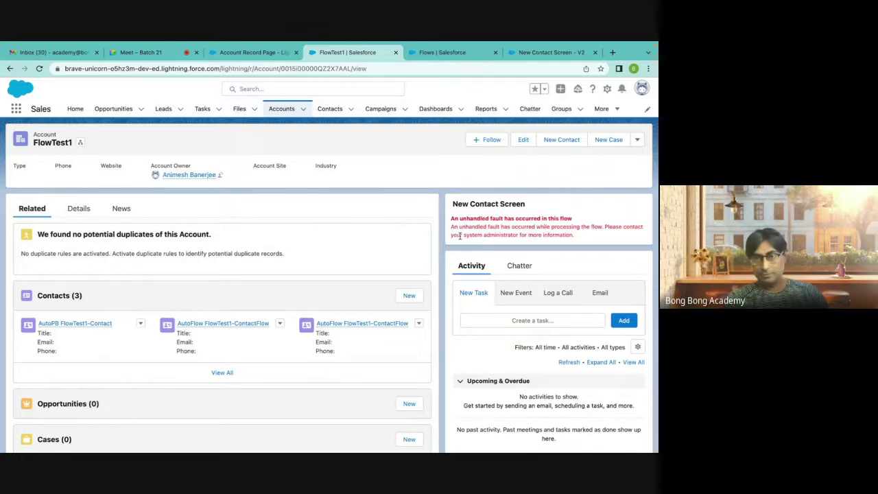
Set AccountId to the recordId variable in the New Contact Screen flow's Create Contact element and save the flow as a new version.
left_click(439, 53)
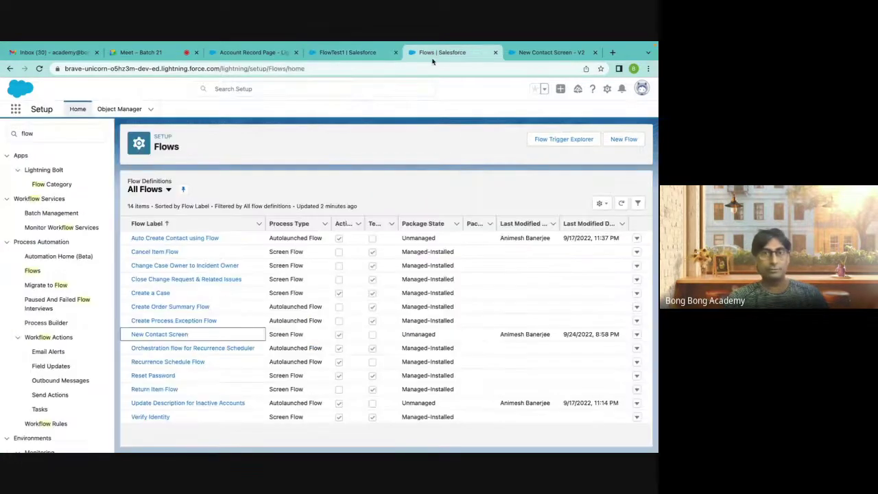
left_click(526, 55)
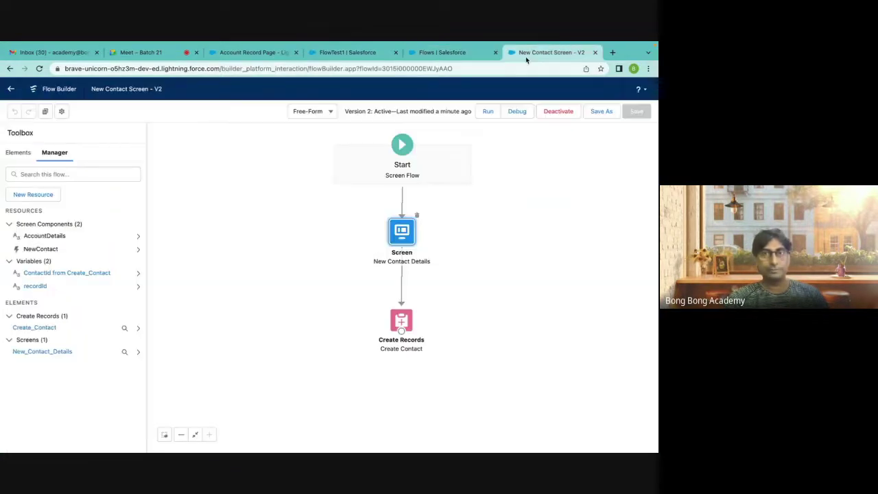
double_click(398, 318)
scroll(396, 343, "down", 2)
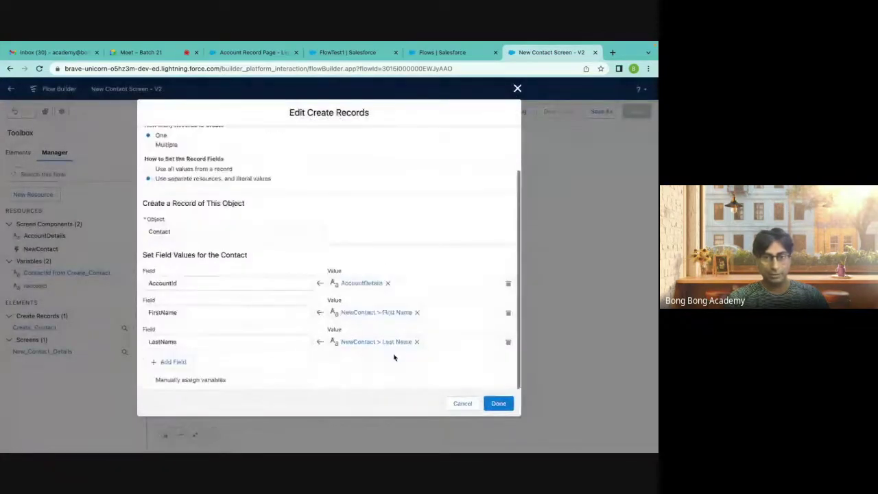
left_click(368, 283)
key("ctrl+a")
key("BackSpace")
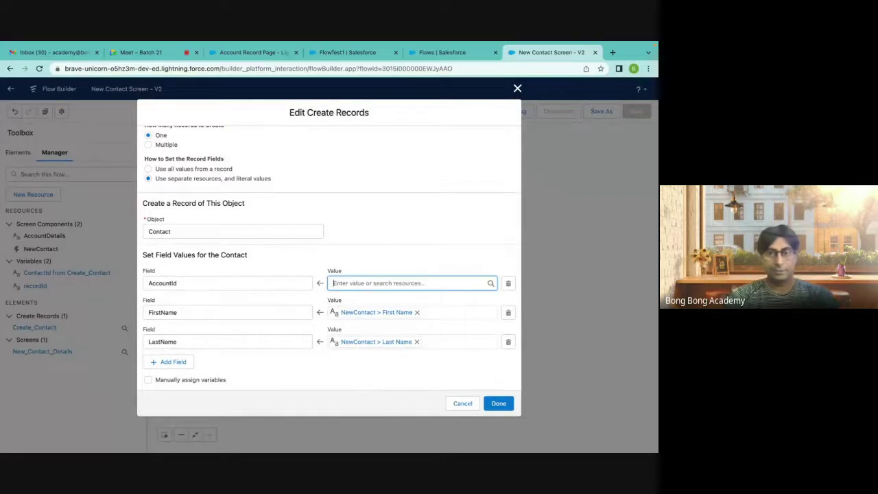
scroll(380, 336, "down", 2)
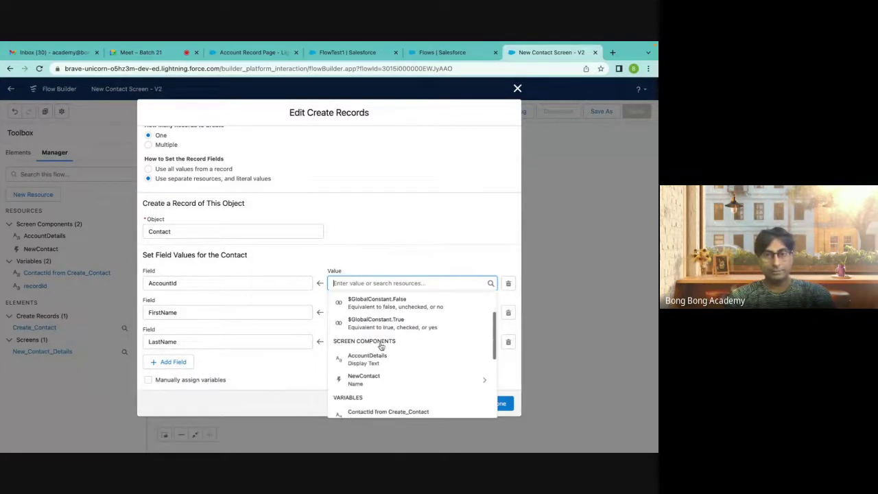
scroll(381, 345, "down", 4)
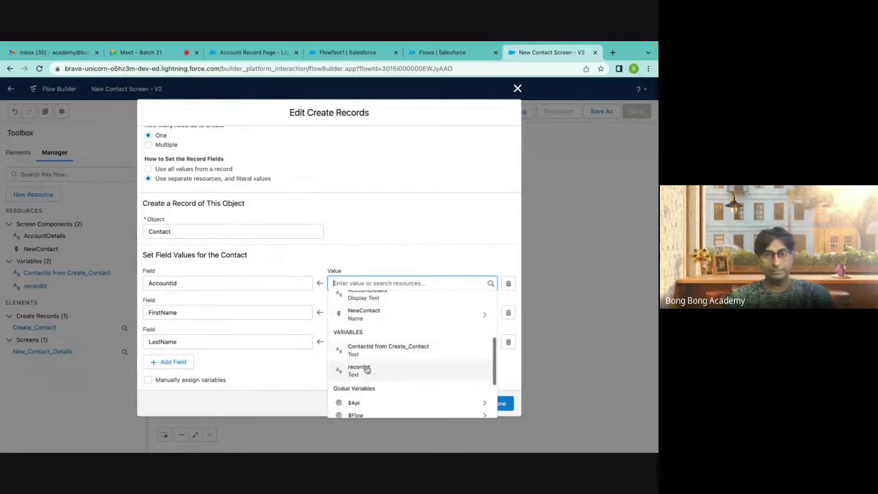
left_click(365, 368)
left_click(499, 404)
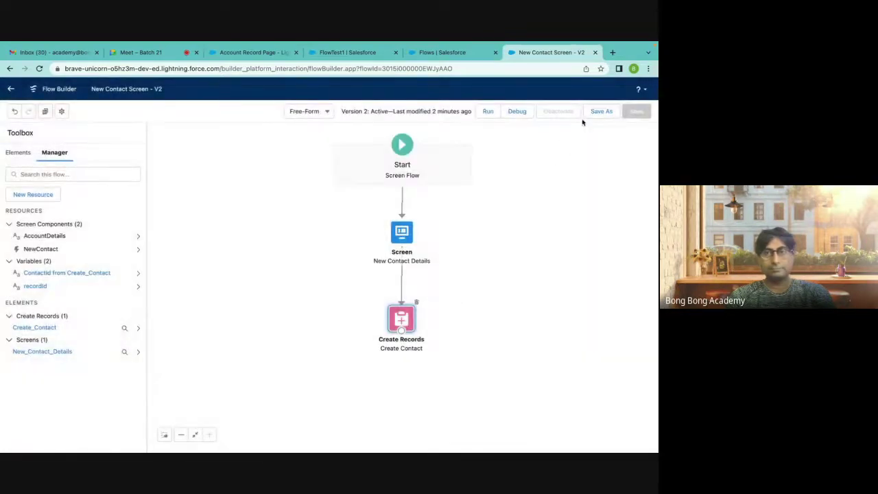
left_click(594, 113)
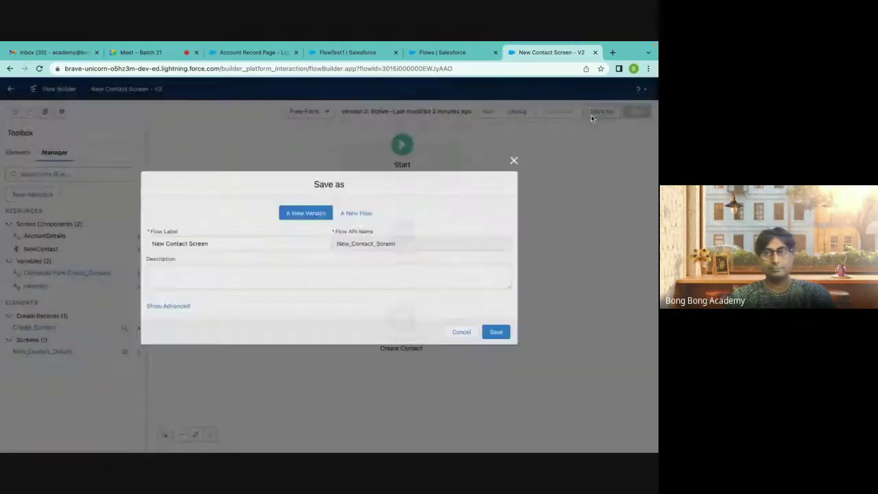
left_click(504, 332)
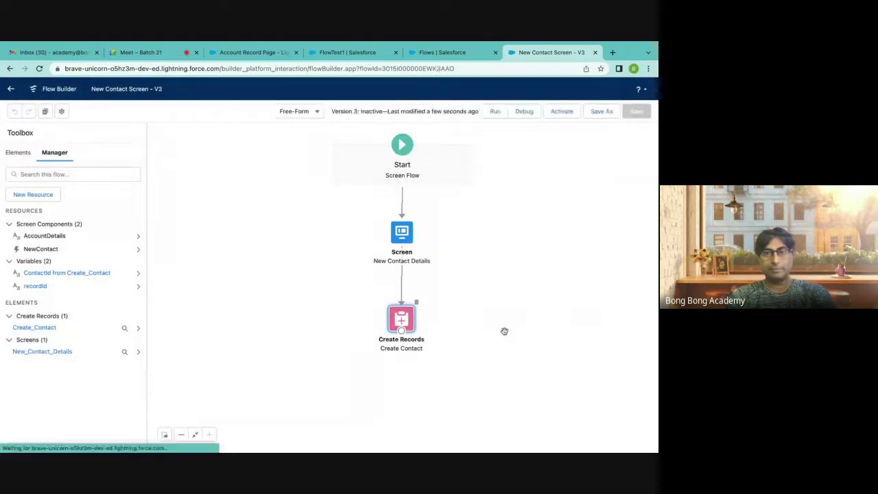
Reload the FlowTest1 account page and try to create a contact by submitting a first and last name in the embedded flow.
left_click(438, 52)
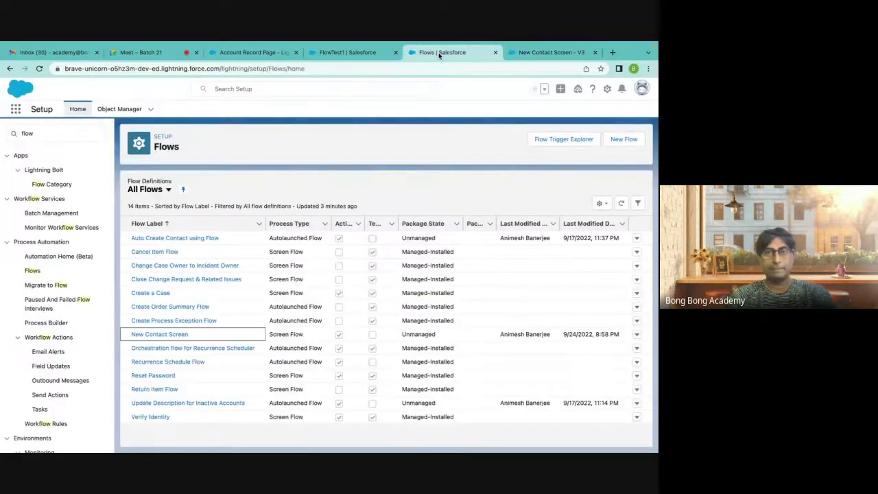
left_click(351, 52)
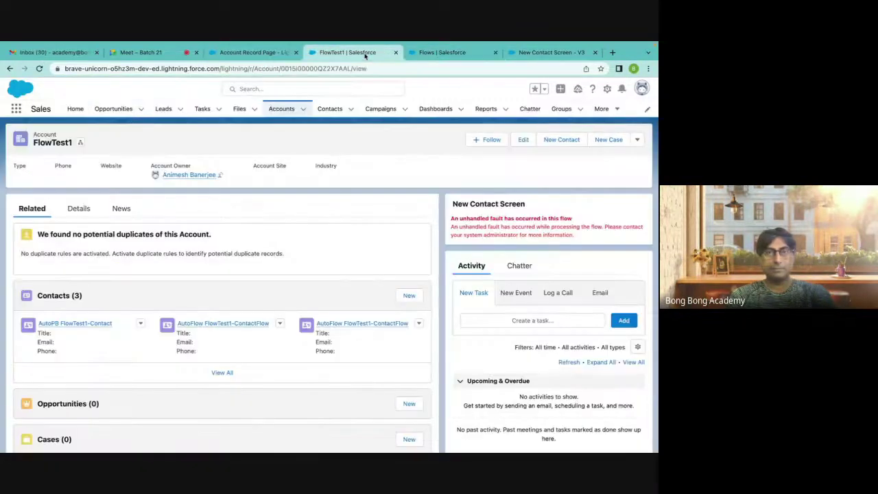
left_click(39, 69)
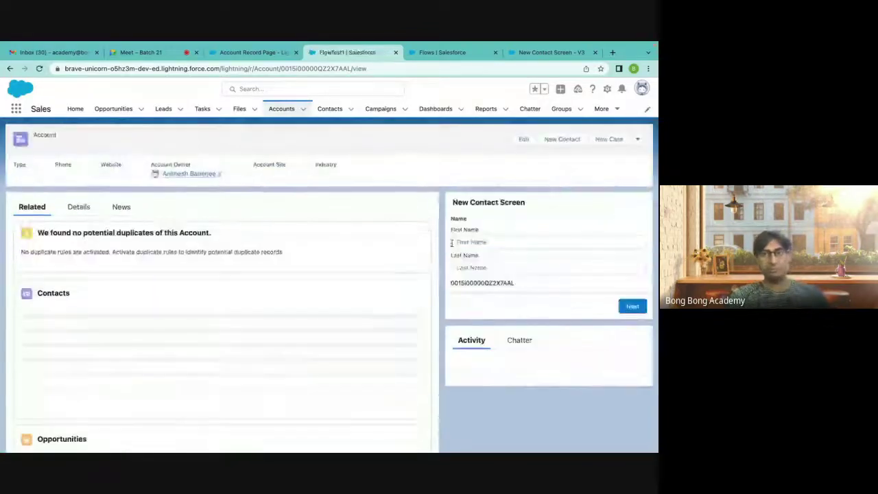
left_click(452, 242)
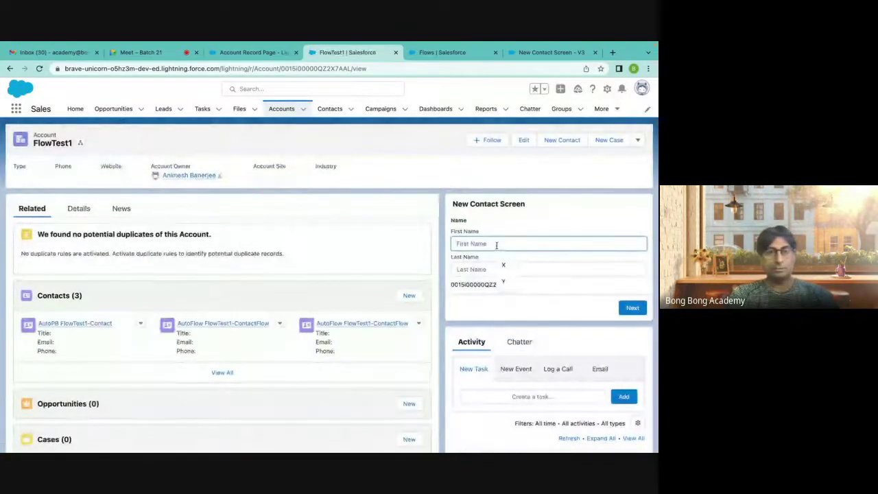
type("A")
key("Tab")
type("Men")
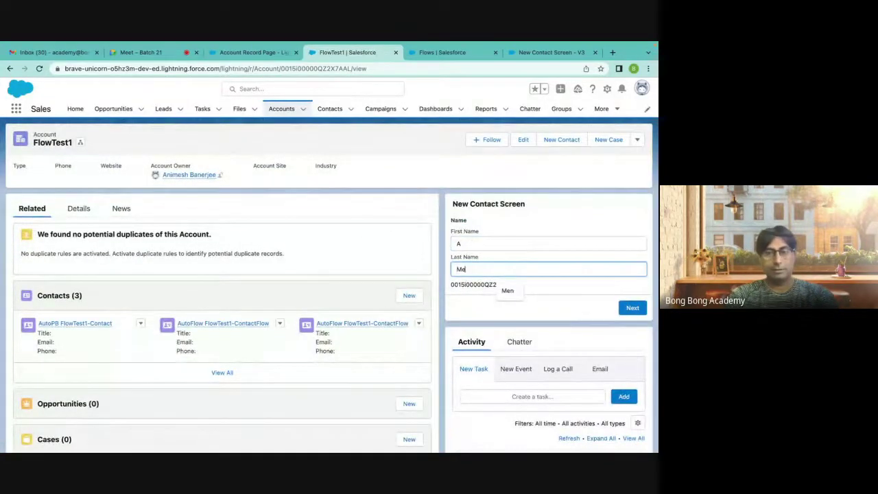
left_click(632, 308)
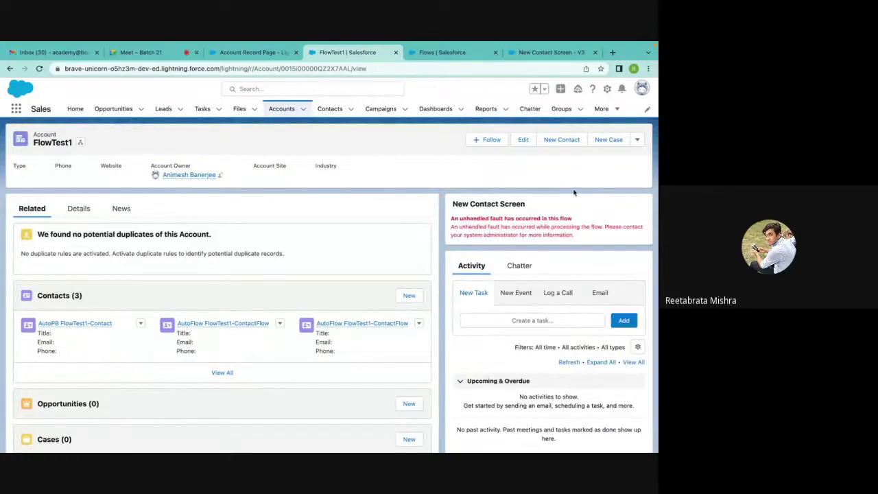
Activate version 3 of the New Contact Screen flow in Flow Builder.
left_click(453, 53)
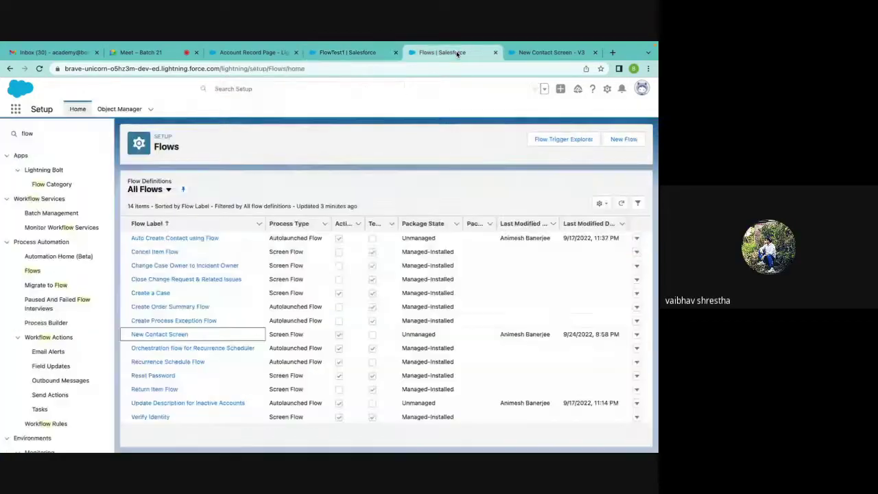
left_click(546, 52)
left_click(564, 112)
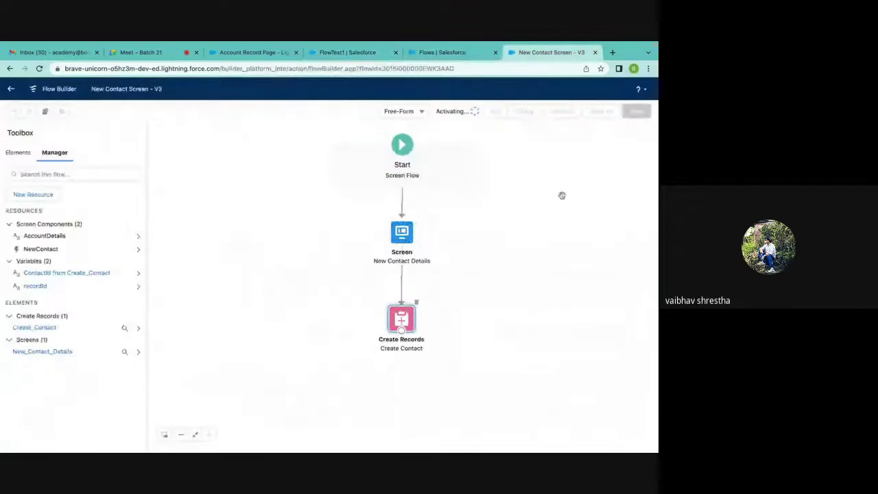
Reload the FlowTest1 account page and create a contact by submitting a first and last name in the embedded New Contact Screen flow.
left_click(246, 53)
left_click(347, 52)
left_click(445, 53)
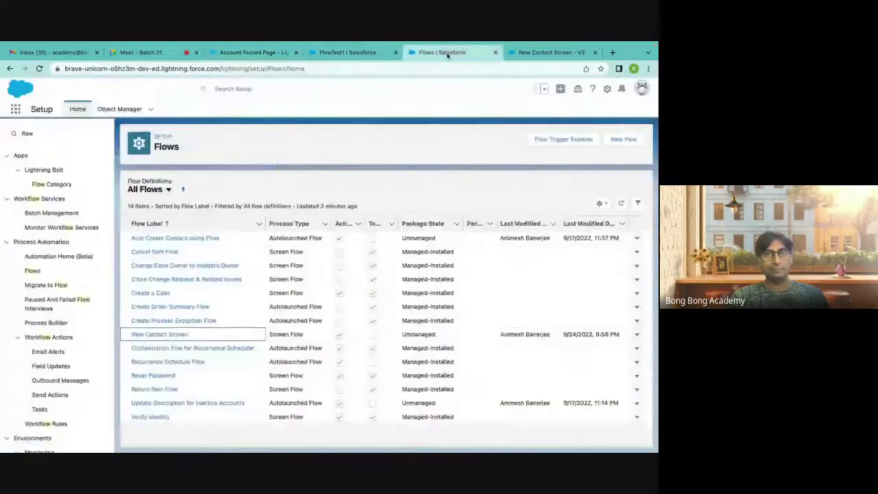
left_click(328, 54)
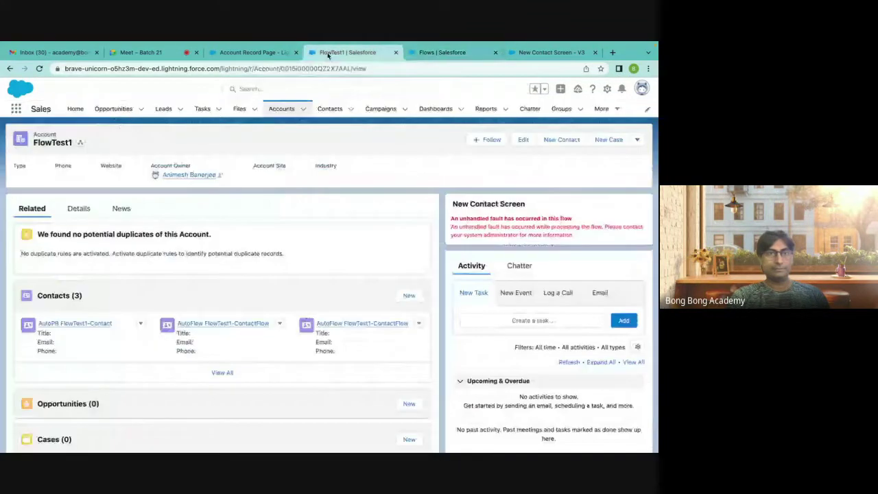
left_click(39, 69)
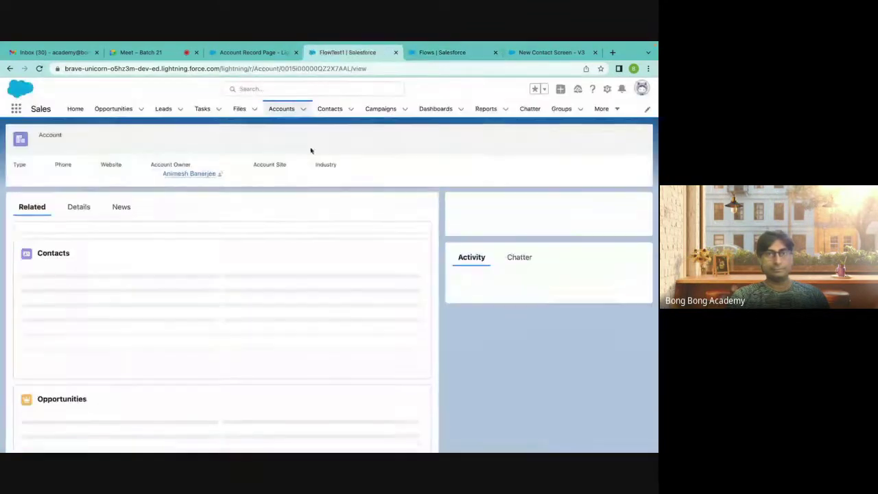
left_click(497, 243)
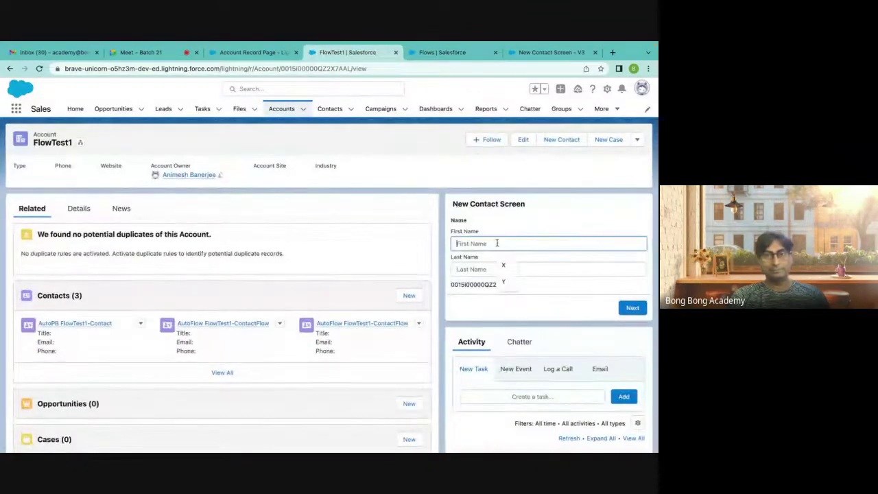
type("A")
left_click(480, 270)
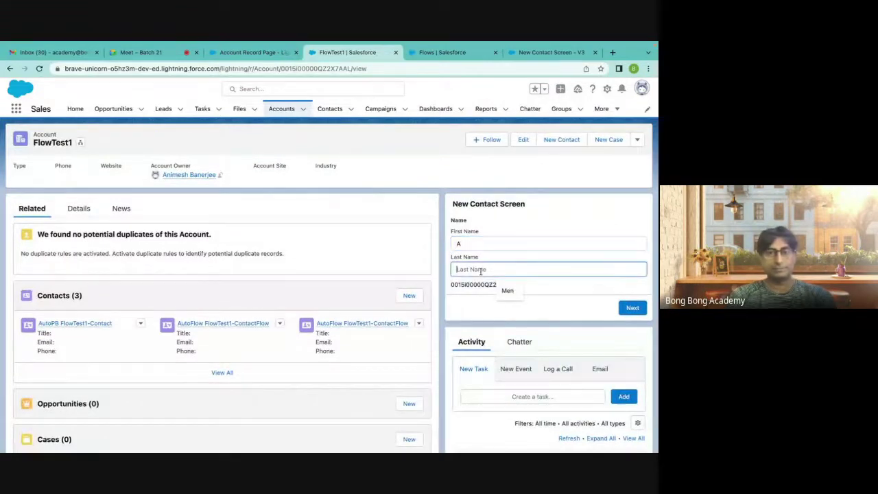
type("Men")
left_click(638, 308)
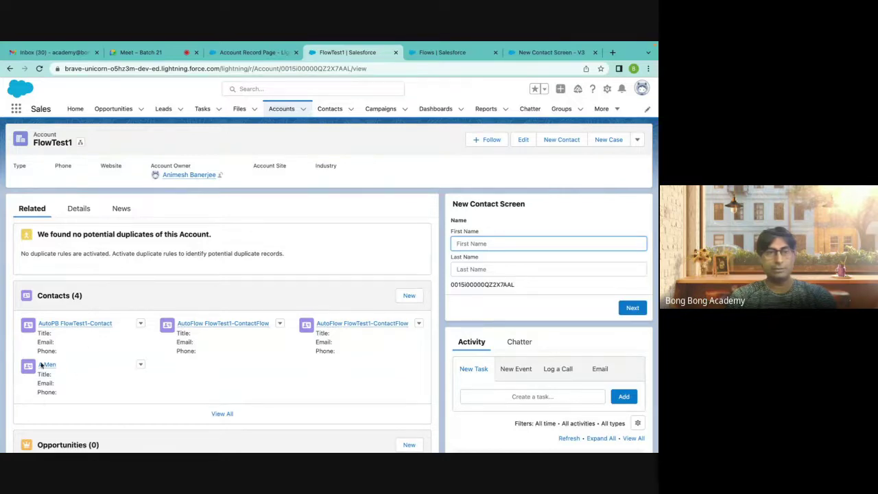
Check the new contact's account name in the Contacts list and review the New Contact Screen flow and the Account Record Page setup.
left_click(330, 108)
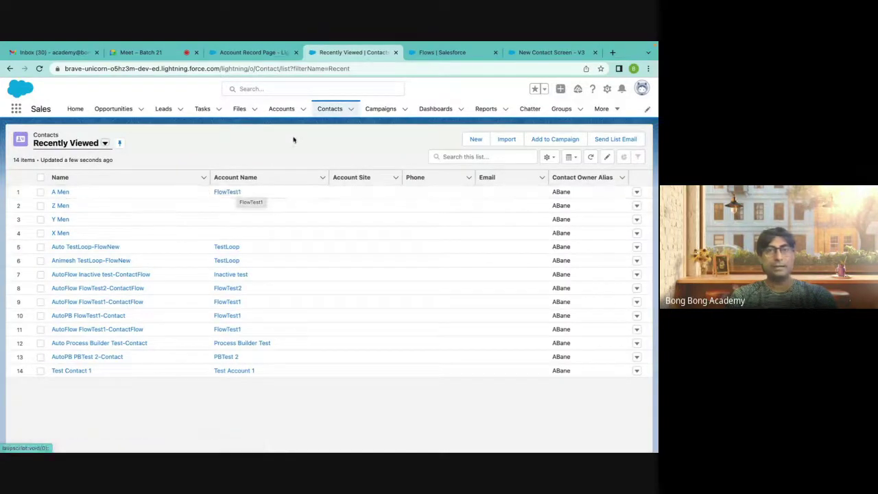
left_click(444, 54)
key("ctrl+Tab")
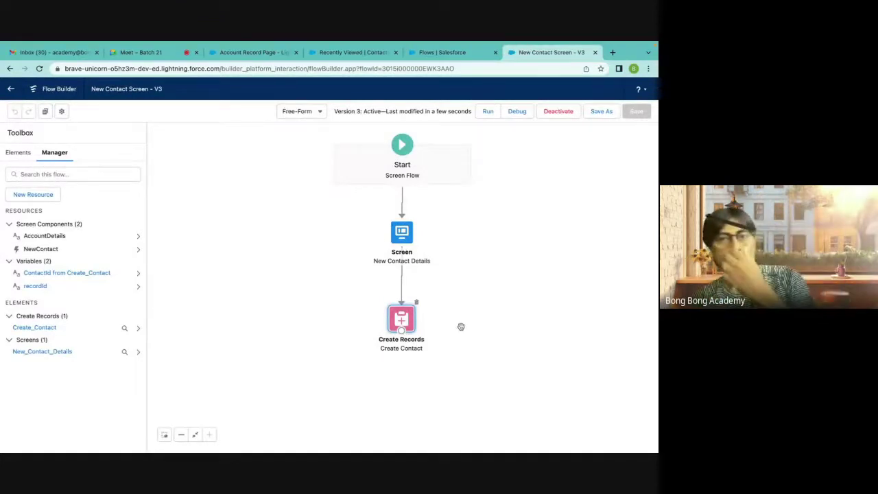
left_click(350, 52)
left_click(255, 53)
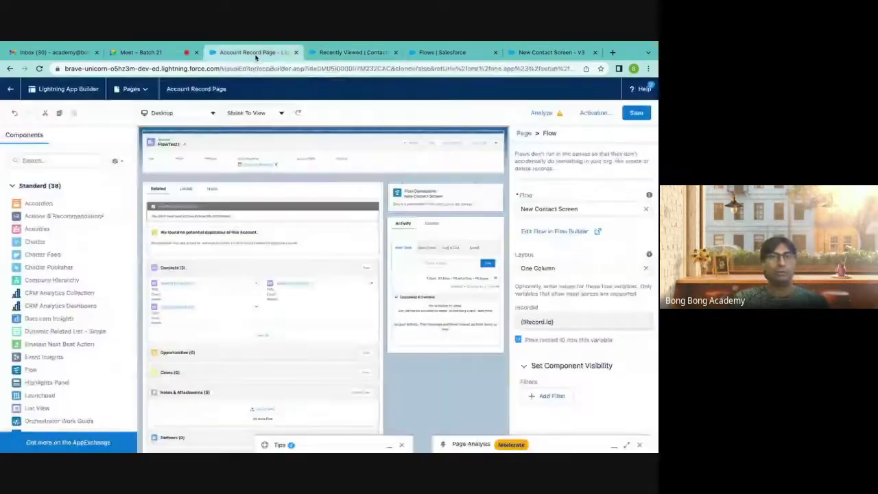
key("ctrl+Tab")
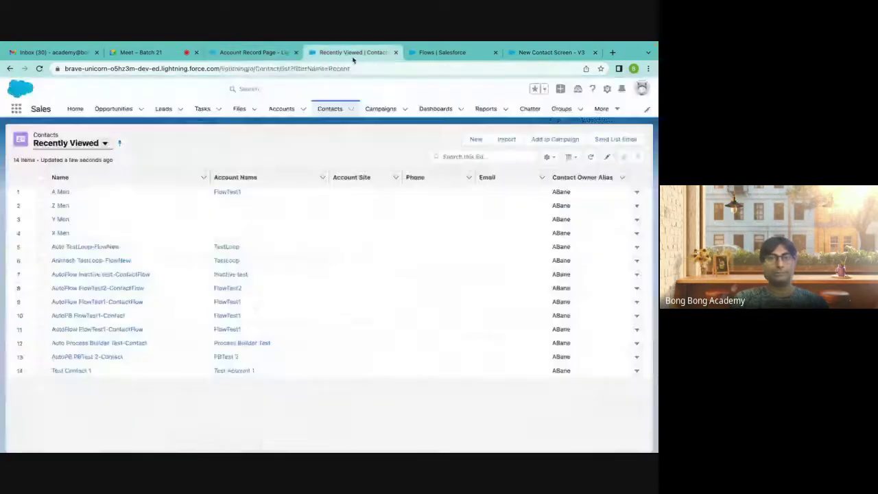
Reopen the FlowTest1 account from the Accounts list and look through its additional record actions.
left_click(283, 110)
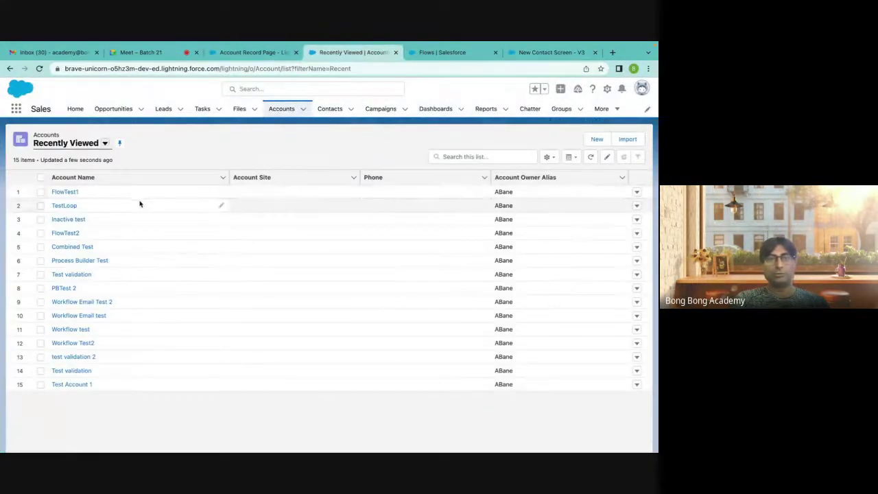
left_click(67, 192)
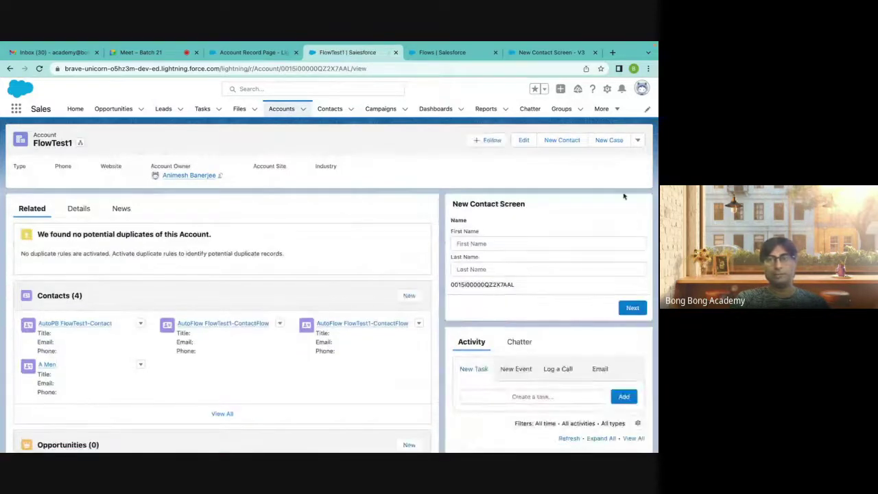
left_click(637, 140)
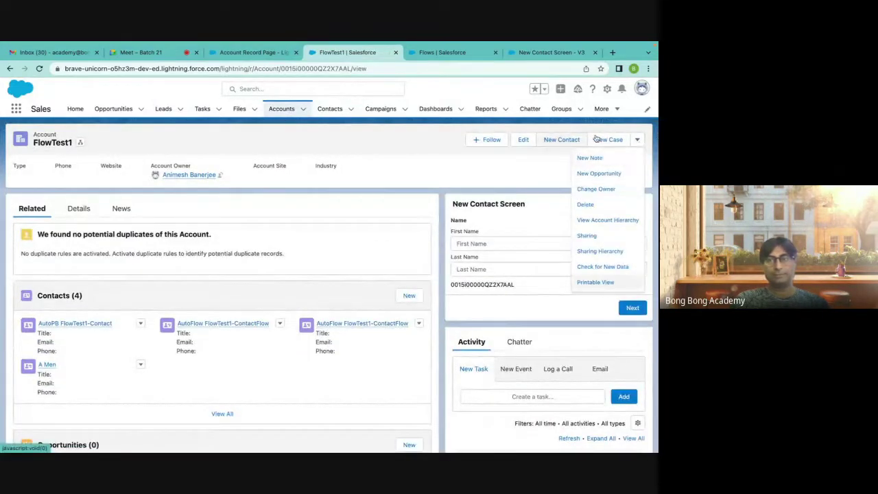
left_click(388, 165)
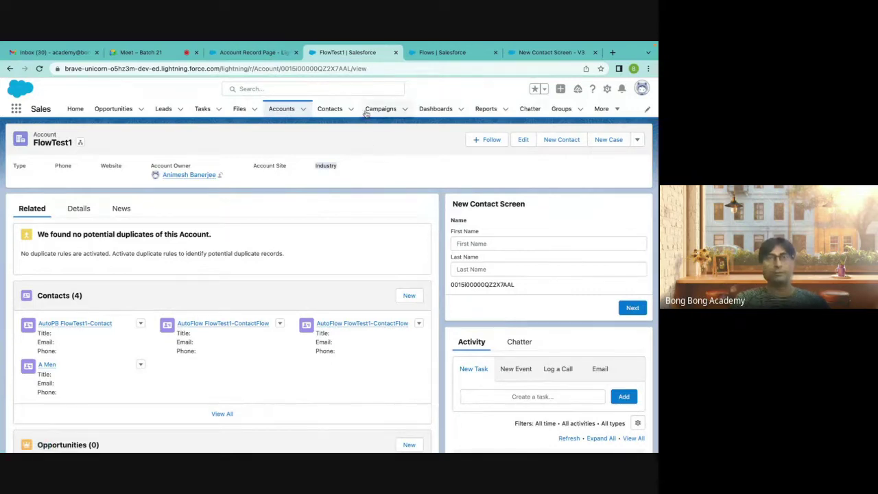
Close the flow, Flows list and FlowTest1 pages, and leave Lightning App Builder for the Account object's Lightning page details.
left_click(536, 55)
left_click(595, 52)
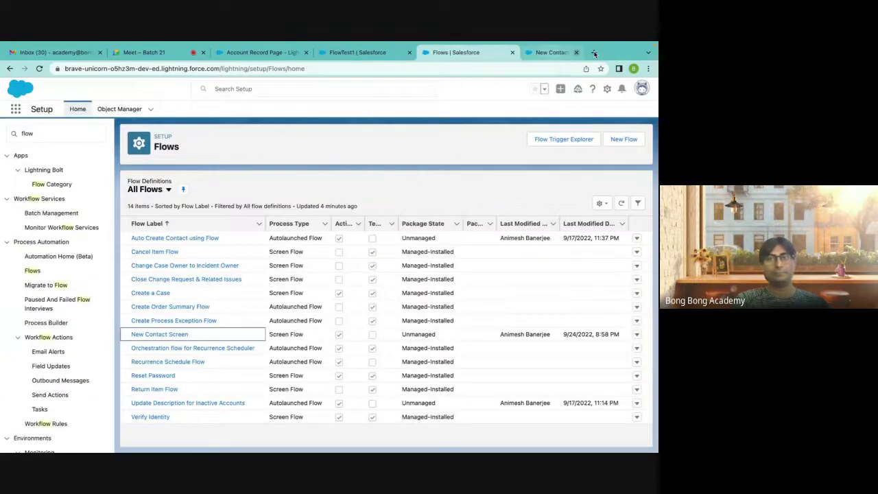
left_click(496, 53)
left_click(304, 59)
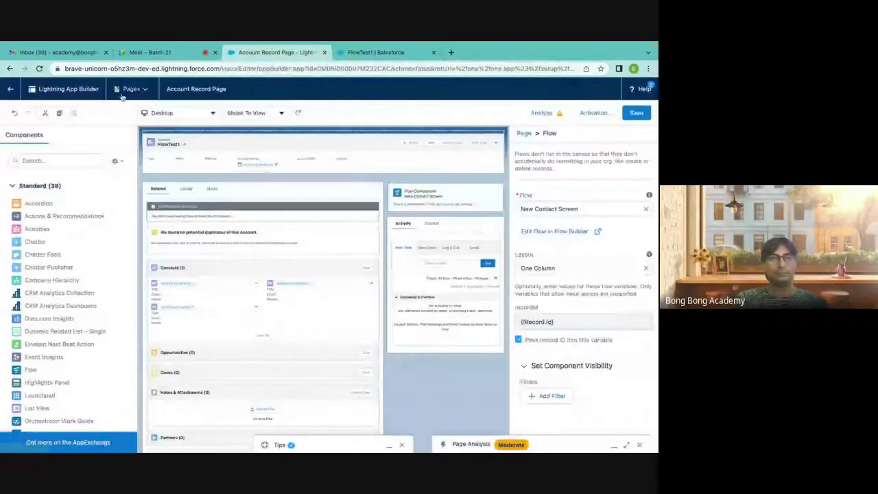
left_click(11, 88)
left_click(376, 53)
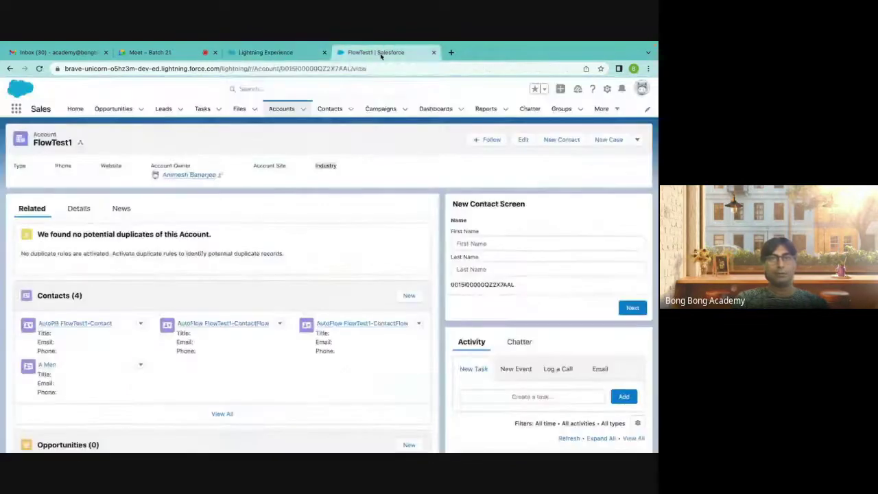
left_click(433, 53)
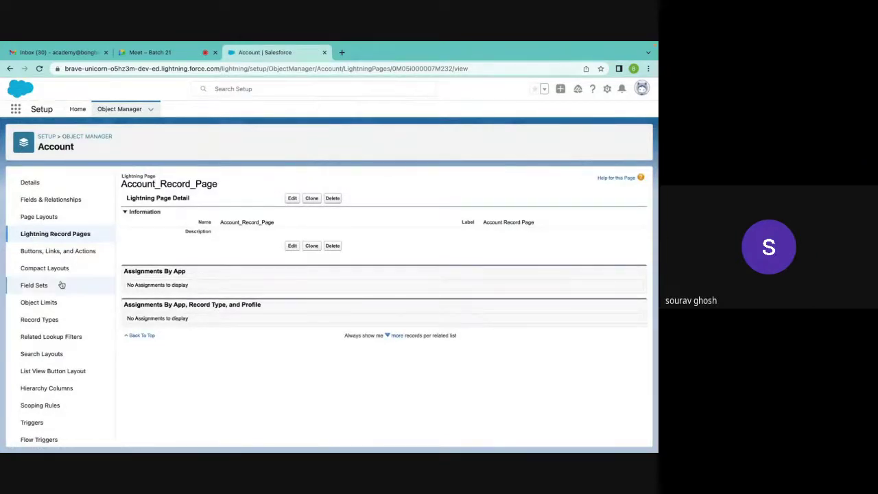
Start a new custom button or link on the Account object with the label New Contact and the name New_Contact.
left_click(76, 254)
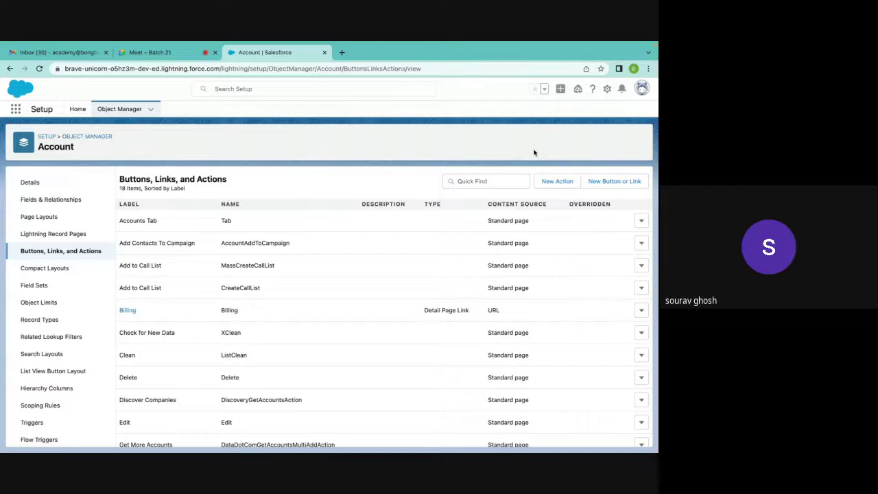
left_click(604, 182)
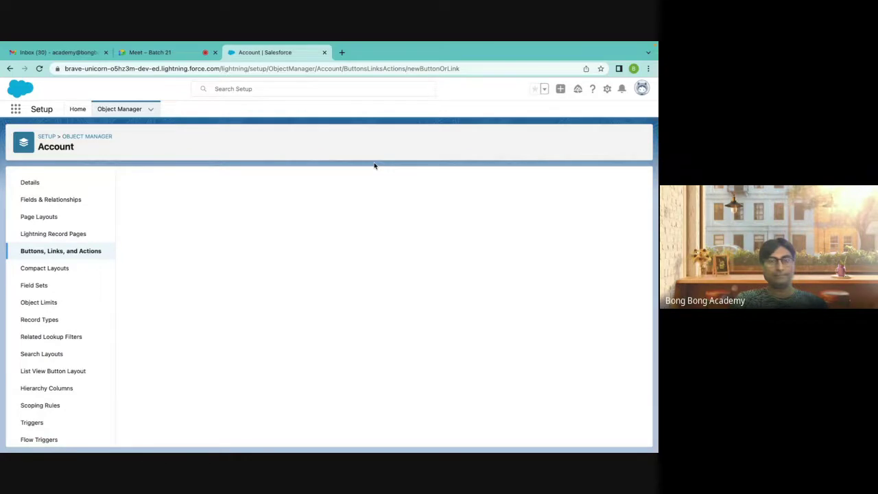
left_click(250, 225)
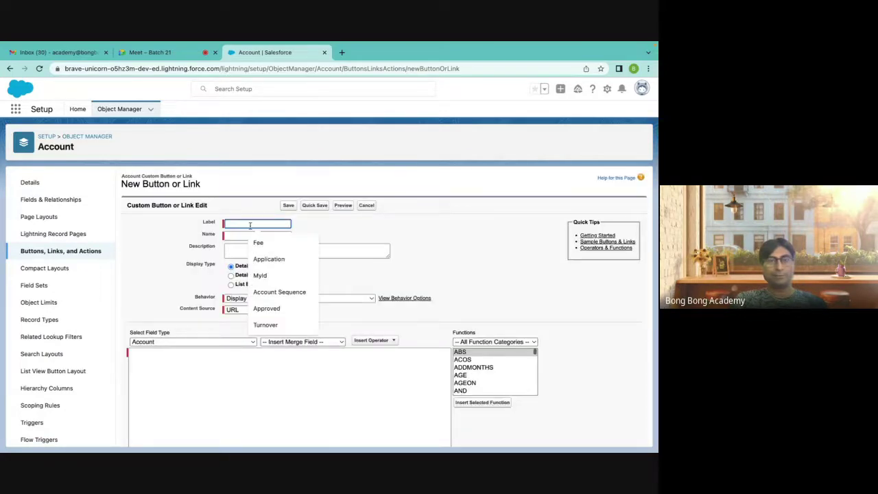
scroll(251, 225, "down", 1)
type("New")
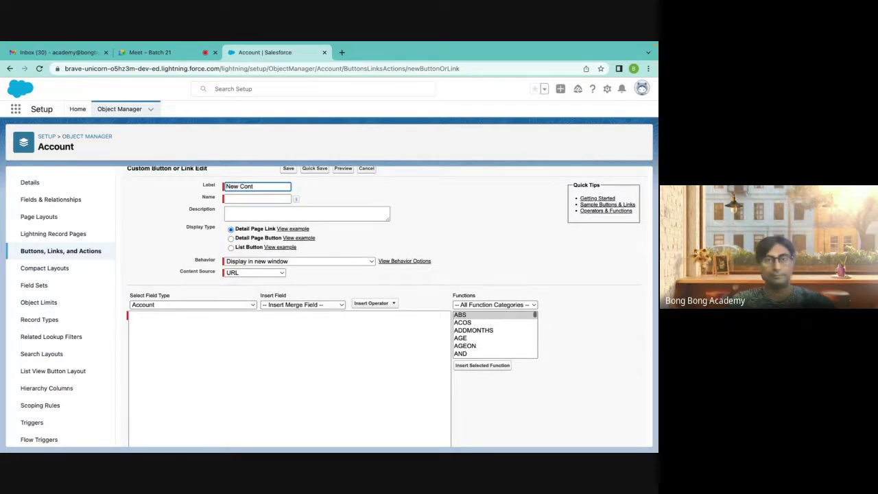
type(" Contact")
key("Tab")
left_click(277, 217)
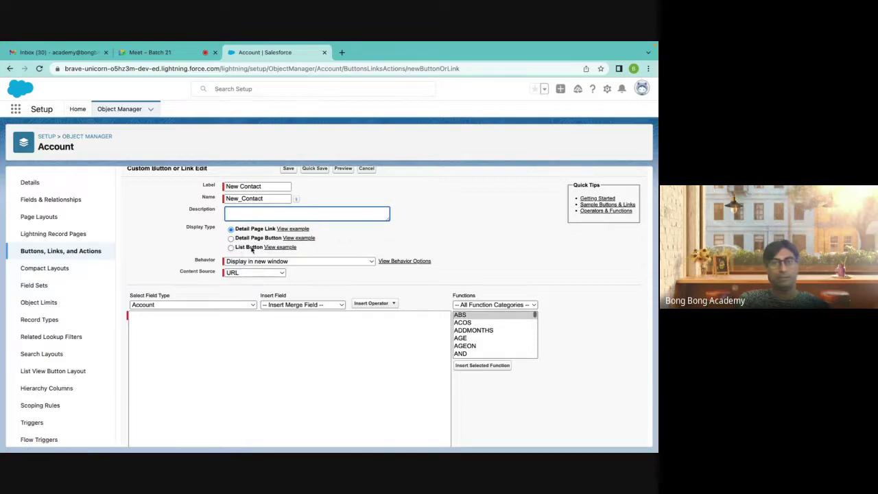
scroll(400, 244, "up", 1)
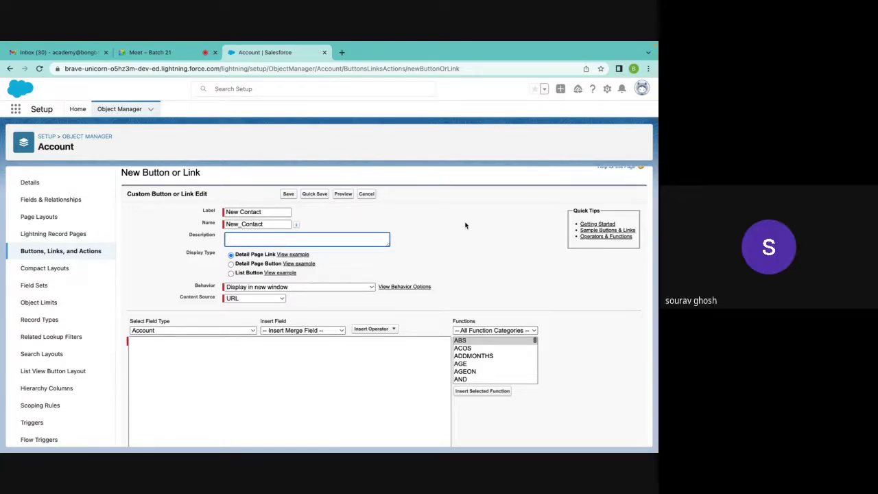
Examine the behavior and content source options offered for the list button, detail page button and detail page link display types.
left_click(323, 287)
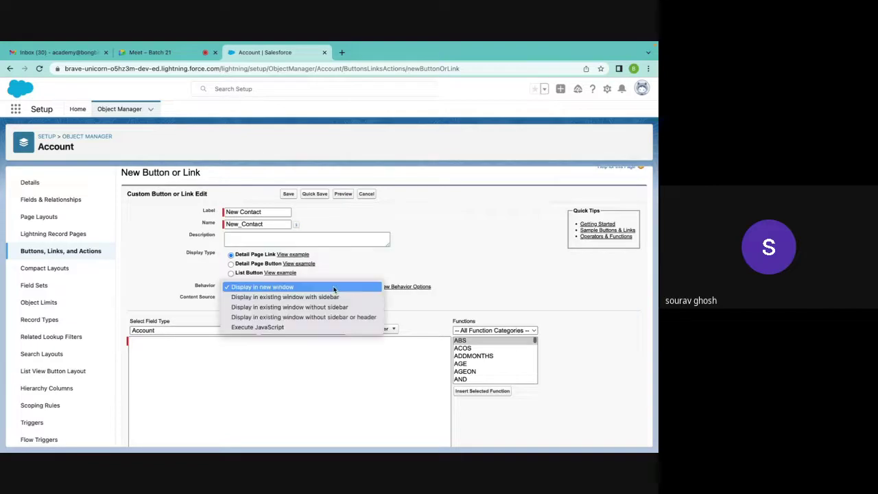
left_click(325, 262)
left_click(231, 273)
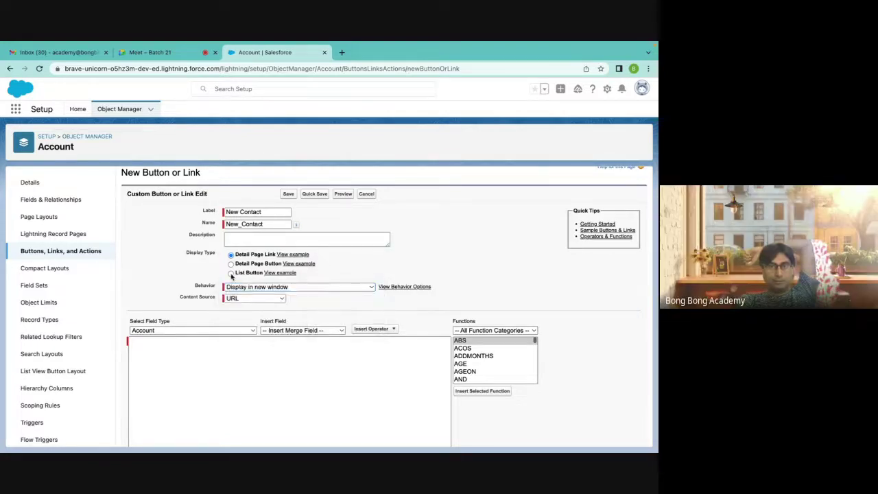
left_click(334, 297)
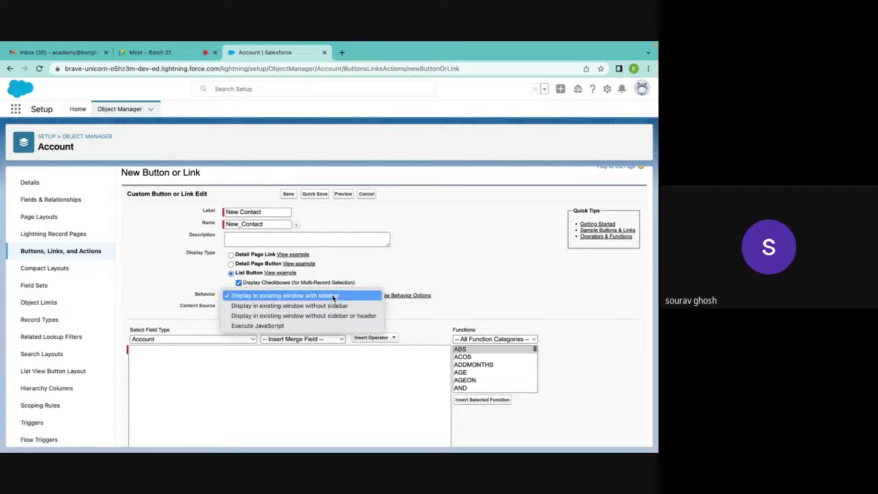
left_click(388, 255)
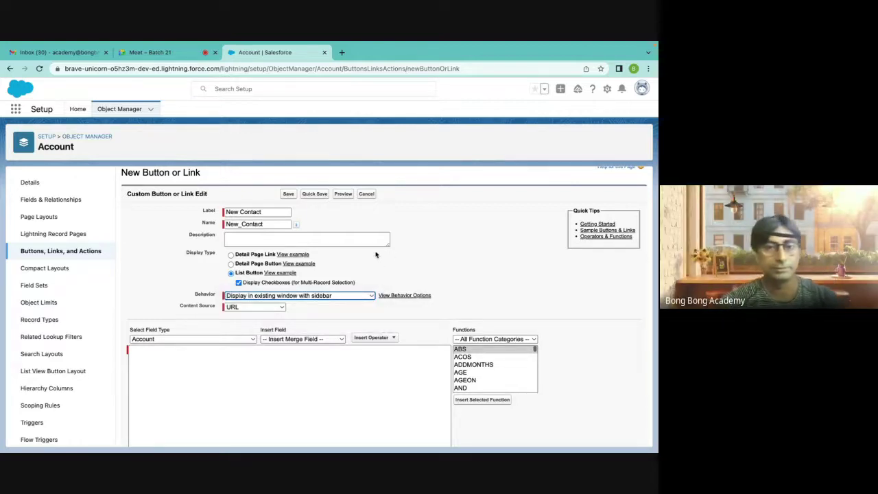
left_click(273, 308)
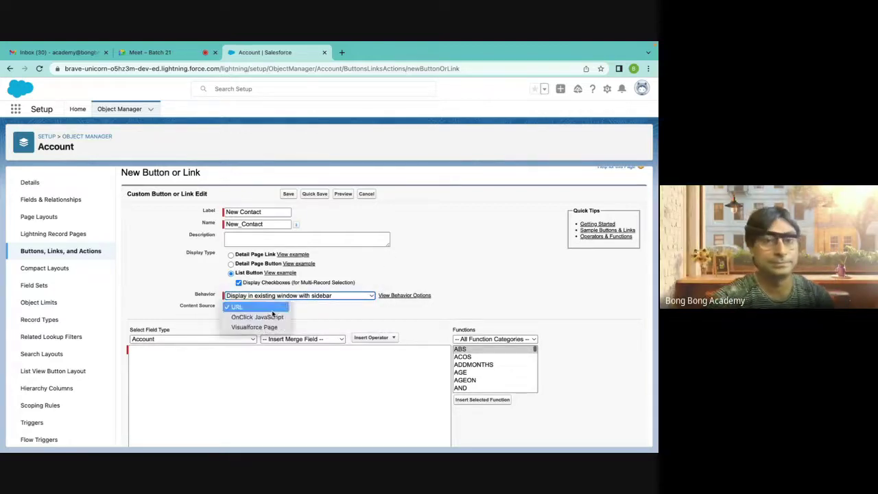
left_click(332, 315)
left_click(258, 264)
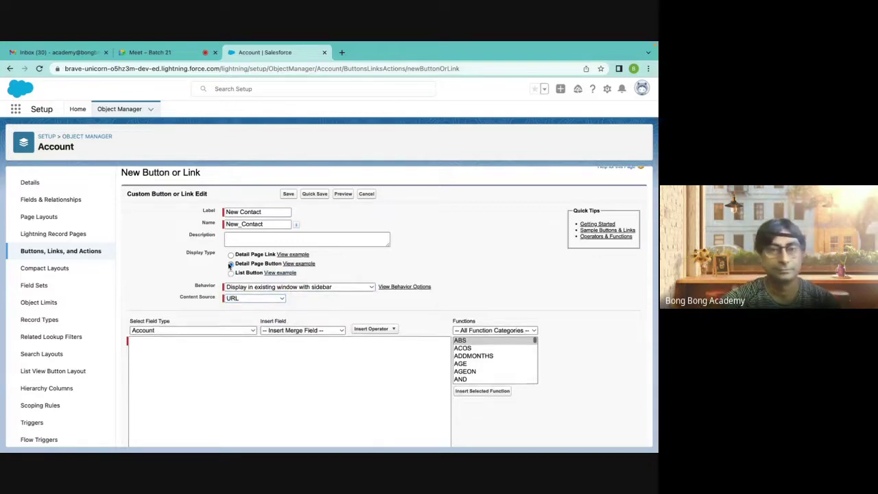
left_click(261, 286)
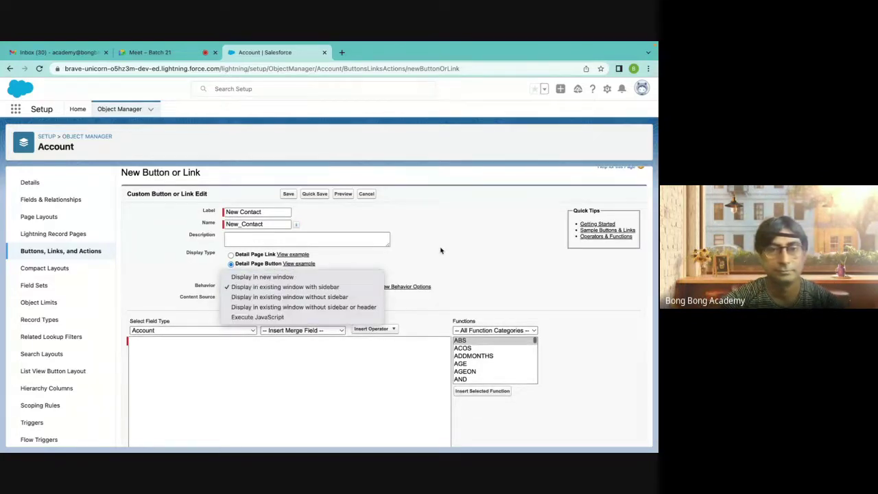
left_click(297, 267)
left_click(232, 254)
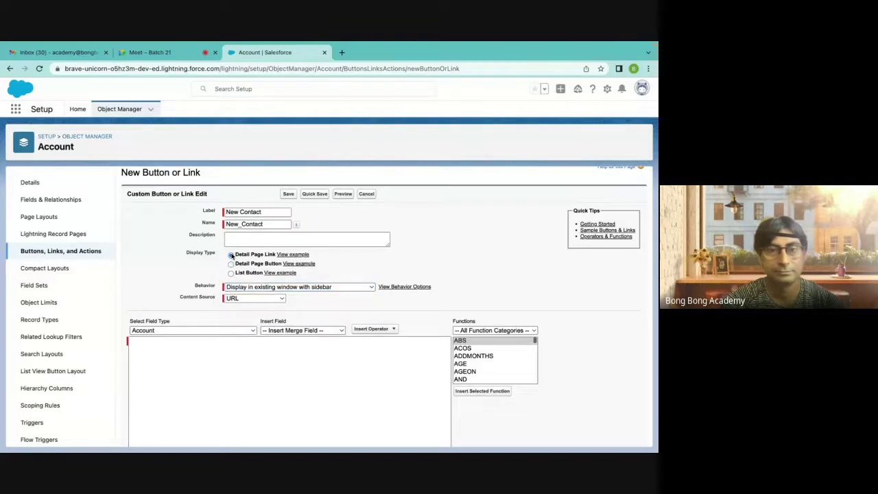
left_click(258, 291)
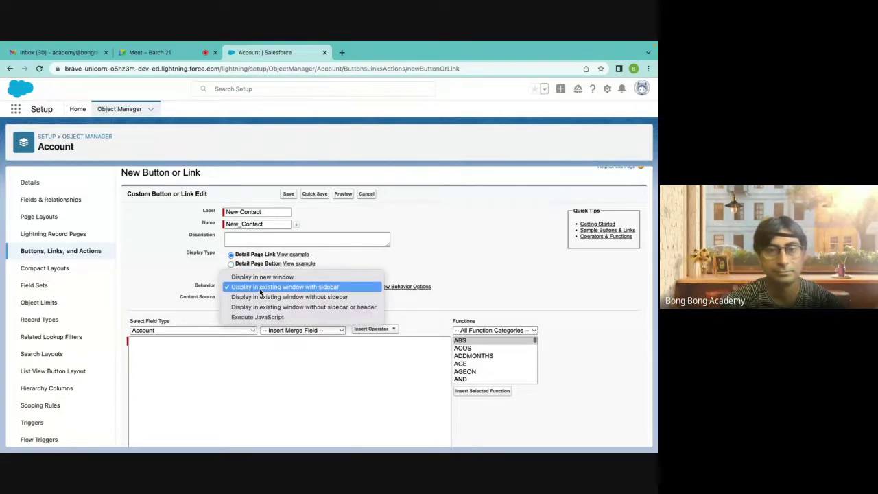
left_click(443, 242)
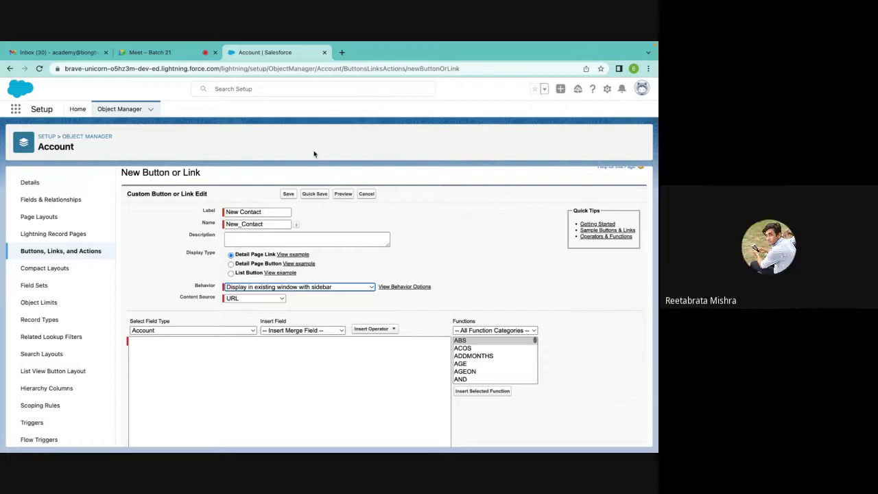
Search Setup for flow, open the New Contact Screen flow from the Flows list, and return to the list.
left_click(47, 135)
left_click(47, 133)
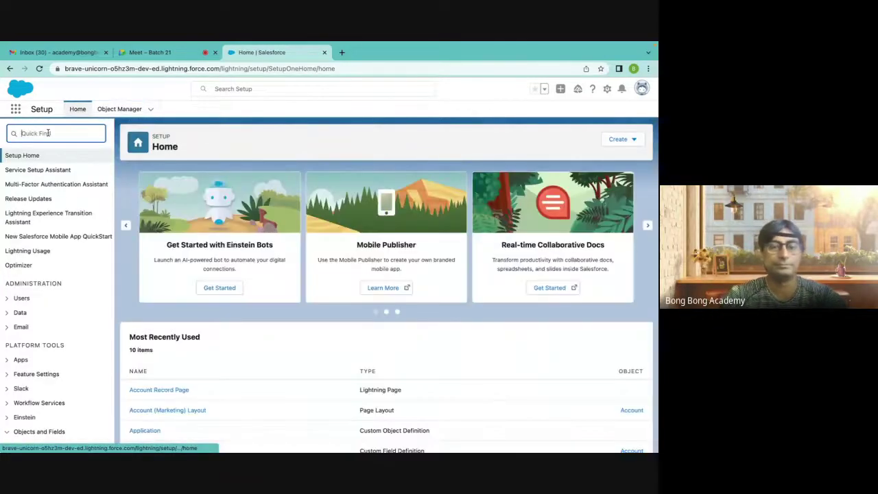
type("flow")
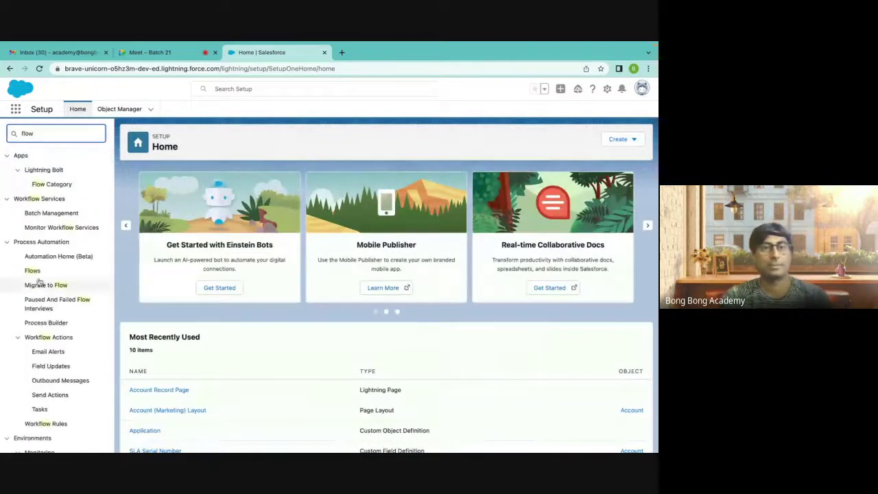
left_click(32, 270)
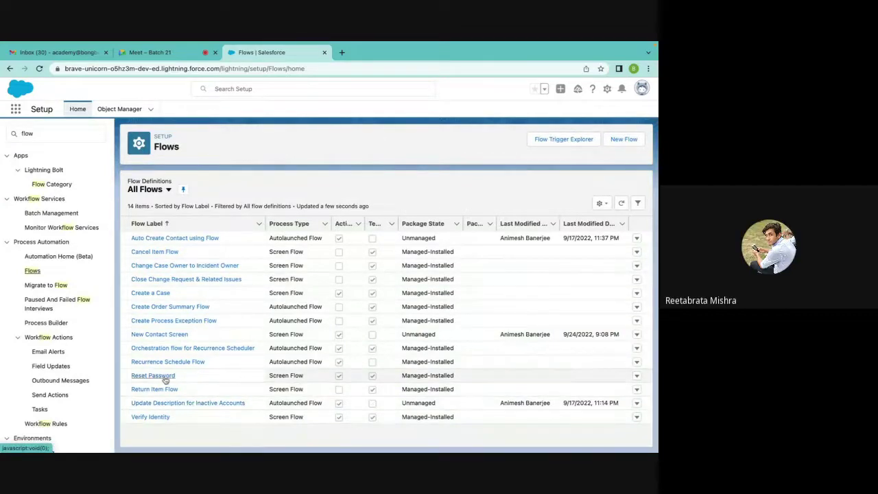
left_click(152, 336)
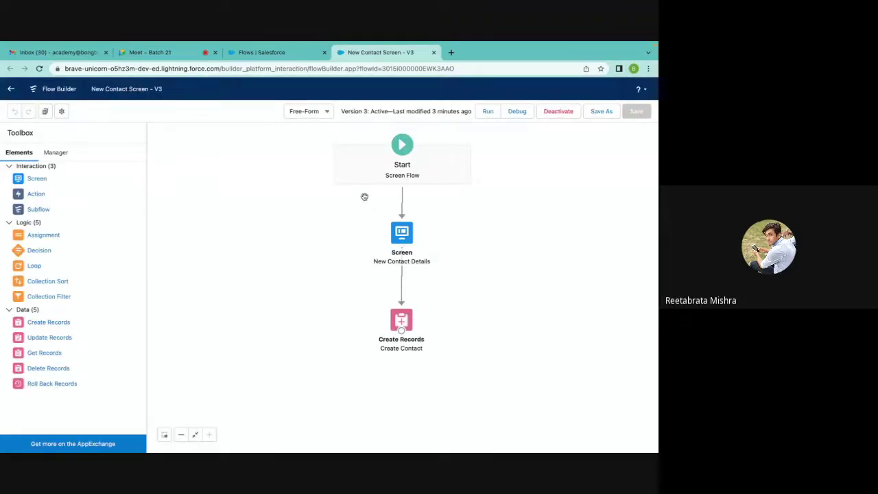
left_click(11, 88)
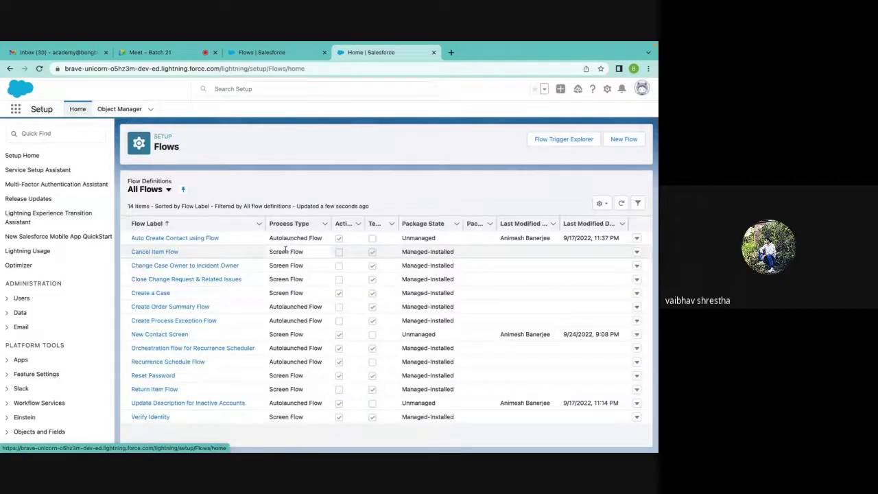
View the details and versions of the New Contact Screen flow and select its URL /flow/New_Contact_Screen.
left_click(637, 334)
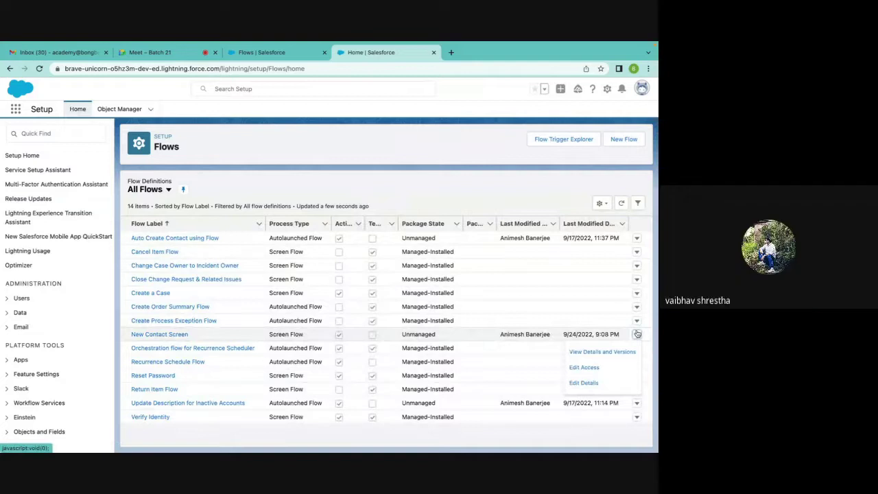
left_click(464, 264)
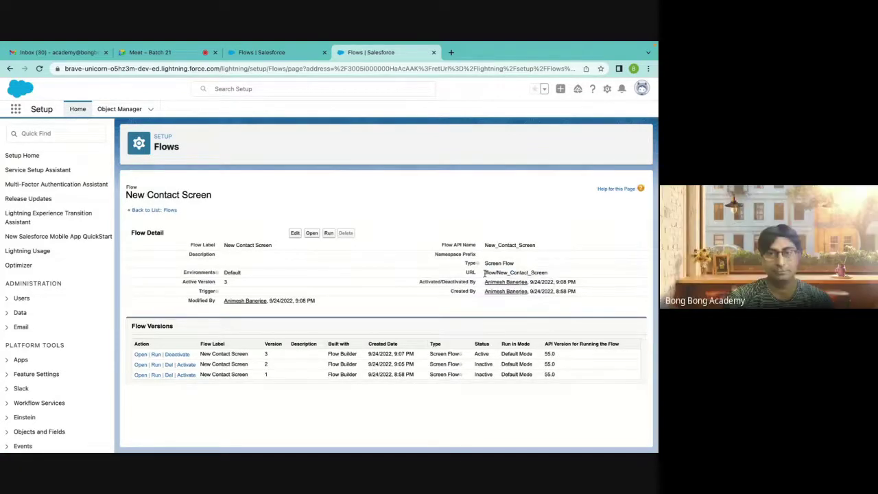
mouse_move(484, 272)
left_mouse_down()
mouse_move(580, 279)
mouse_move(485, 272)
left_mouse_up()
left_click(549, 272)
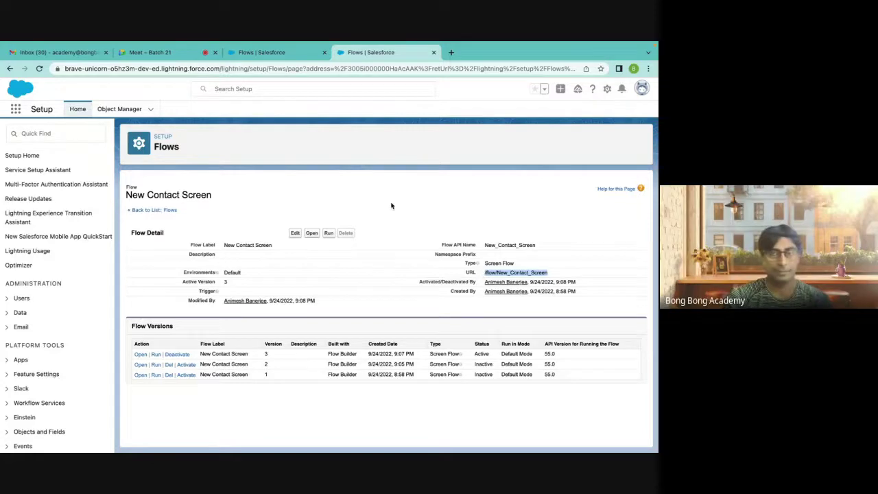
Start a new action on the Account object and set its action type to Flow.
left_click(269, 54)
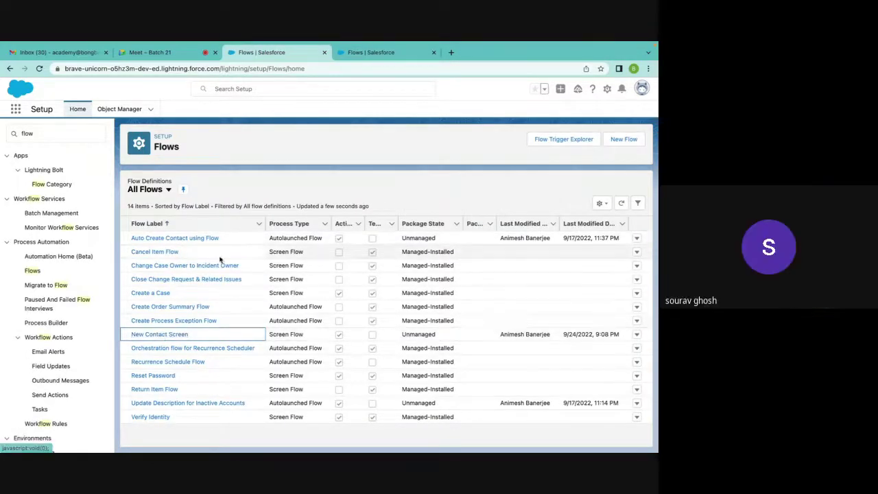
left_click(119, 109)
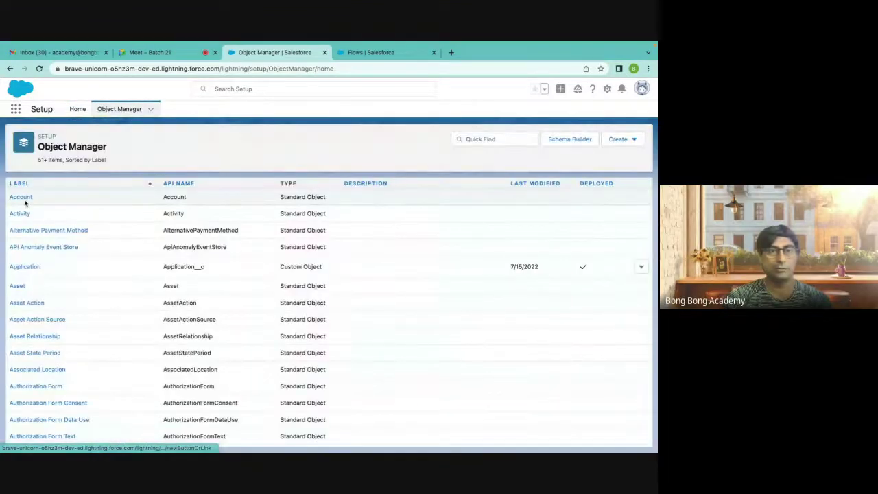
left_click(22, 198)
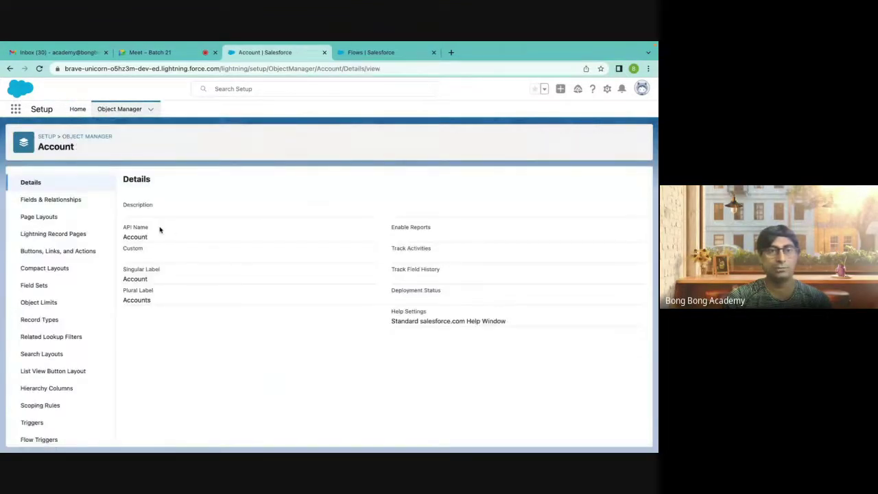
left_click(66, 251)
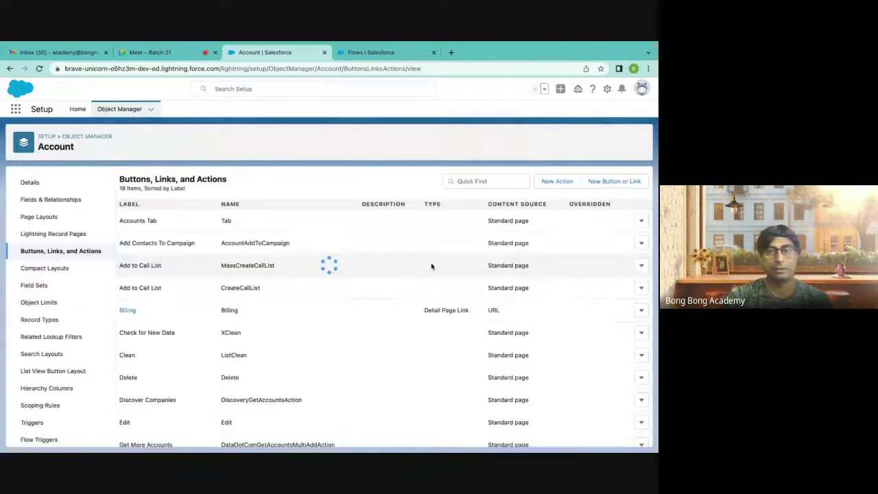
left_click(556, 181)
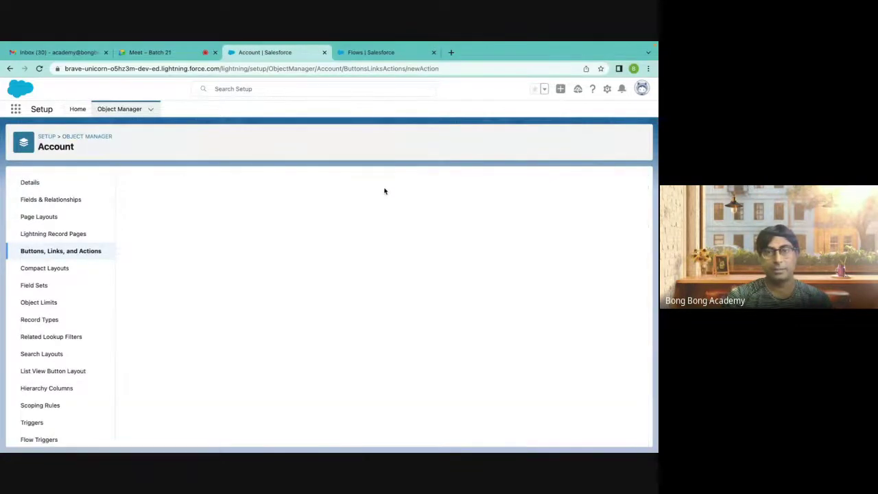
left_click(264, 234)
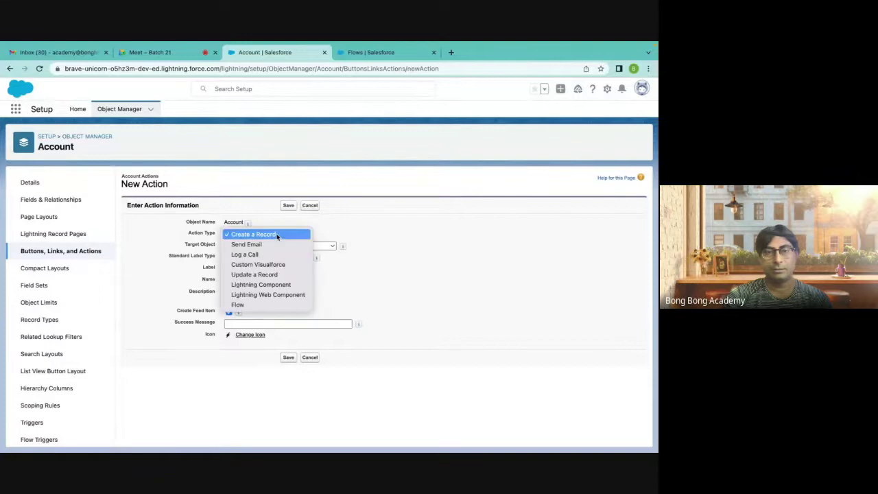
left_click(263, 306)
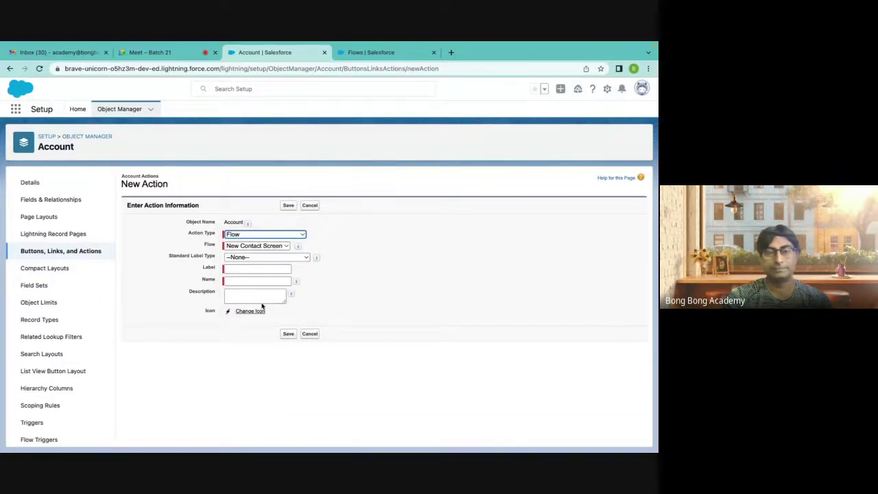
Assign the New Contact Screen flow to the action, label it New Contact with the name New_Contact, and save it.
left_click(263, 246)
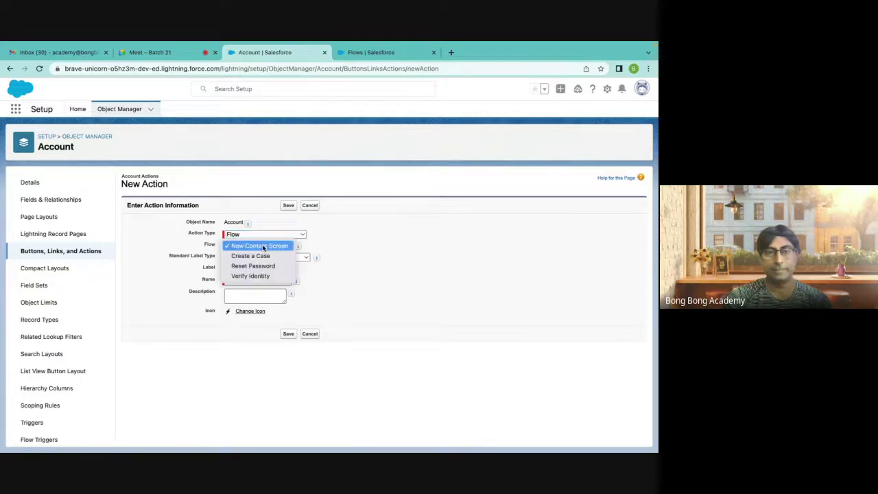
left_click(263, 246)
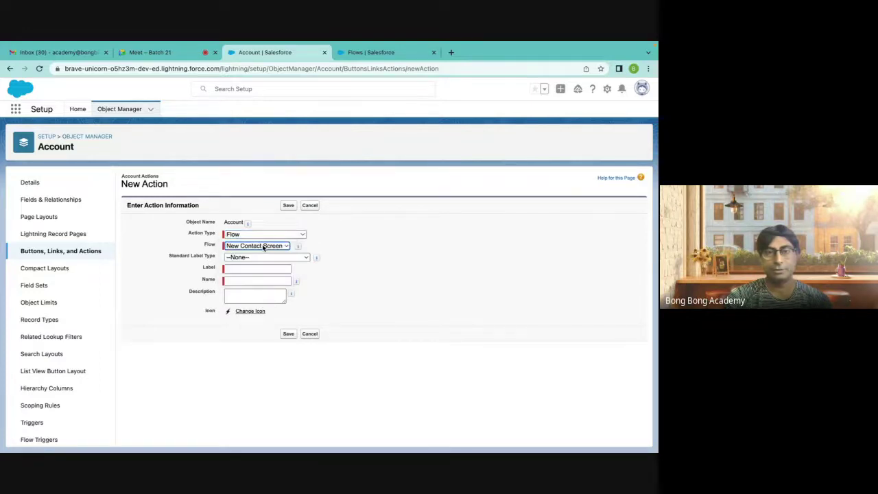
left_click(248, 270)
type("N")
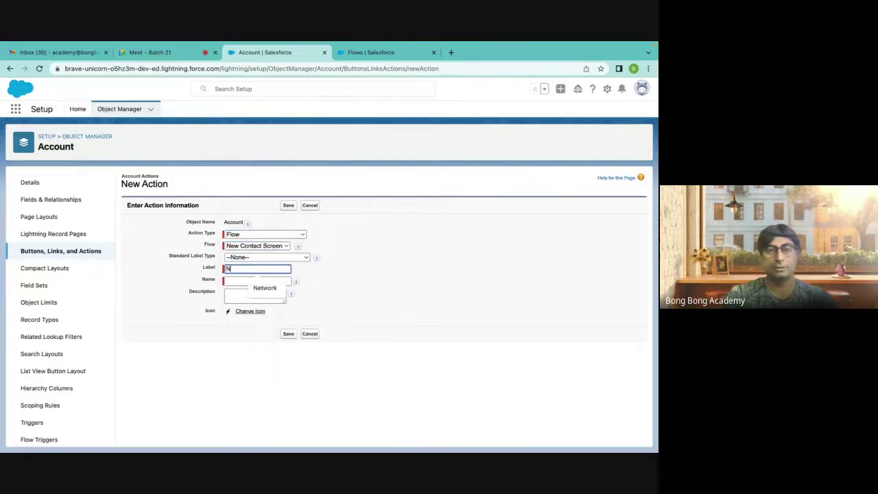
type("ew Co")
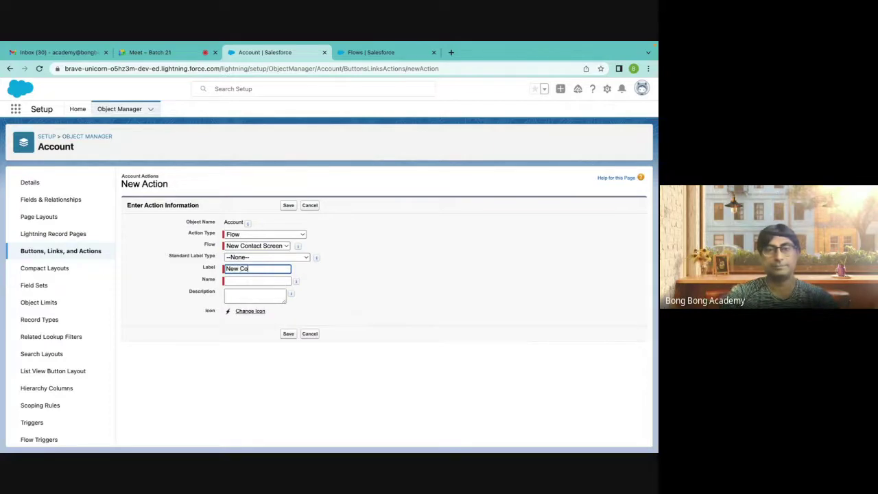
type("ntact")
left_click(245, 281)
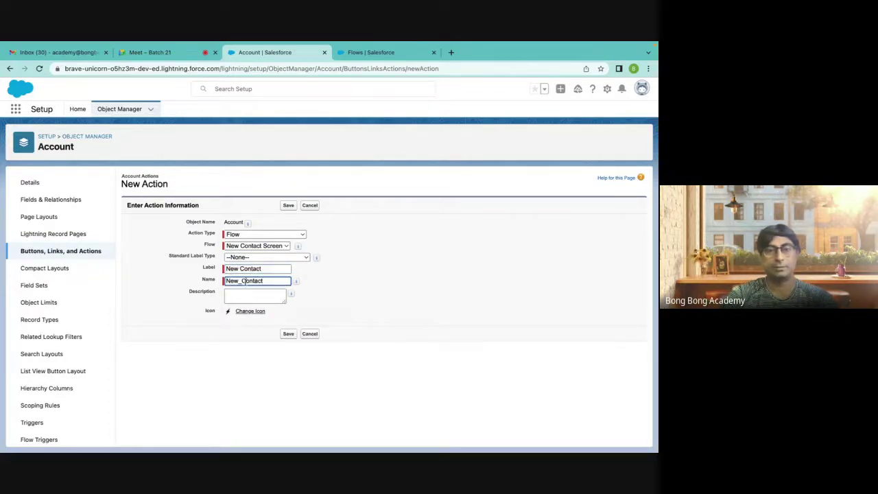
left_click(376, 306)
left_click(288, 334)
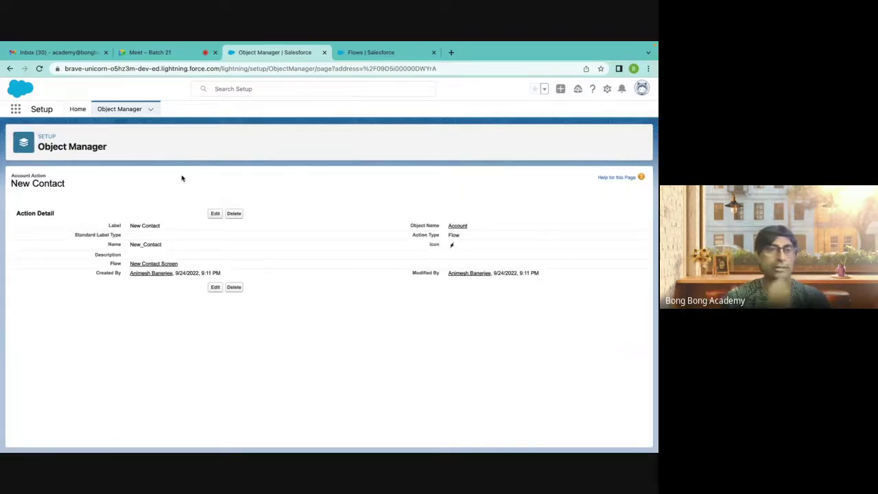
Open the Account object's Account Layout and look through its available quick actions, custom links and buttons for the new action.
left_click(130, 110)
left_click(27, 197)
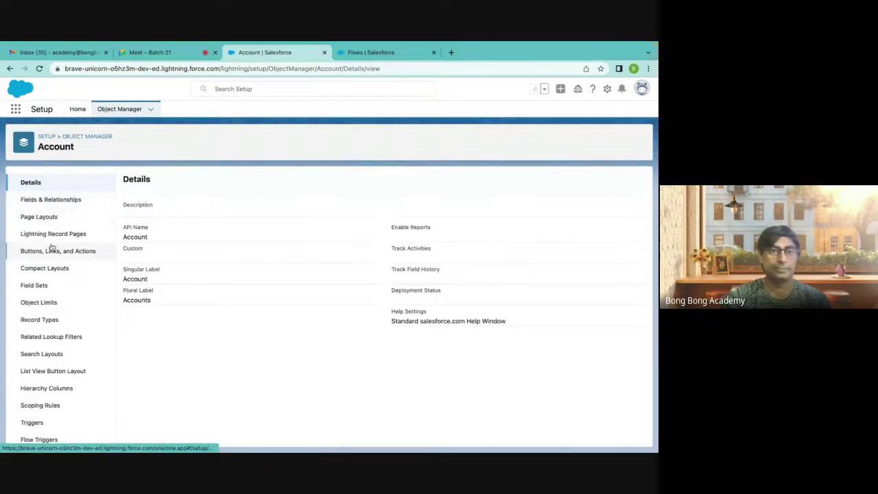
left_click(38, 217)
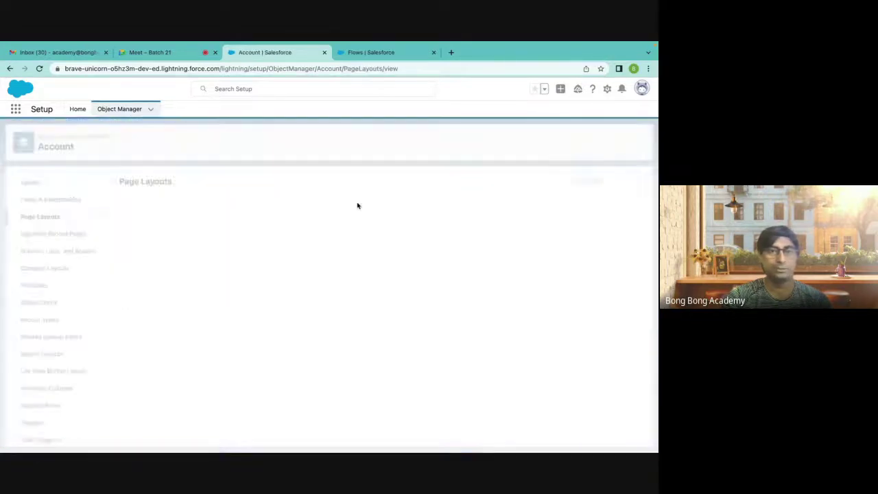
left_click(151, 288)
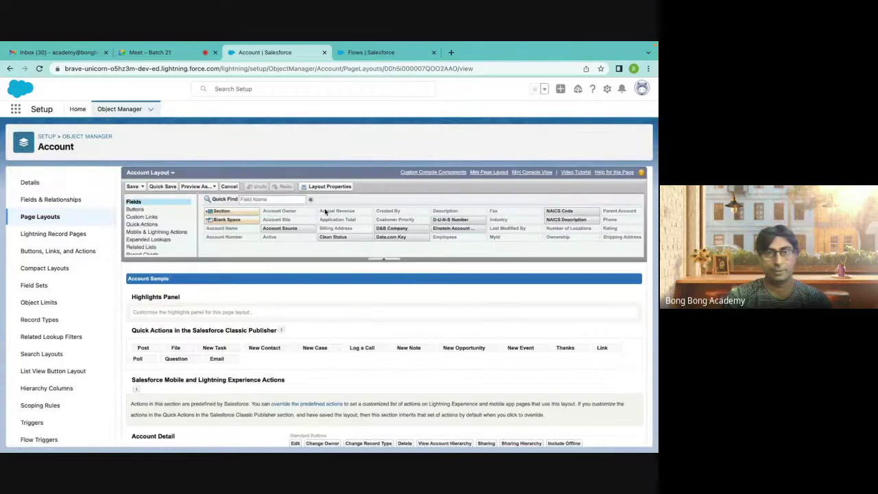
scroll(326, 212, "down", 3)
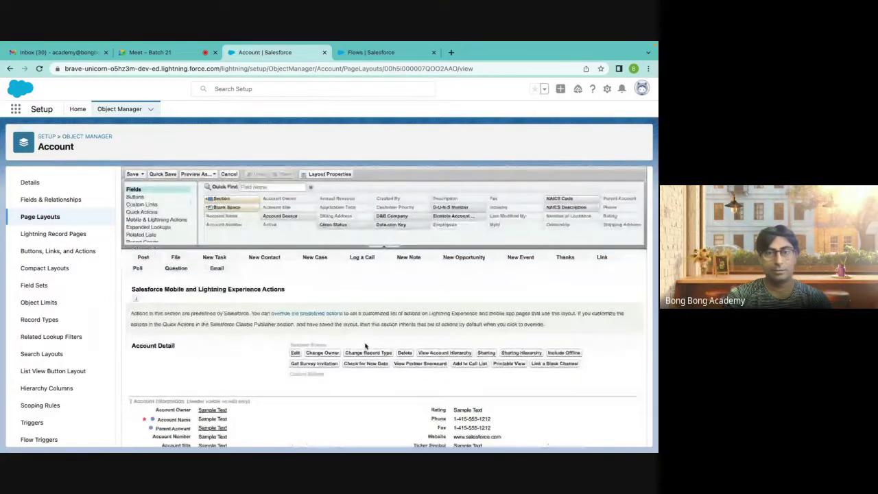
left_click(143, 212)
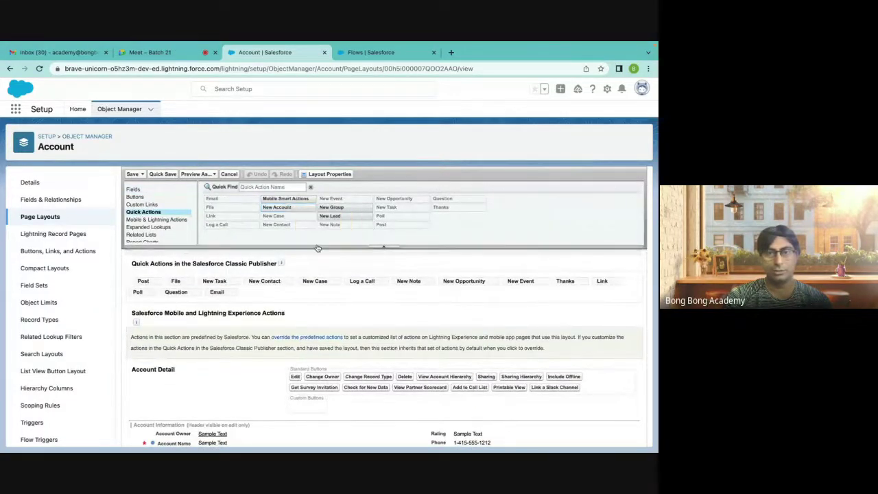
left_click(138, 204)
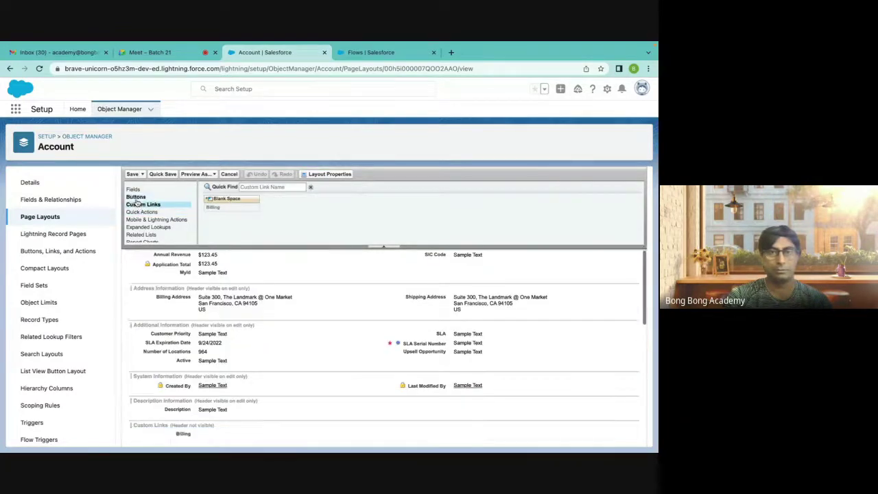
left_click(136, 198)
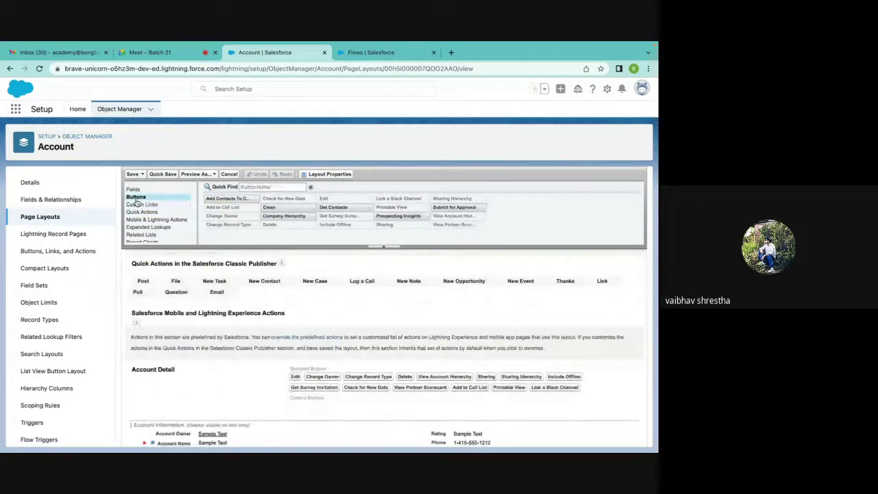
Find the New Contact flow action among the Account object's buttons, links and actions and open its settings for review.
left_click(76, 234)
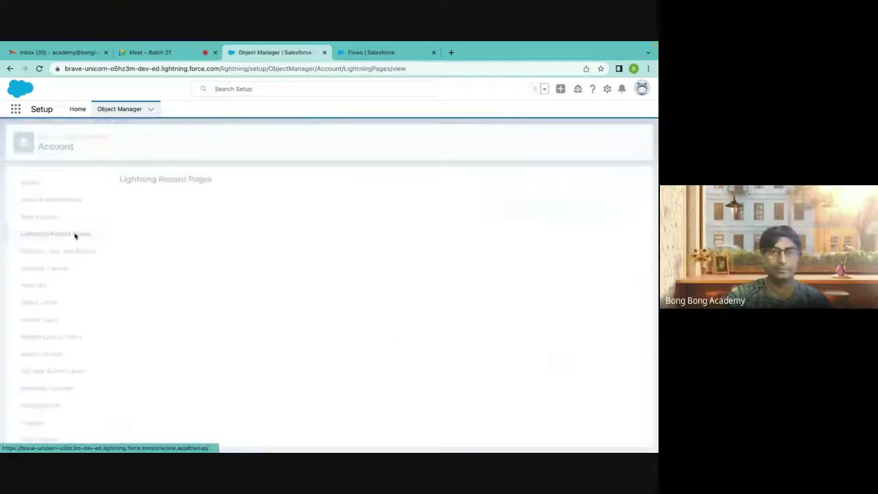
left_click(78, 251)
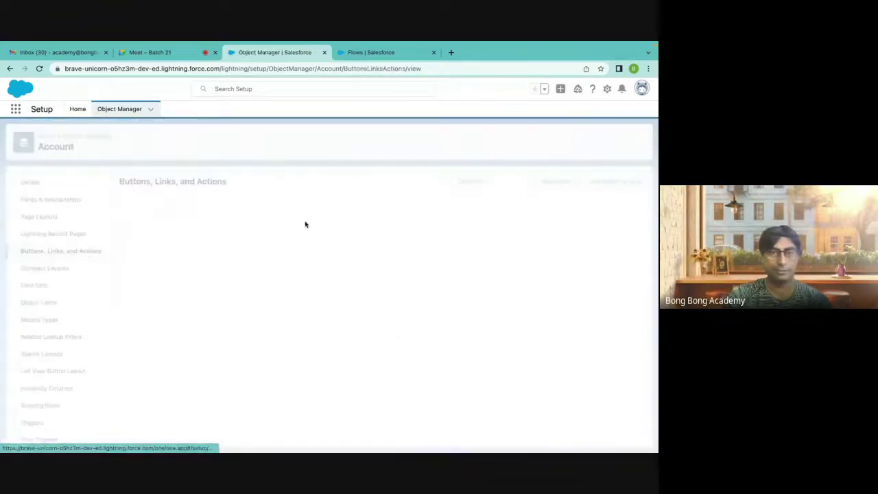
scroll(305, 224, "down", 3)
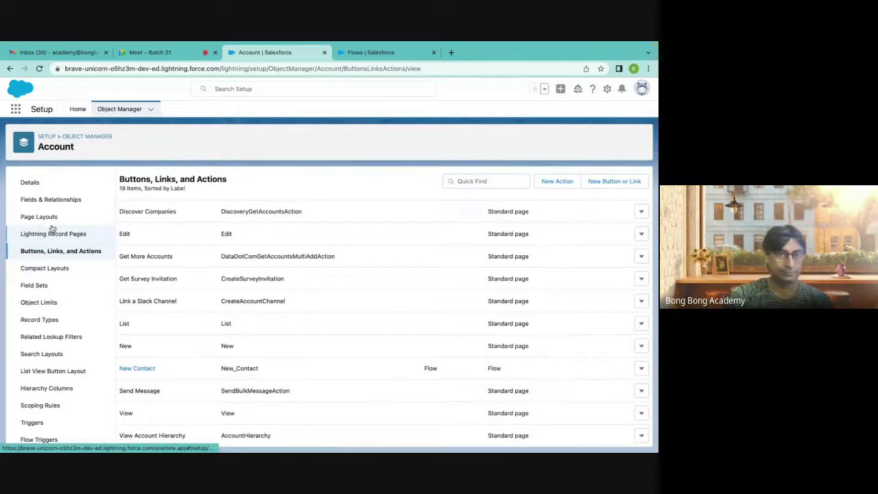
left_click(641, 369)
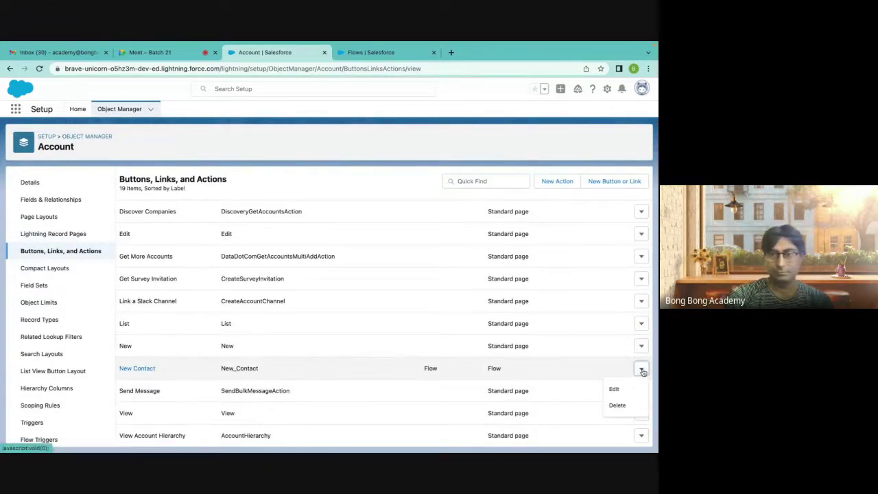
left_click(614, 389)
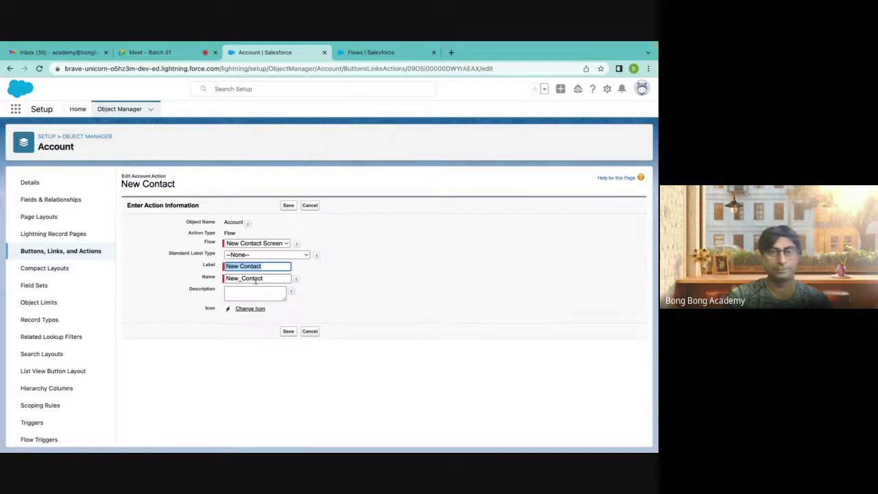
Reopen the Account Layout and search its Mobile & Lightning Actions for "New c".
left_click(50, 218)
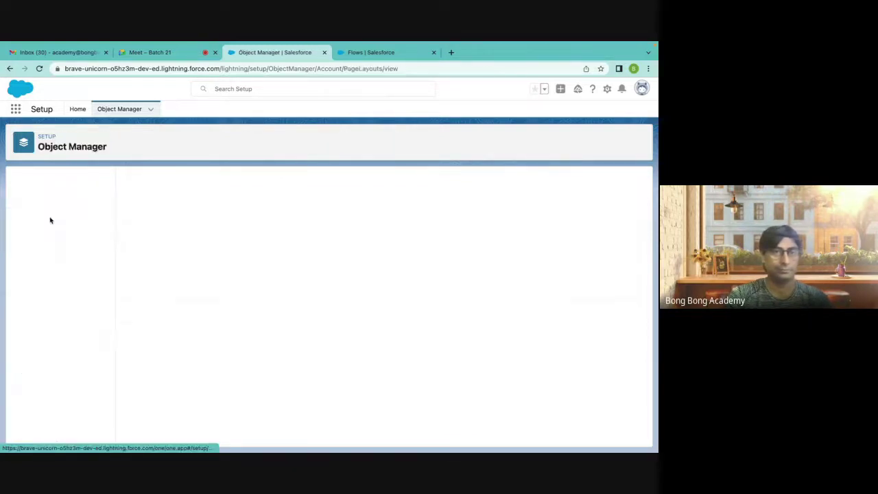
left_click(143, 291)
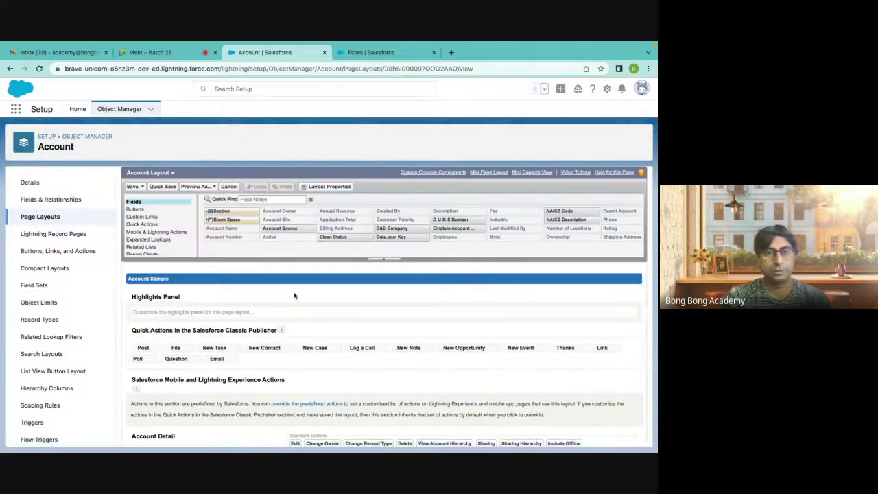
scroll(294, 296, "down", 2)
scroll(177, 227, "down", 1)
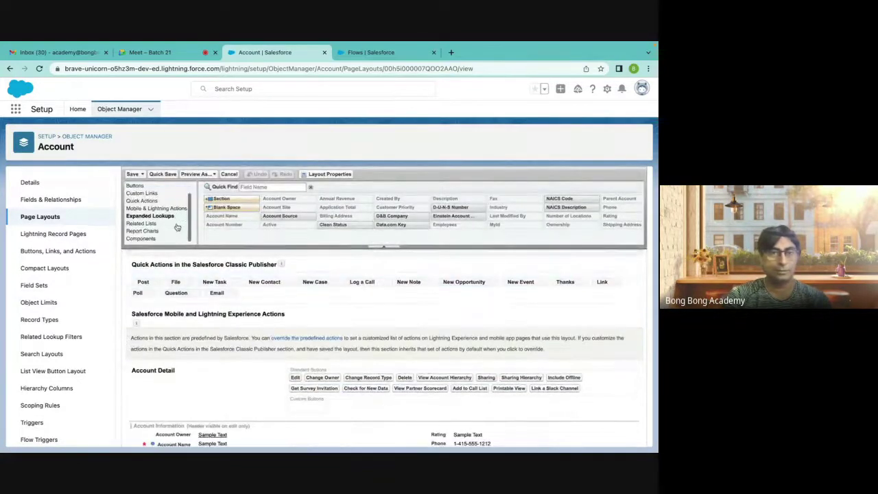
left_click(136, 216)
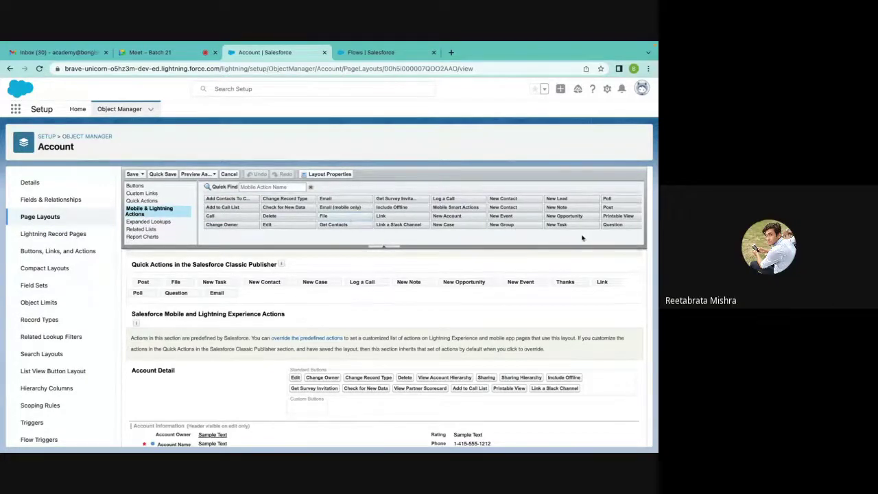
scroll(458, 214, "right", 5)
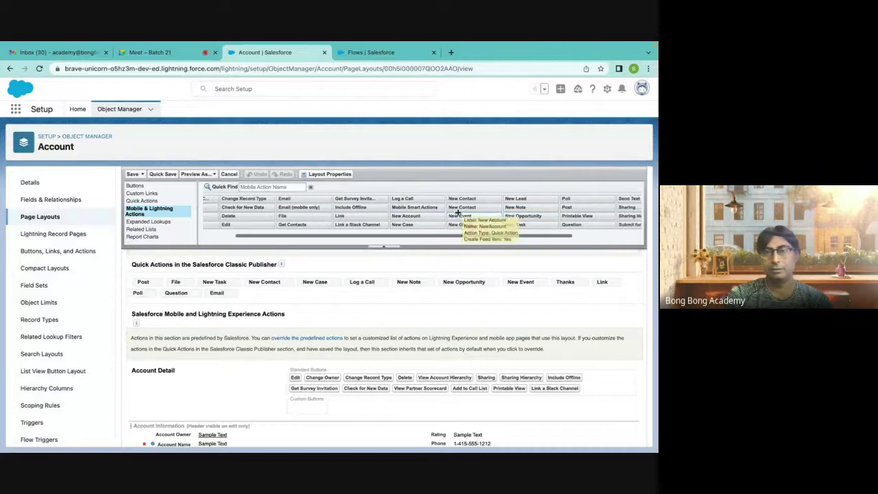
left_click(291, 187)
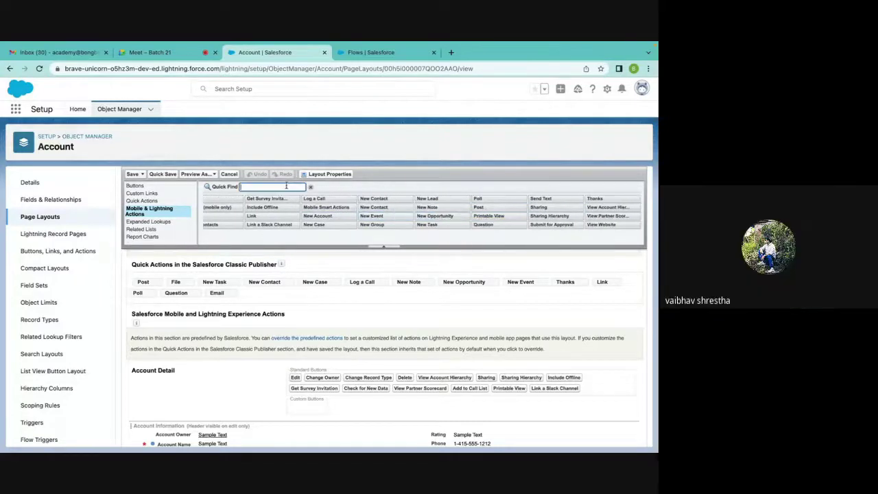
type("New")
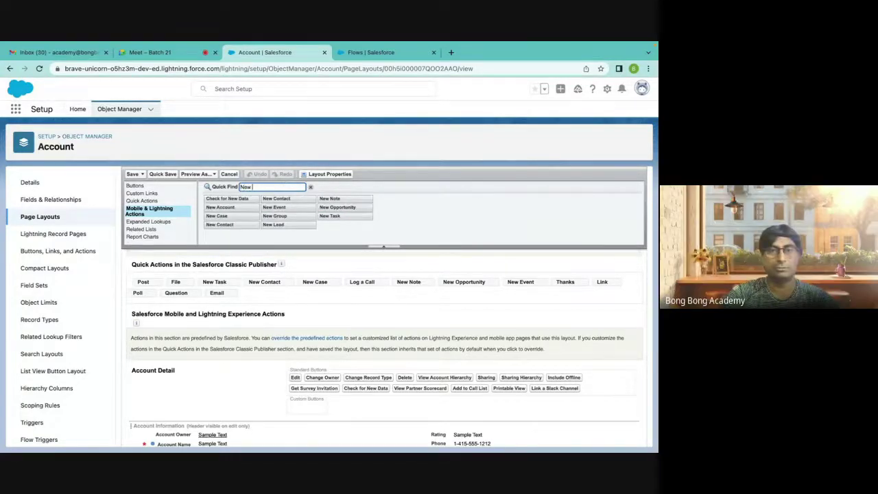
type(" cr")
key("BackSpace")
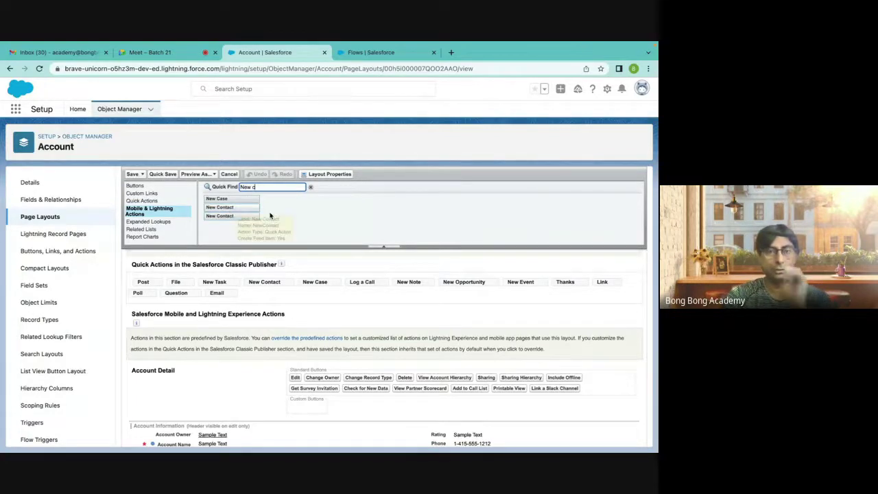
Change the Account object's New Contact flow action to the label New Contact Flow and name New_Contact_Flow, and save it.
left_click(59, 233)
left_click(52, 252)
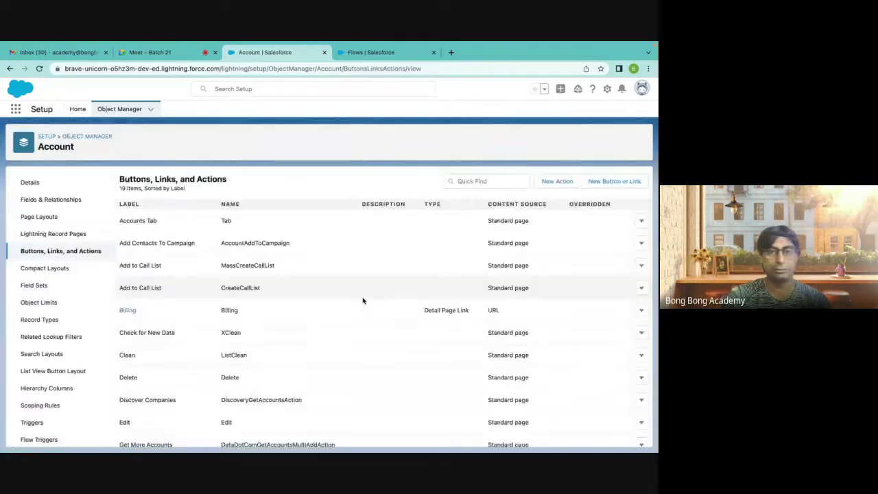
scroll(511, 391, "down", 3)
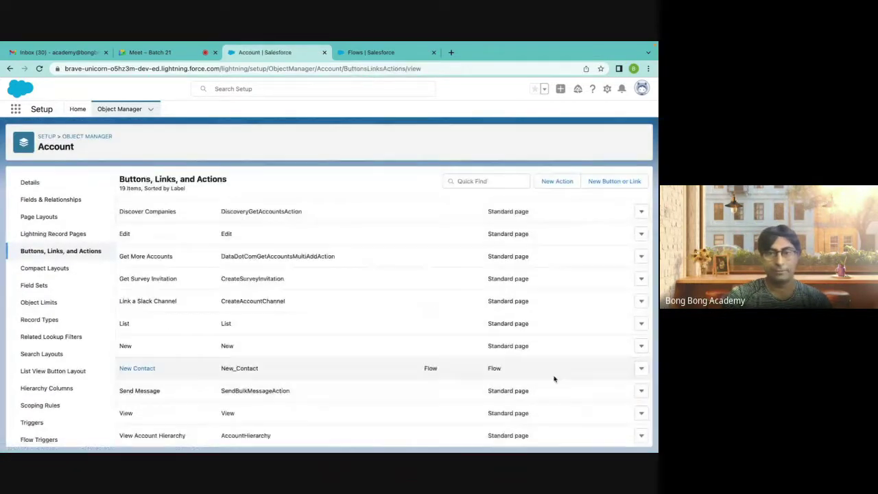
left_click(641, 369)
left_click(616, 389)
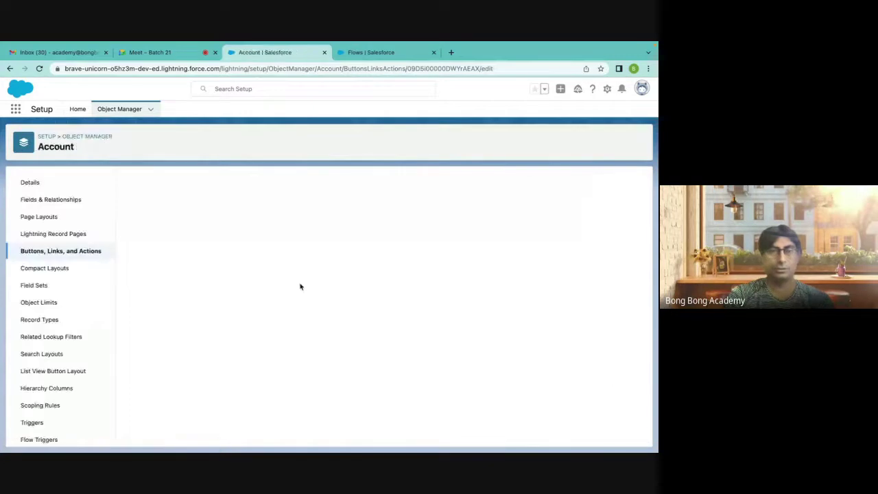
left_click(271, 265)
type("Fl")
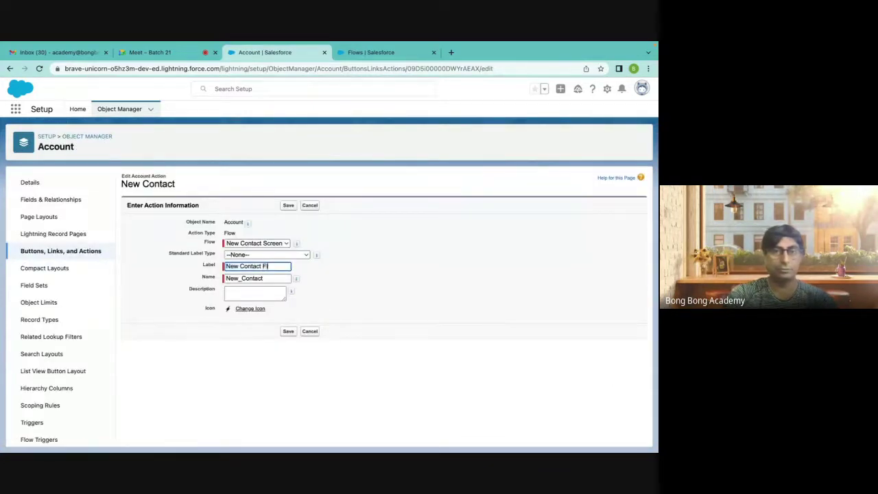
type("ow")
left_click(267, 278)
type("_")
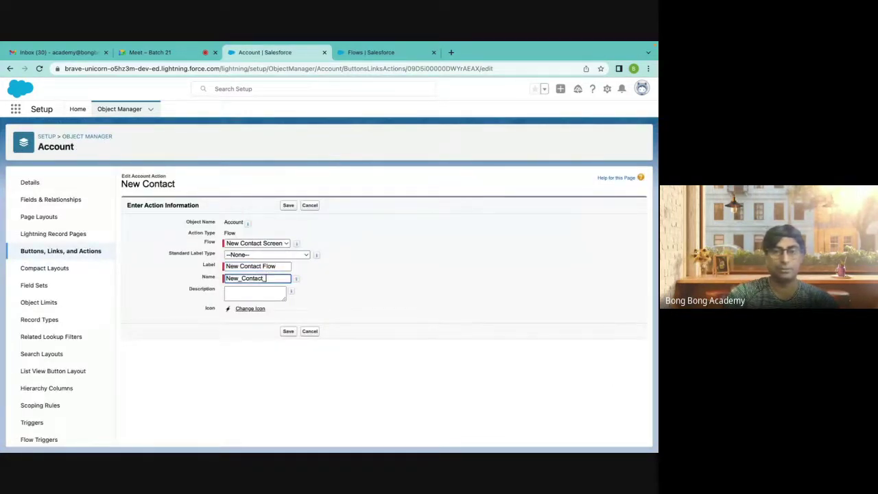
type("Flow")
left_click(291, 206)
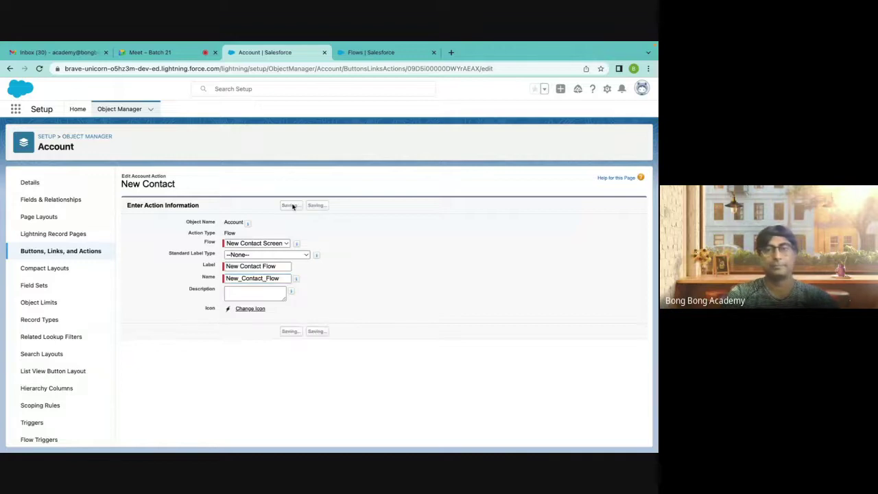
Open the Account object's Account Layout and filter its Mobile & Lightning Actions by "new con".
left_click(40, 217)
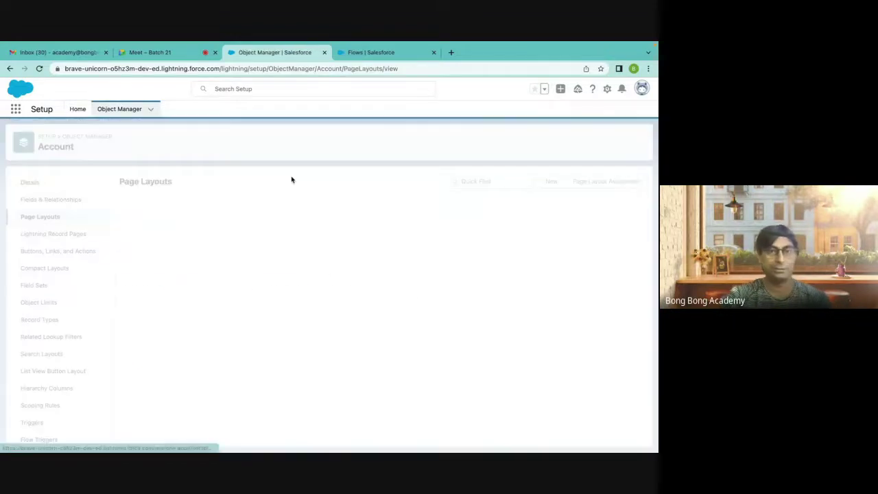
left_click(140, 288)
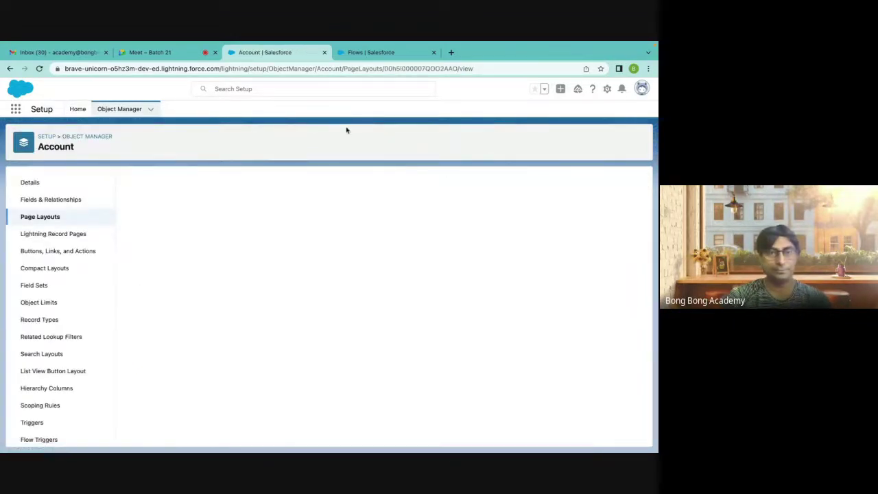
left_click(149, 234)
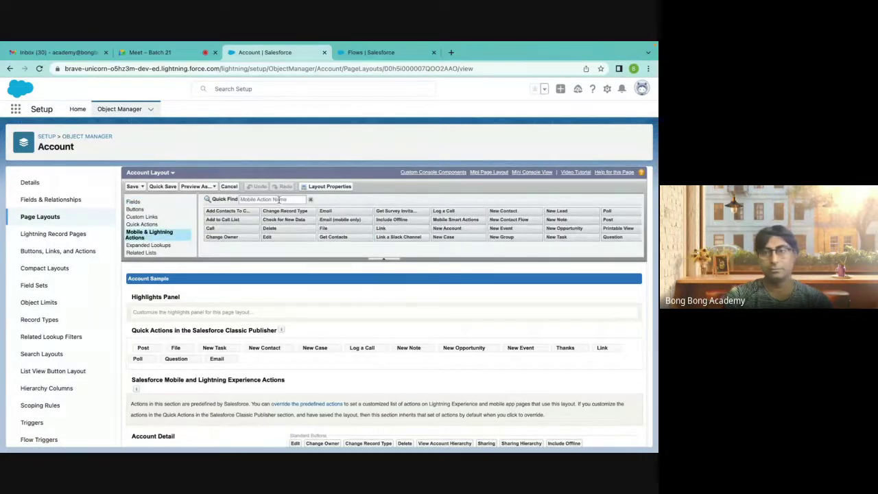
left_click(255, 199)
type("new con")
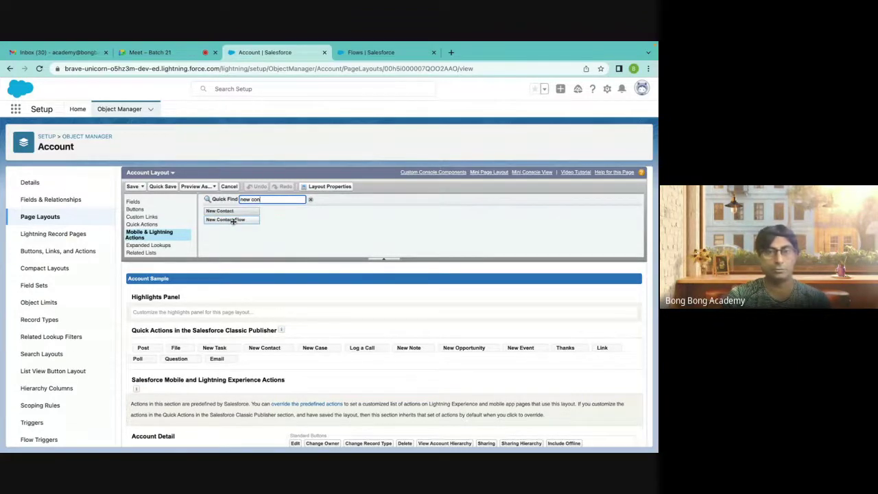
Override the predefined Salesforce Mobile and Lightning Experience Actions, add New Contact Flow as the last action, and save the Account Layout.
scroll(299, 296, "down", 2)
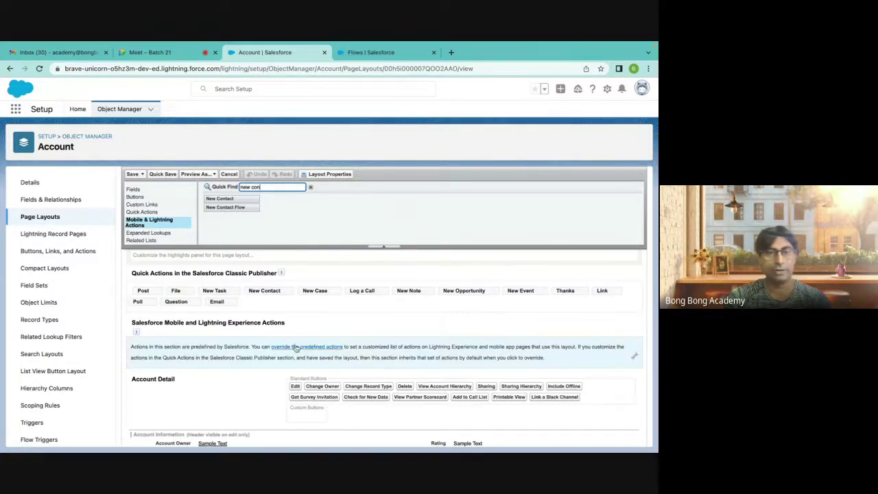
left_click(295, 347)
scroll(294, 346, "down", 2)
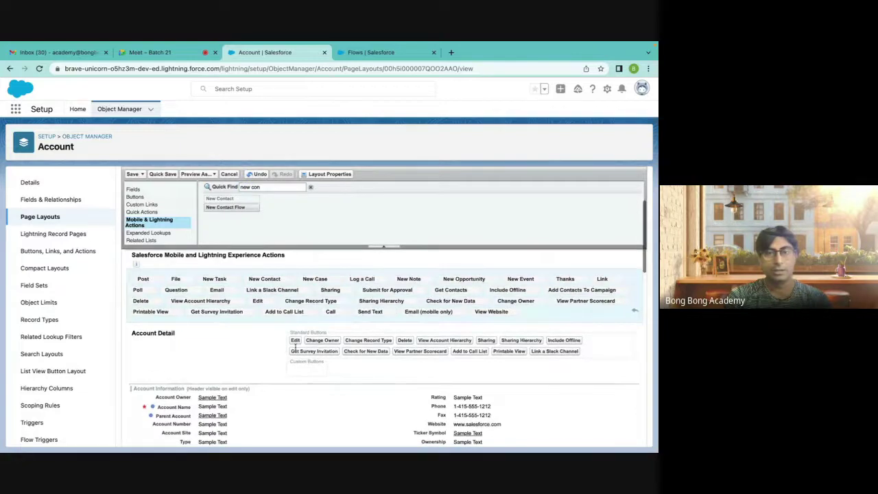
scroll(233, 333, "up", 1)
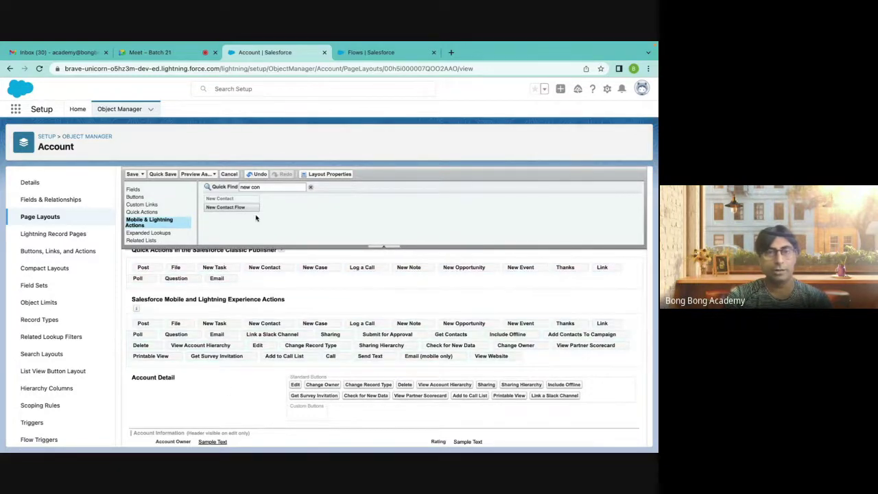
left_click_drag(239, 207, 525, 356)
left_click(132, 174)
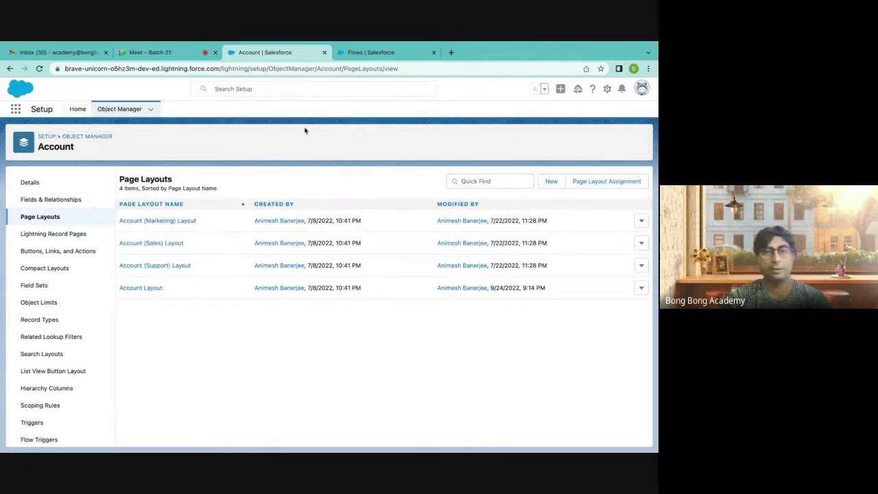
Find Accounts through the app search and open the FlowTest1 account record.
left_click(370, 52)
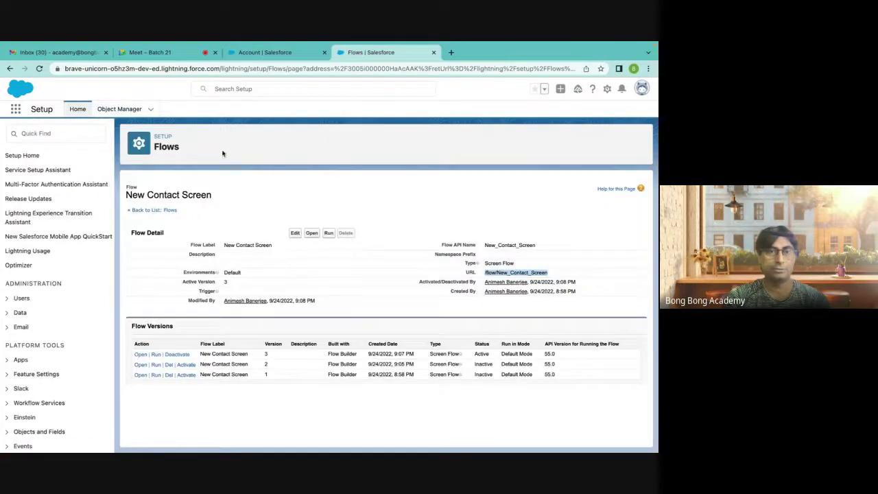
left_click(267, 53)
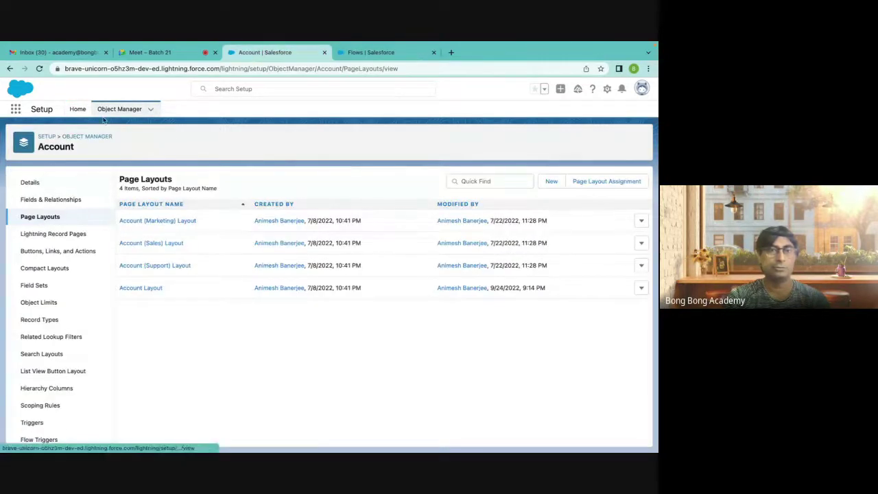
left_click(15, 112)
type("accoun")
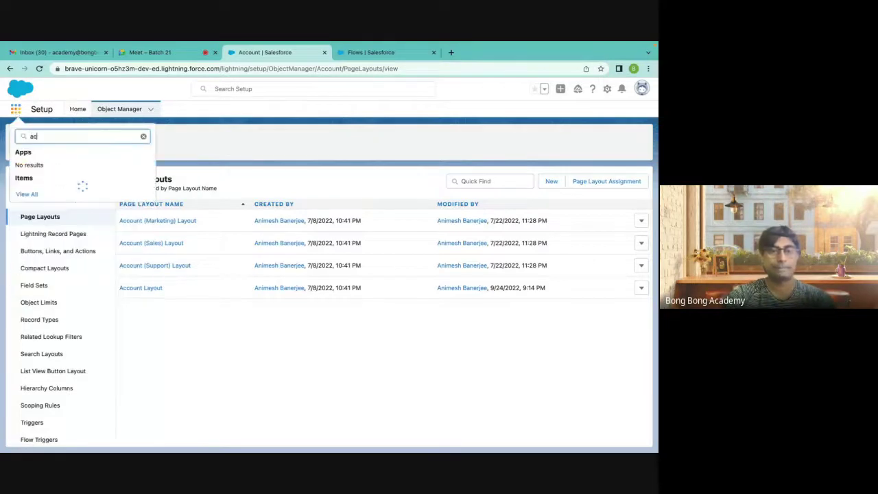
left_click(40, 194)
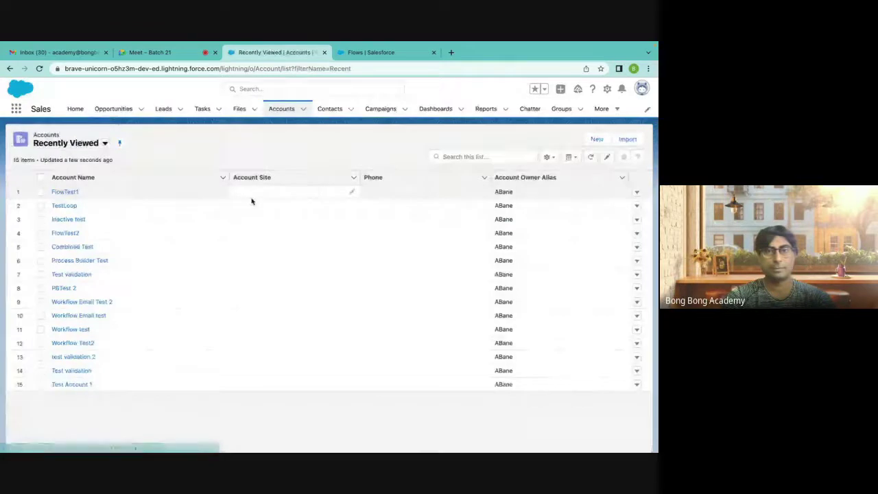
left_click(597, 141)
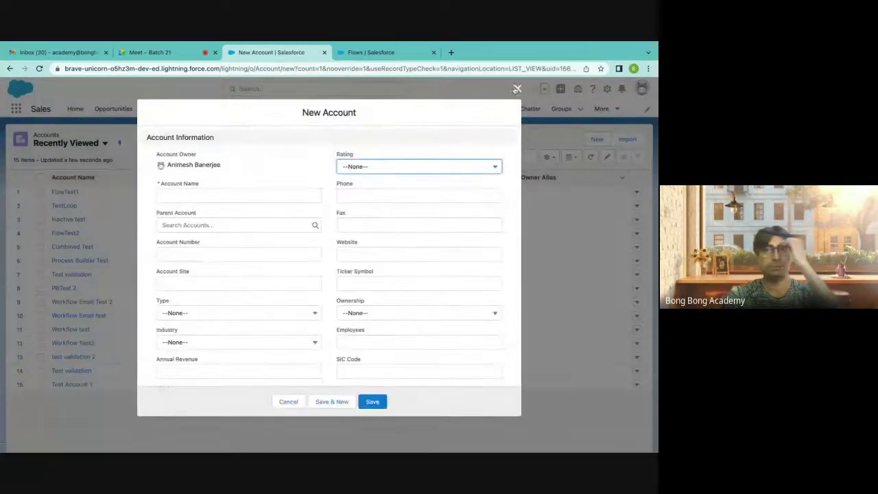
left_click(516, 90)
left_click(64, 192)
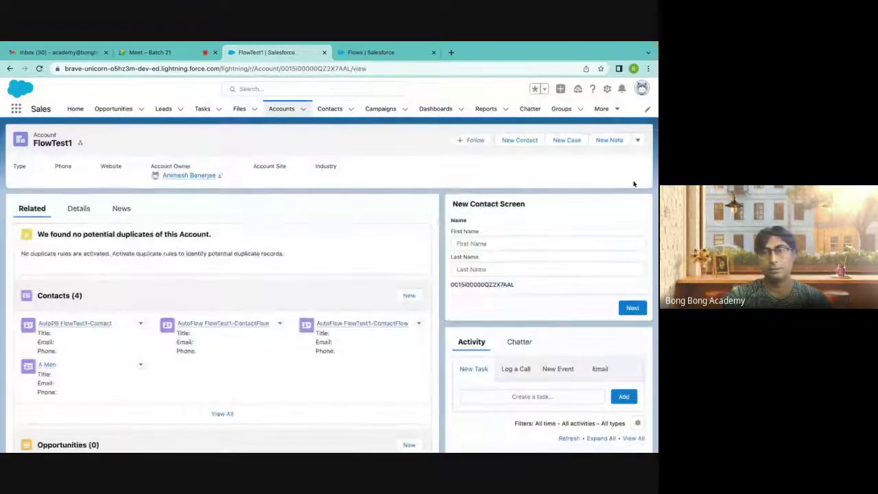
View FlowTest1's standard New Contact form, close it, and check the record's additional actions for New Contact Flow.
left_click(513, 140)
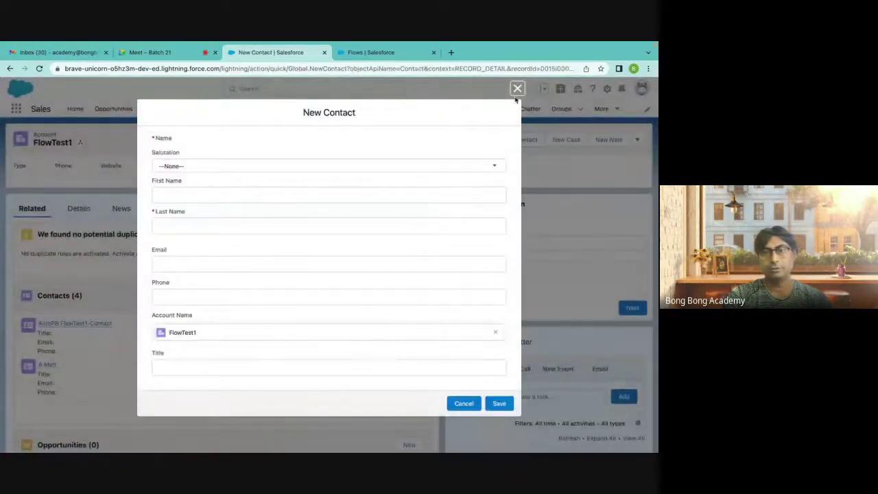
left_click(516, 89)
left_click(636, 139)
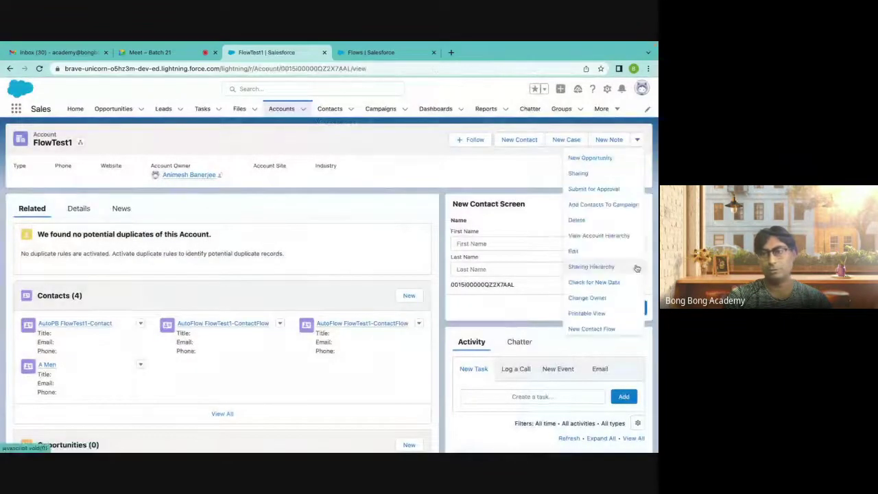
Open the New Contact Flow action on the FlowTest1 account to inspect the record ID it displays, and close the form.
left_click(592, 325)
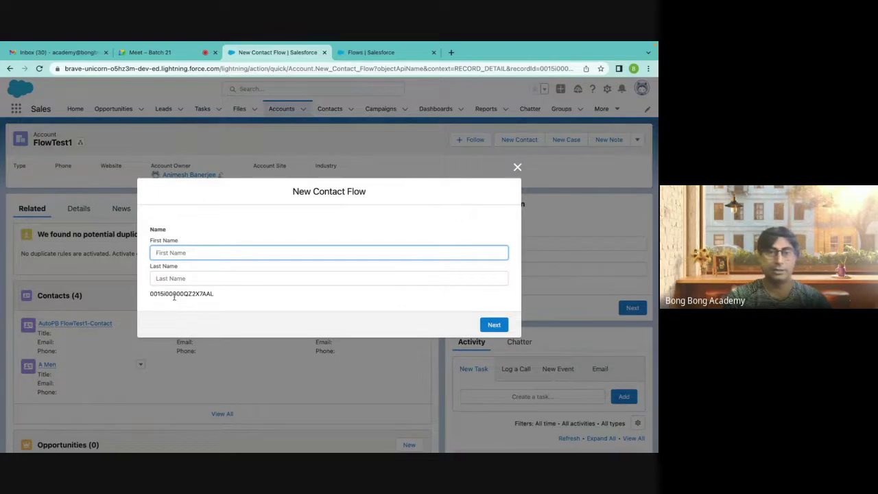
left_click_drag(150, 296, 231, 299)
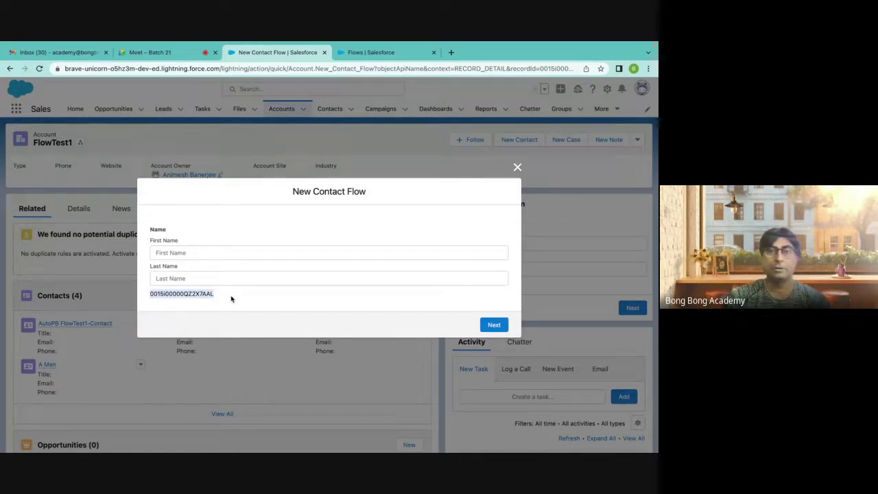
left_click(363, 52)
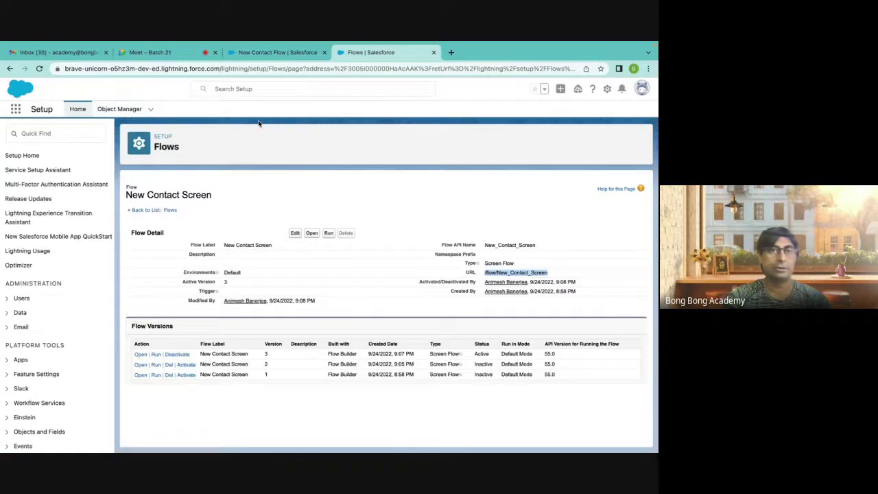
left_click(296, 53)
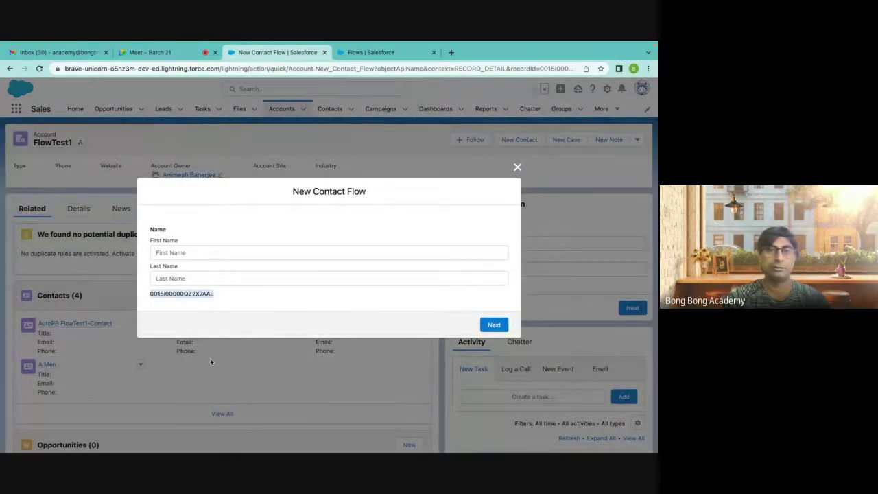
left_click(517, 167)
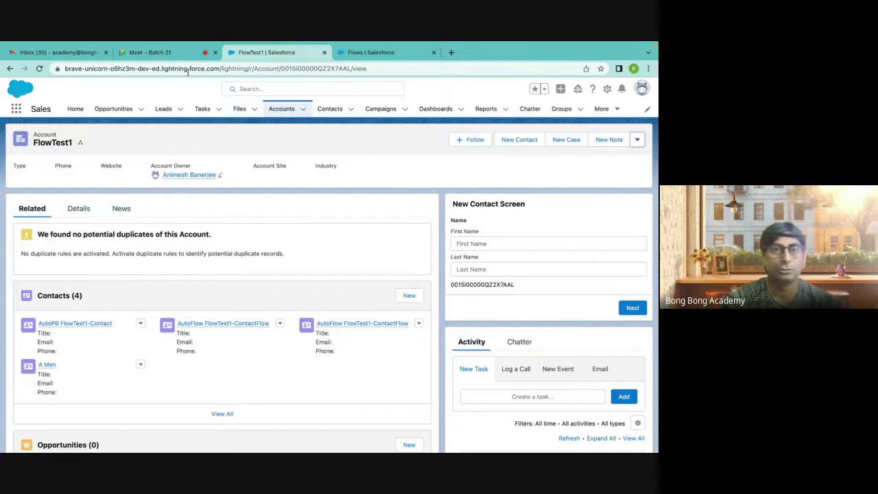
left_click(165, 53)
left_click(416, 130)
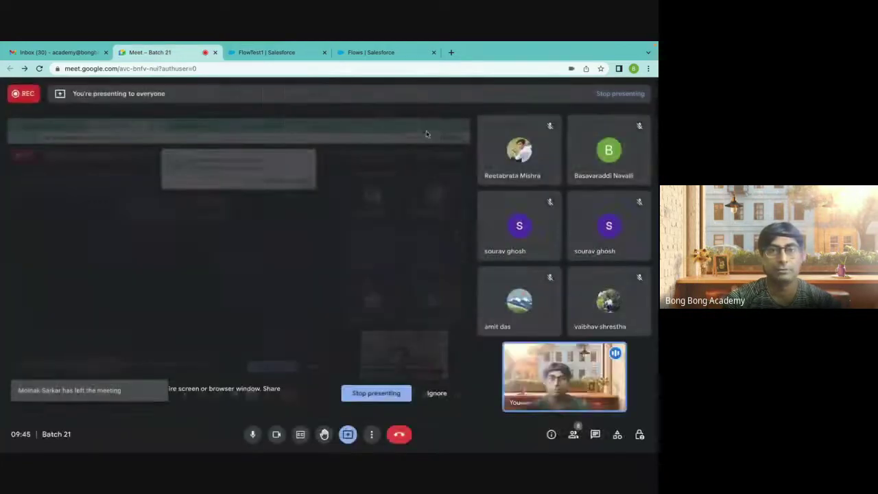
left_click(266, 55)
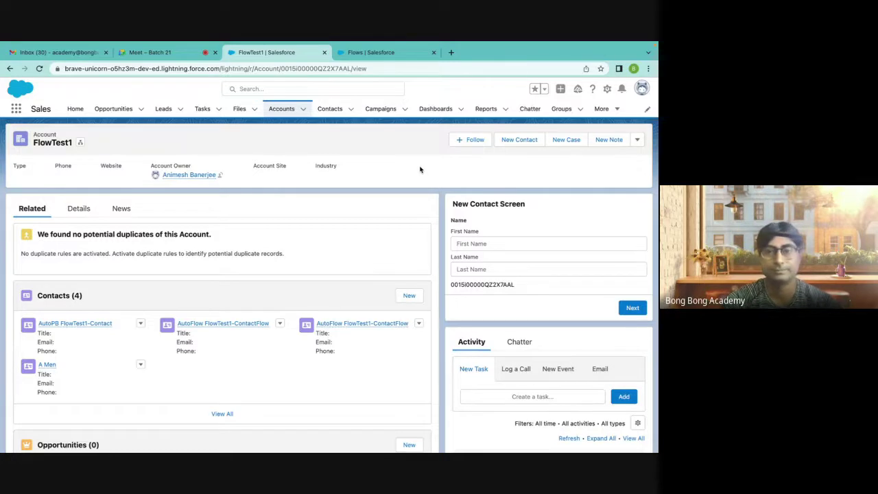
Review the additional actions available on the FlowTest1 account record.
left_click(638, 141)
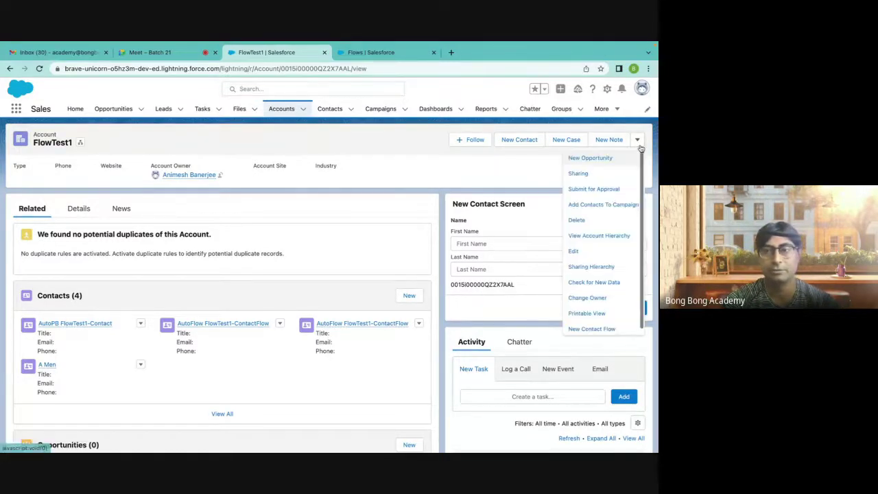
scroll(627, 290, "down", 1)
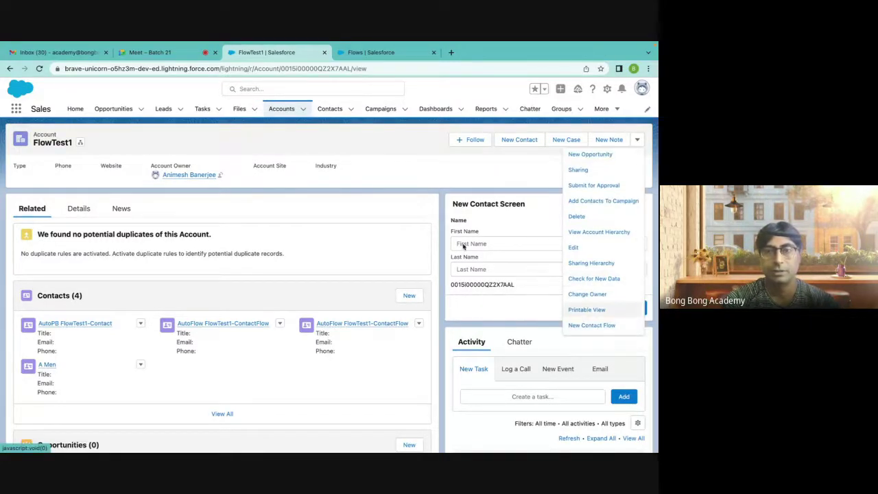
left_click(390, 173)
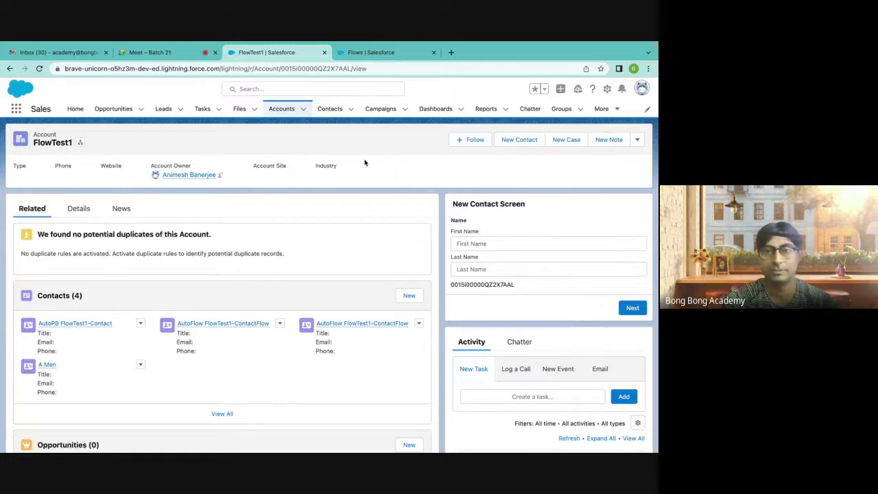
Open the page layout named Account Layout for the Account object in Object Manager.
left_click(371, 59)
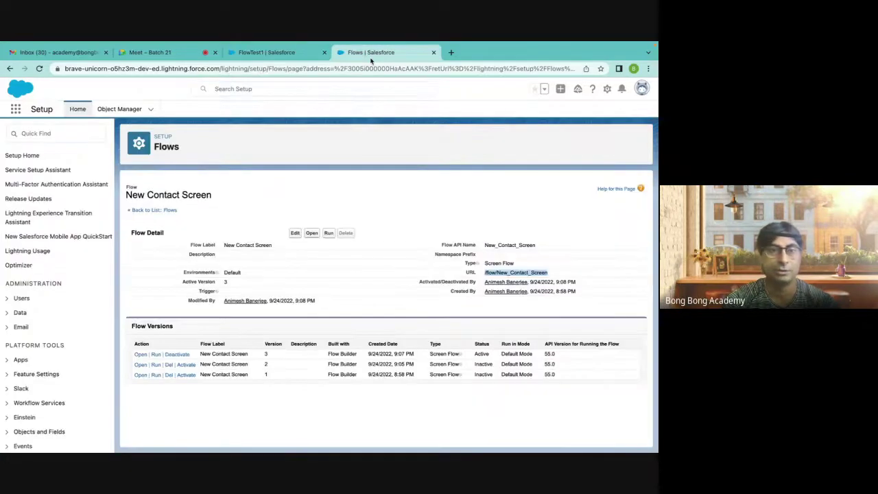
left_click(119, 109)
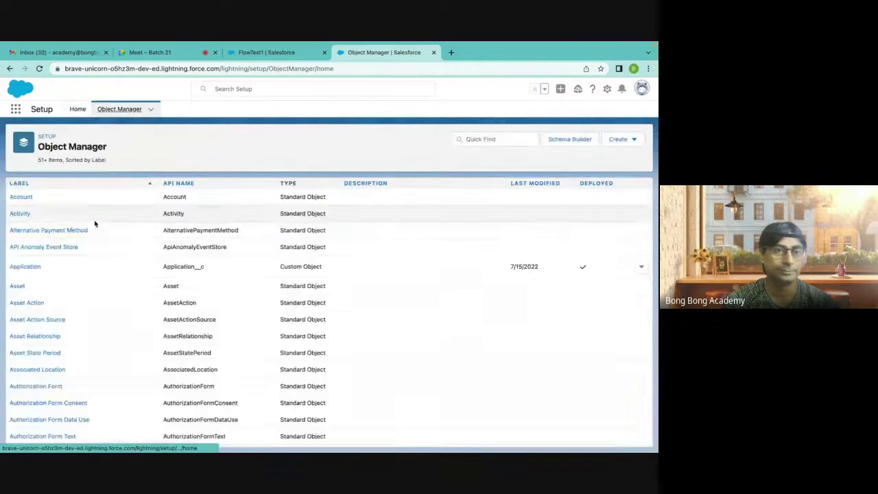
left_click(21, 197)
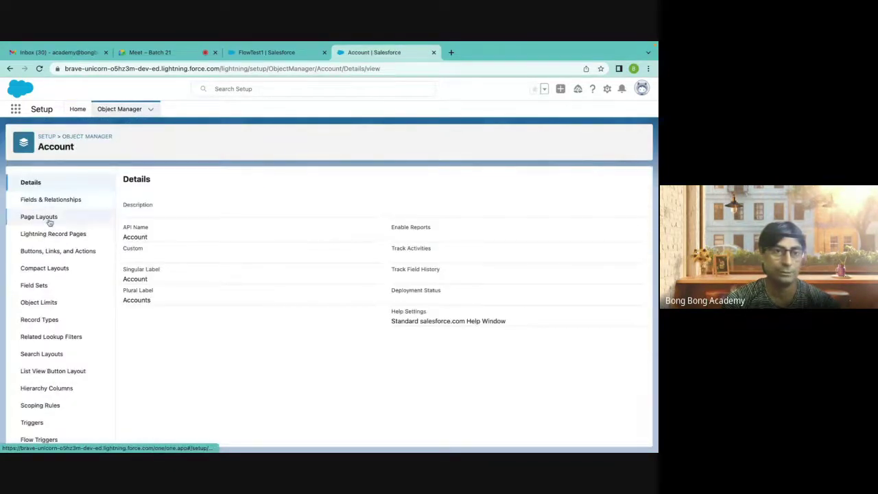
left_click(60, 204)
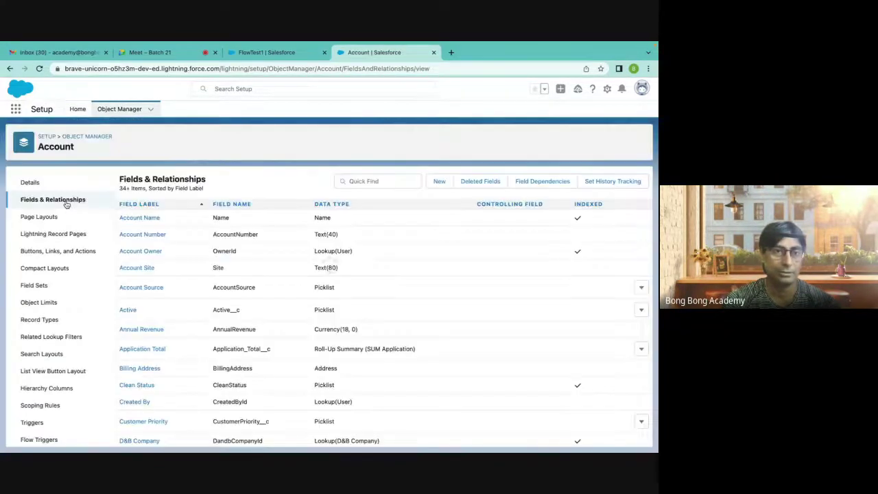
left_click(45, 220)
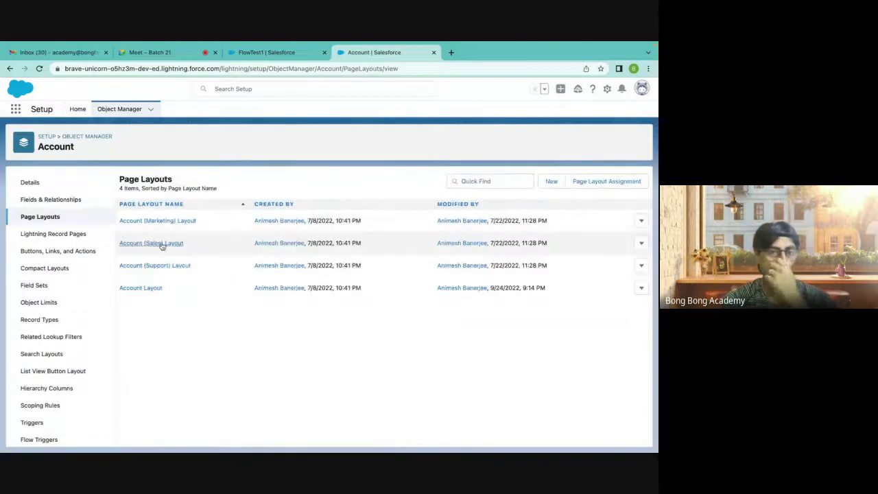
left_click(147, 288)
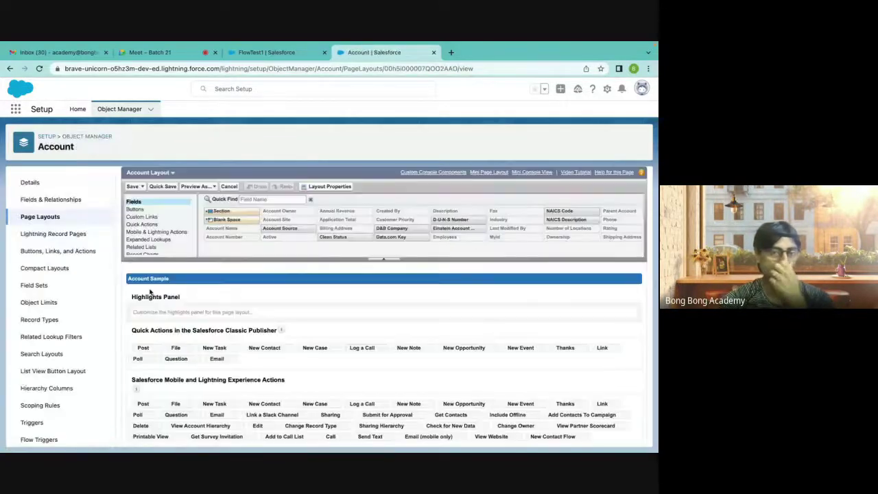
Examine the layout's Salesforce Mobile and Lightning Experience Actions and its available Quick Actions.
scroll(149, 293, "down", 2)
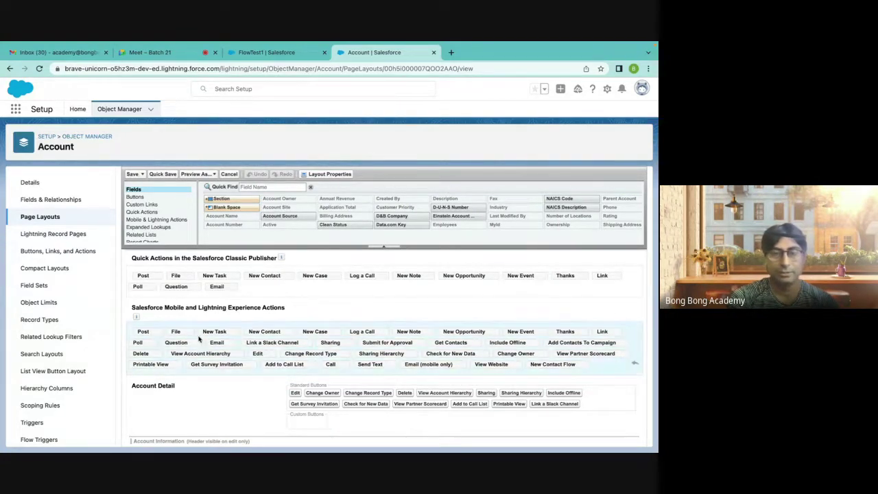
scroll(241, 333, "up", 1)
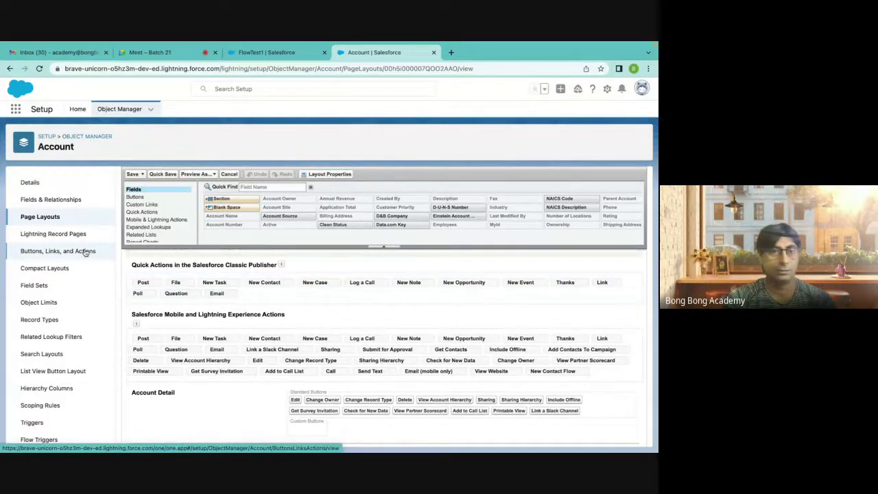
left_click(144, 212)
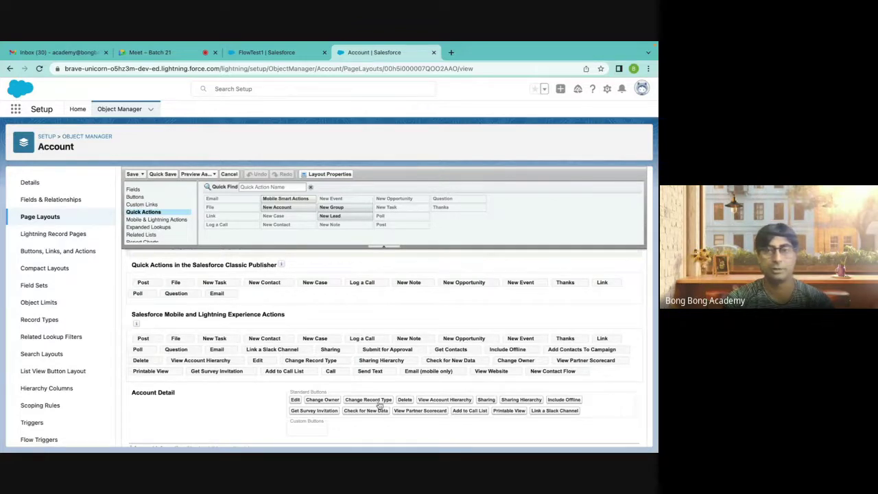
mouse_move(394, 449)
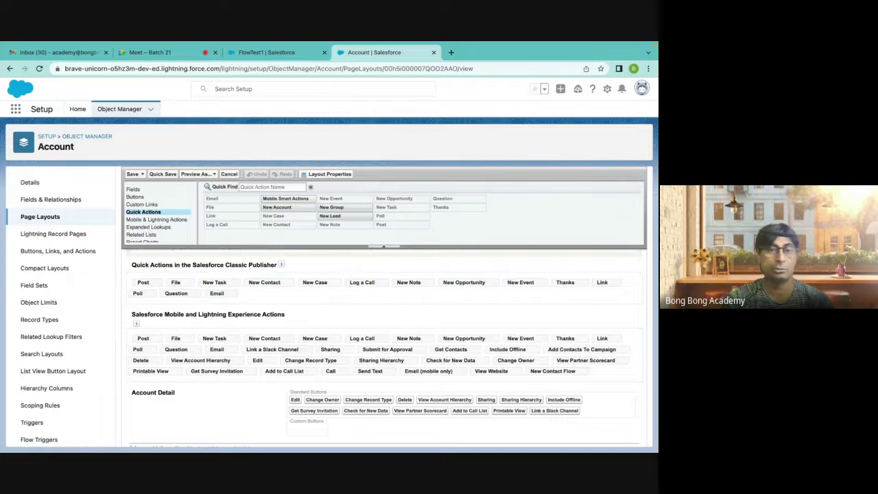
Open the Account object's Account Record Page for editing in Lightning App Builder and dismiss the page analysis.
left_click(64, 238)
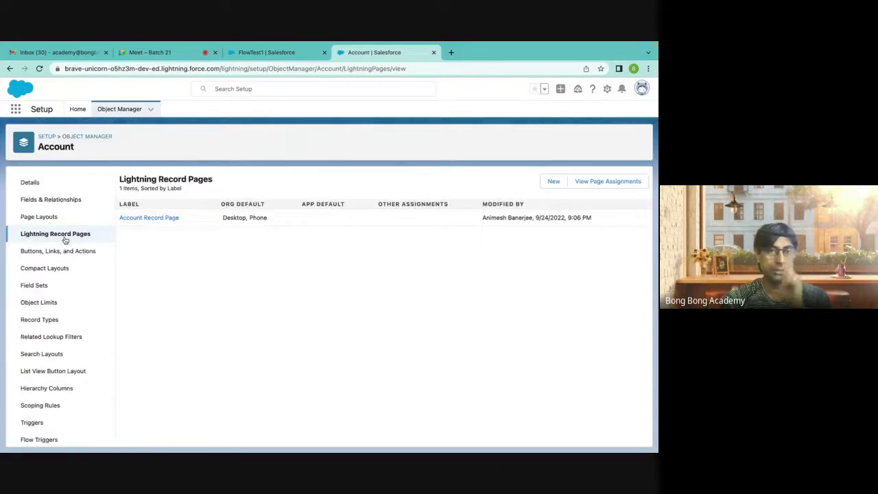
left_click(165, 219)
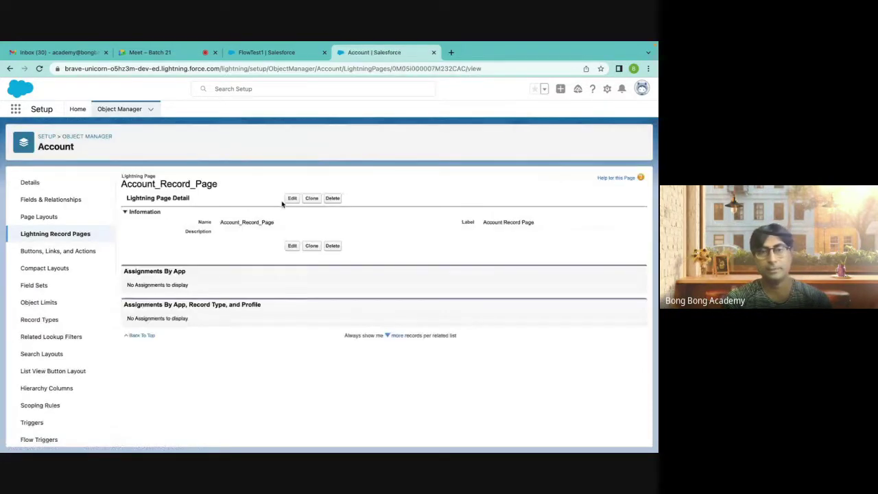
left_click(293, 197)
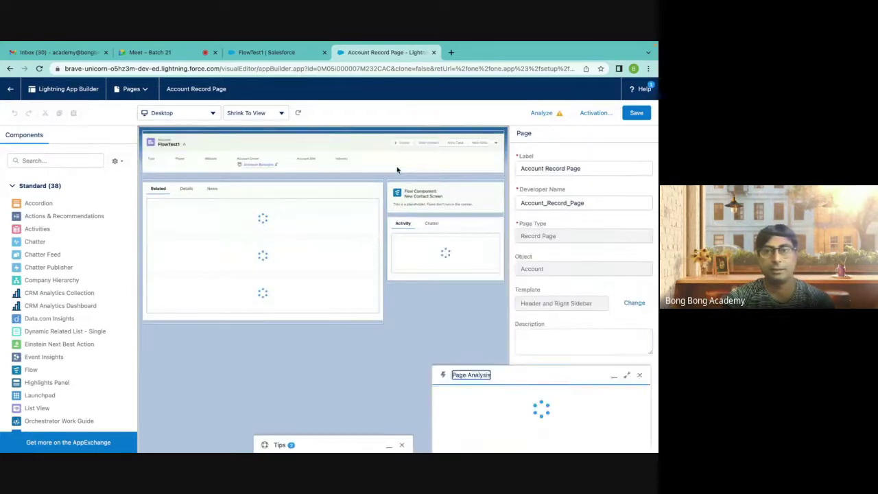
left_click(639, 245)
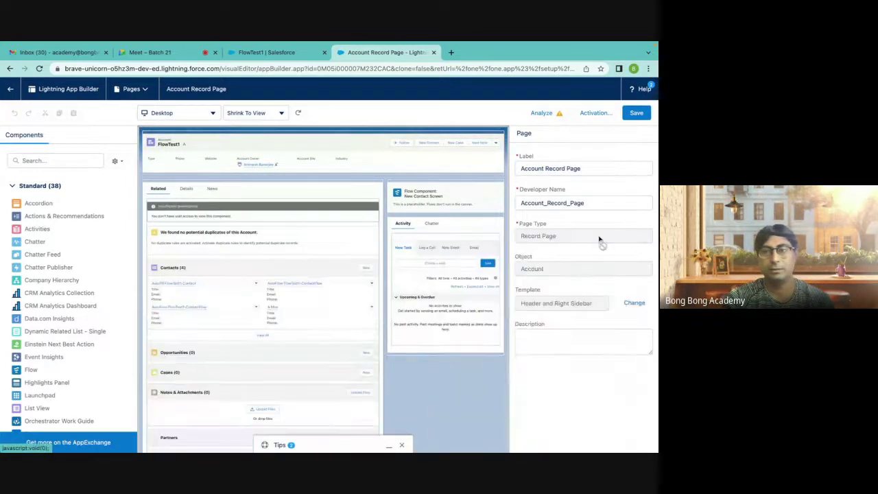
Upgrade the Highlights Panel to dynamic actions by migrating the actions from the existing Account Layout.
left_click(448, 140)
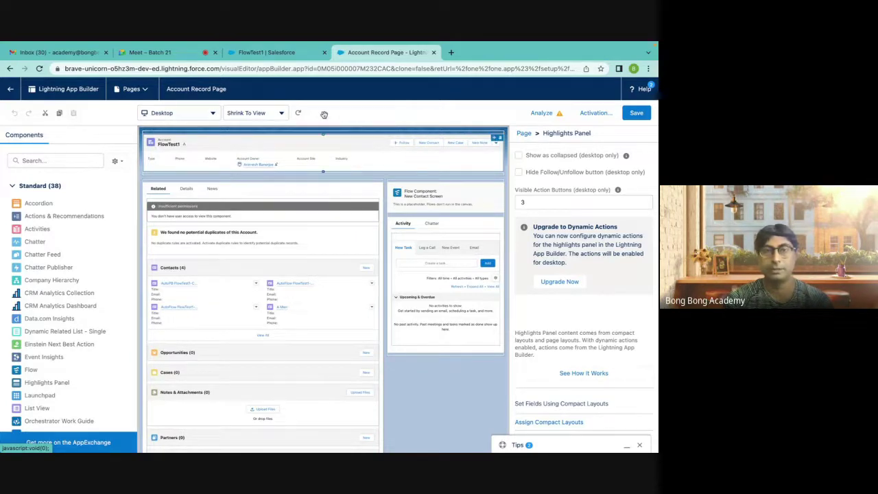
left_click(268, 52)
left_click(349, 52)
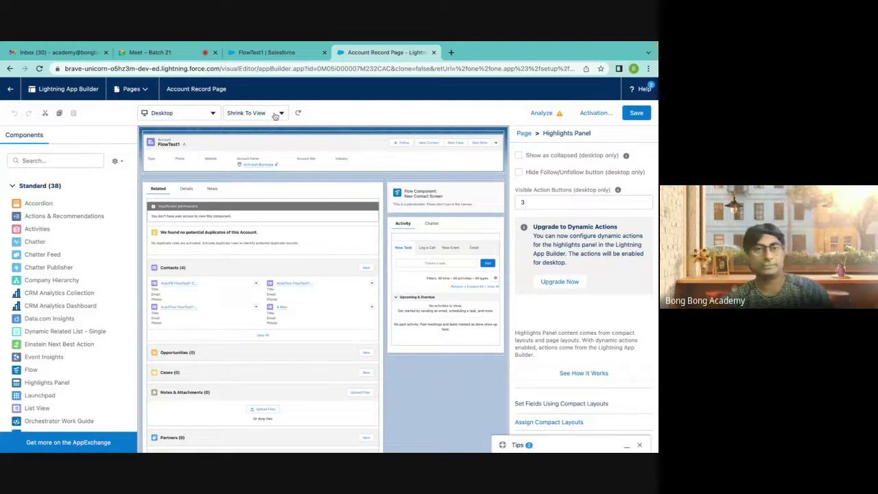
left_click(559, 285)
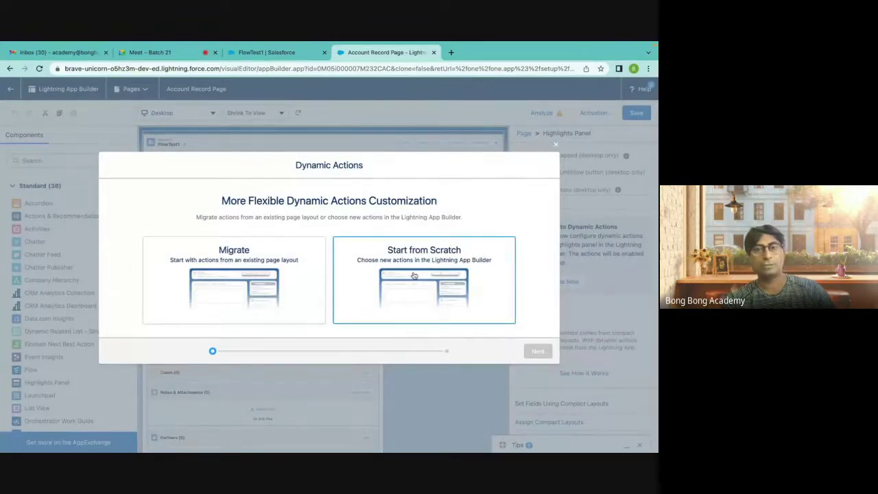
left_click(281, 284)
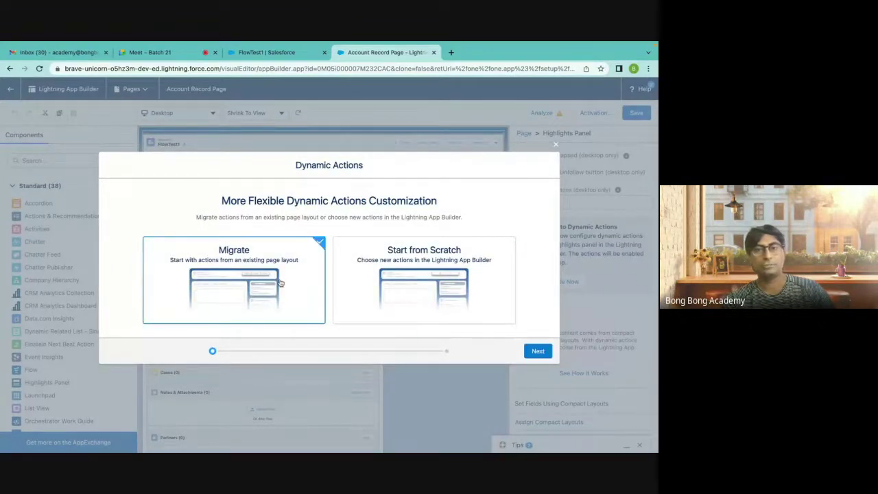
left_click(539, 352)
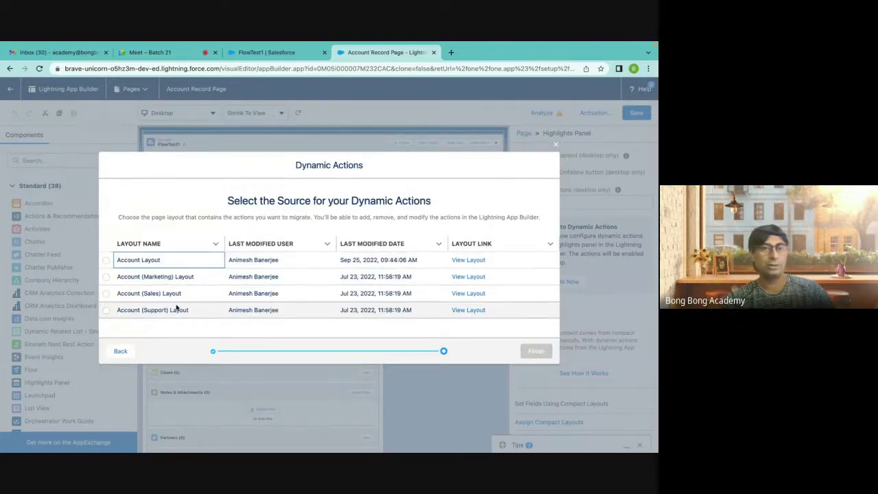
left_click(107, 260)
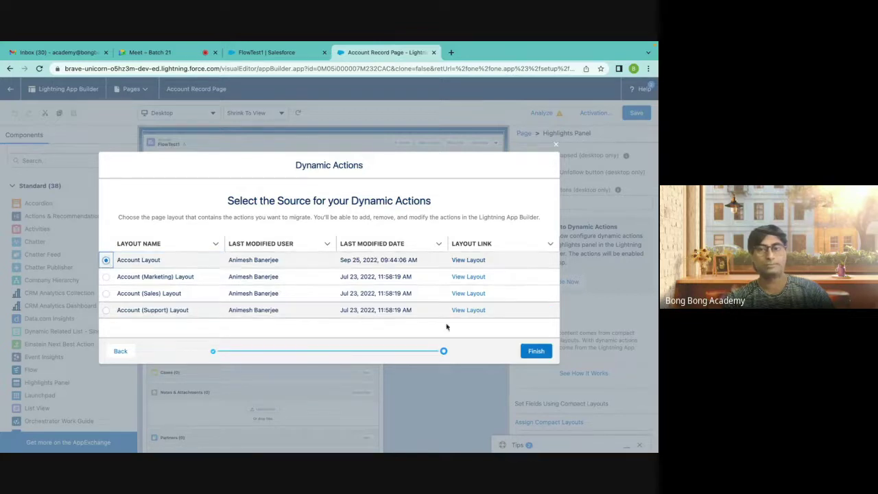
left_click(535, 352)
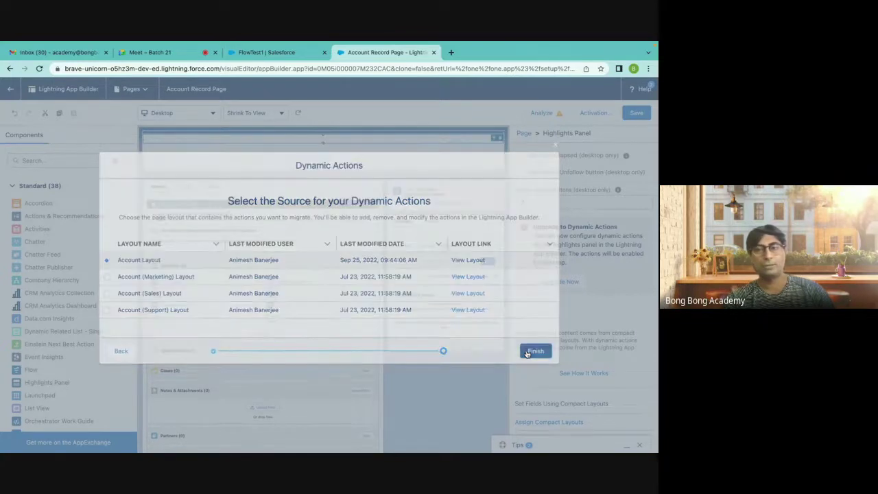
Review the Highlights Panel's migrated actions and remove the Post action.
scroll(561, 358, "down", 8)
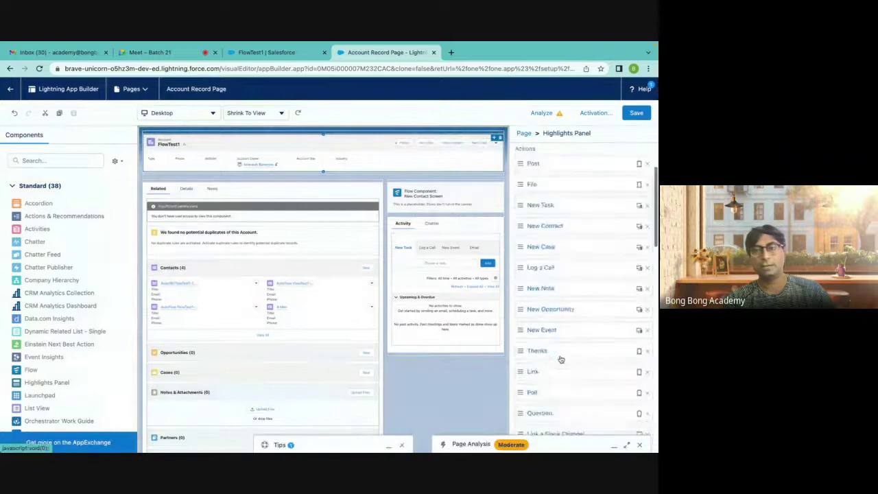
scroll(562, 358, "down", 8)
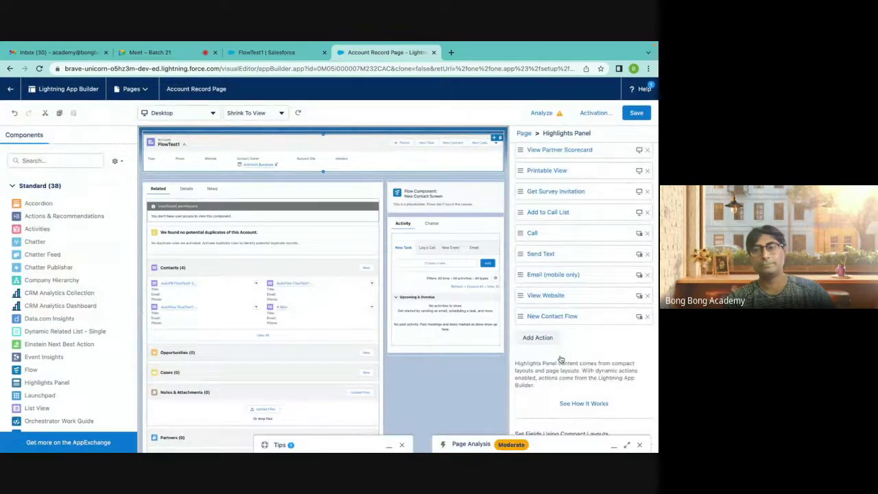
scroll(561, 358, "up", 15)
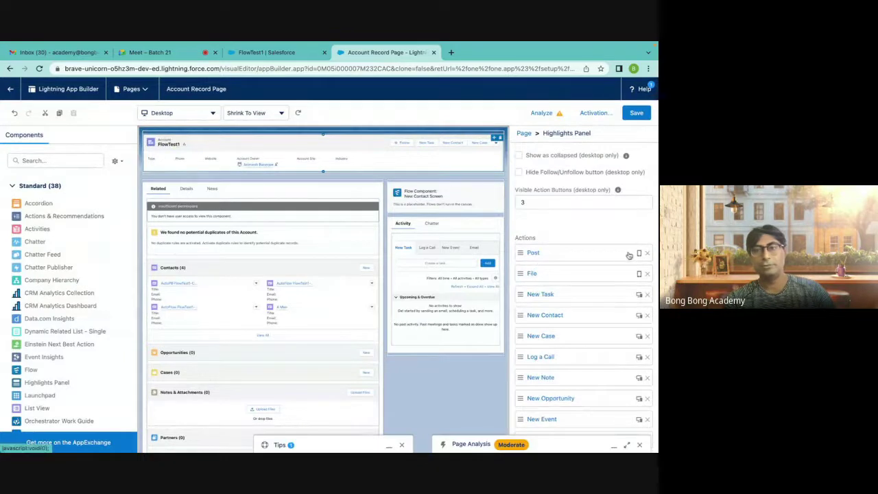
left_click(648, 253)
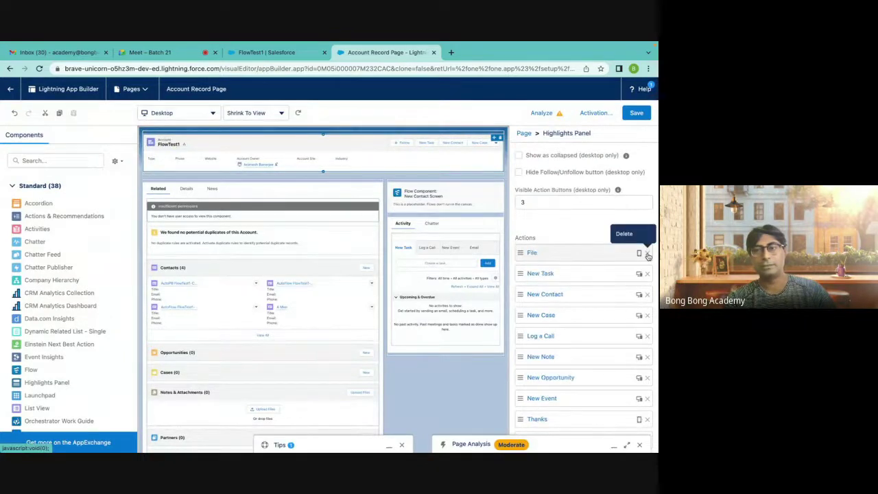
Remove the File, New Task, New Contact, New Case, Log a Call, New Note and New Opportunity actions from the Highlights Panel.
left_click(648, 253)
left_click(648, 253)
left_click(647, 253)
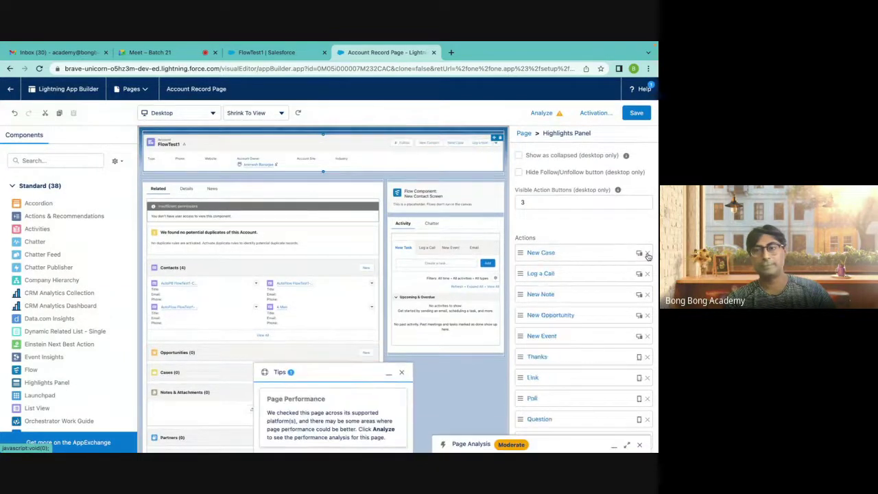
left_click(647, 254)
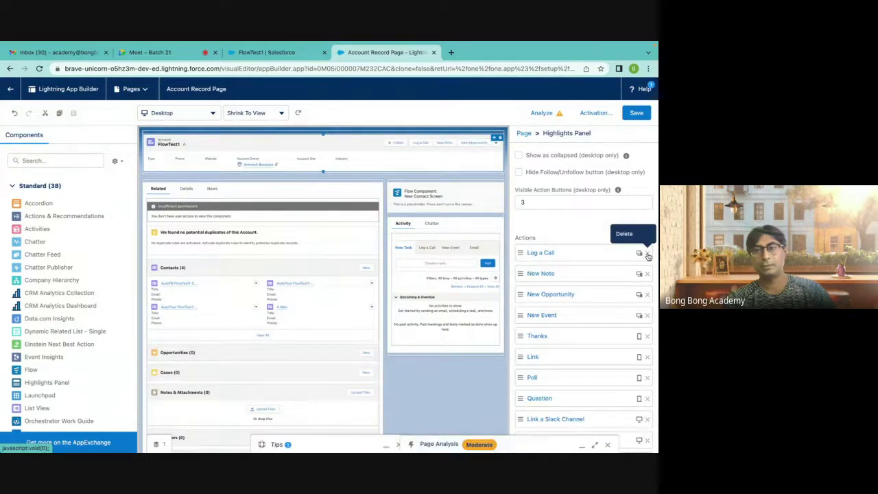
left_click(647, 253)
left_click(647, 254)
left_click(648, 254)
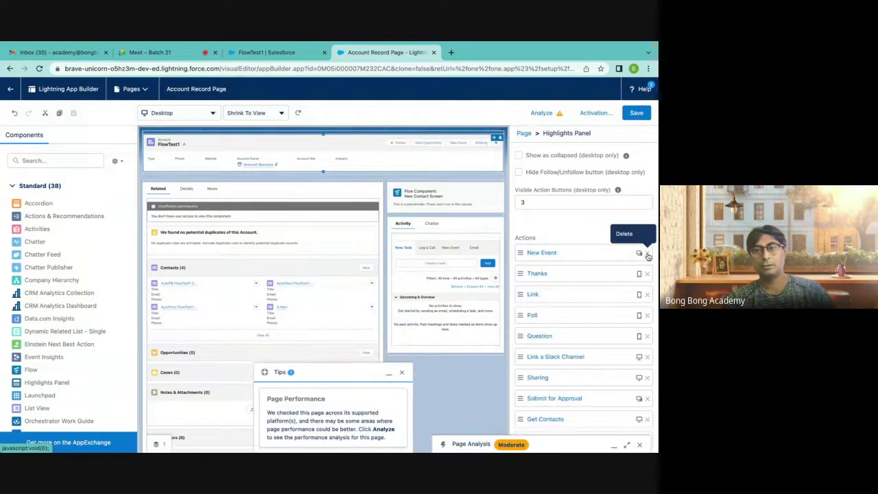
Remove the New Event, Thanks, Link, Poll, Question and Link a Slack Channel actions from the Highlights Panel.
left_click(648, 253)
left_click(647, 254)
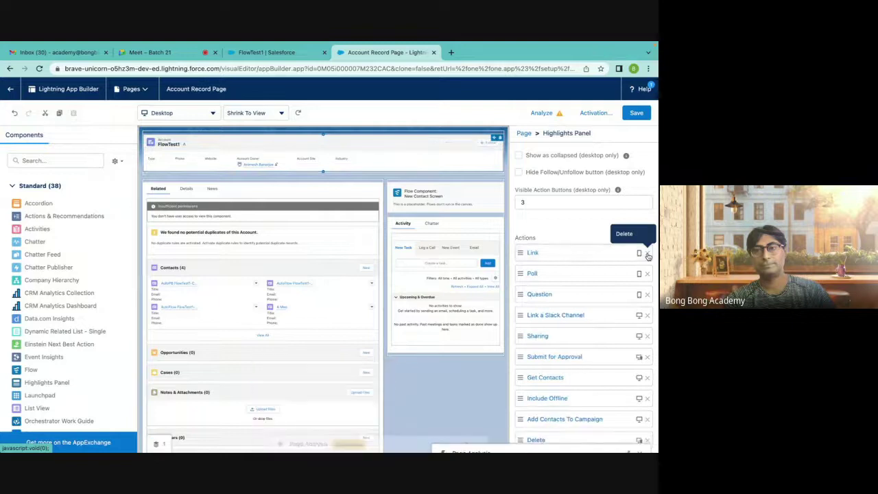
left_click(648, 253)
left_click(648, 253)
left_click(647, 253)
left_click(648, 253)
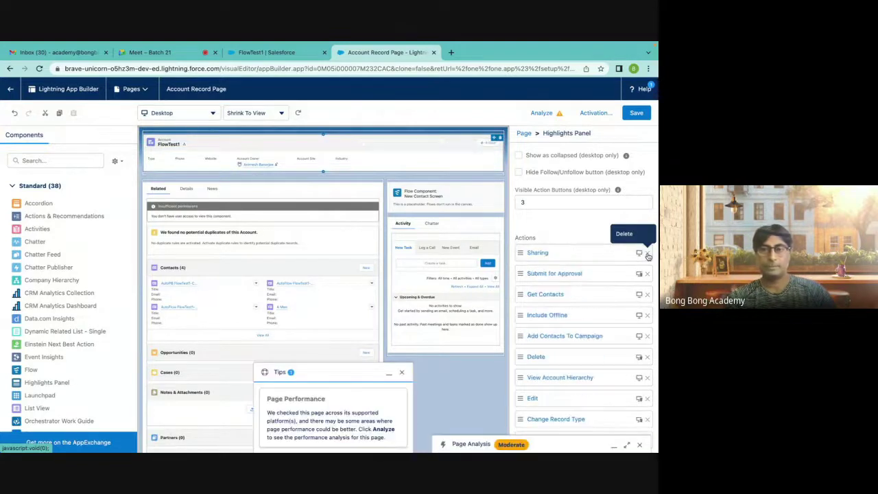
Remove the Sharing, Submit for Approval, Get Contacts, Include Offline and Add Contacts To Campaign actions from the Highlights Panel.
left_click(648, 253)
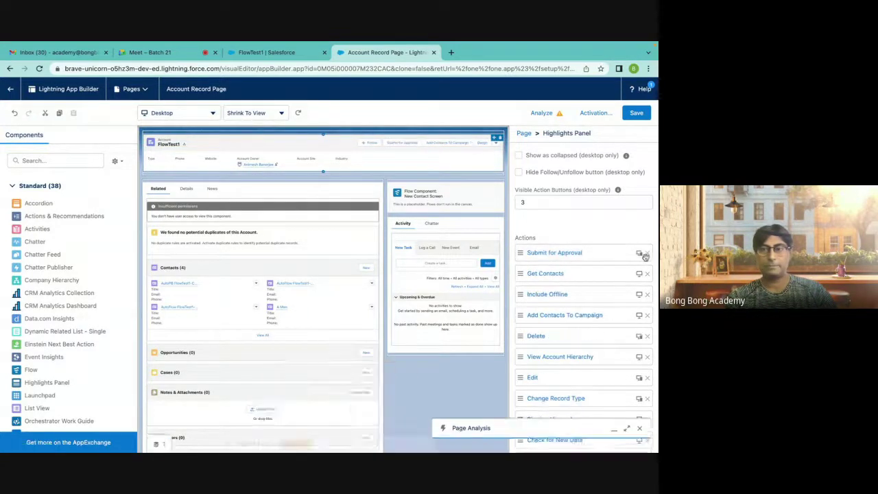
left_click(647, 253)
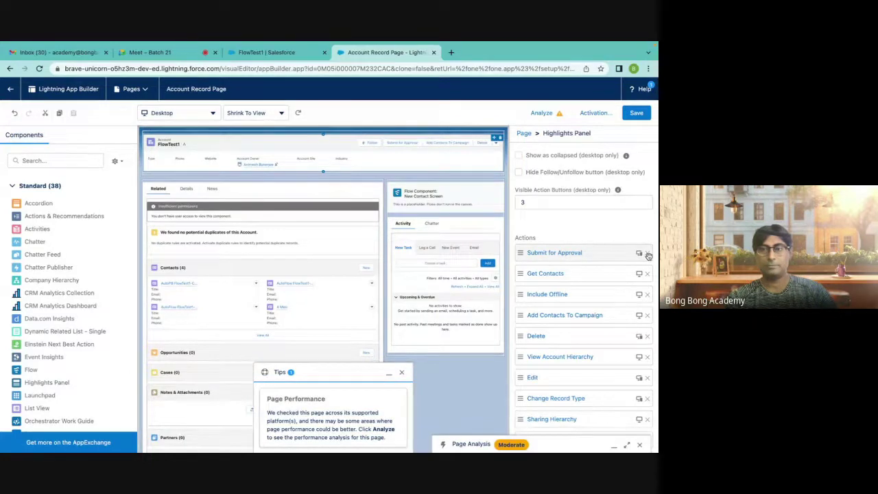
left_click(647, 254)
left_click(647, 254)
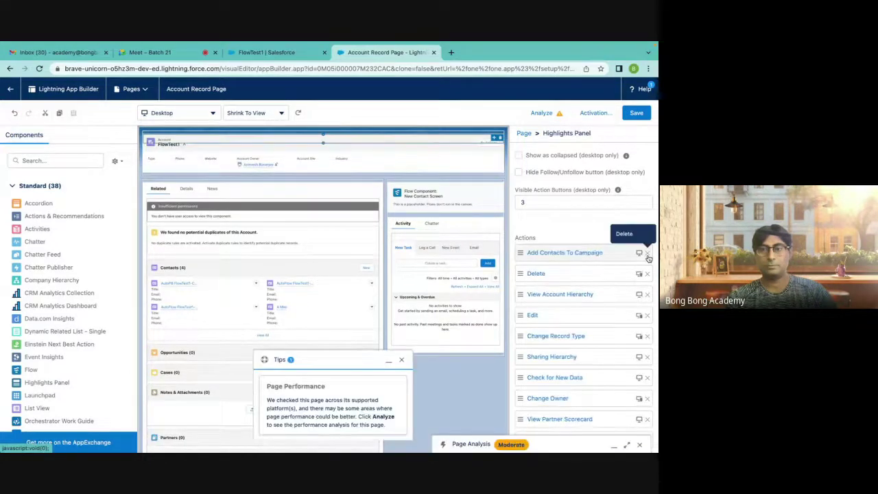
left_click(646, 253)
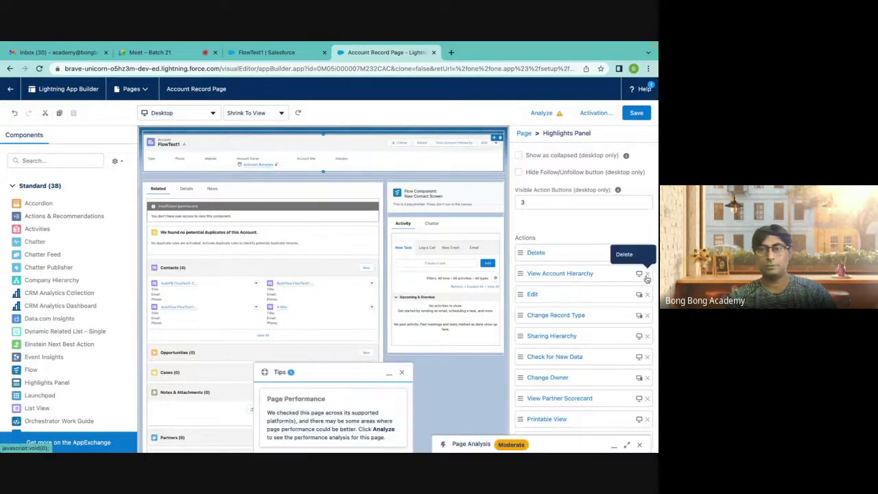
Remove View Account Hierarchy, Sharing Hierarchy, Check for New Data, Change Owner and View Partner Scorecard, keeping Delete, Edit and Change Record Type.
left_click(647, 274)
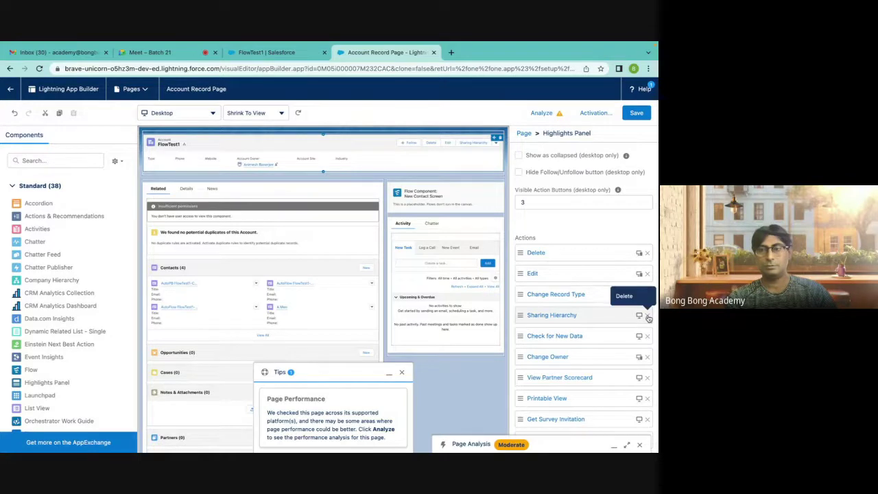
left_click(647, 317)
left_click(647, 318)
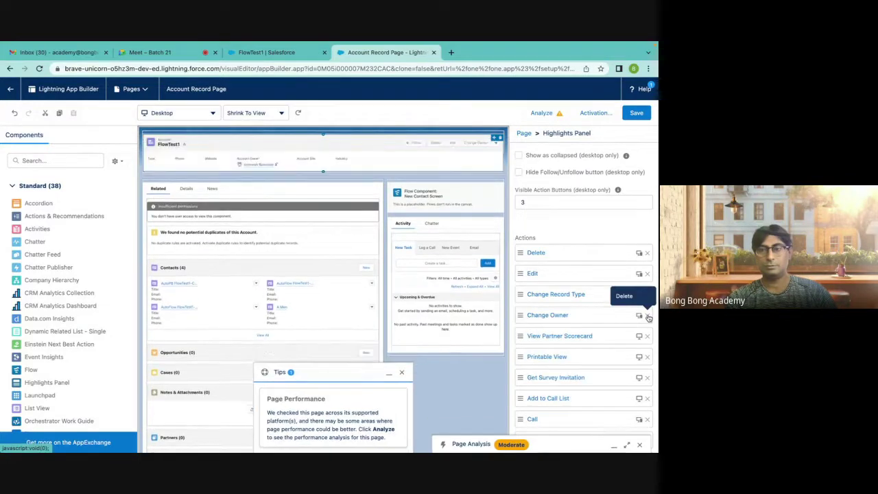
left_click(647, 318)
left_click(647, 318)
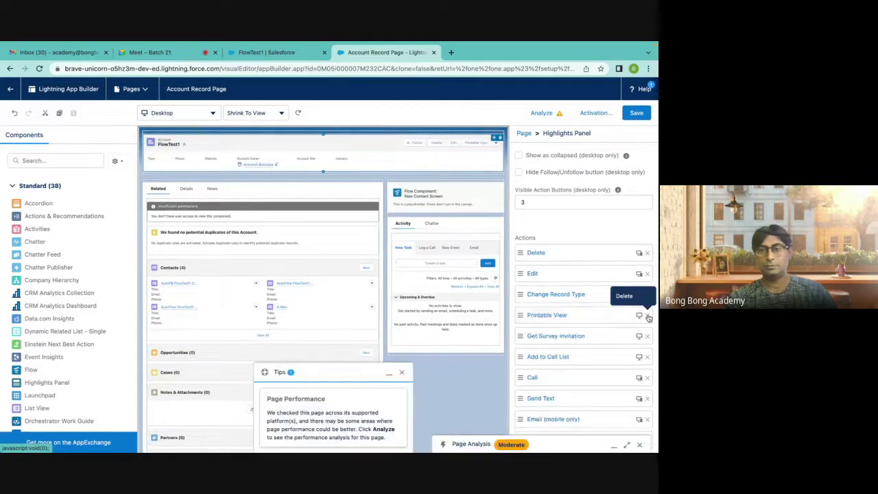
Remove Printable View, Get Survey Invitation, Add to Call List, Call, Send Text, Email (mobile only) and View Website, keeping New Contact Flow.
left_click(647, 317)
left_click(646, 317)
left_click(646, 318)
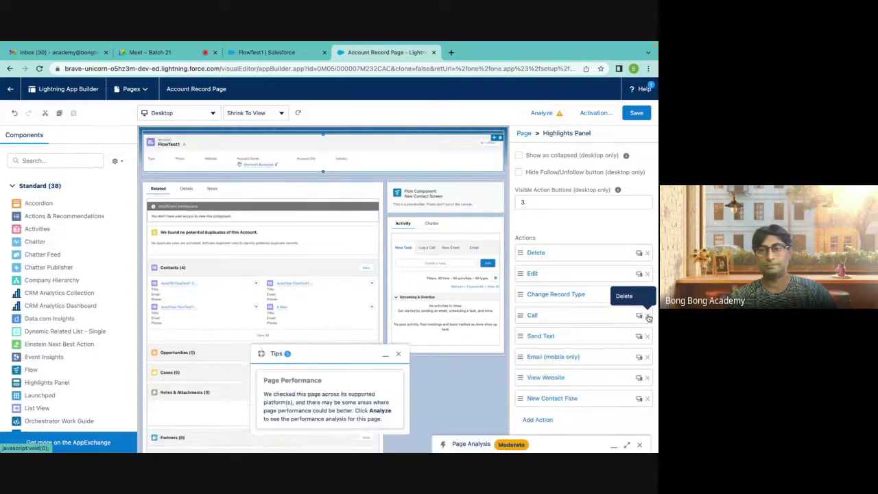
left_click(647, 318)
left_click(647, 318)
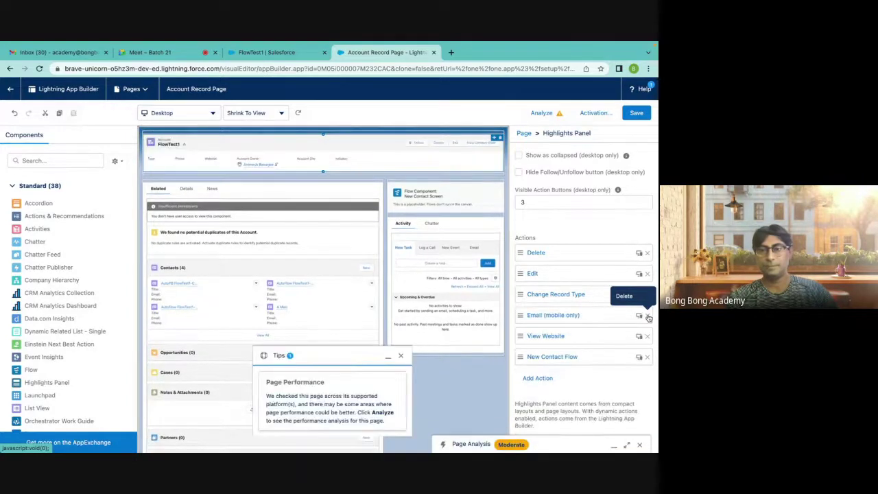
left_click(647, 318)
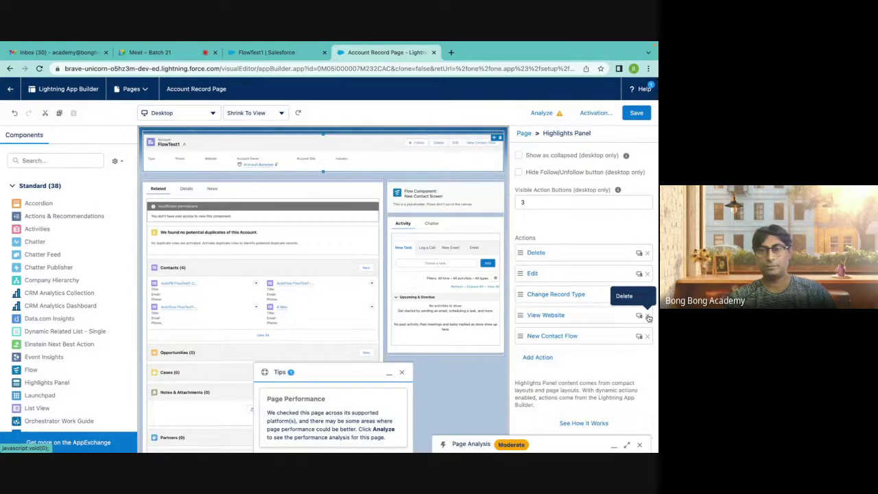
left_click(647, 317)
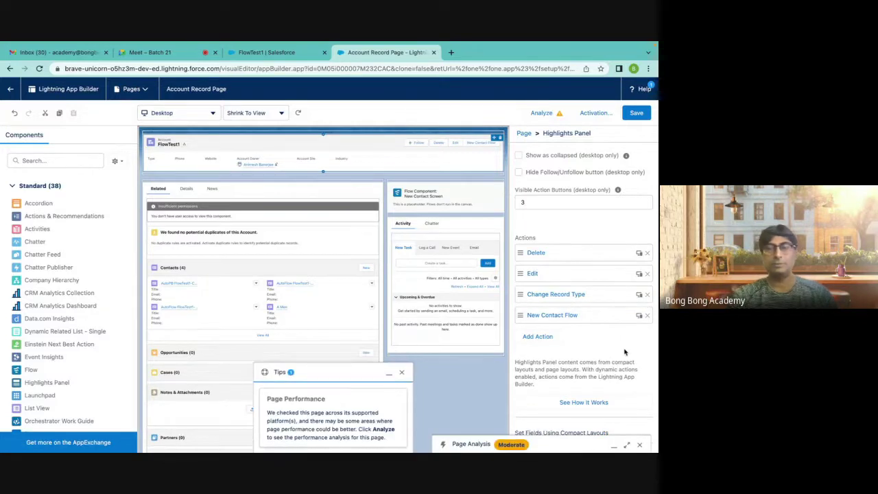
Save the Account Record Page and reload the FlowTest1 account record to check its header actions.
left_click(636, 116)
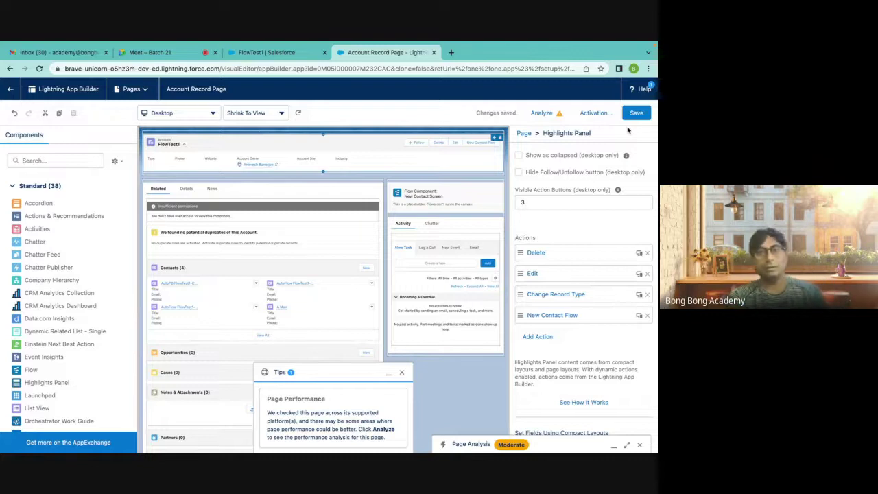
left_click(273, 52)
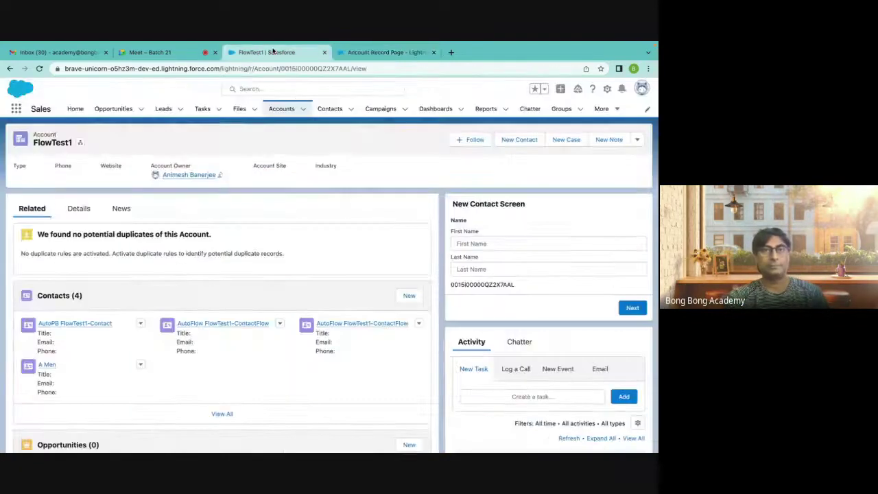
left_click(39, 68)
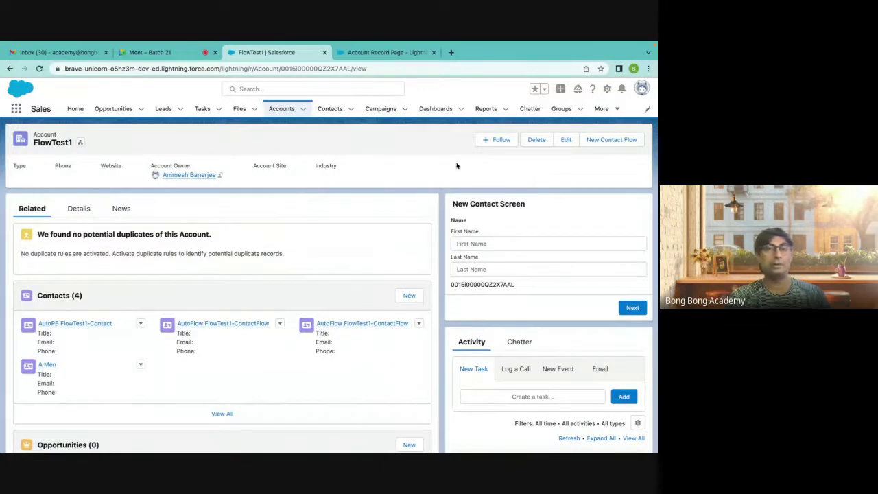
Add a record field visibility filter of Active Equal Yes to the New Contact Flow action and save the Account Record Page.
left_click(393, 53)
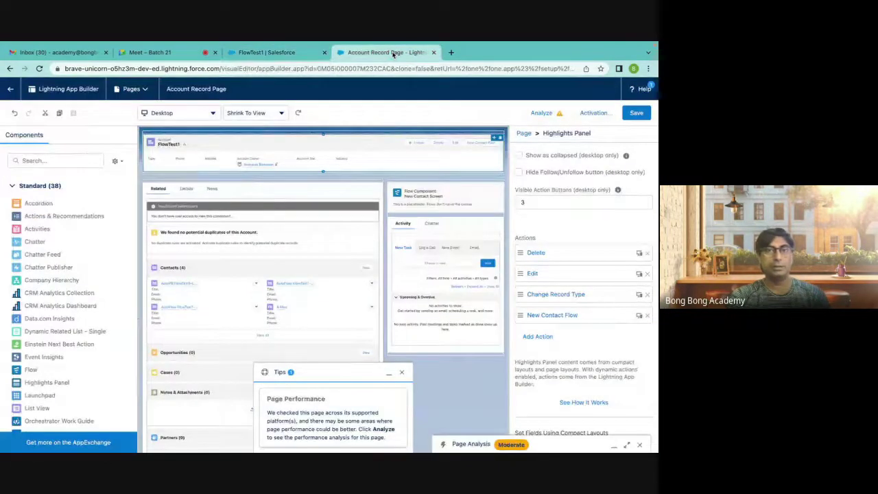
left_click(402, 372)
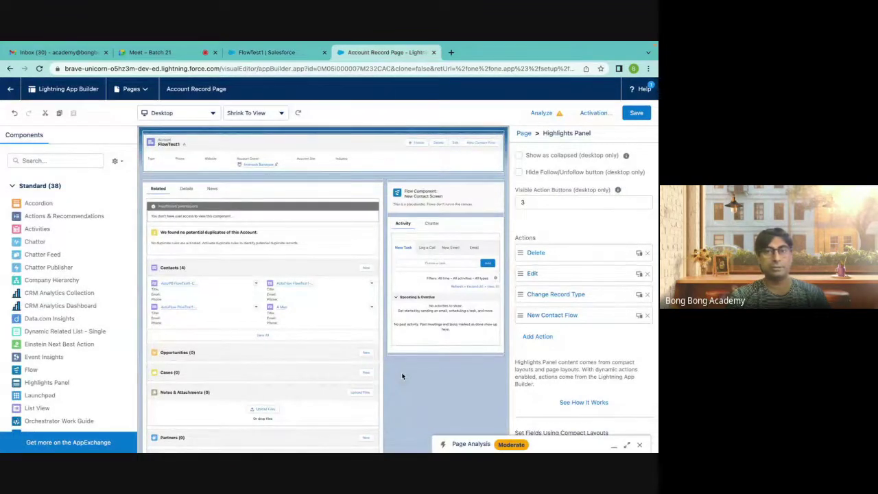
left_click(567, 315)
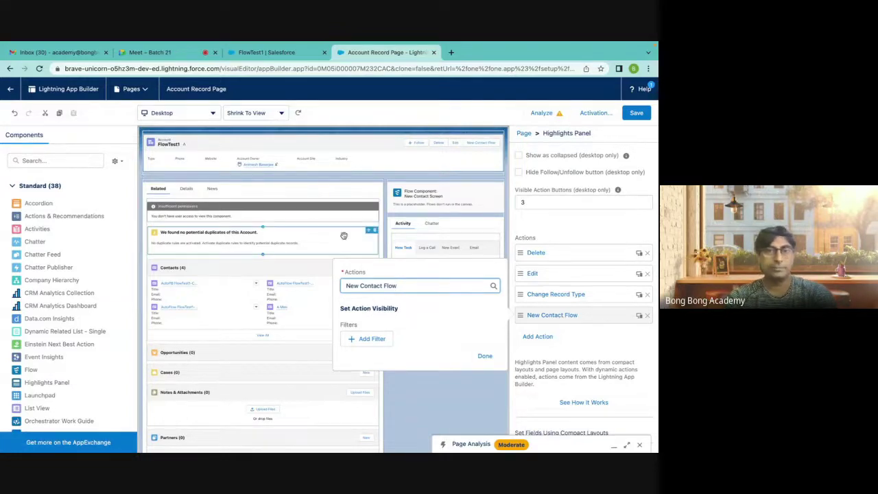
left_click(368, 339)
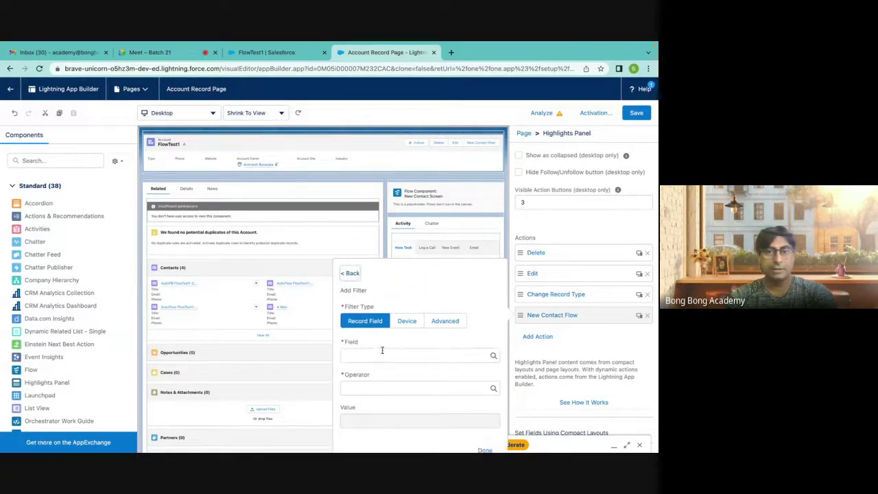
left_click(390, 355)
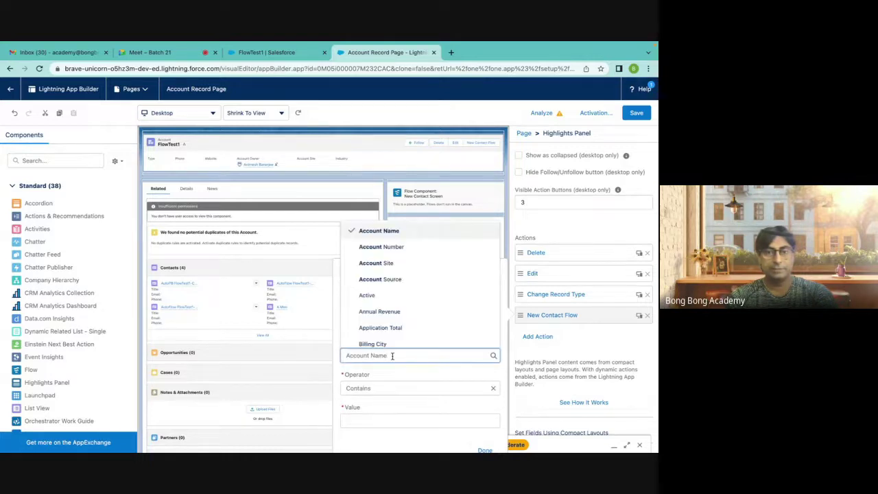
left_click(372, 295)
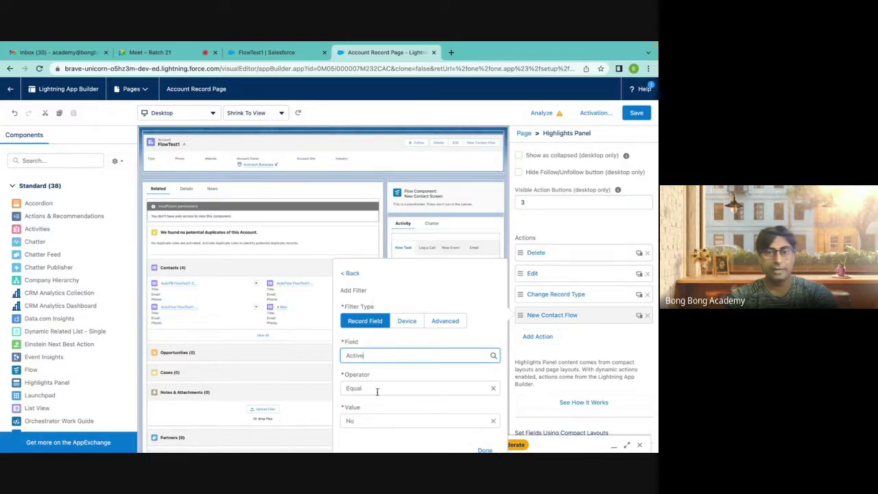
left_click(370, 422)
left_click(366, 404)
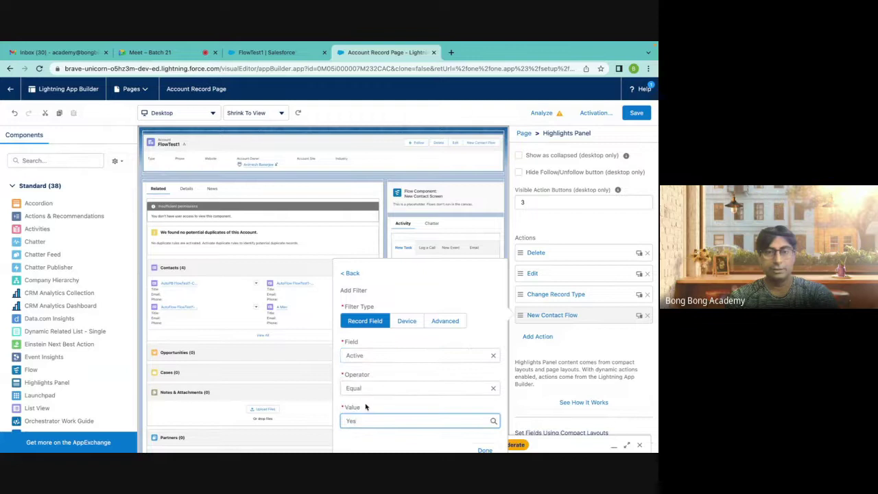
left_click(484, 450)
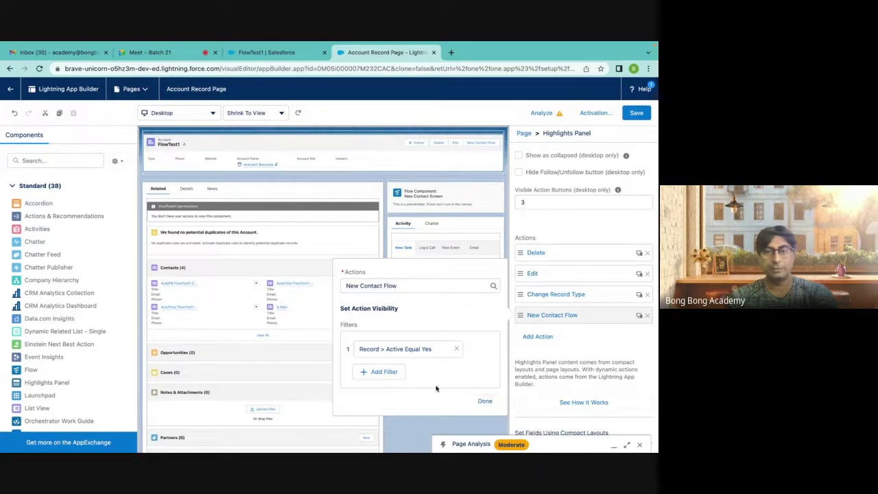
left_click(485, 402)
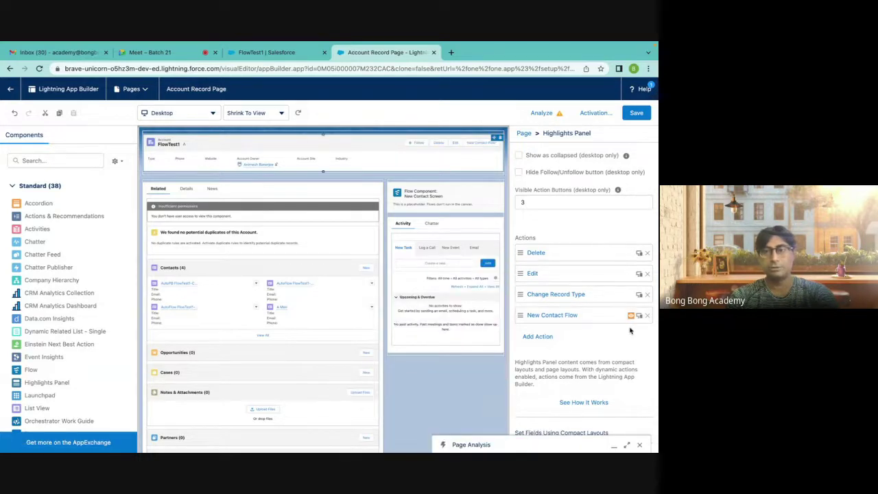
left_click(634, 113)
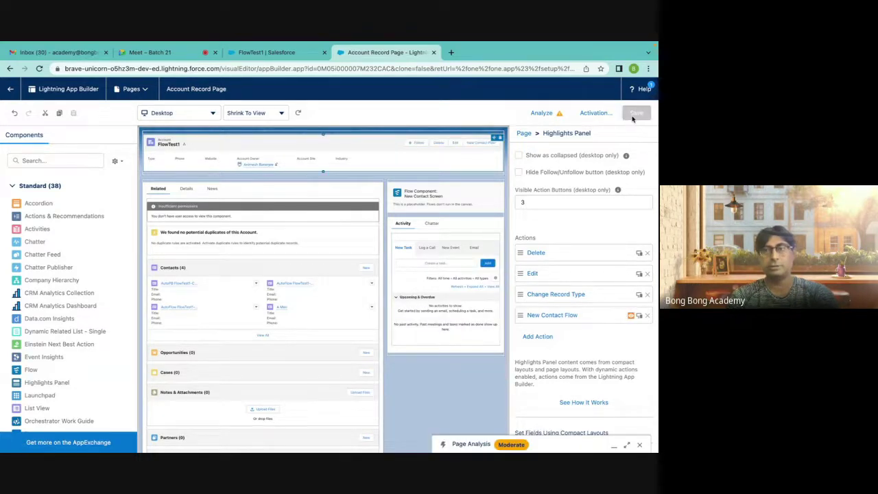
Check the Active field in the FlowTest1 account's details and reload the record to check its header actions.
left_click(274, 52)
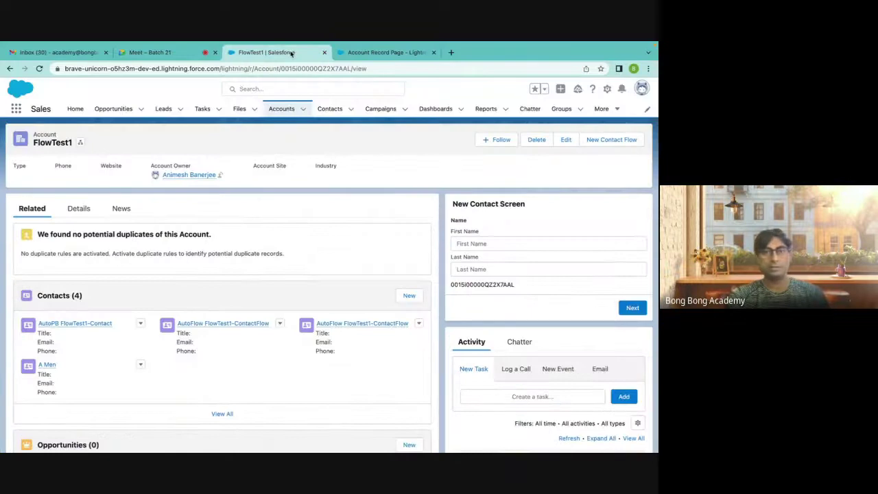
left_click(74, 208)
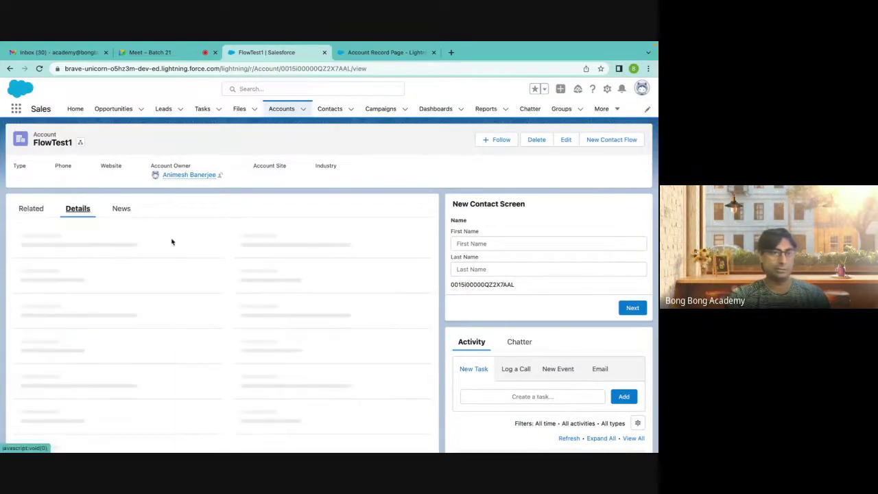
scroll(172, 241, "down", 5)
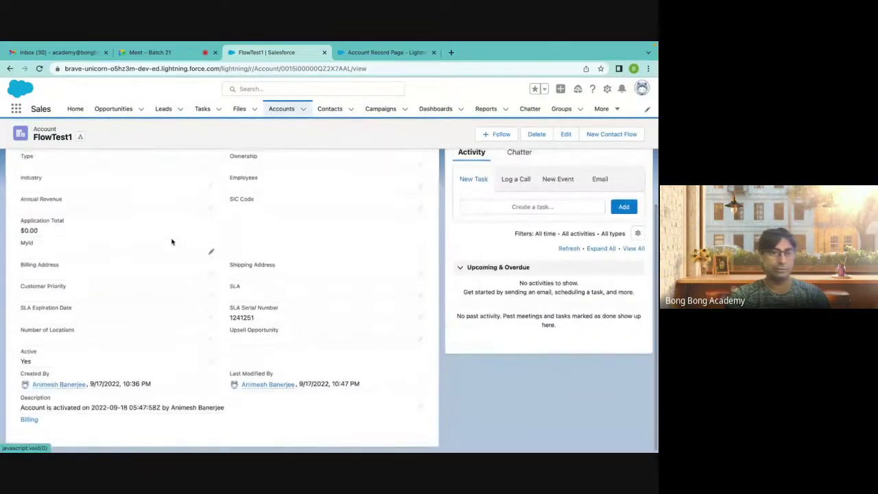
key("super+r")
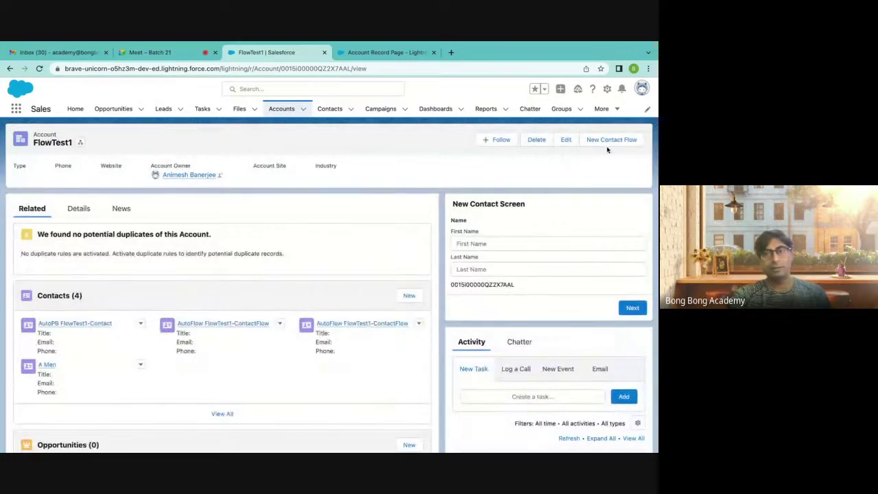
Set the FlowTest1 account's Active field to No and save the record.
scroll(217, 243, "down", 10)
scroll(167, 261, "up", 10)
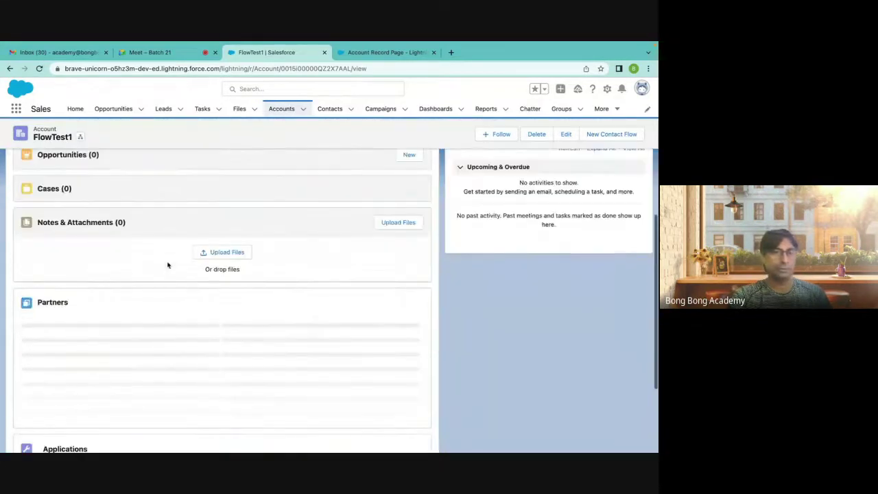
left_click(79, 214)
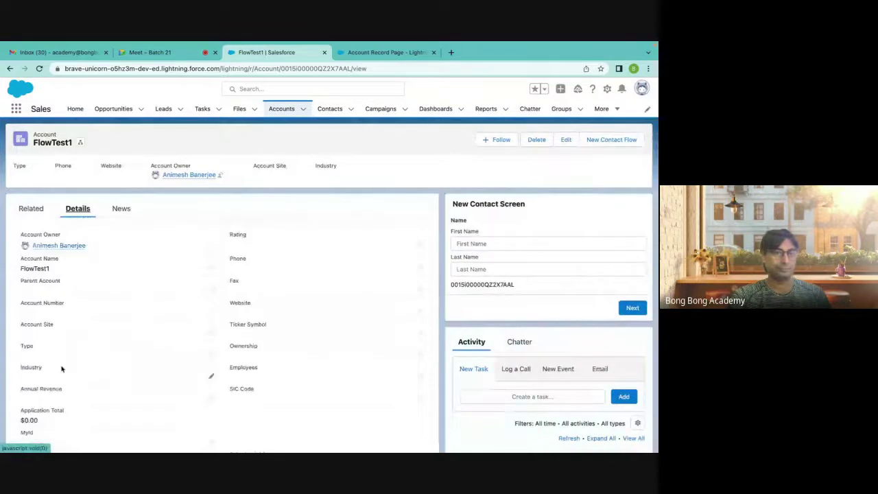
scroll(59, 391, "down", 3)
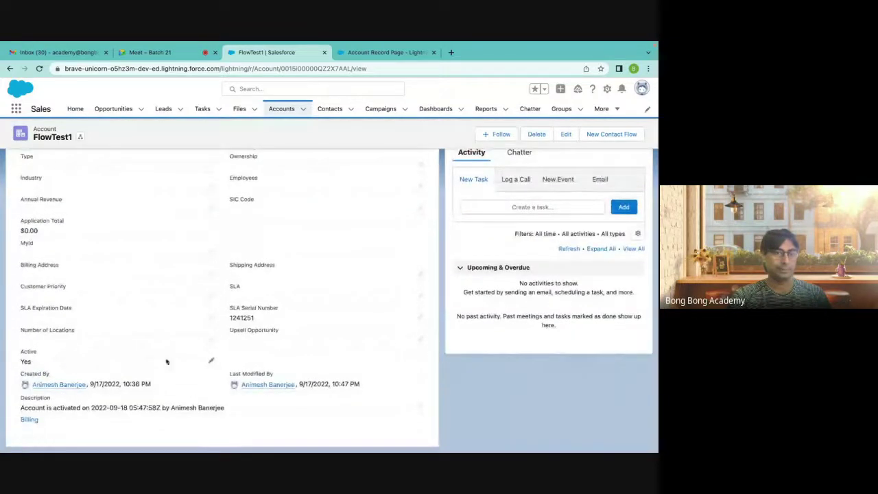
left_click(213, 364)
left_click(108, 369)
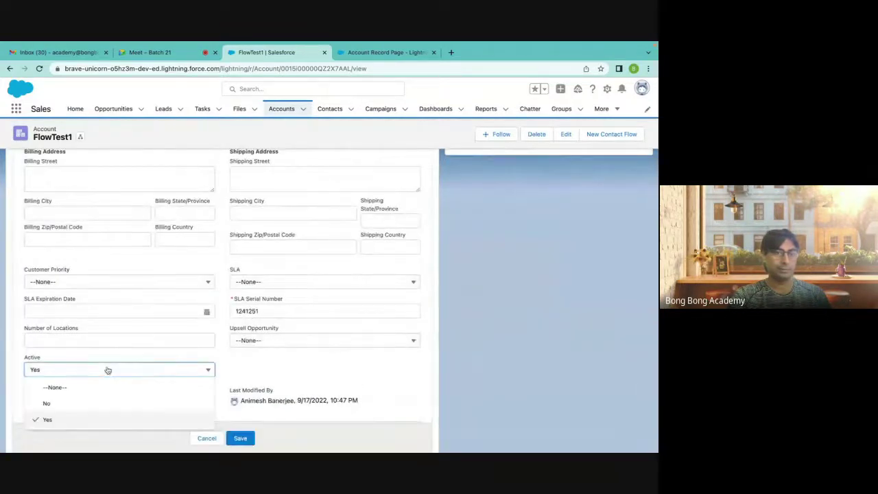
left_click(84, 402)
left_click(240, 438)
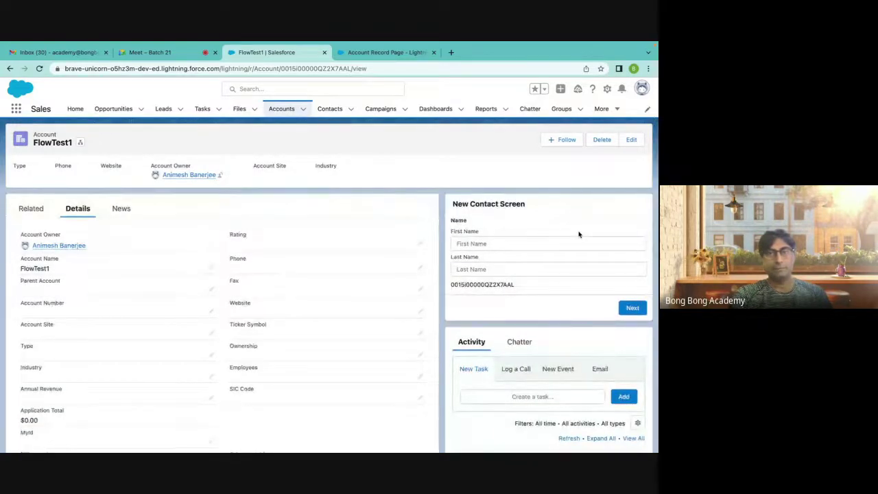
Set the FlowTest1 account's Active field back to Yes and save the record.
scroll(228, 362, "down", 5)
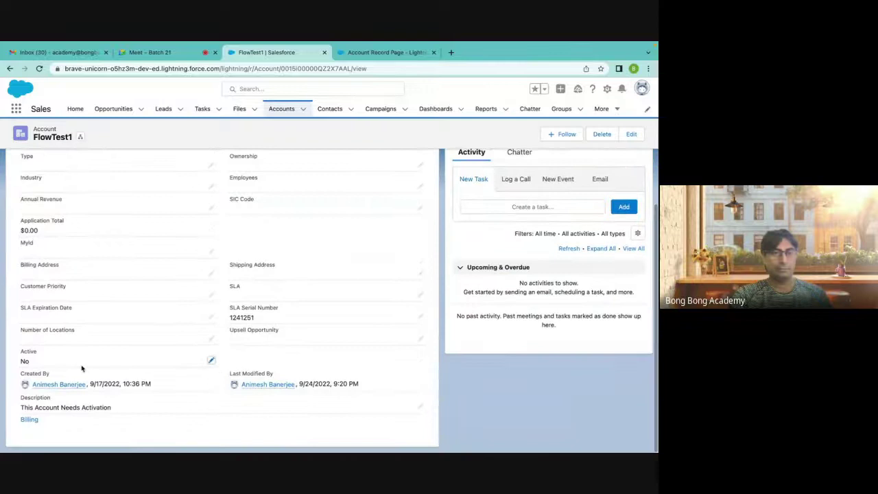
left_click(212, 362)
left_click(211, 362)
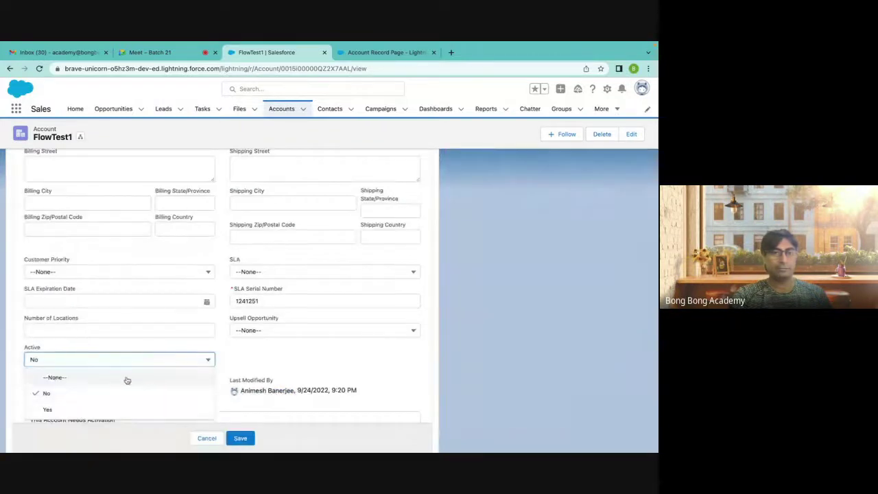
left_click(104, 410)
left_click(252, 440)
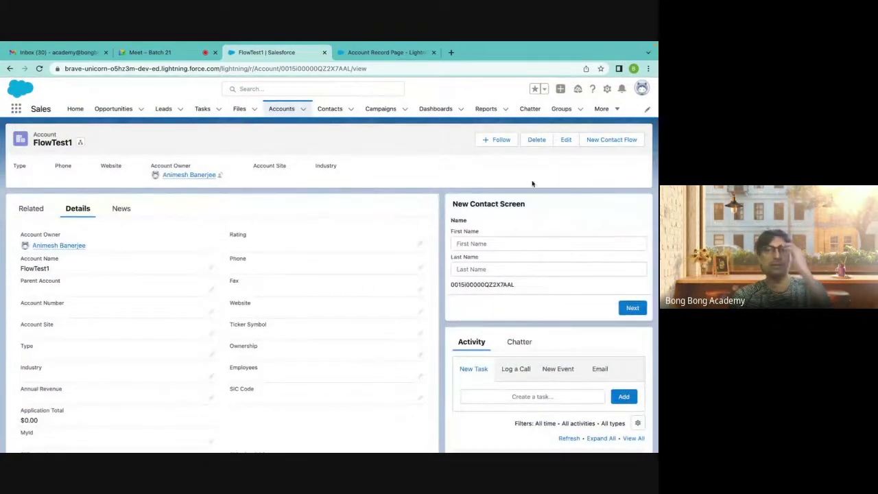
Close the Account Record Page in Lightning App Builder and return to the FlowTest1 account record.
left_click(395, 53)
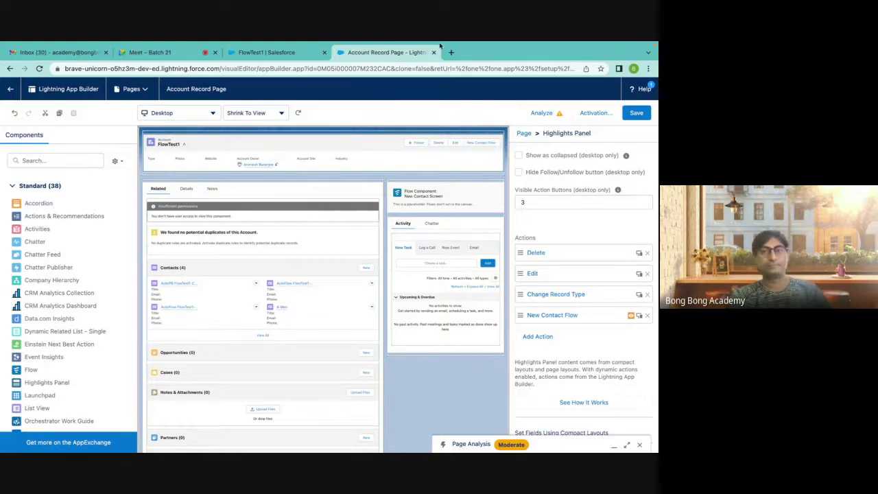
left_click(299, 53)
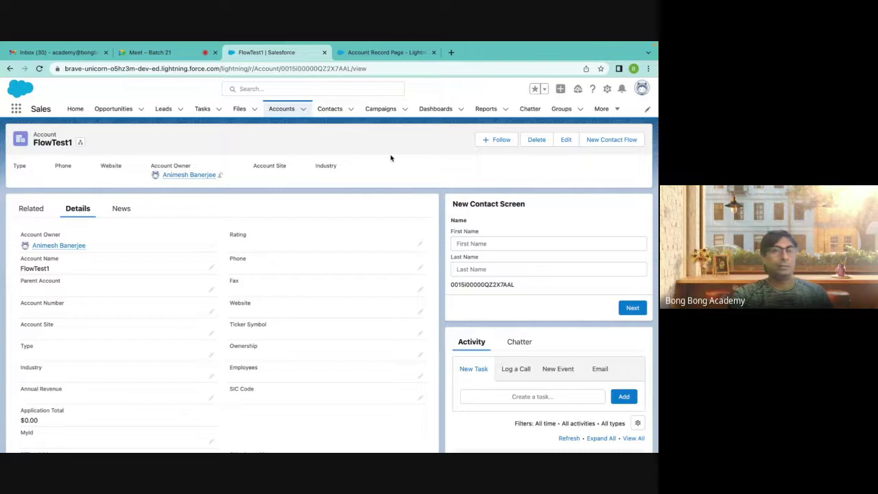
left_click(387, 52)
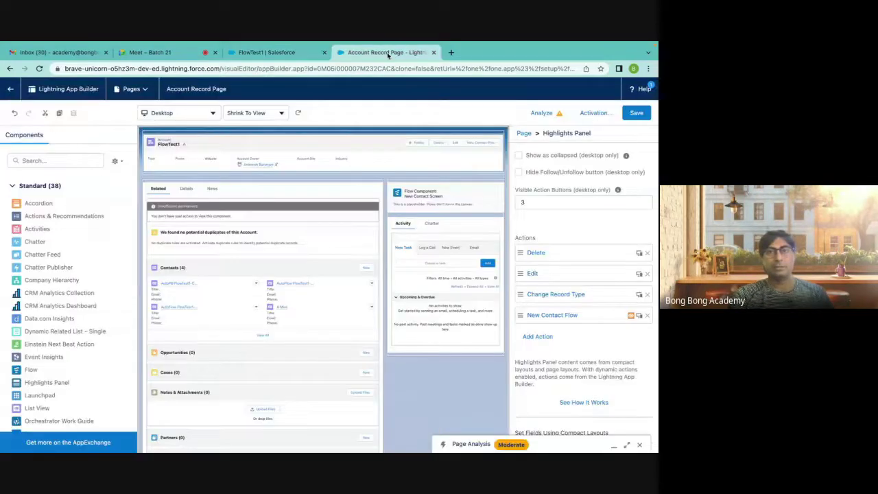
left_click(434, 53)
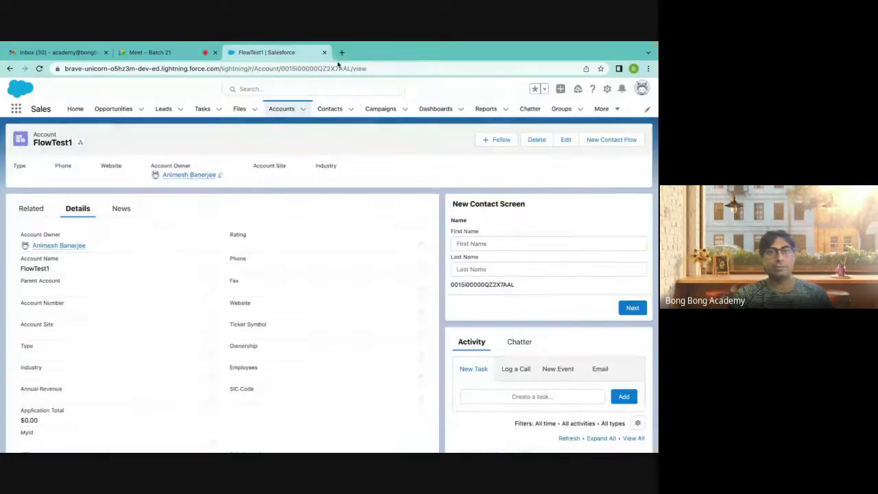
left_click(165, 52)
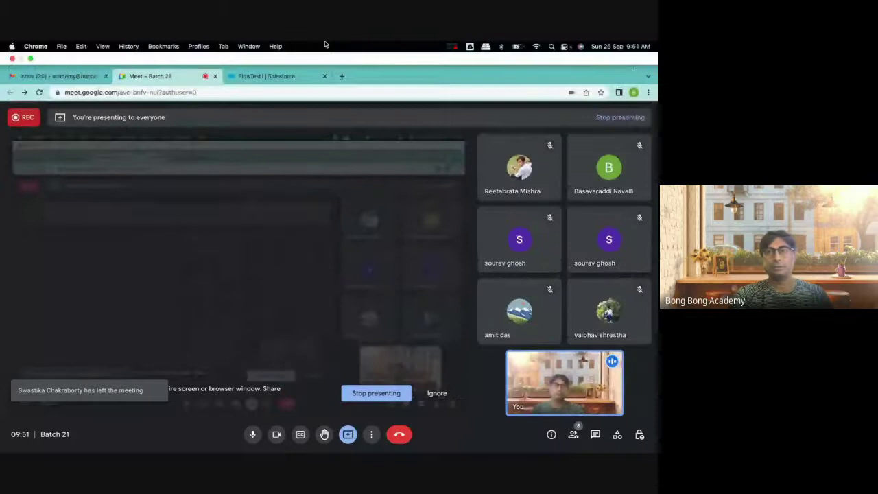
left_click(282, 77)
Open Setup, search for flow and go to the Flows page under Process Automation.
left_click(607, 89)
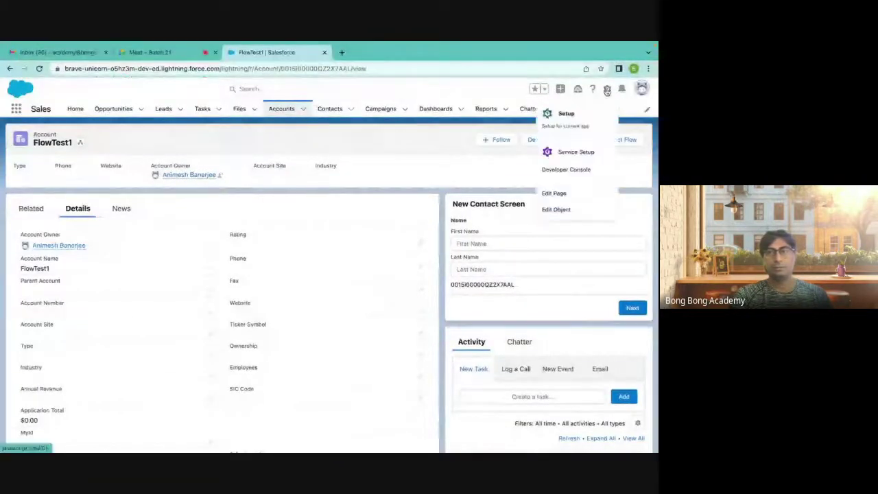
left_click(583, 114)
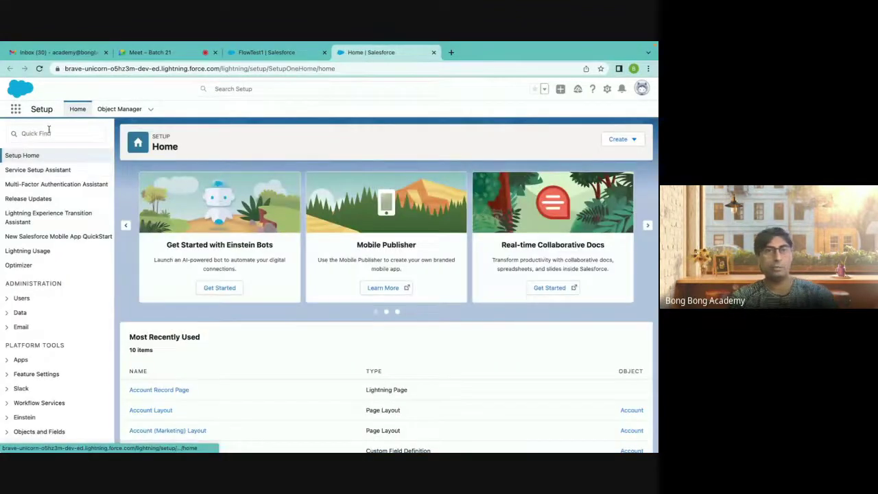
left_click(38, 133)
type("flow")
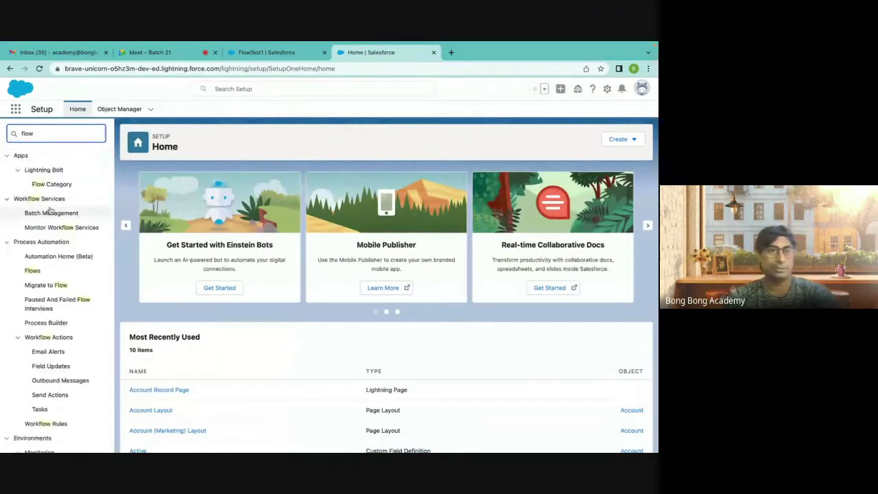
left_click(32, 271)
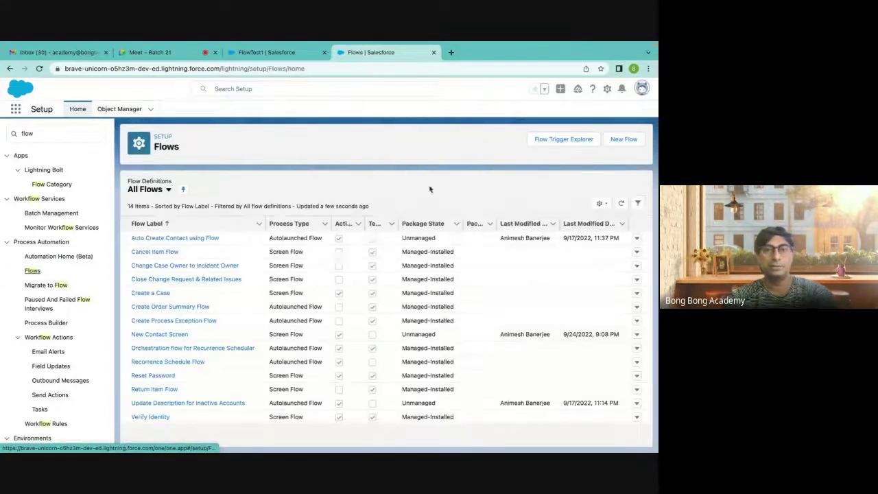
Create a new Schedule-Triggered Flow and switch its canvas to the Free-Form layout.
left_click(623, 140)
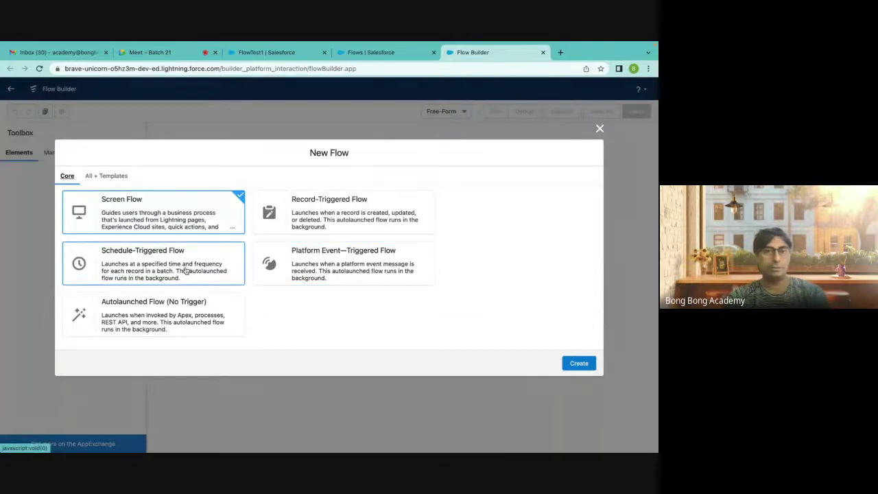
left_click(130, 273)
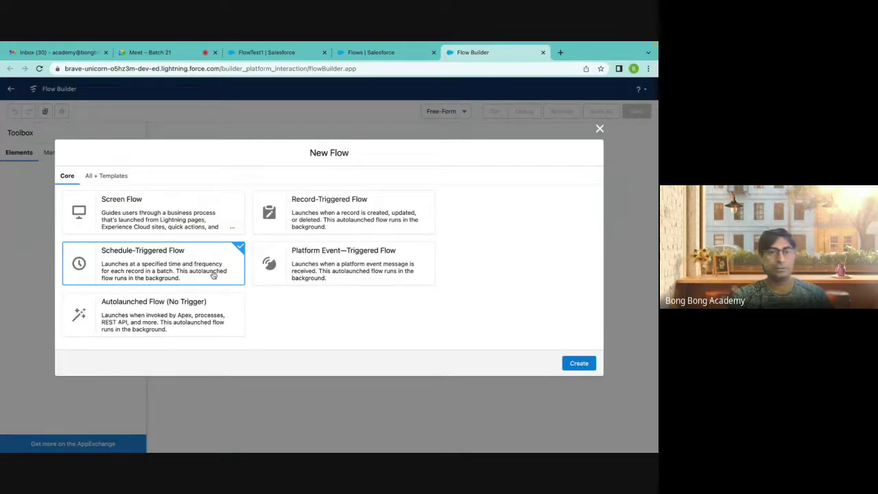
left_click(580, 362)
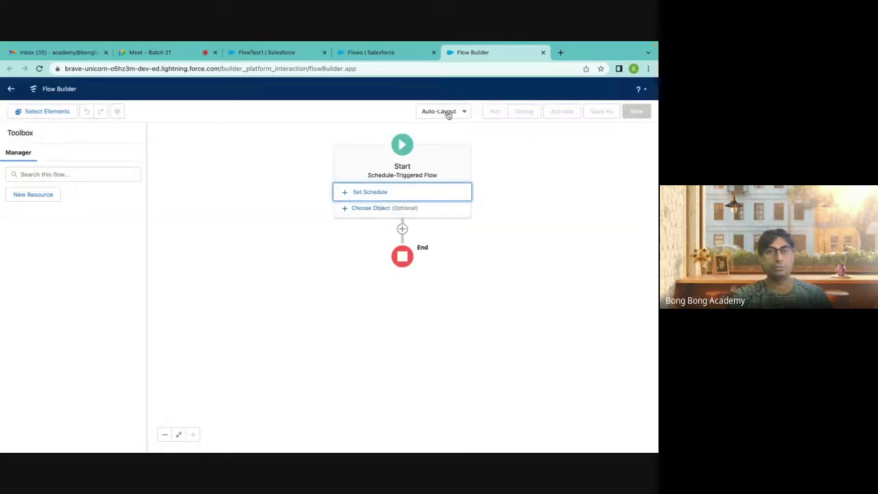
left_click(449, 113)
left_click(442, 144)
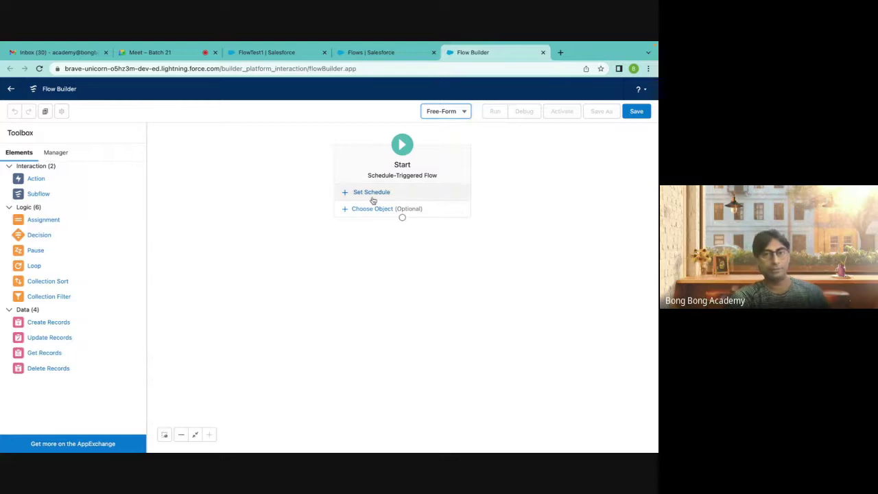
Schedule the flow to start Sep 25, 2022 at 12:00 AM with a Daily frequency.
left_click(379, 196)
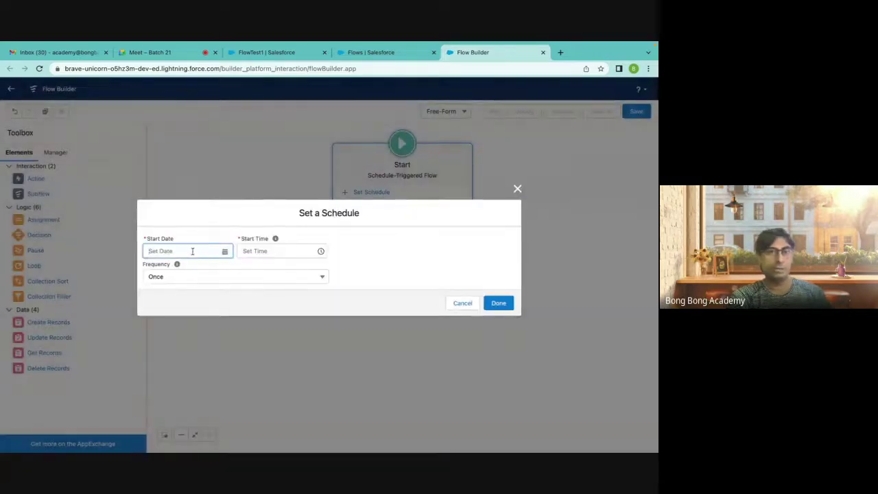
left_click(192, 250)
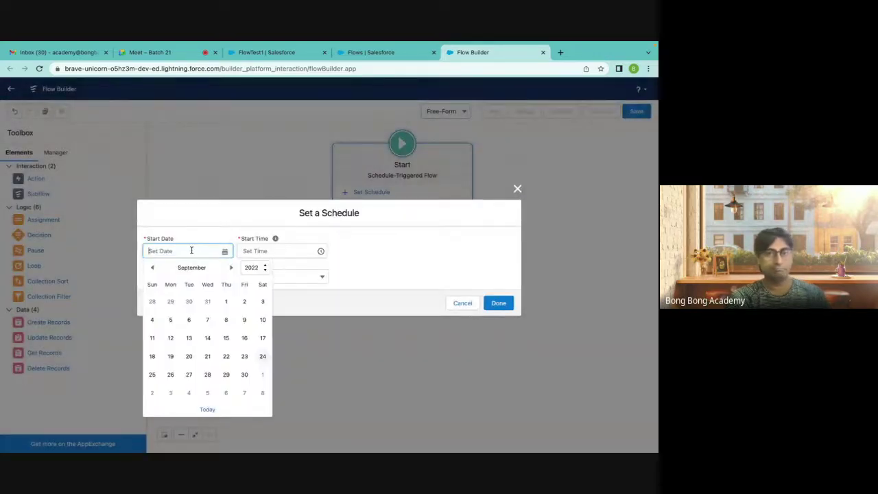
left_click(151, 374)
left_click(297, 249)
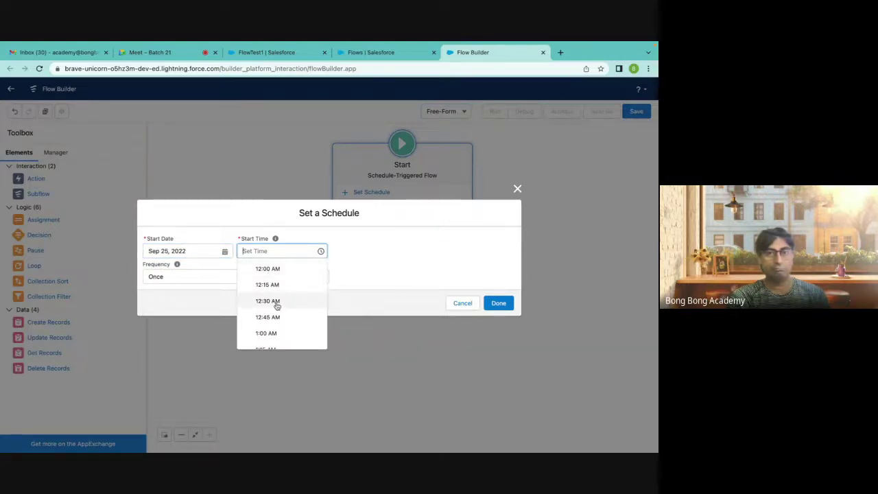
left_click(267, 269)
left_click(199, 278)
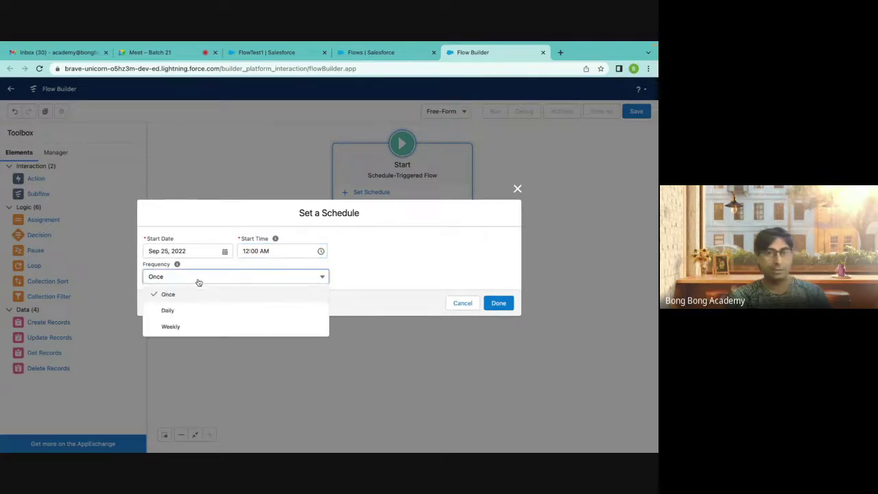
left_click(191, 310)
left_click(367, 274)
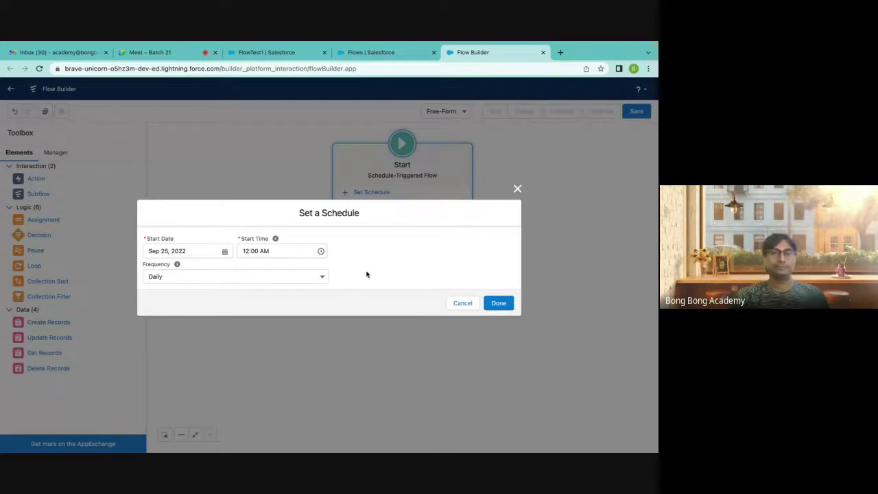
left_click(500, 304)
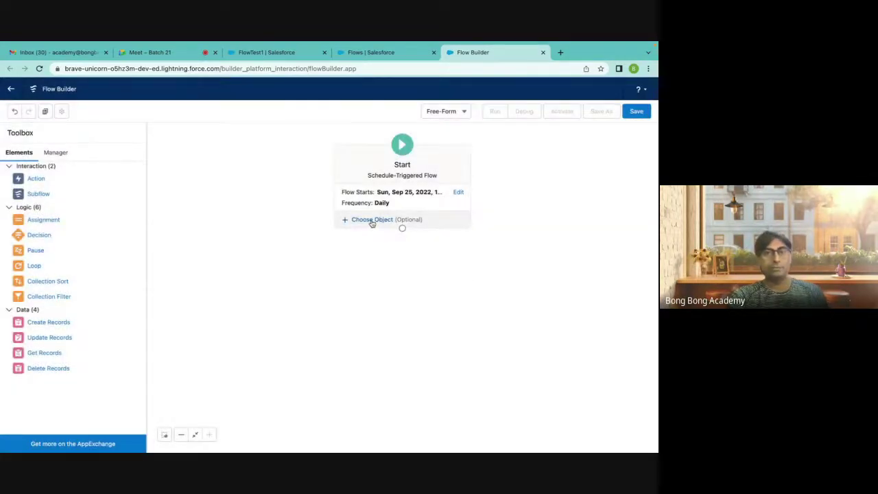
Choose Account as the object whose records the scheduled flow runs on.
left_click(372, 220)
left_click(247, 273)
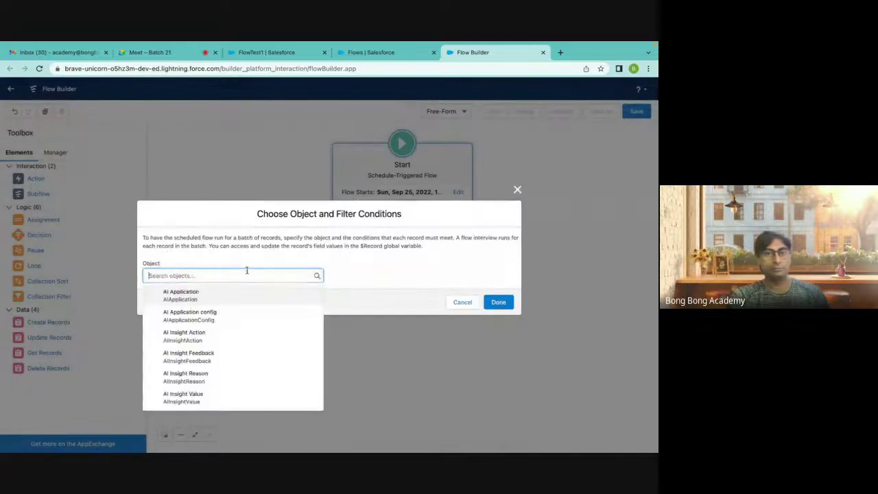
type("Acc")
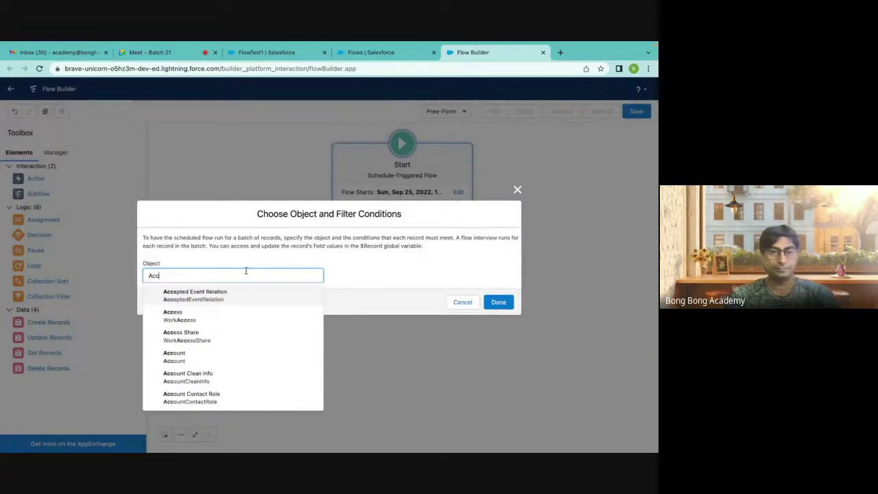
type("ount")
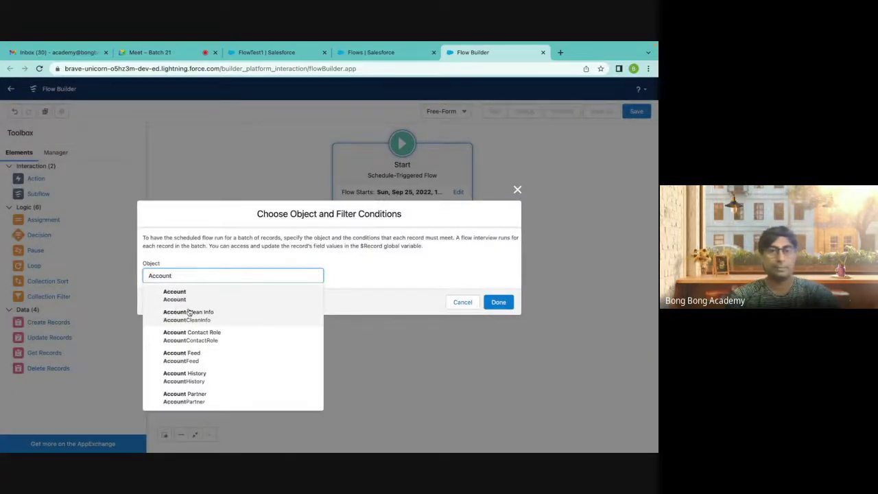
left_click(185, 295)
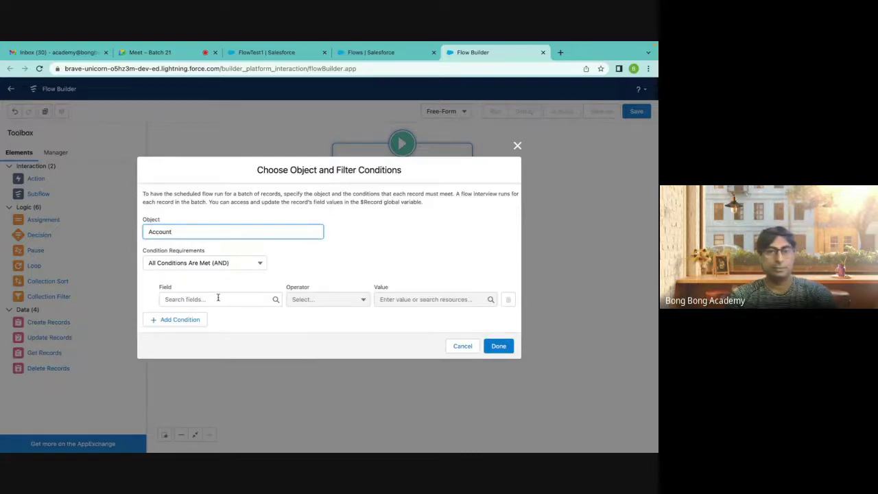
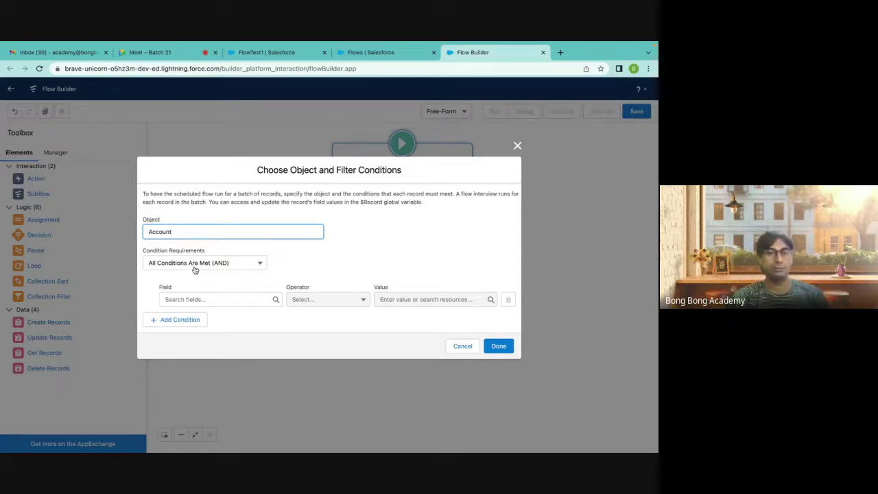
Filter the scheduled flow's Account records with the condition Active__c Equals No and confirm the start conditions.
left_click(203, 299)
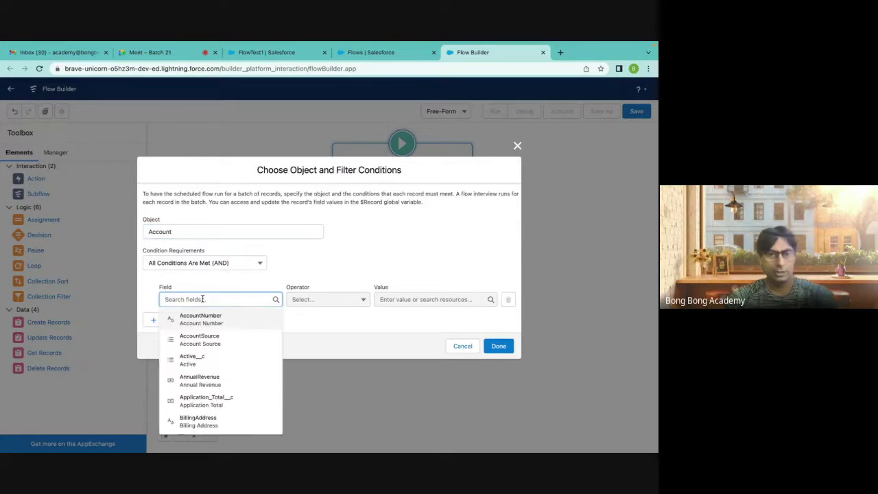
left_click(200, 356)
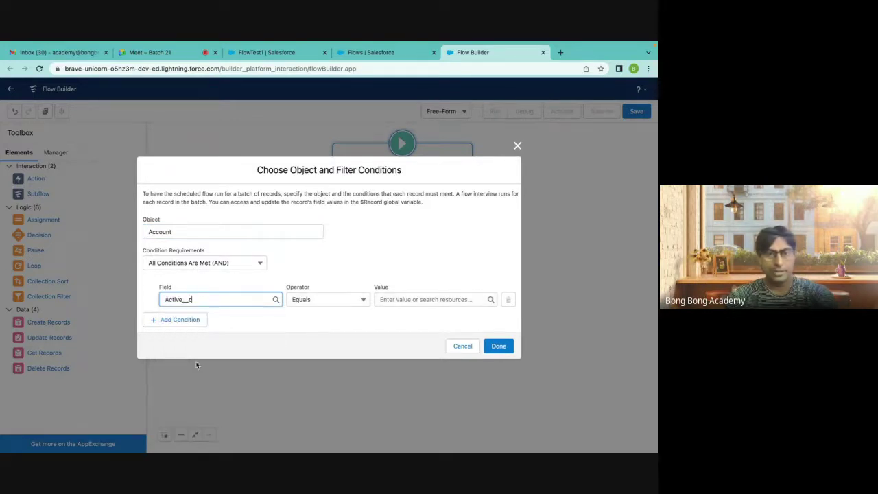
left_click(334, 300)
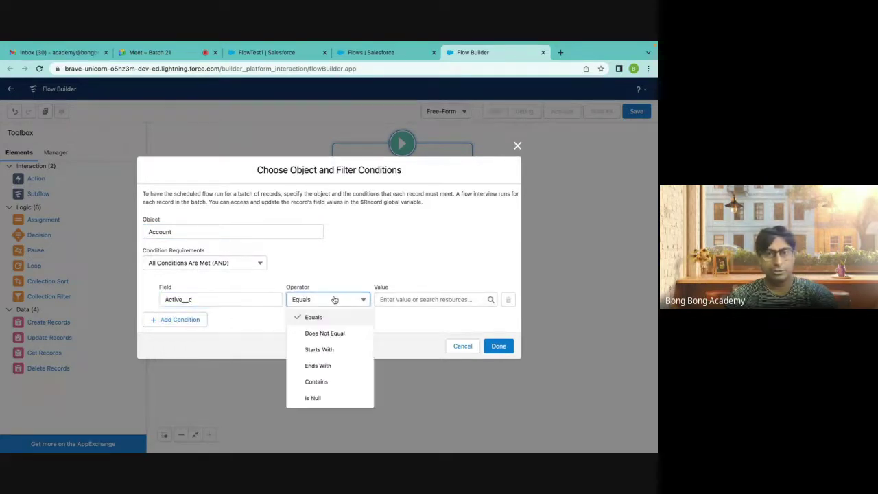
left_click(398, 300)
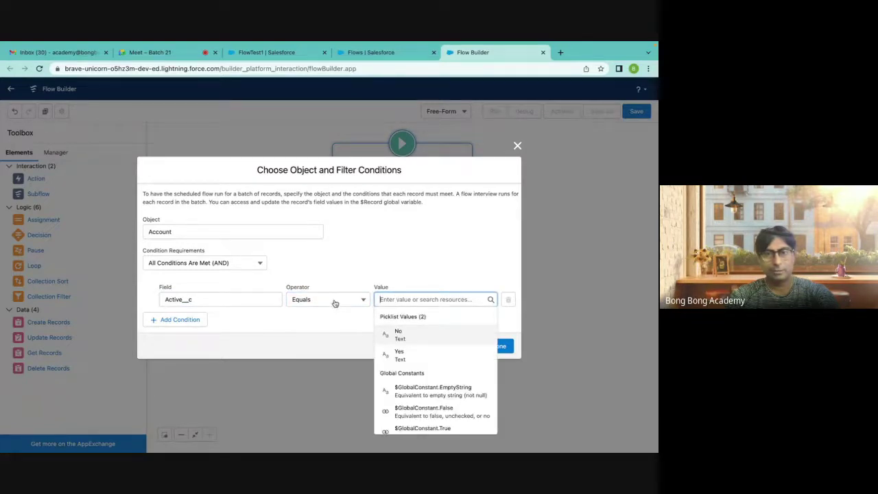
left_click(405, 336)
left_click(331, 252)
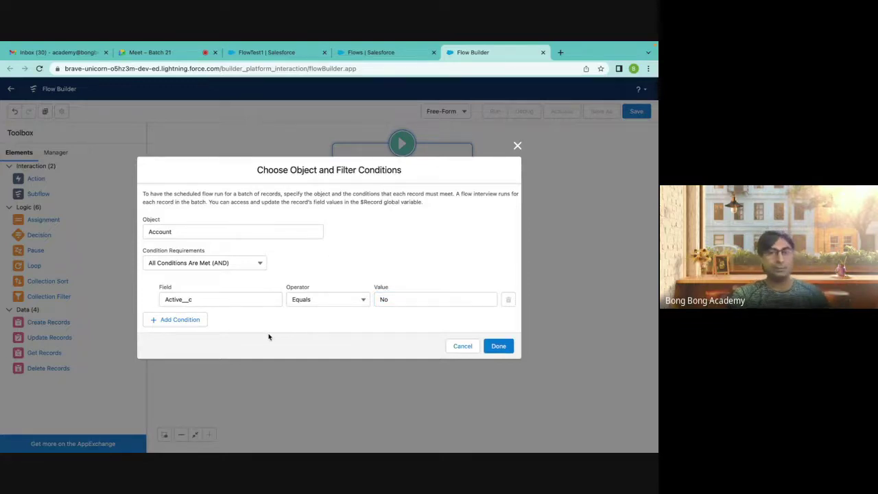
left_click(498, 347)
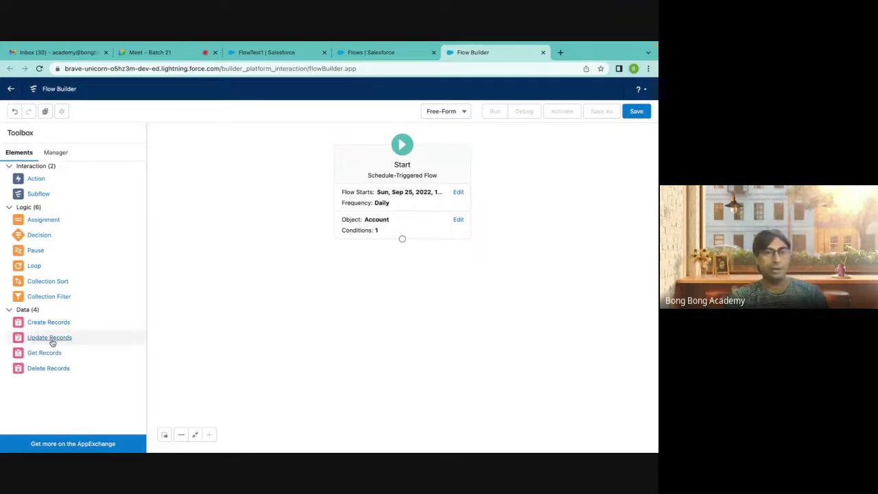
Add an Update Records element below the Start element and label it Activate Account.
left_click_drag(53, 342, 398, 289)
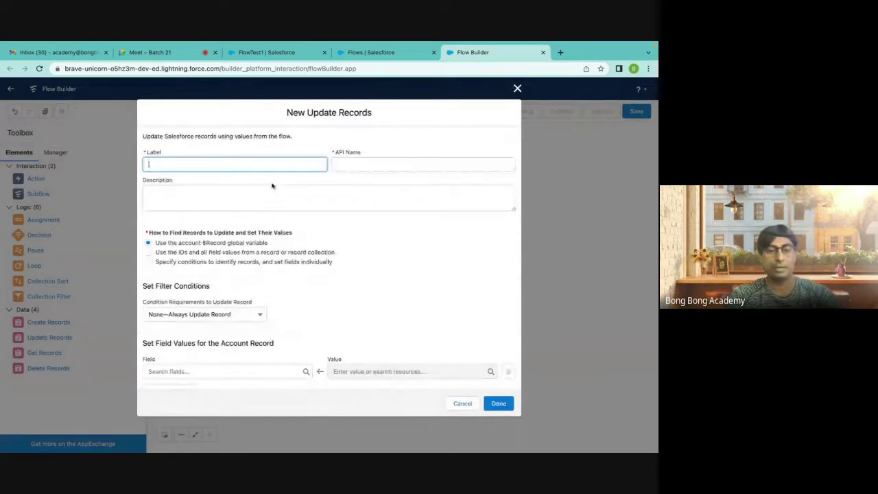
type("Activate ")
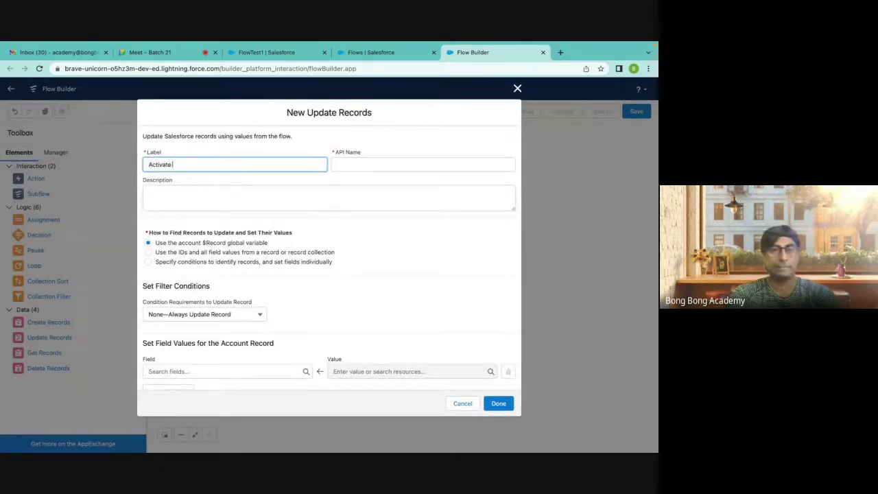
type("Account")
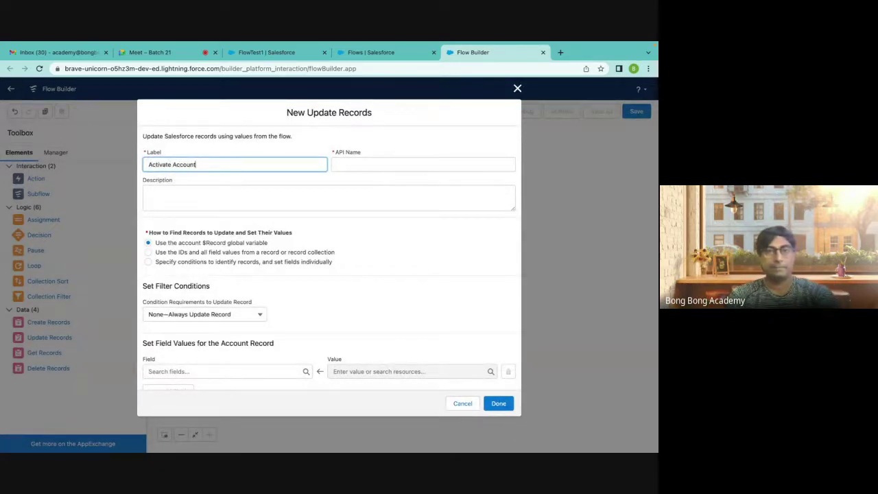
left_click(369, 263)
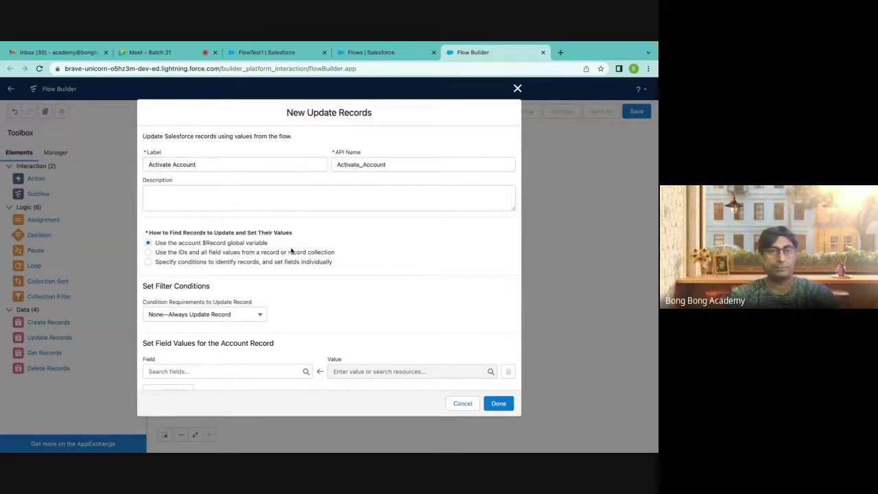
Set the Account record's Active__c field to the value Yes in the Activate Account update.
scroll(251, 278, "down", 1)
left_click(181, 357)
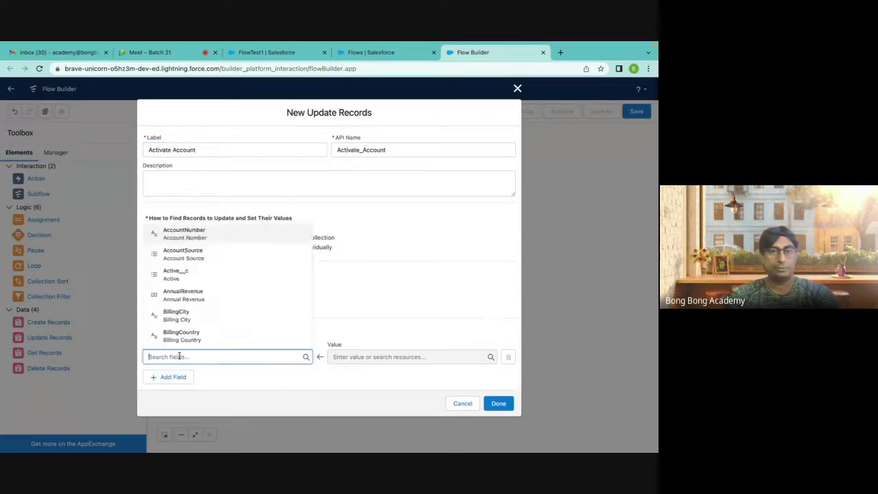
left_click(262, 276)
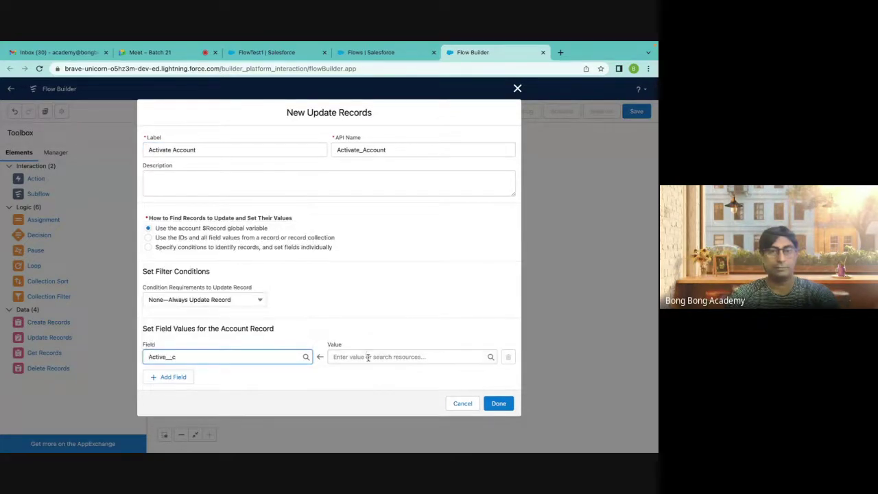
left_click(359, 285)
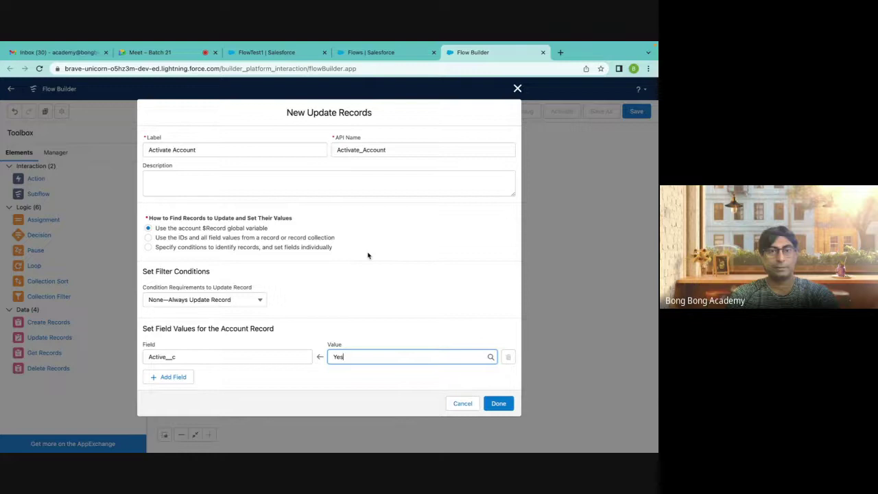
scroll(367, 255, "up", 1)
scroll(356, 252, "down", 1)
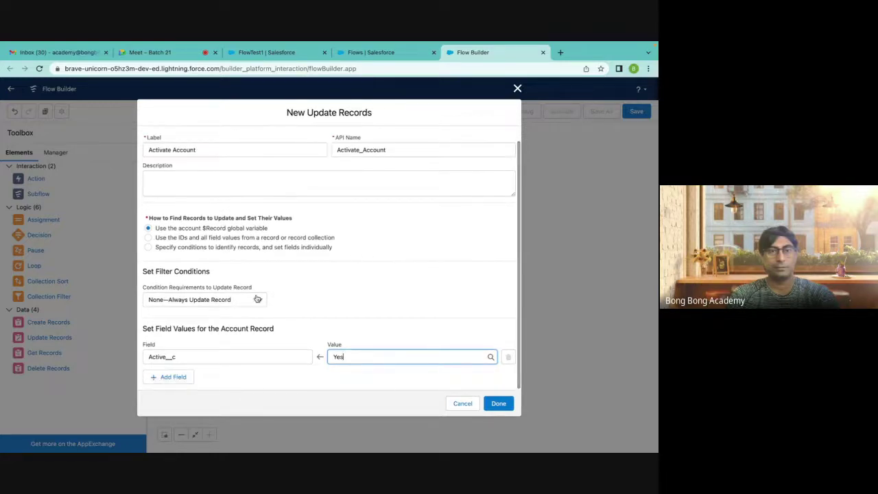
left_click(244, 299)
left_click(300, 273)
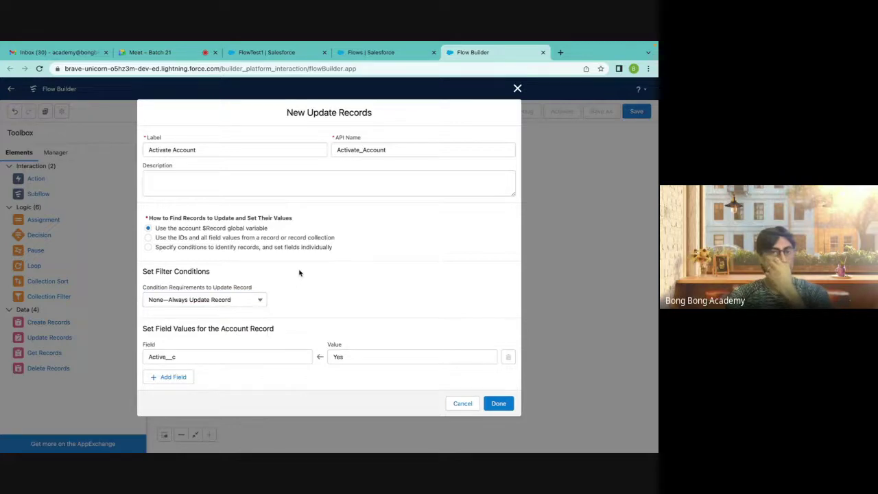
scroll(299, 273, "up", 1)
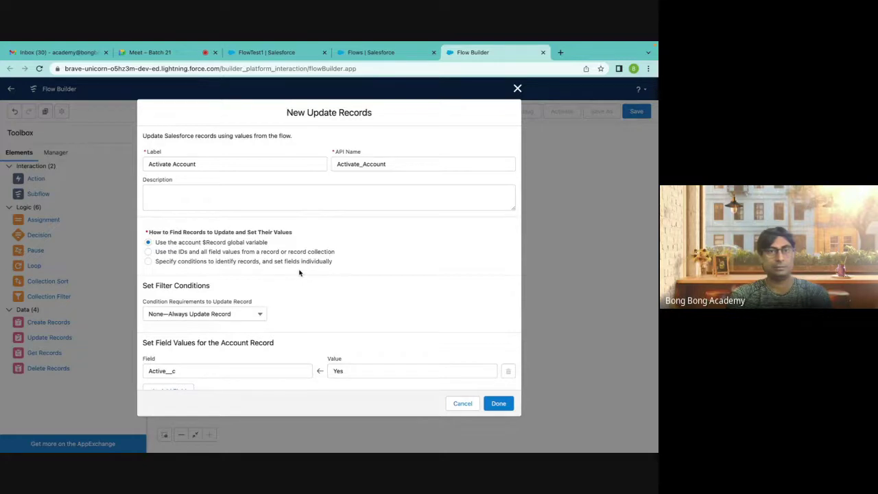
scroll(299, 273, "down", 1)
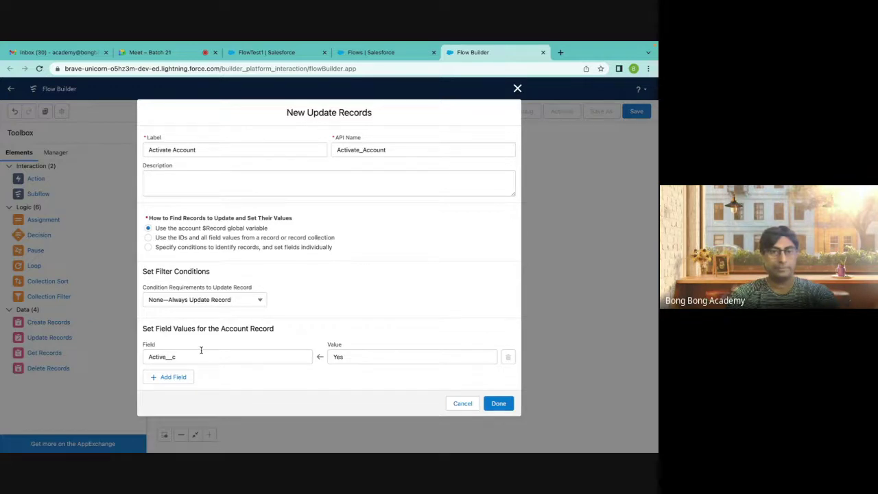
scroll(201, 350, "up", 1)
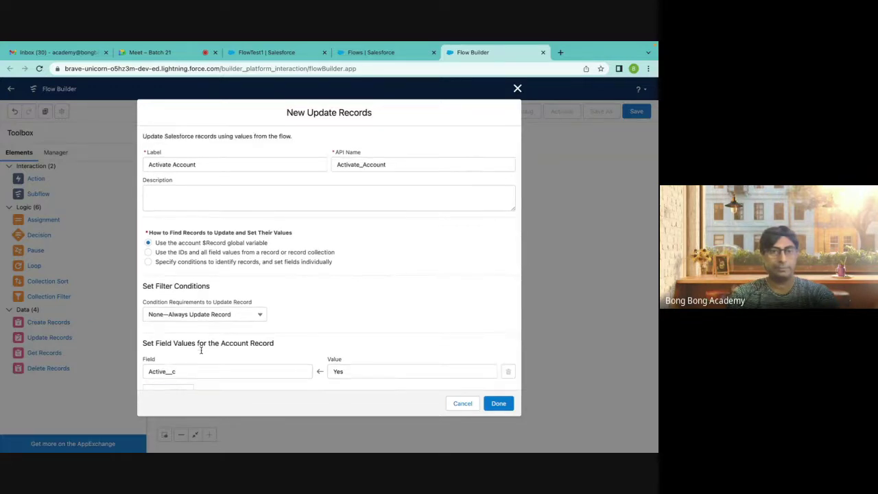
Require All Conditions Are Met (AND) for the record update and choose Id as the condition's field.
left_click(197, 316)
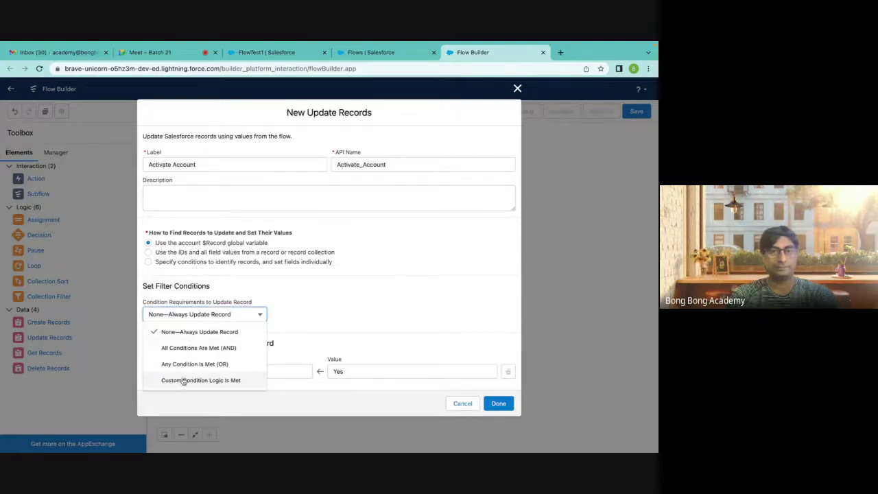
left_click(192, 348)
left_click(211, 351)
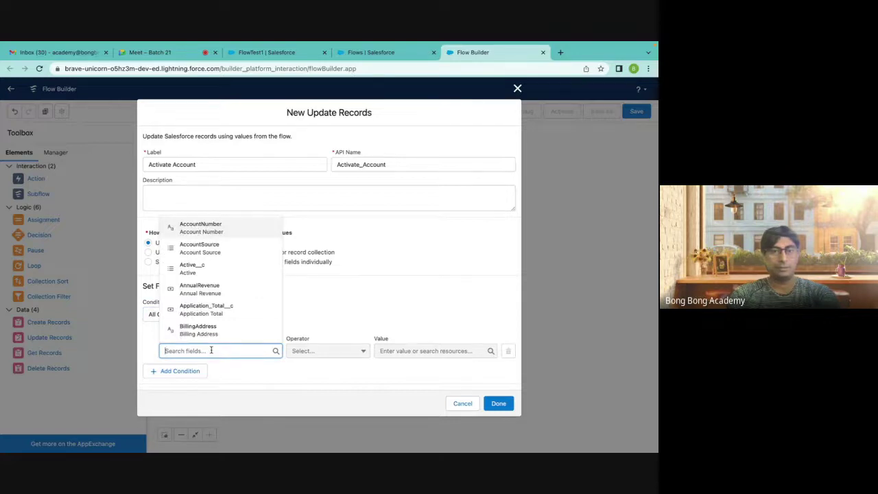
type("id")
left_click(210, 288)
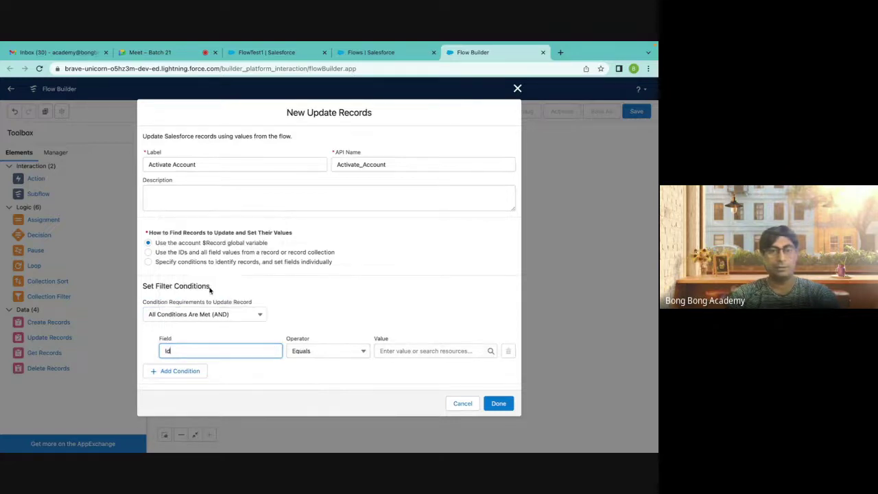
Complete the Id Equals condition with the value $Record > Account ID and confirm the Update Records element.
left_click(381, 351)
type("rec")
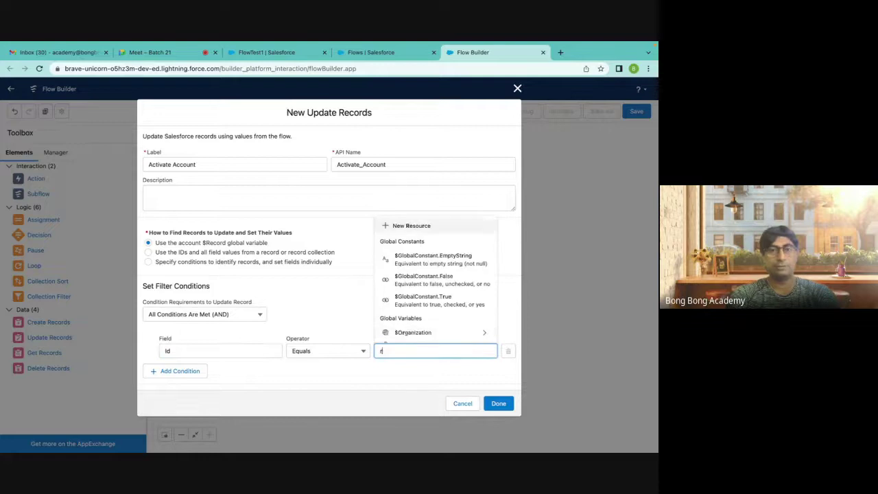
left_click(423, 330)
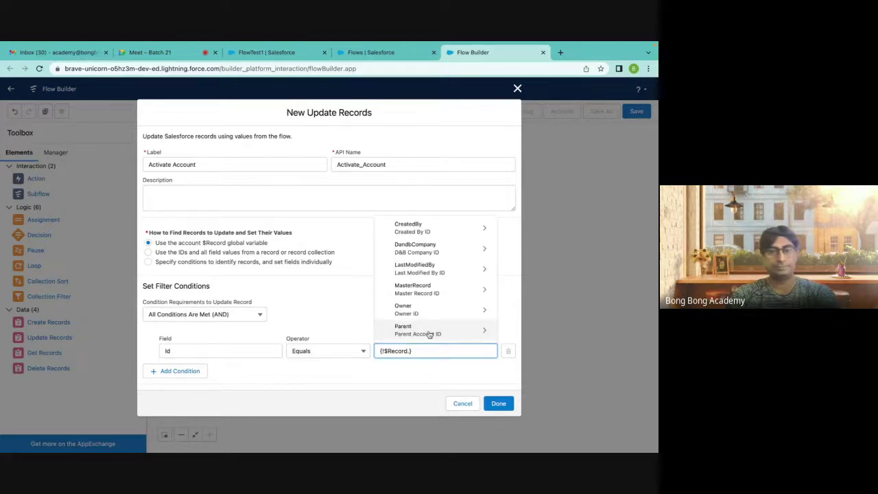
key("Down")
type("Id")
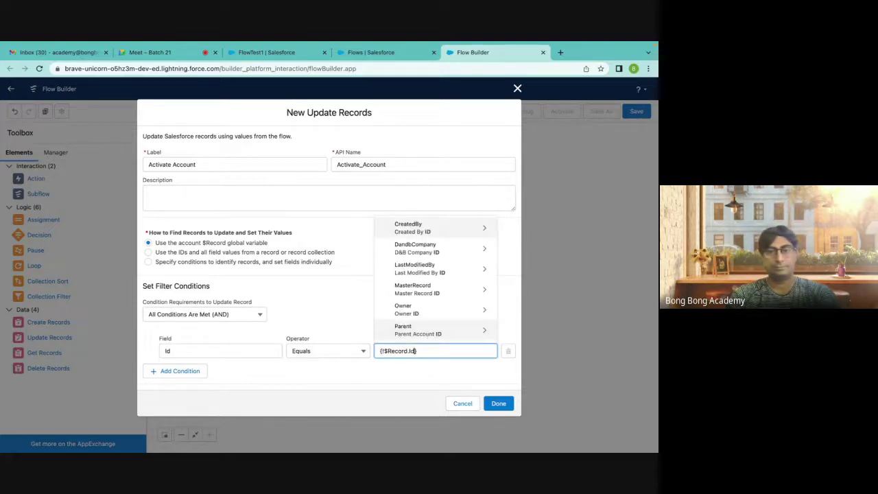
scroll(427, 331, "down", 3)
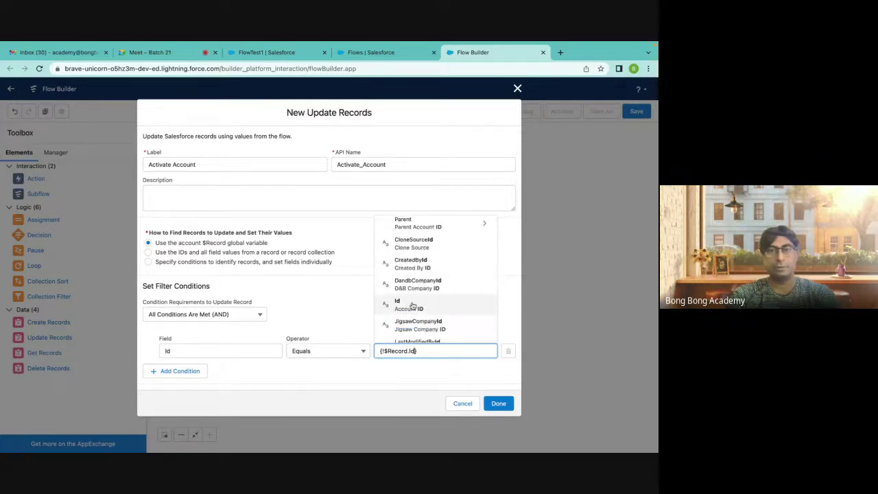
left_click(412, 305)
scroll(418, 328, "down", 2)
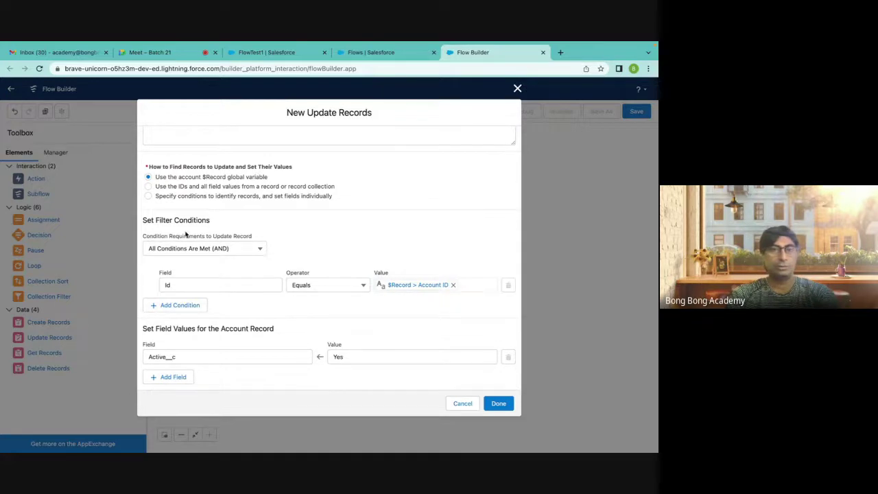
scroll(185, 232, "up", 3)
scroll(185, 232, "down", 3)
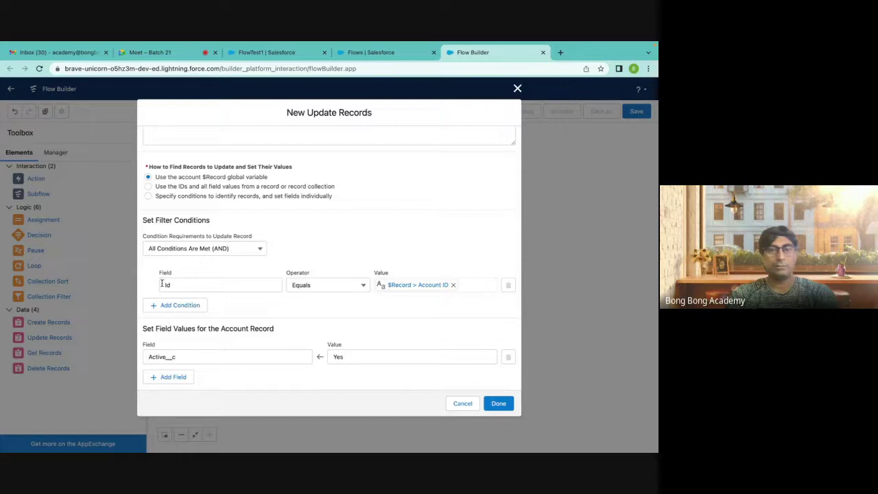
scroll(247, 231, "up", 1)
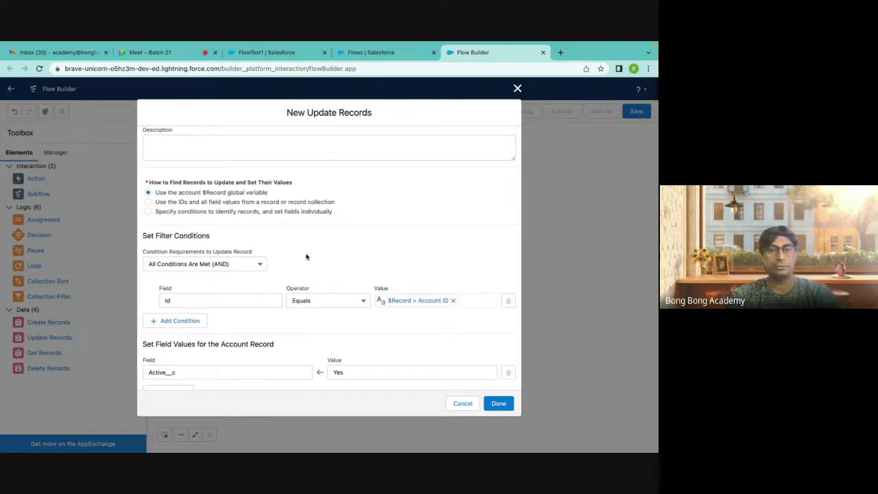
scroll(266, 271, "down", 1)
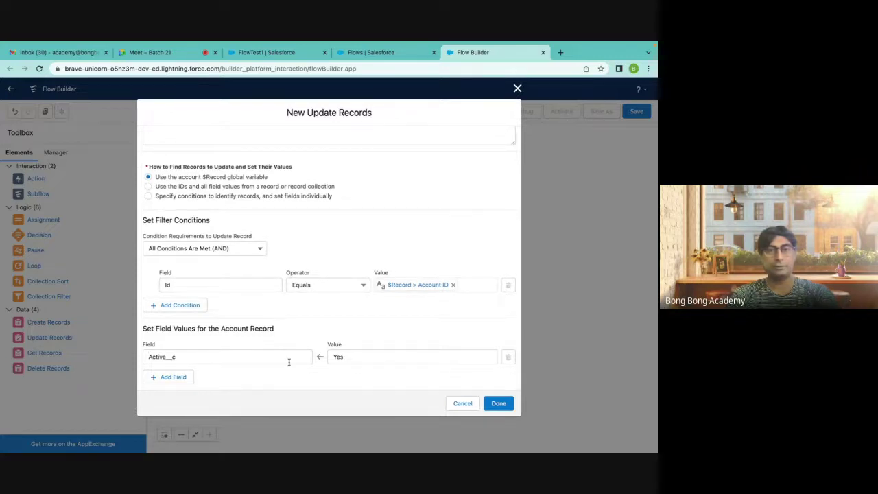
left_click(507, 406)
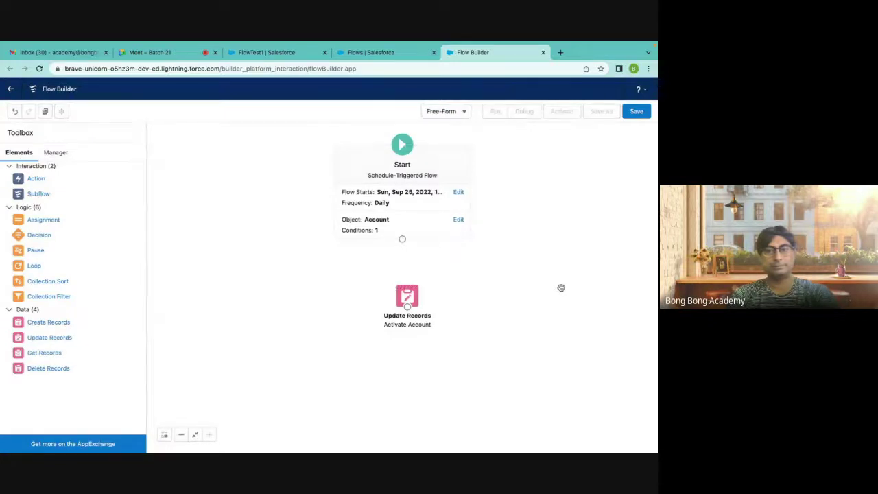
Review the Activate Account element's settings without changing them, and connect the Start element to it.
double_click(407, 297)
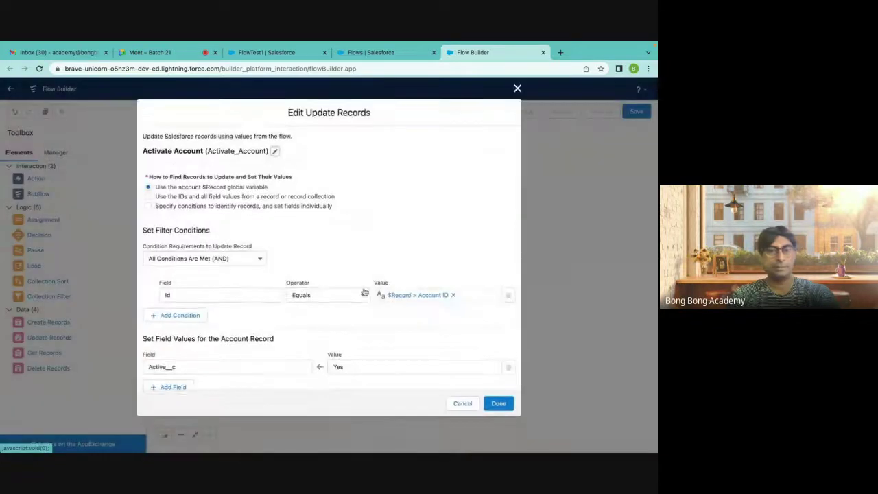
scroll(364, 291, "up", 1)
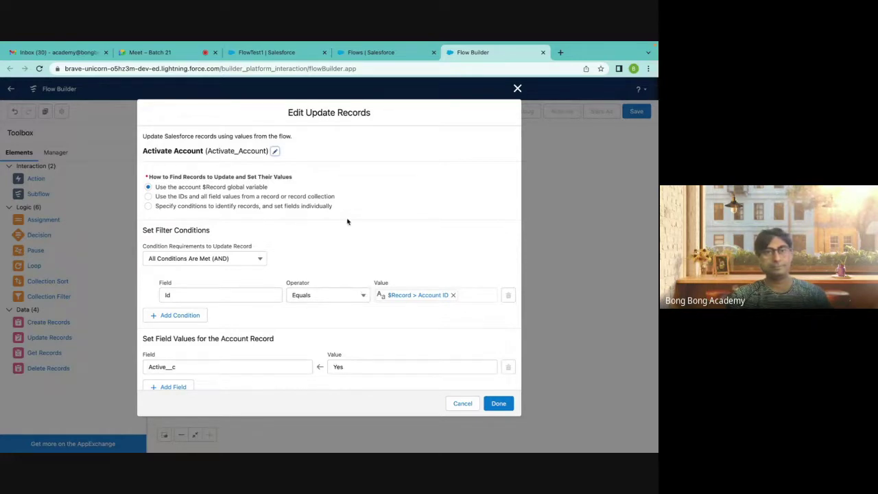
scroll(348, 223, "down", 1)
left_click(518, 89)
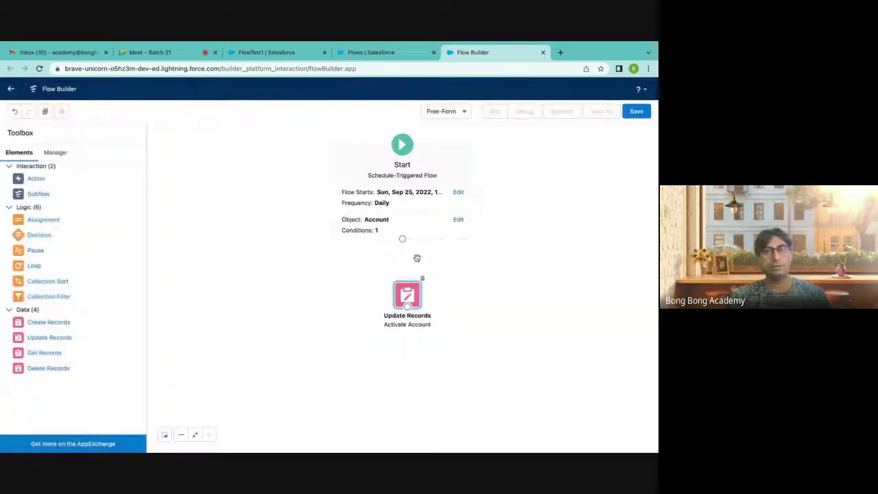
left_click_drag(402, 241, 405, 295)
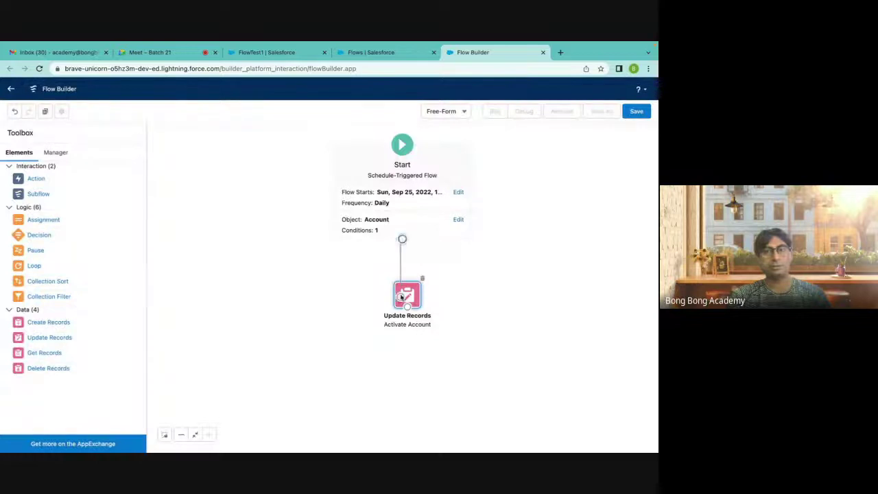
Save the flow with the label Auto Activate Accounts, letting the API name fill in from the label.
left_click(636, 111)
left_click(225, 231)
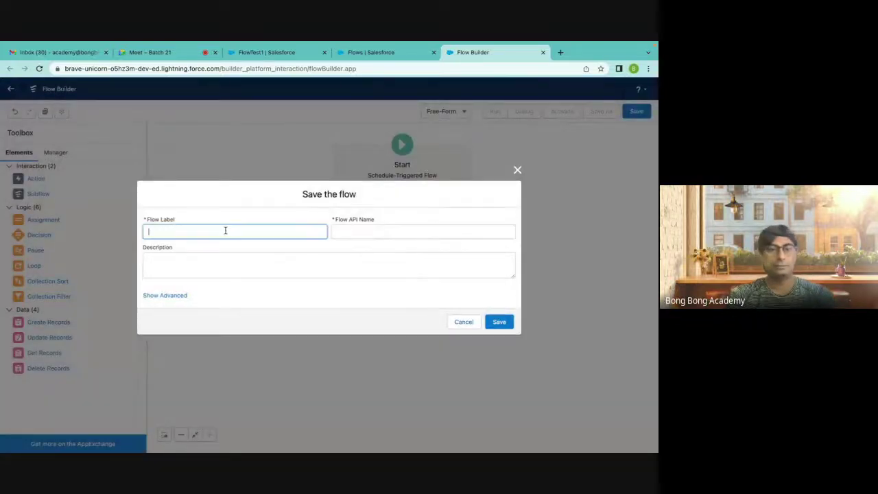
type("Auto Activate Accounts")
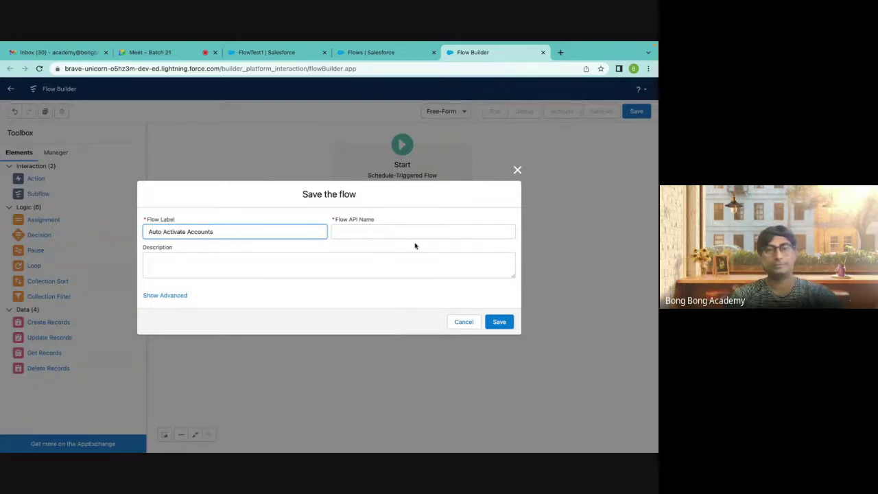
key("Tab")
left_click(499, 321)
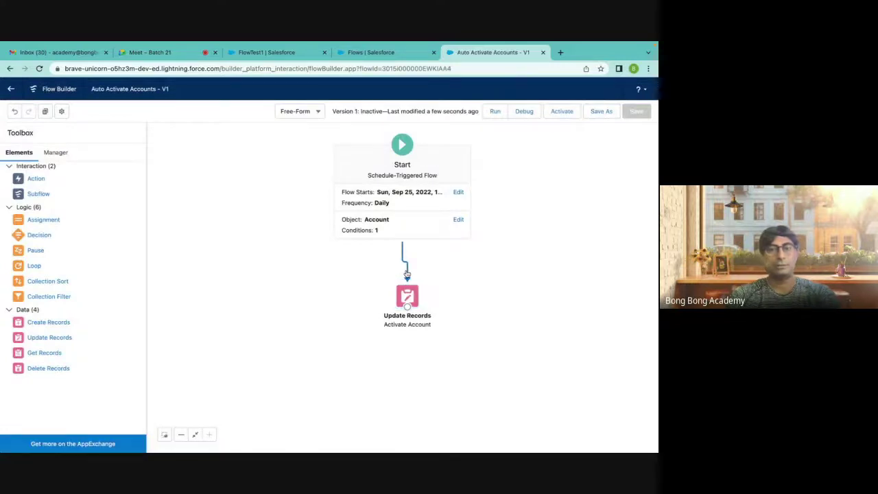
Disconnect the Activate Account element from Start and move it further down the canvas to make room between them.
left_click_drag(406, 297, 402, 352)
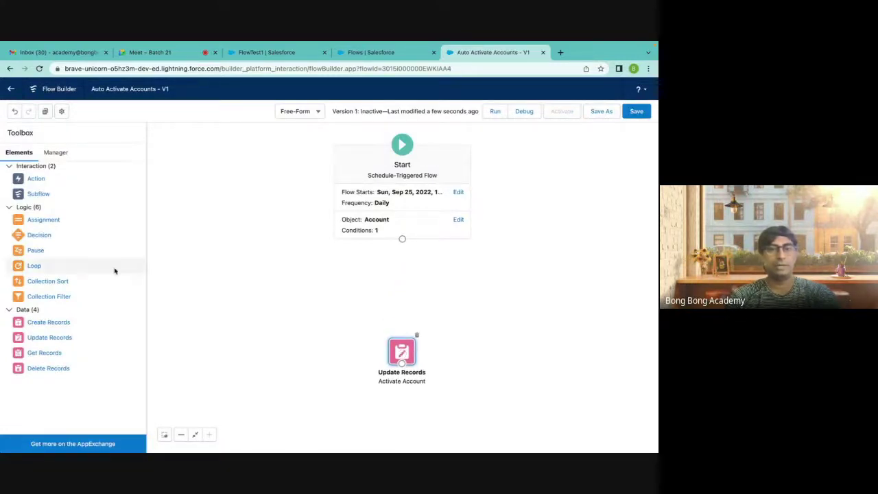
left_click_drag(44, 238, 404, 284)
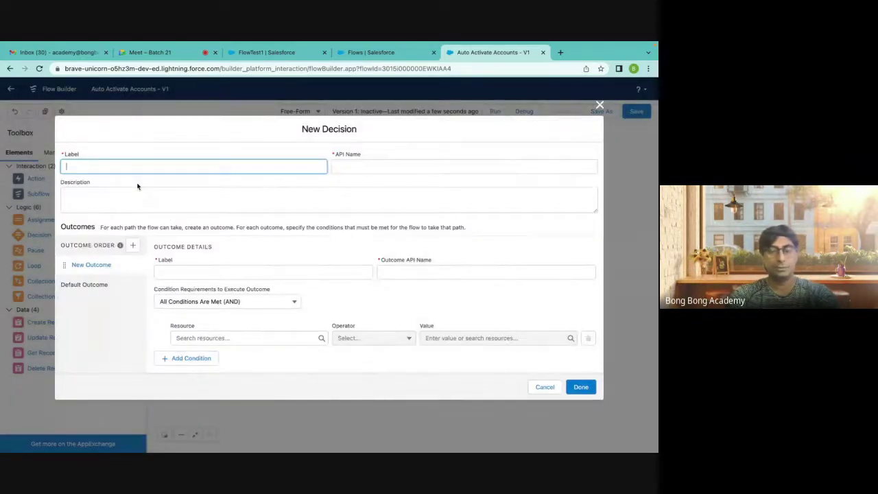
type("Has Contacts")
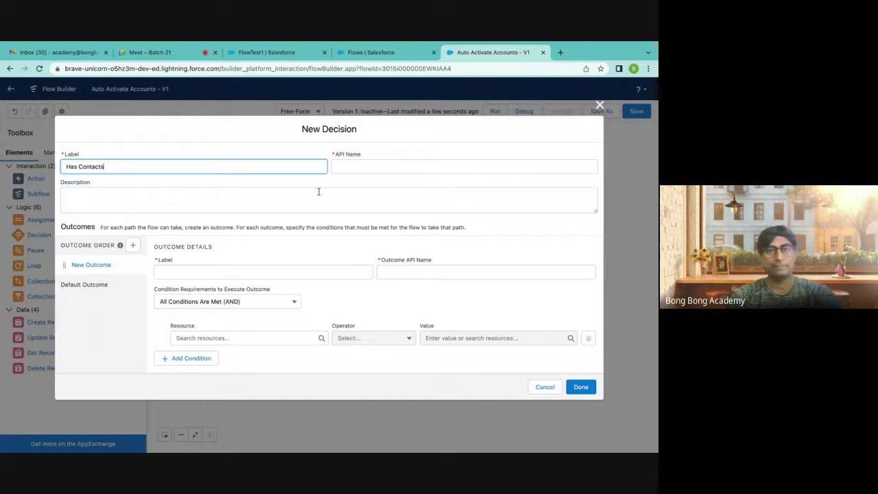
left_click(359, 169)
left_click(176, 274)
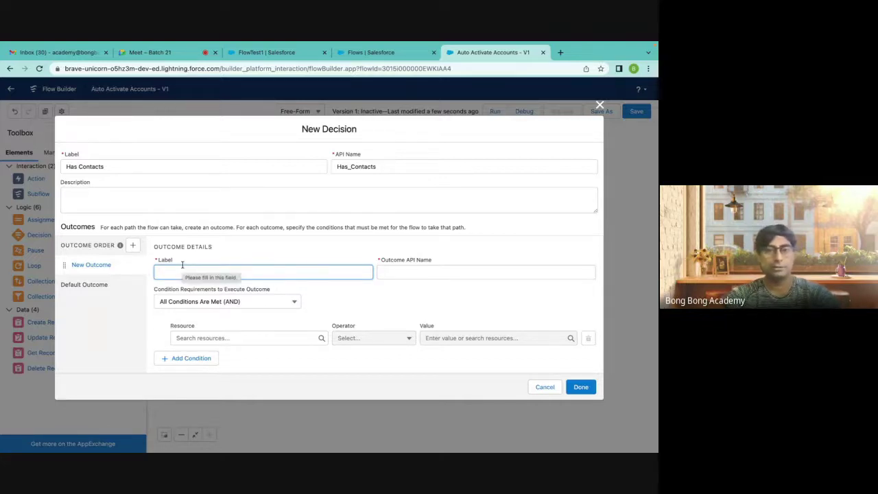
type("Has")
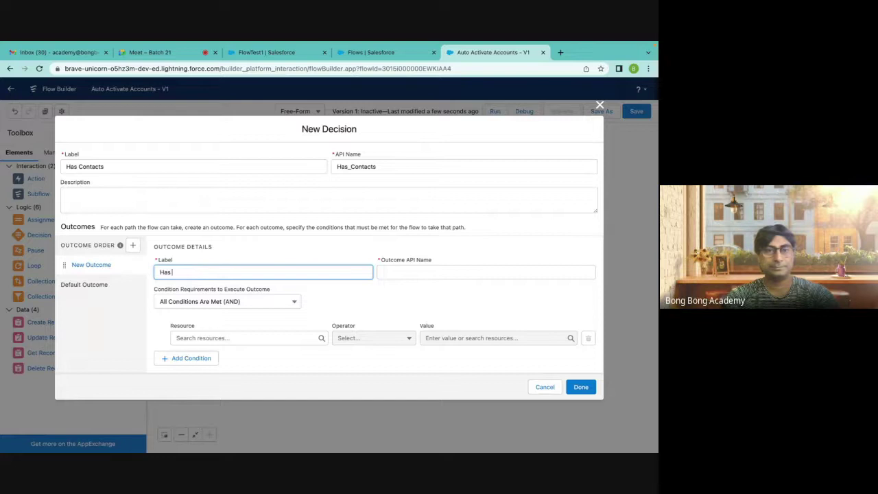
type(" Contacts")
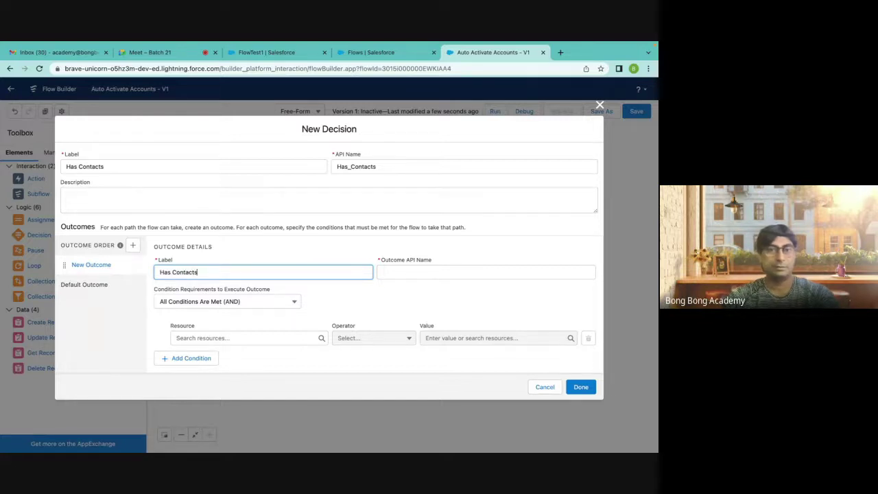
left_click(394, 272)
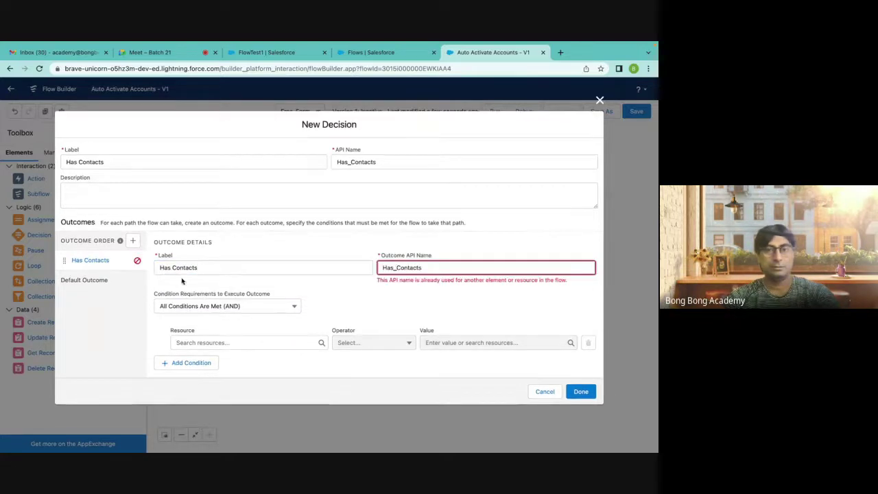
double_click(71, 162)
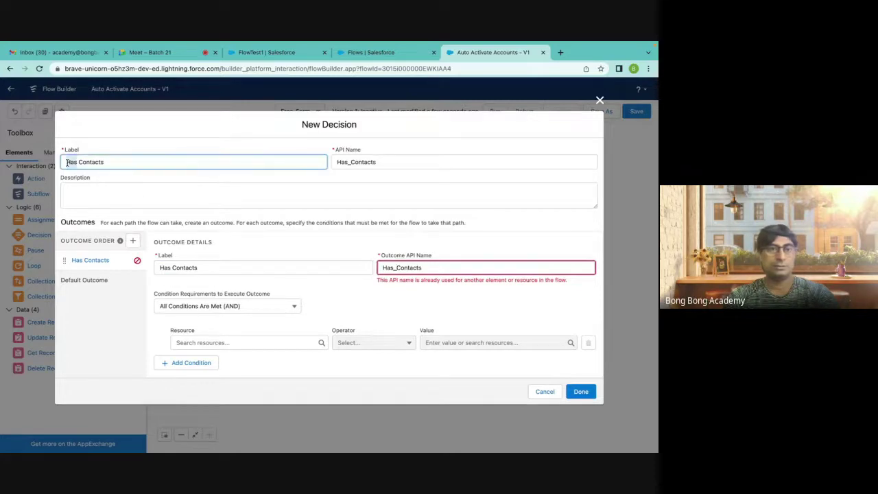
type("Check")
key("BackSpace")
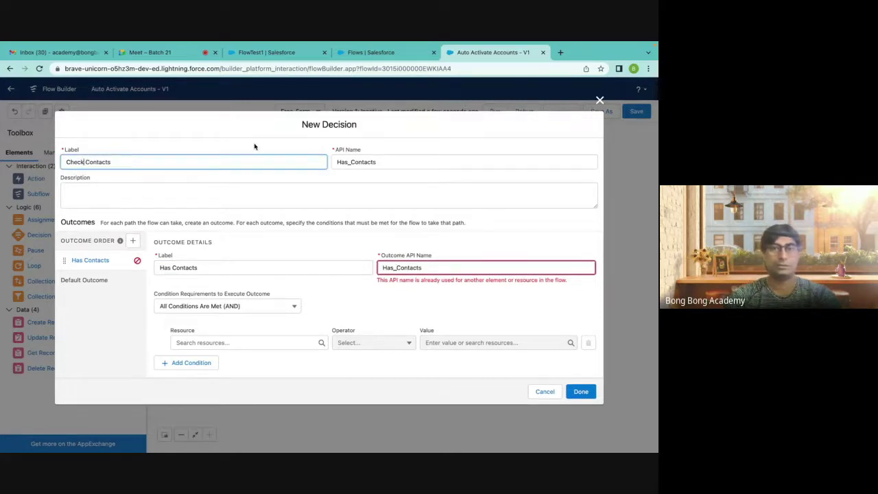
double_click(349, 163)
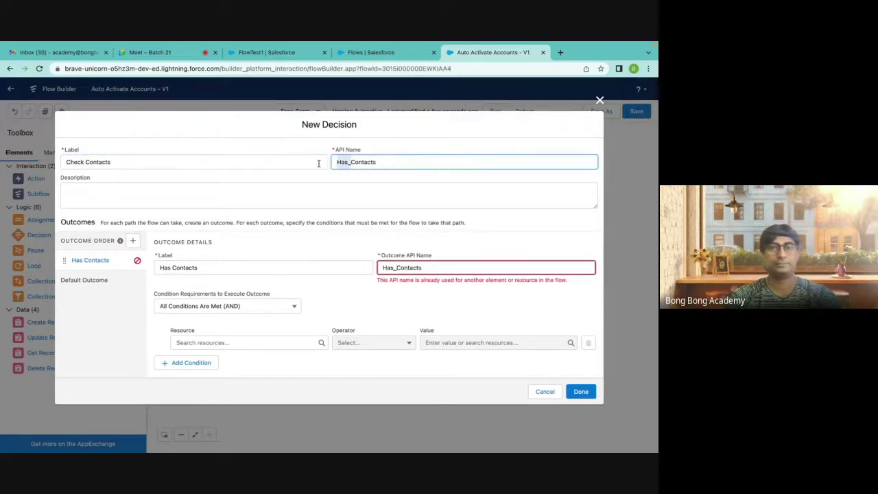
left_click_drag(349, 163, 337, 162)
type("Chrck")
key("BackSpace")
key("BackSpace")
key("BackSpace")
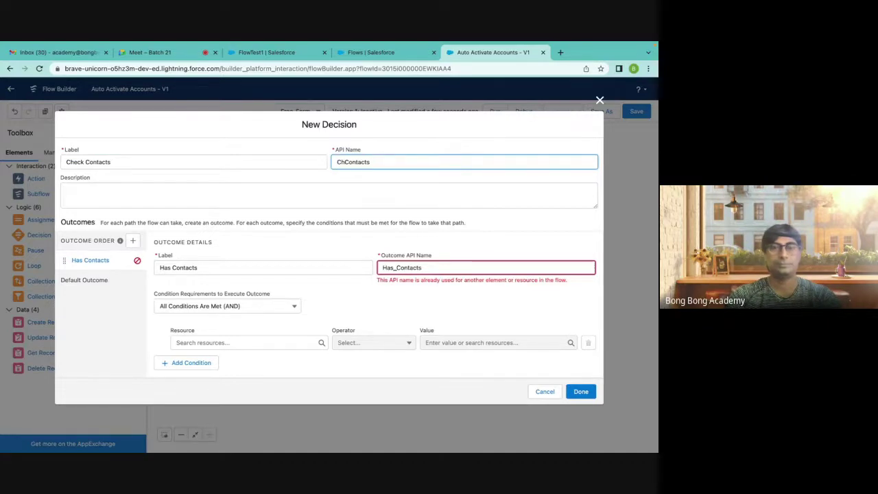
type("eck_")
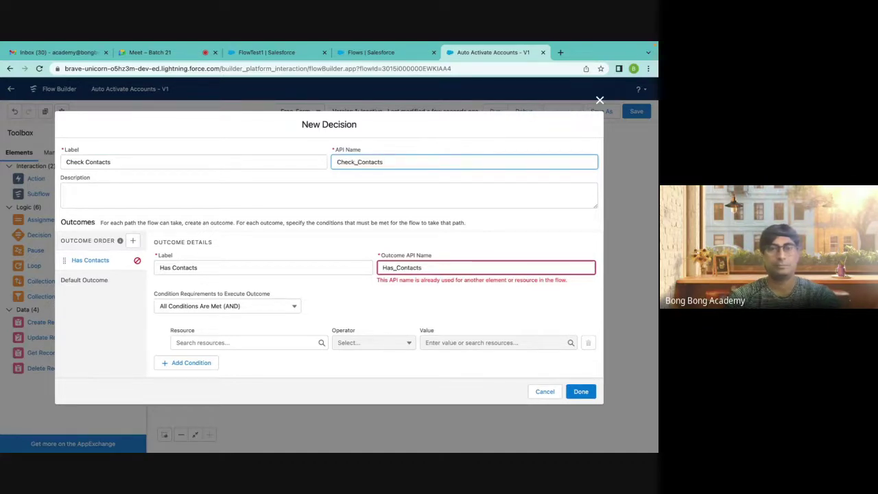
left_click(266, 192)
left_click(82, 280)
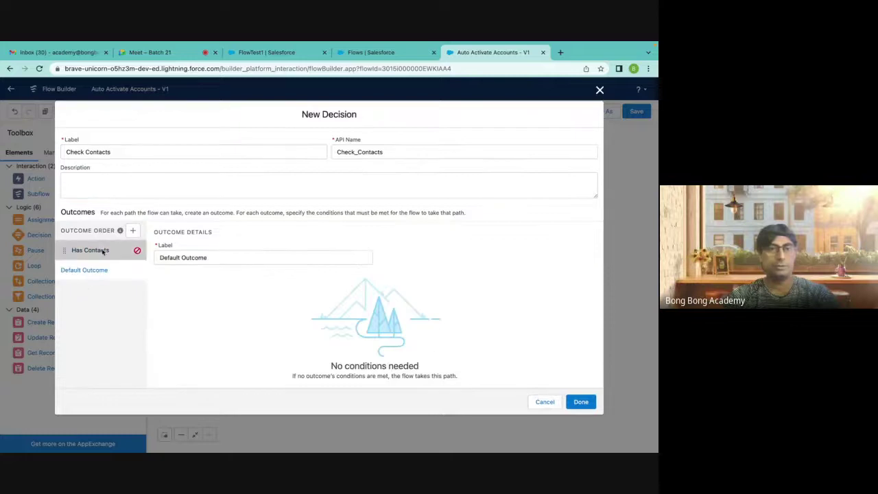
left_click(100, 252)
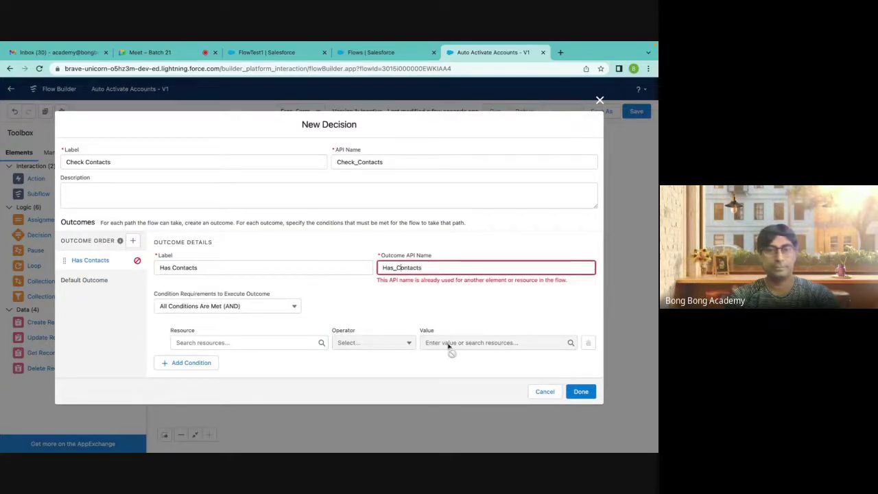
left_click(215, 340)
left_click(389, 299)
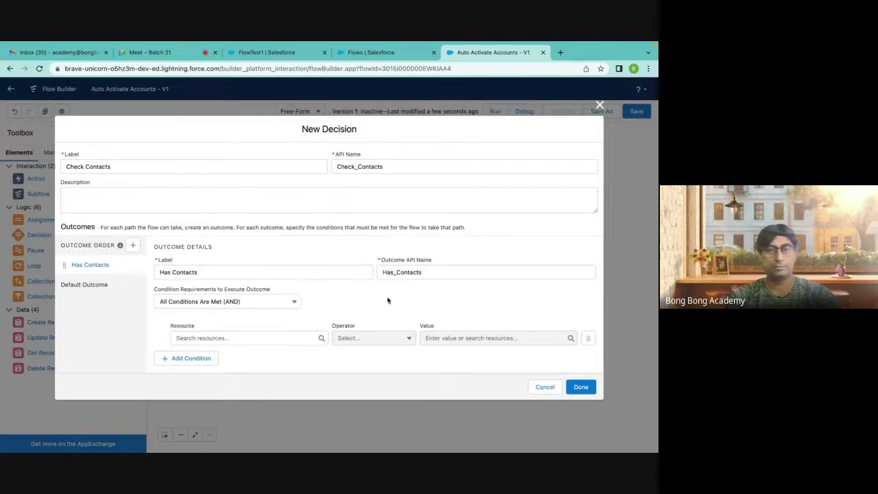
left_click(581, 388)
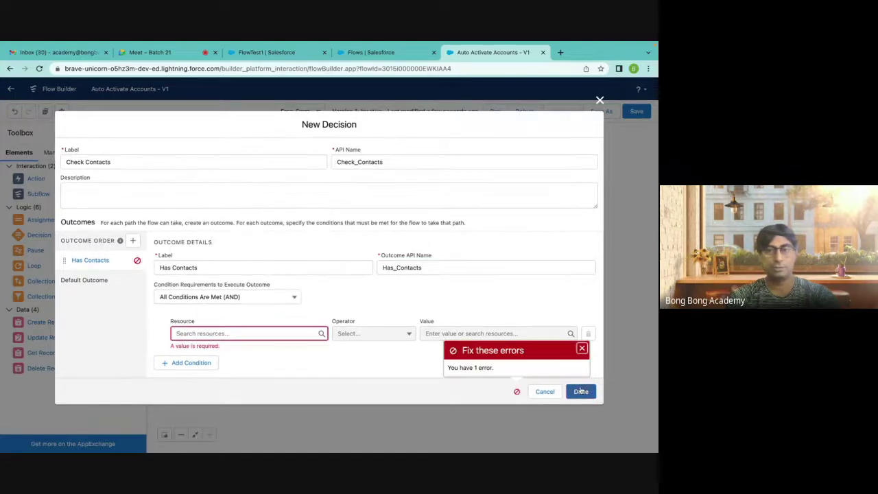
left_click(242, 332)
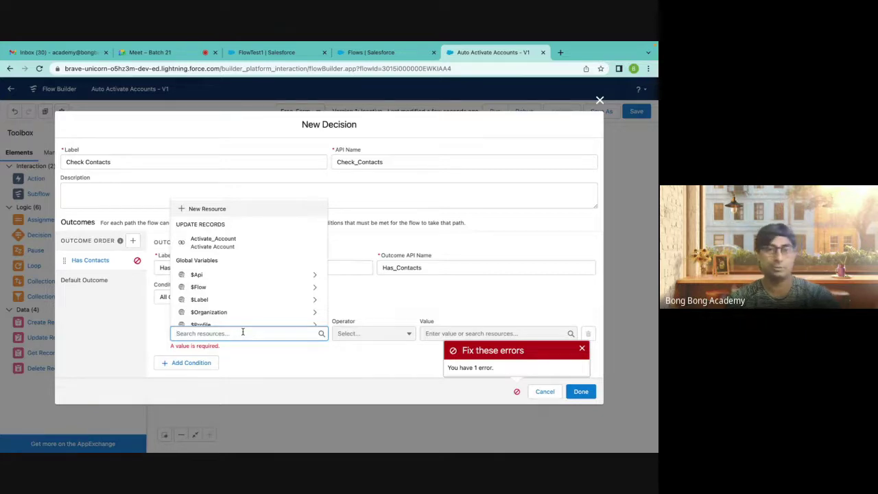
scroll(233, 295, "down", 2)
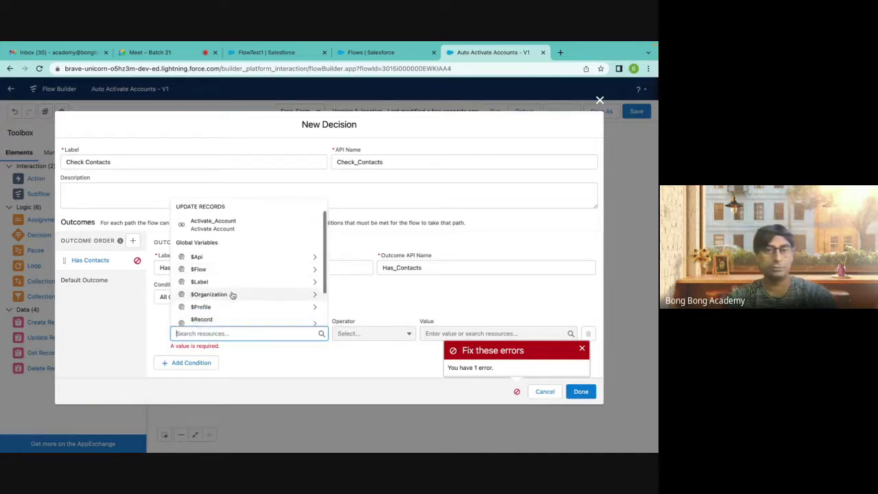
scroll(232, 295, "up", 1)
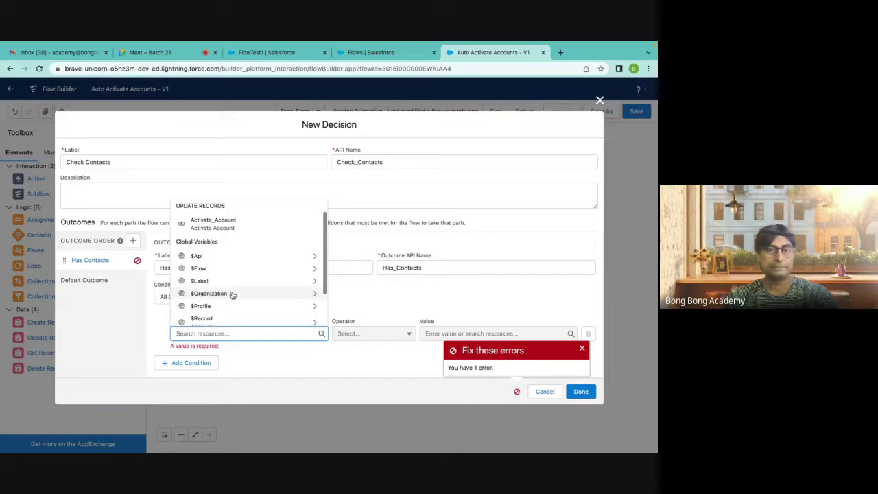
scroll(232, 294, "down", 2)
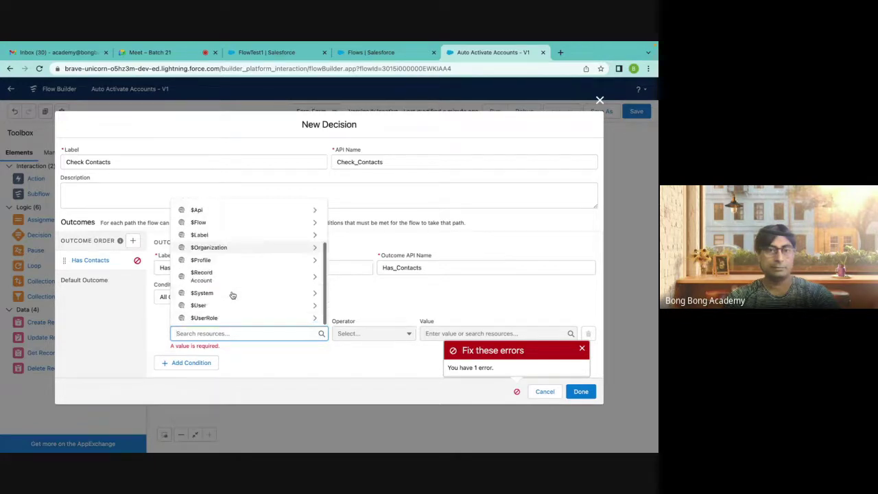
left_click(401, 299)
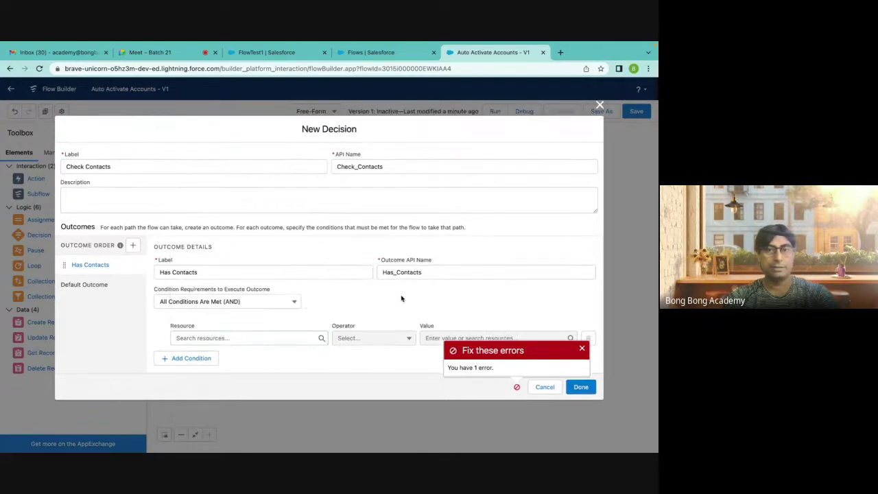
left_click(216, 338)
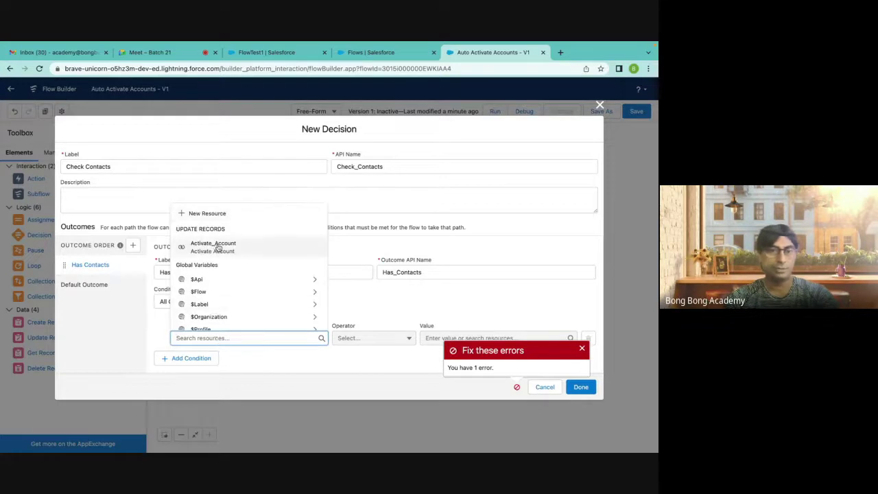
scroll(221, 247, "down", 1)
scroll(217, 248, "up", 1)
left_click(206, 213)
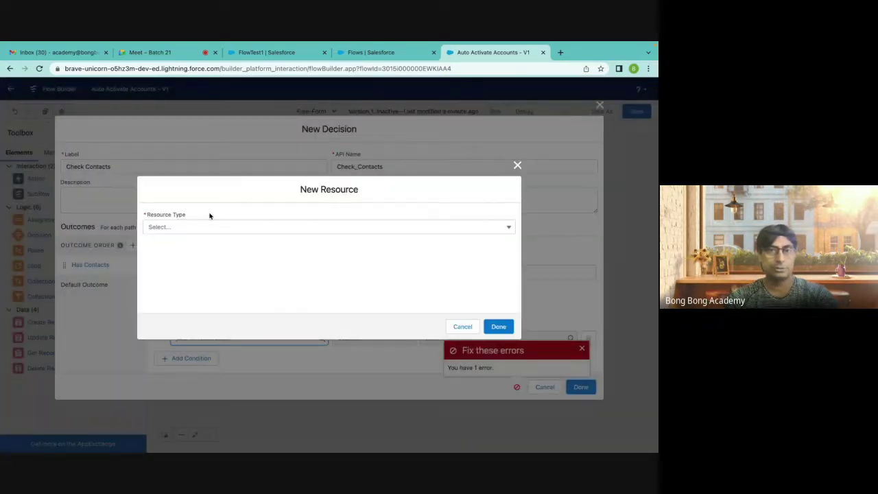
left_click(517, 165)
left_click(600, 105)
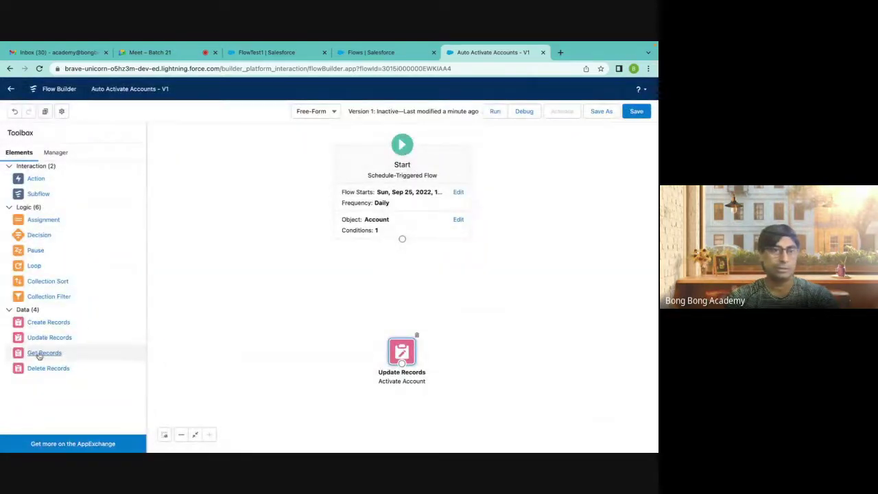
Add a Get Records element between Start and Activate Account, label it Get Contacts, and set its object to Contact.
left_click_drag(39, 352, 393, 272)
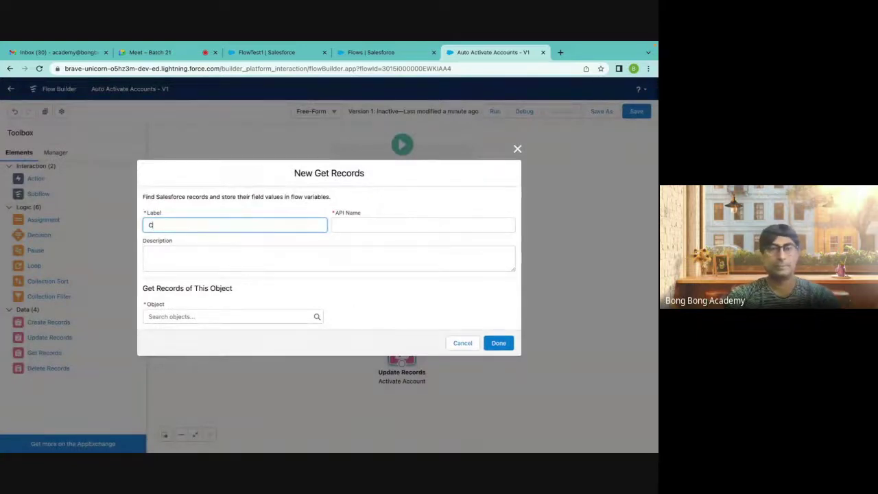
type("et Contacts")
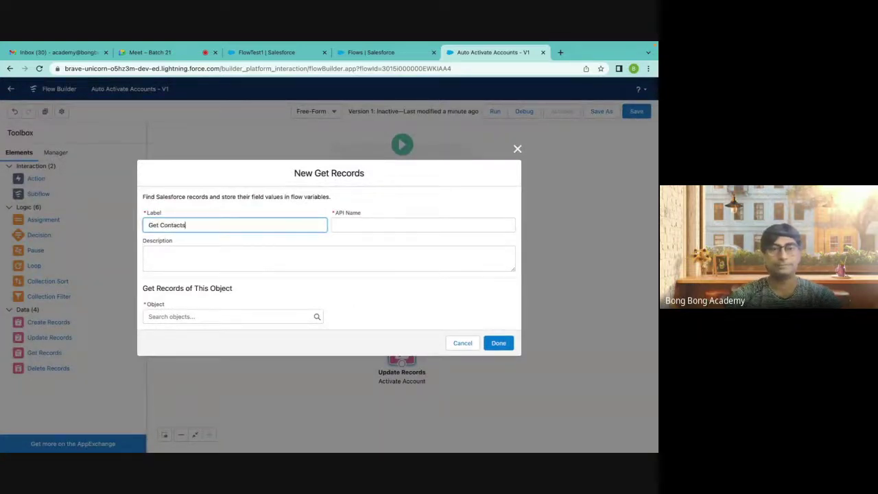
left_click(418, 228)
left_click(165, 315)
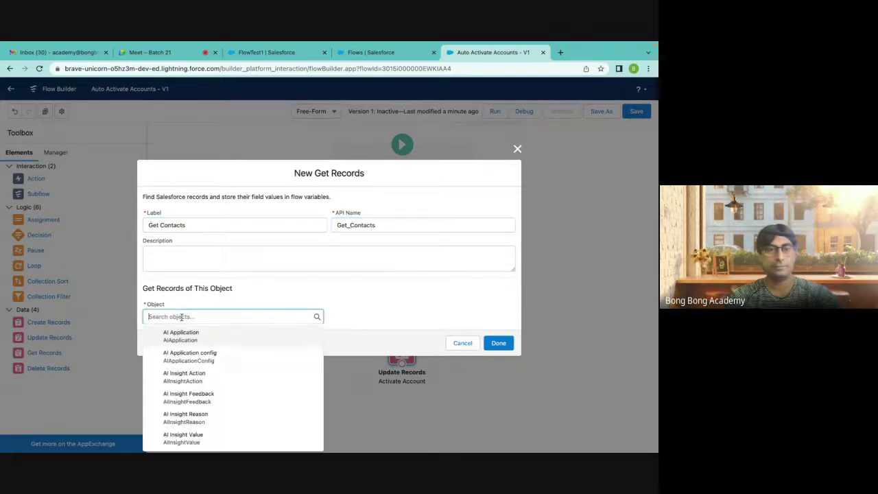
type("Conatc")
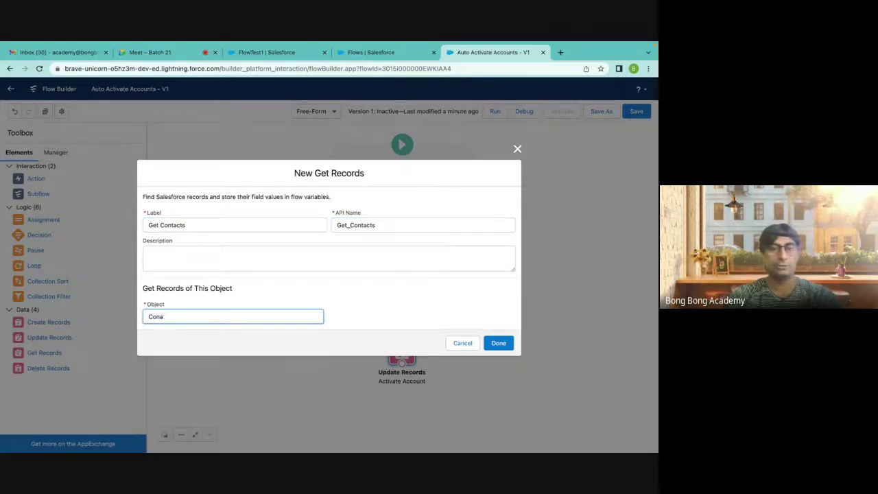
left_click(189, 398)
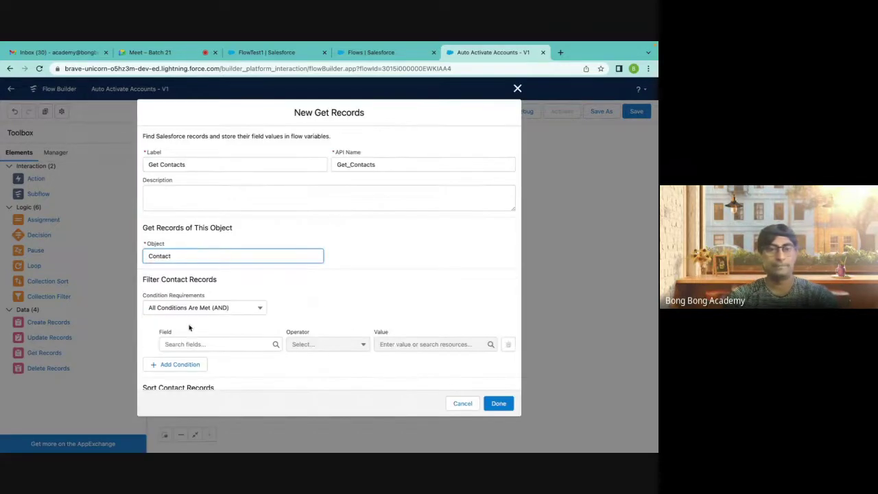
Filter the Get Contacts records to AccountId Equals $Record > Account ID and finish the element.
scroll(188, 318, "down", 3)
left_click(181, 252)
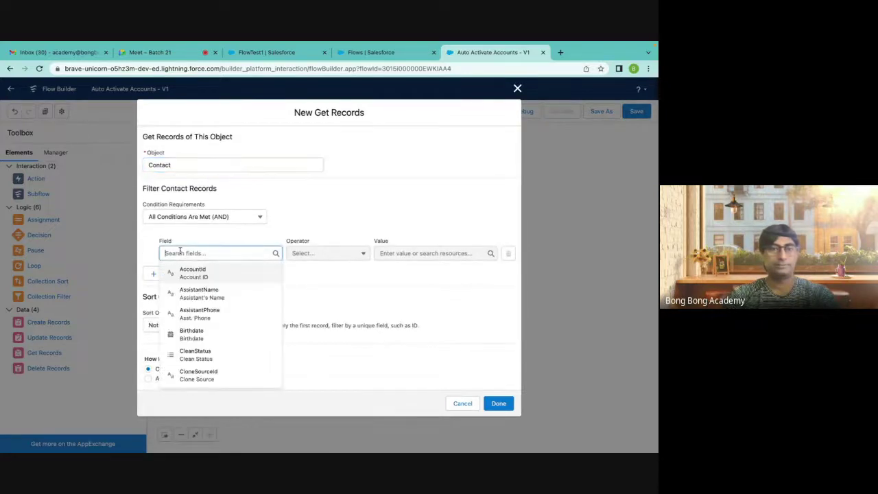
left_click(196, 269)
left_click(386, 253)
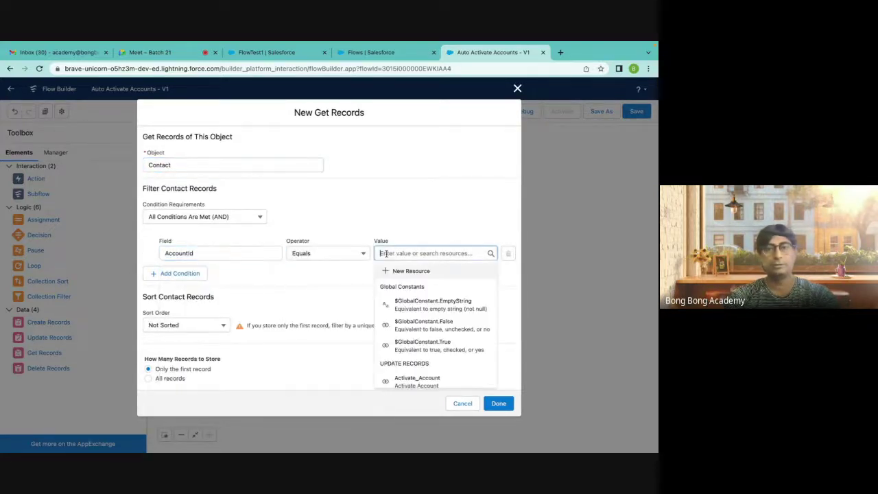
scroll(421, 345, "down", 6)
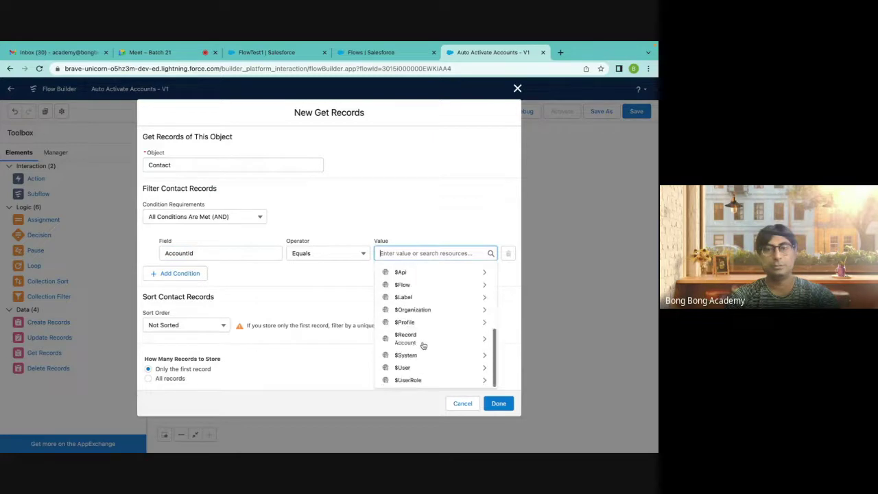
left_click(415, 347)
scroll(414, 344, "down", 5)
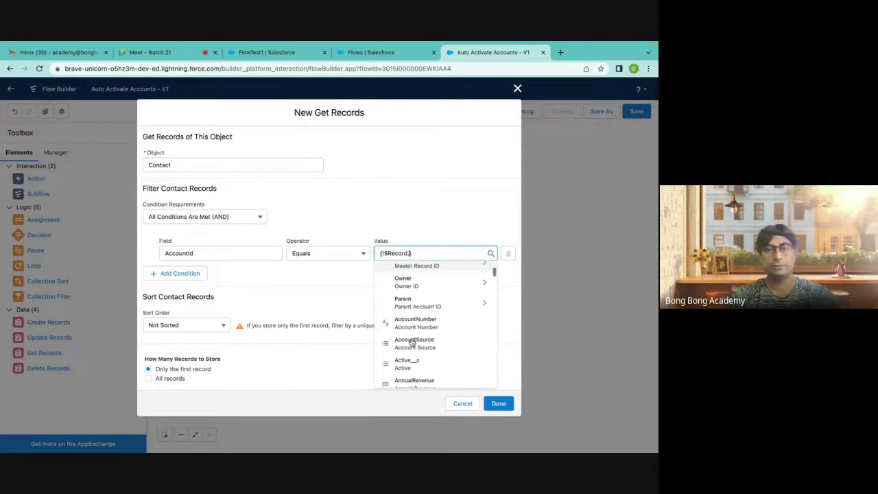
scroll(412, 342, "down", 6)
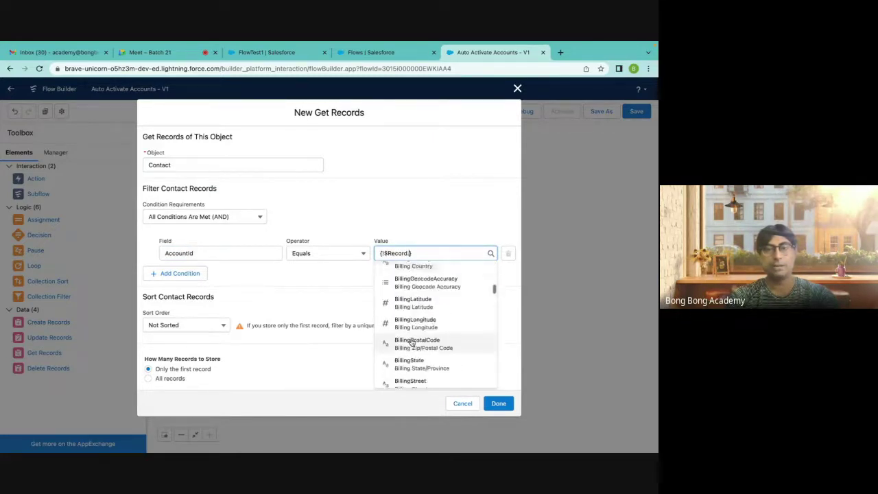
scroll(411, 341, "down", 1)
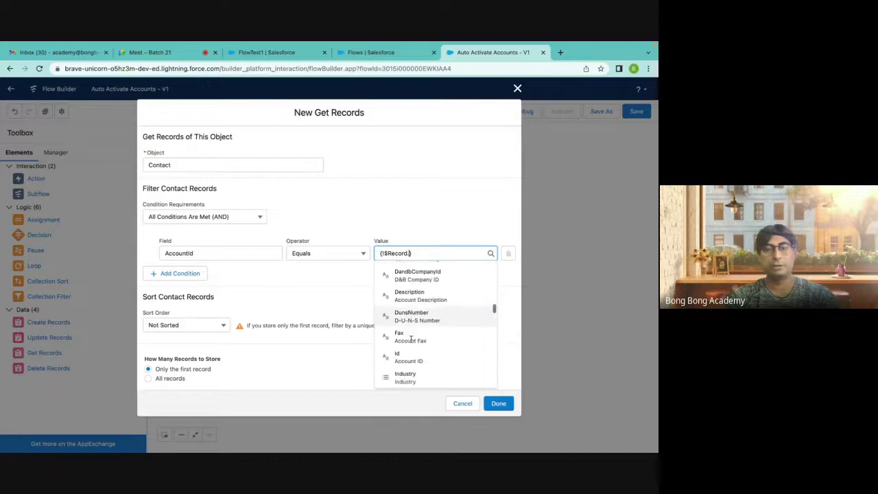
left_click(409, 358)
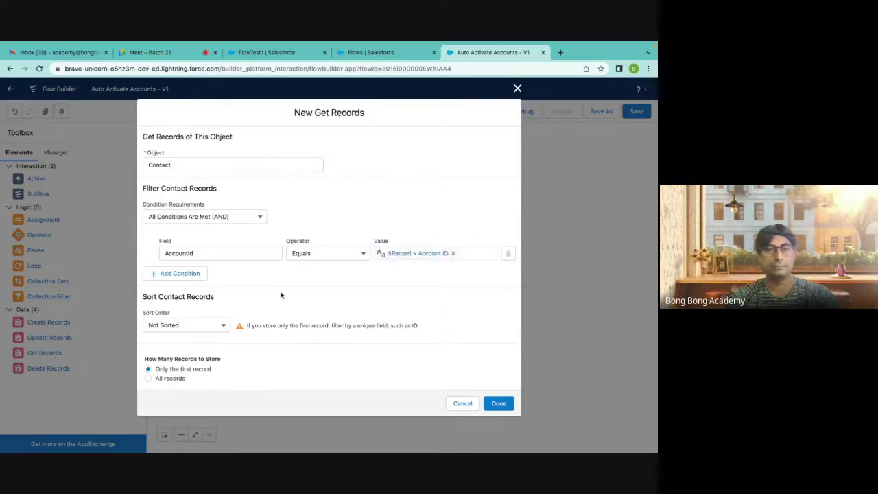
scroll(281, 295, "down", 1)
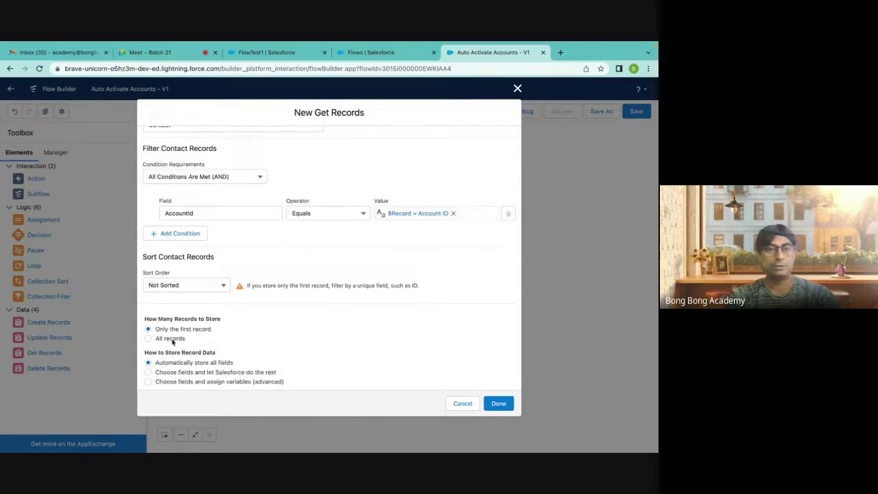
left_click(498, 403)
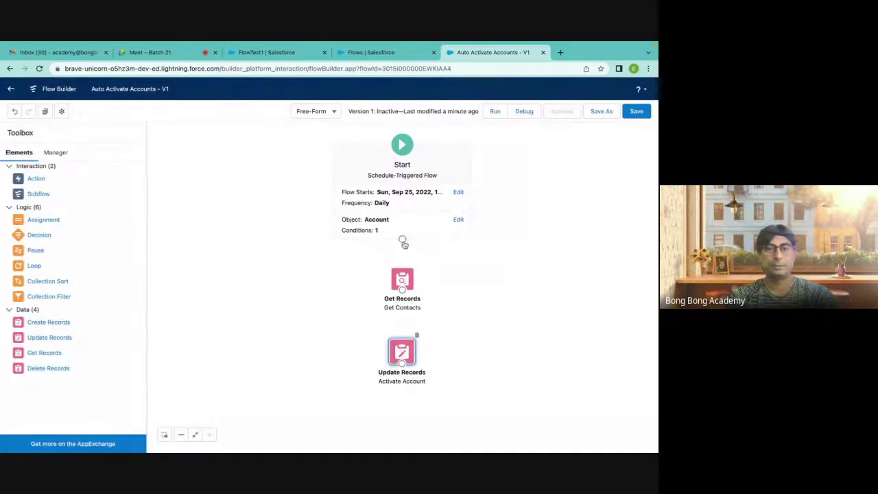
Connect Start to the Get Contacts element and move Activate Account aside to make room beneath Get Contacts.
left_click_drag(403, 241, 402, 282)
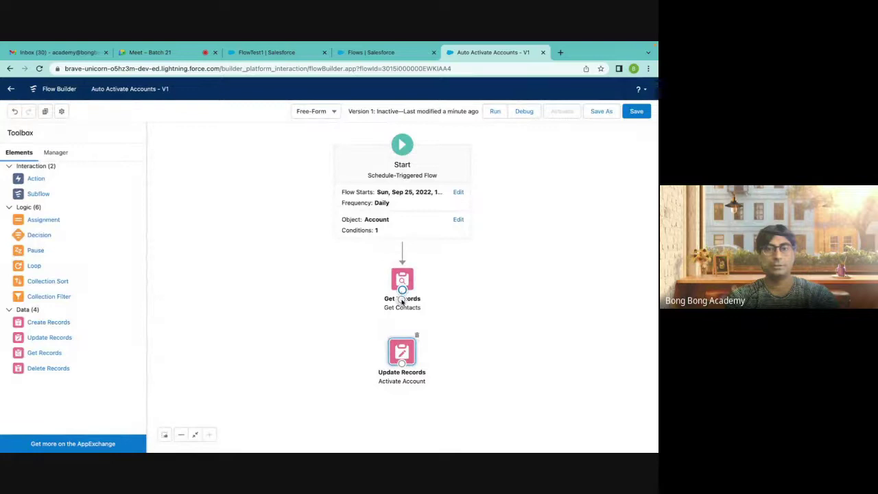
left_click_drag(403, 354, 504, 341)
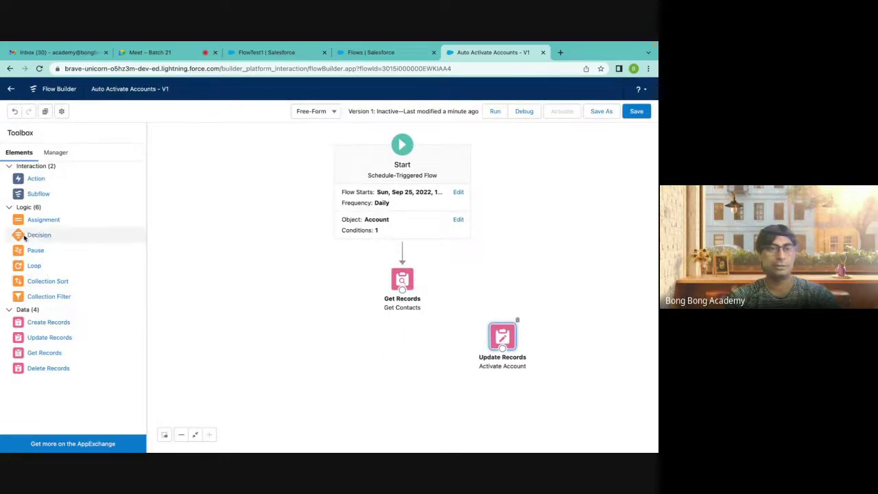
Add a Decision element below Get Contacts labelled Check Contact, and label its outcome Has Contact.
left_click_drag(21, 236, 384, 364)
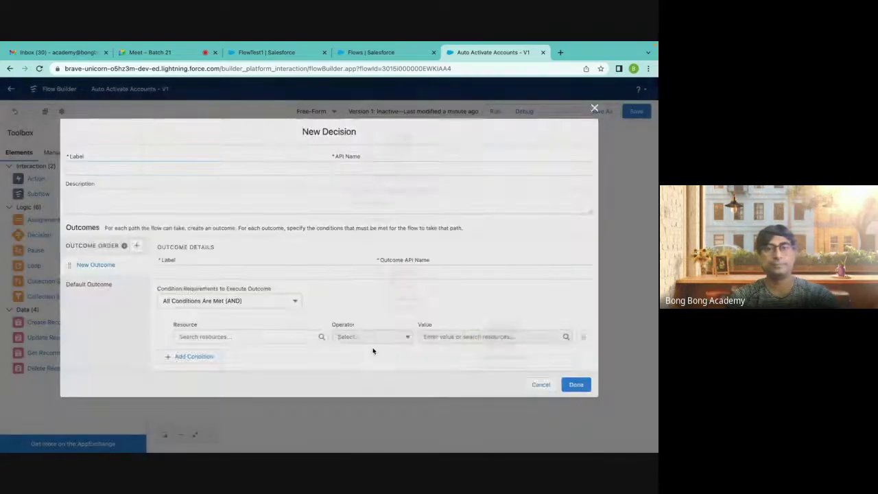
type("Check Contact")
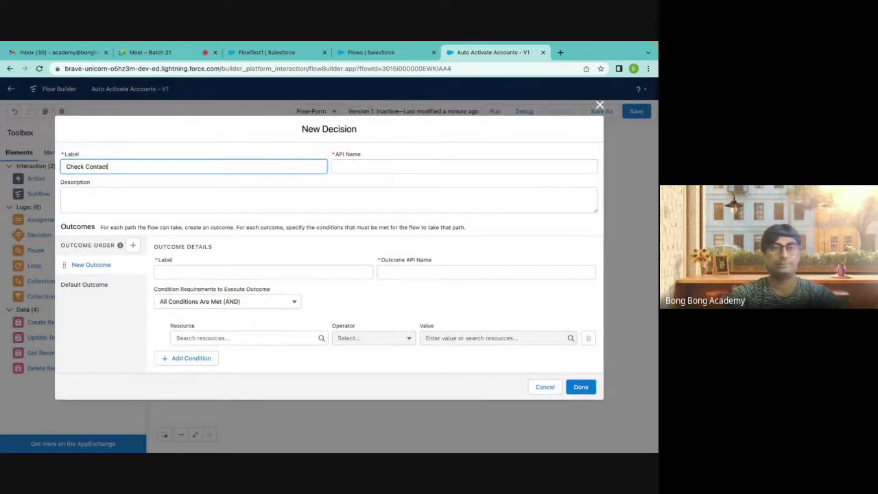
key("Tab")
left_click(195, 273)
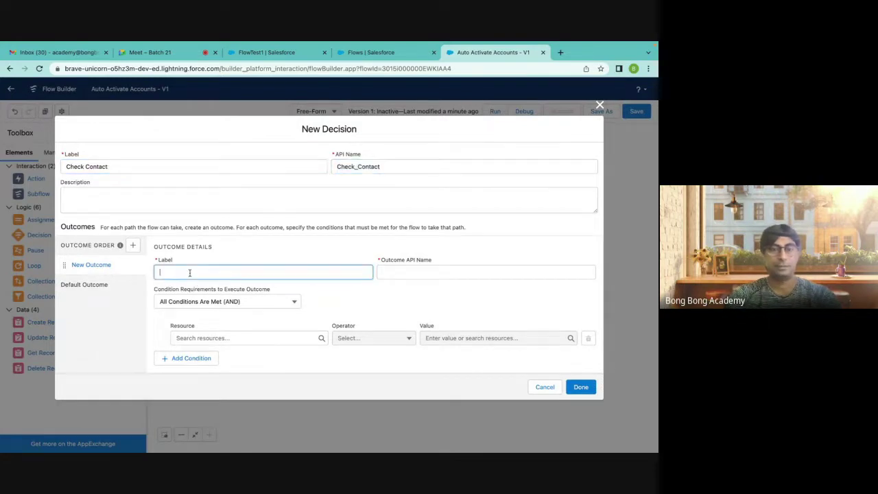
type("Has COnt")
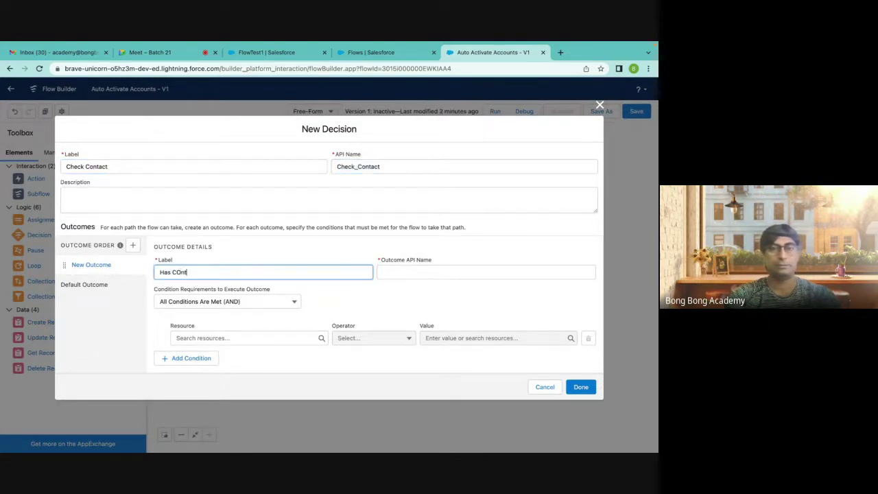
key("BackSpace")
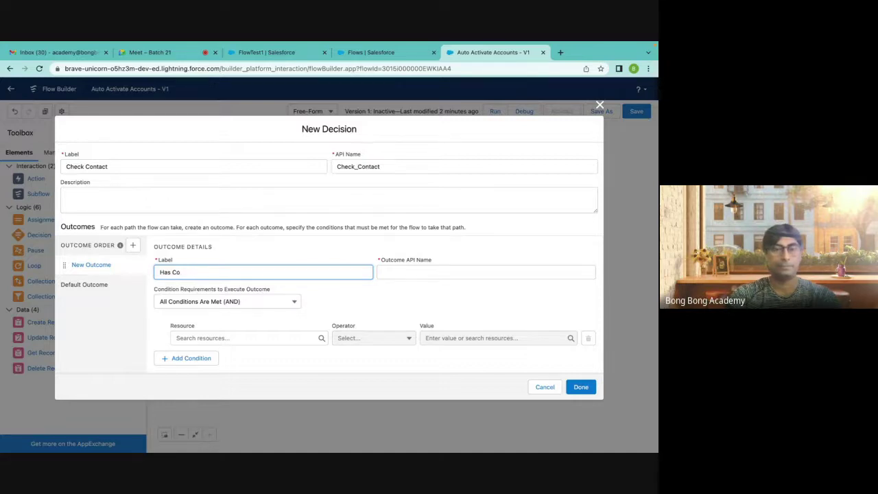
Set the Has Contact outcome's condition to Contact from Get_Contacts Is Null False and finish the decision.
left_click(239, 336)
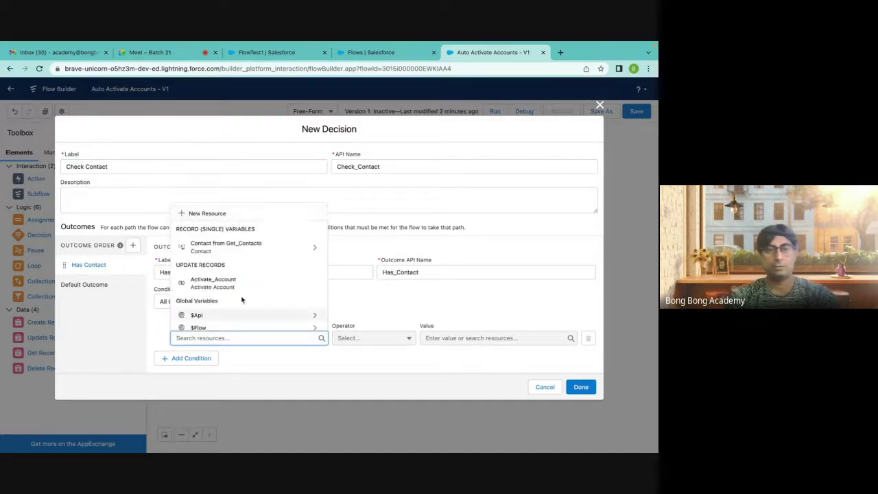
left_click(218, 248)
left_click(377, 341)
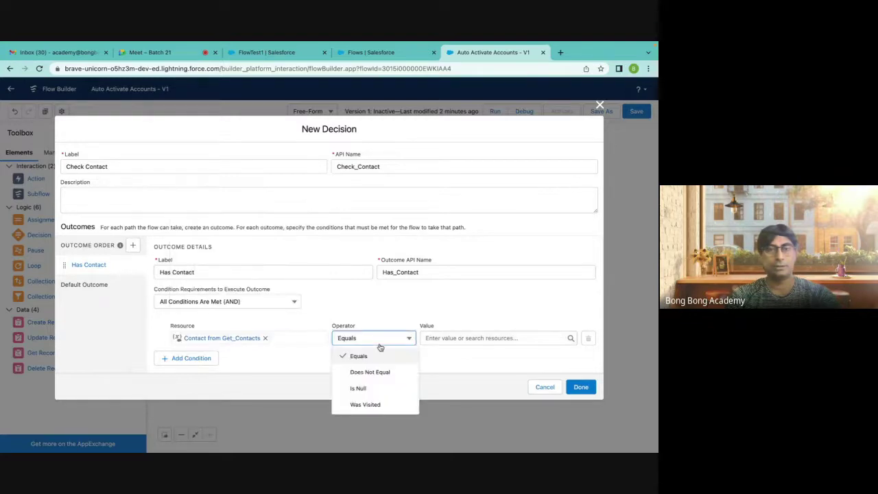
left_click(377, 394)
left_click(443, 338)
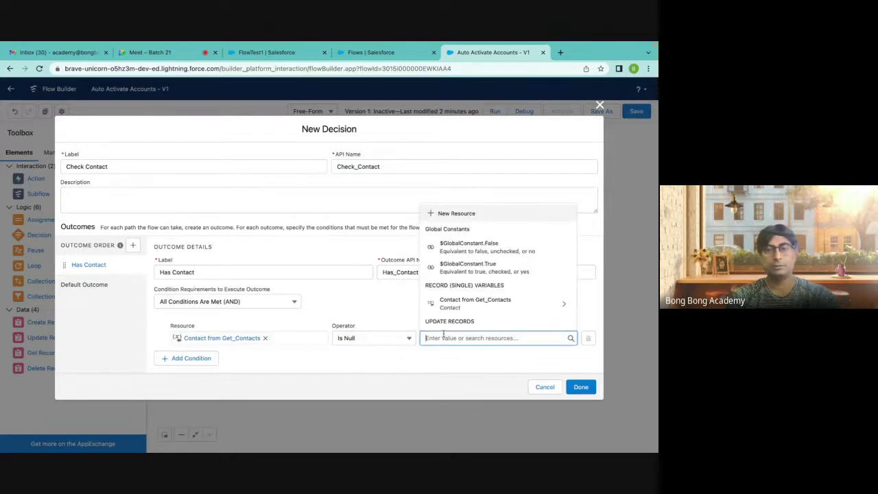
type("fa")
left_click(488, 316)
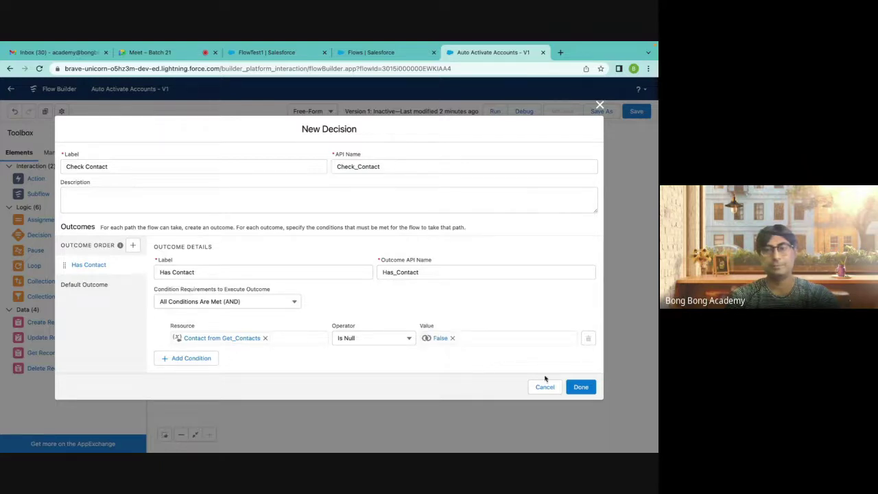
left_click(580, 387)
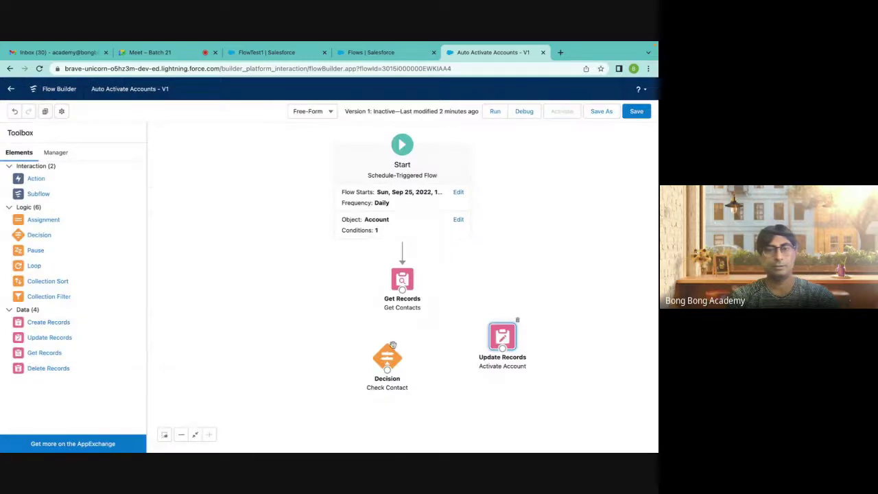
Align Check Contact under Get Contacts, connect Get Contacts to it and it to Activate Account through Has Contact, and save the flow.
left_click_drag(393, 345, 412, 332)
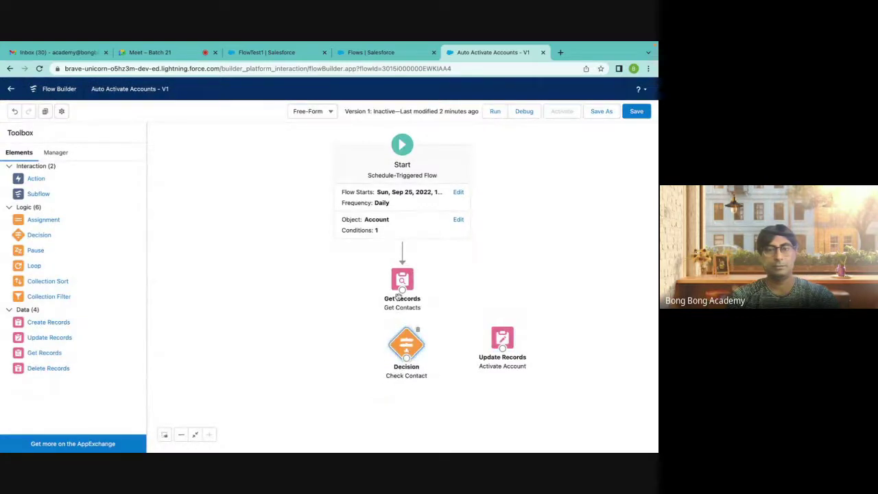
left_click_drag(402, 289, 501, 339)
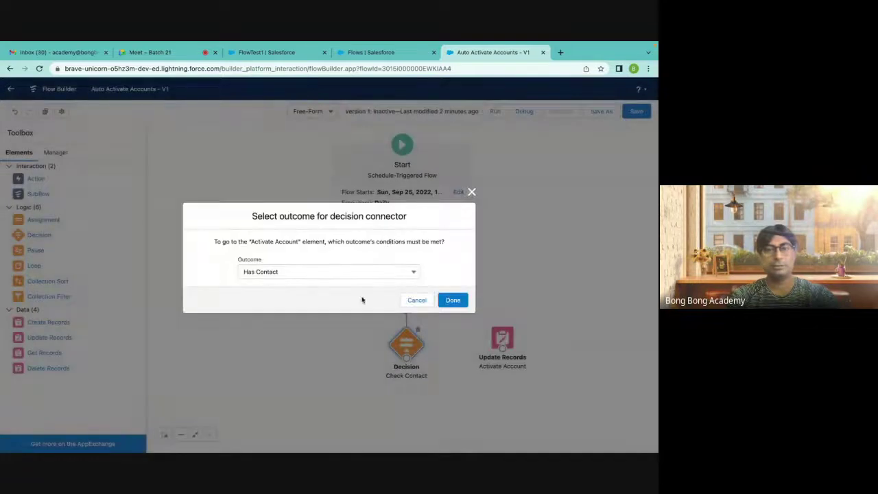
left_click(452, 299)
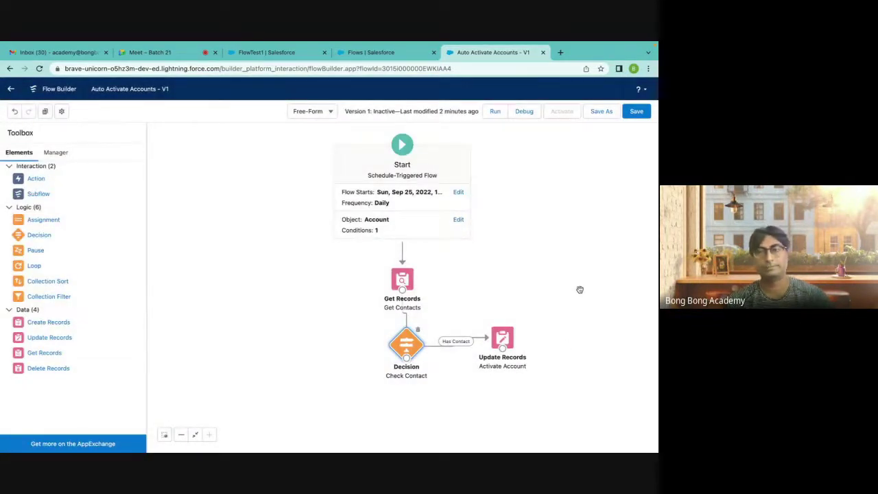
left_click(637, 111)
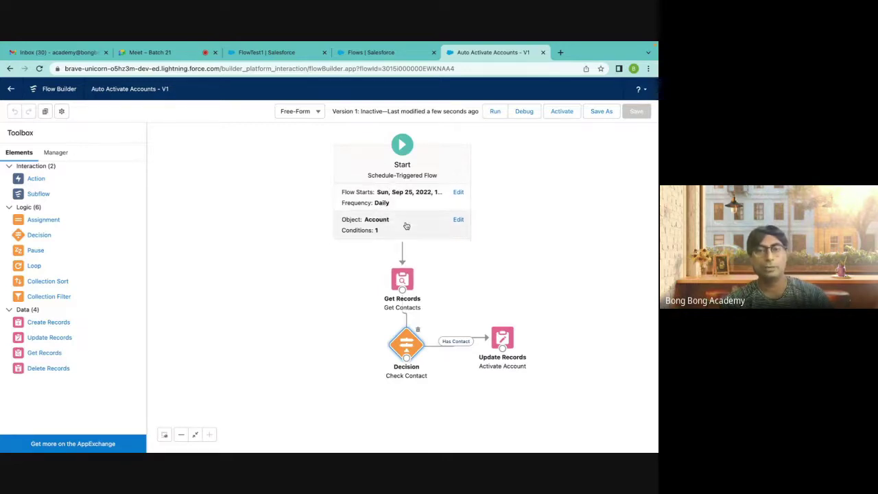
Review the Get Contacts element's object, filter and record storage settings without changing them.
left_click(403, 280)
double_click(403, 280)
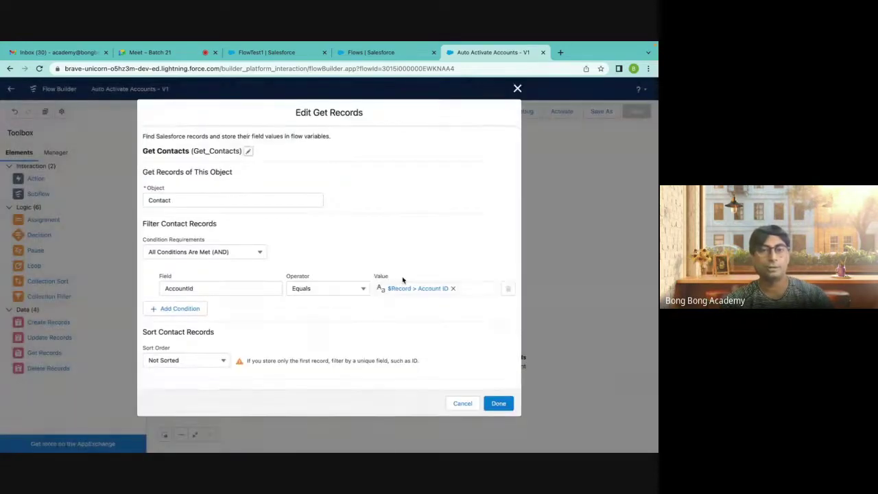
scroll(403, 280, "down", 2)
left_click(518, 89)
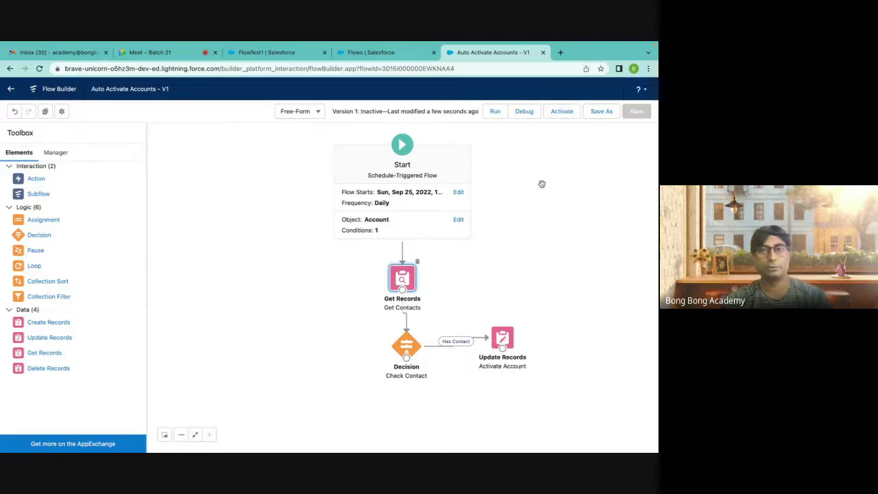
left_click(403, 53)
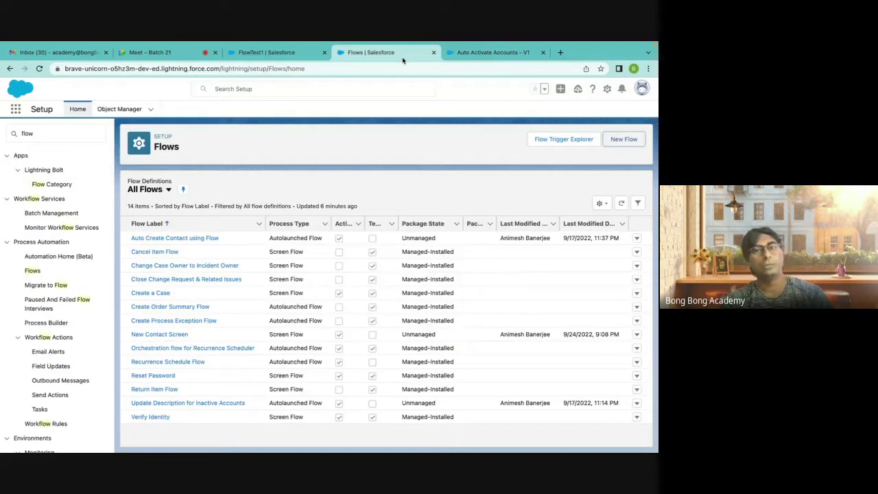
left_click(471, 55)
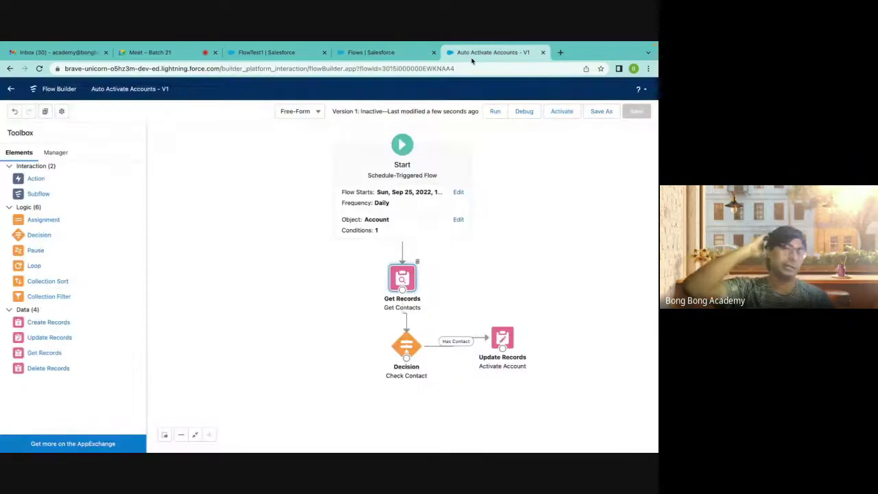
Set the flow schedule's start time to 10:15 AM and save the flow.
left_click(412, 198)
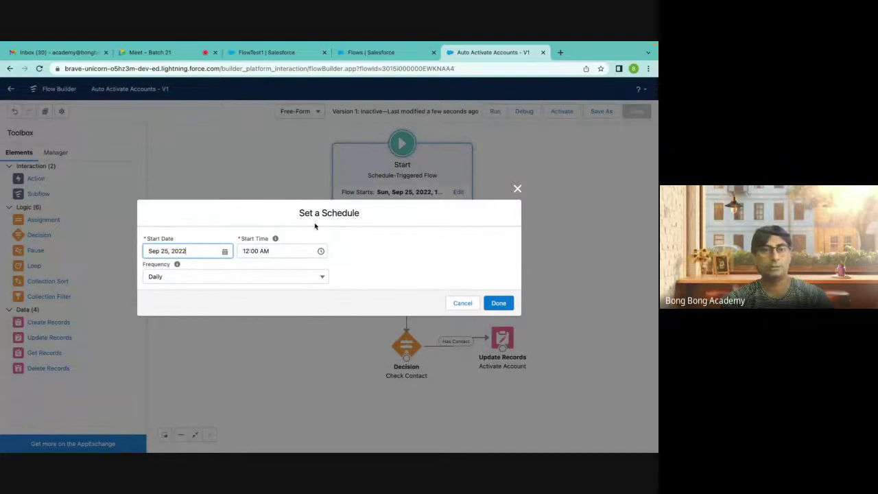
left_click(266, 253)
scroll(267, 271, "down", 2)
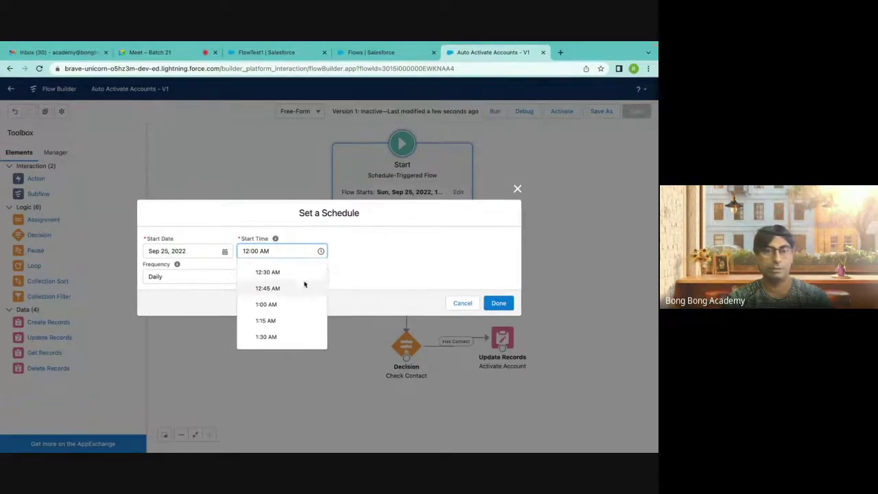
scroll(300, 287, "down", 5)
scroll(300, 287, "down", 6)
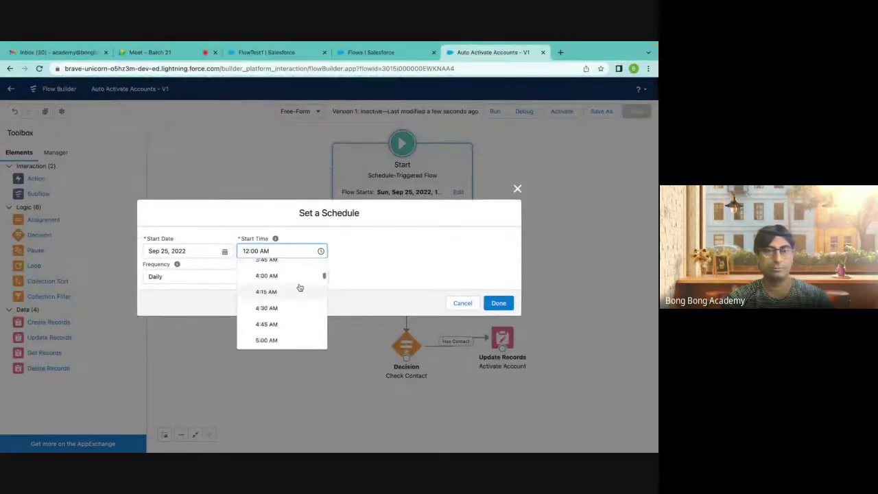
scroll(300, 287, "down", 5)
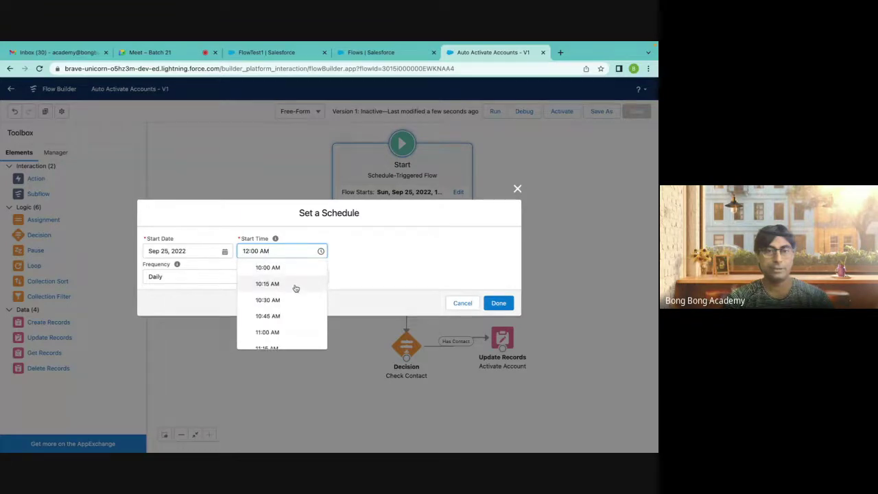
left_click(296, 285)
left_click(499, 302)
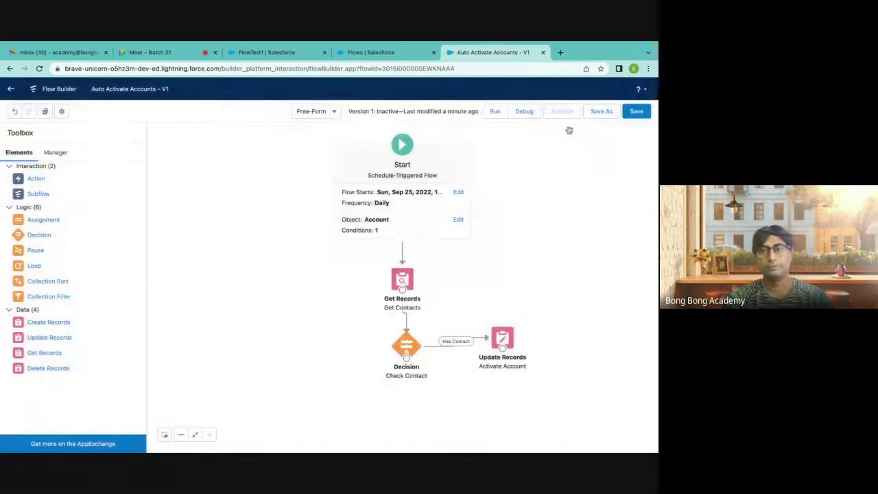
left_click(629, 114)
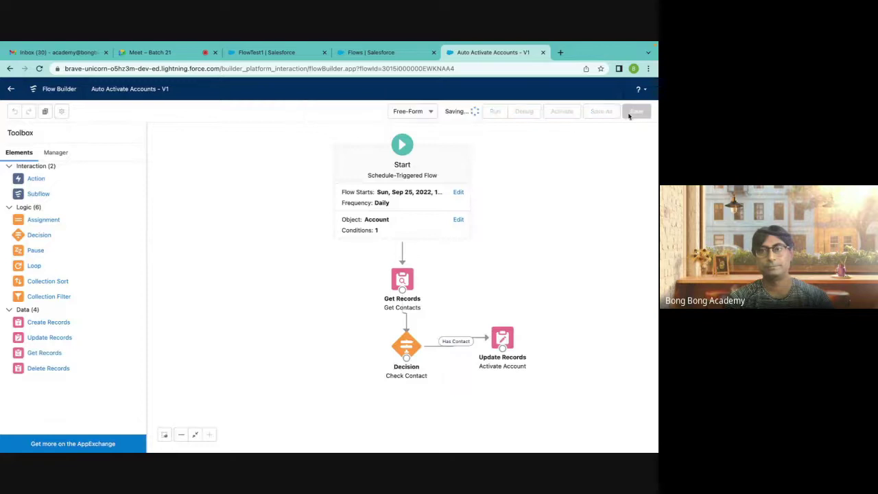
Activate the Auto Activate Accounts flow, and set the FlowTest1 account's Active field to No and save the record.
left_click(562, 112)
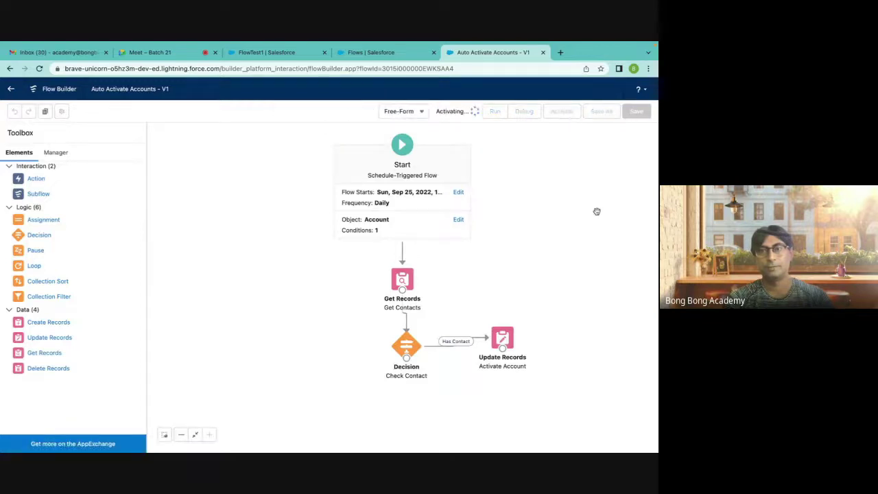
left_click(267, 53)
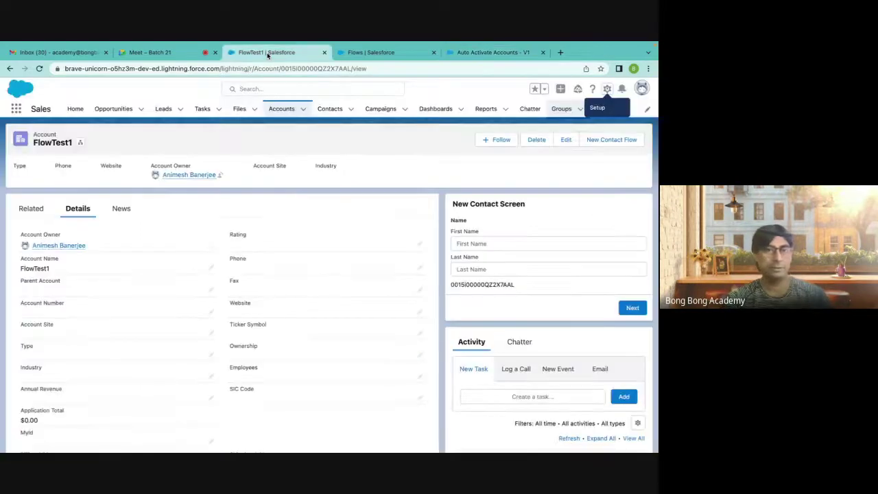
scroll(134, 290, "down", 3)
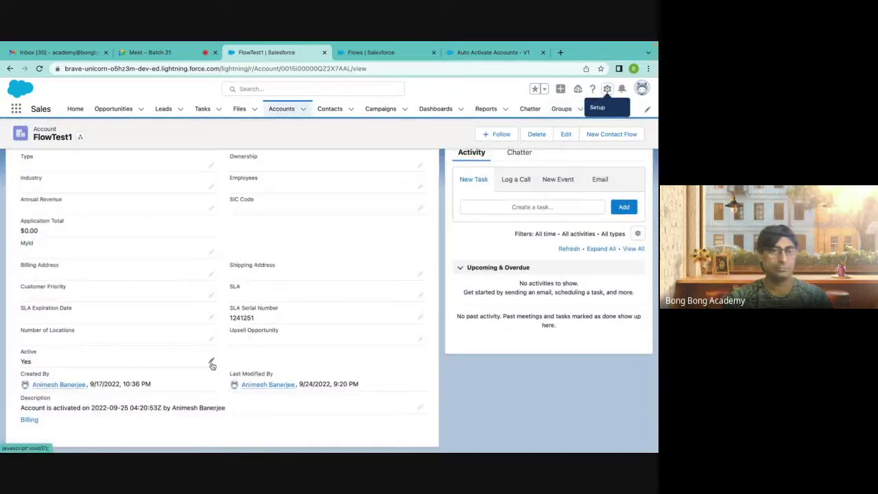
left_click(212, 365)
left_click(136, 367)
left_click(96, 394)
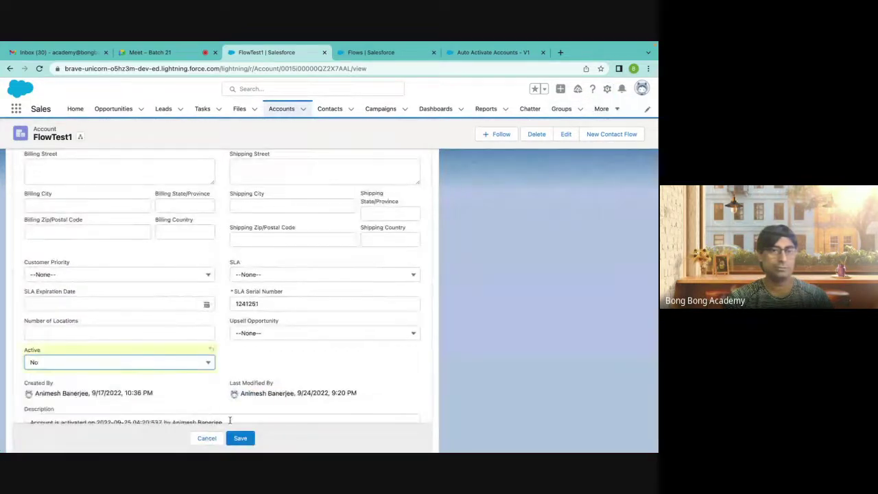
left_click(240, 437)
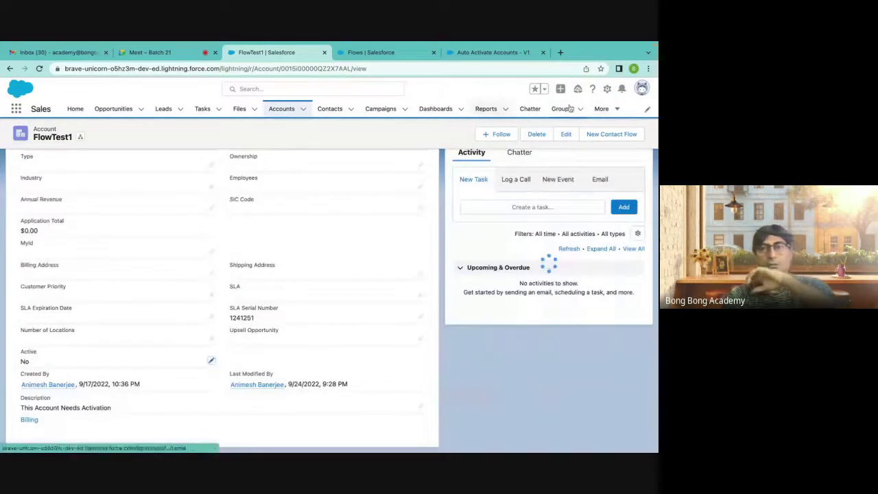
left_click(380, 54)
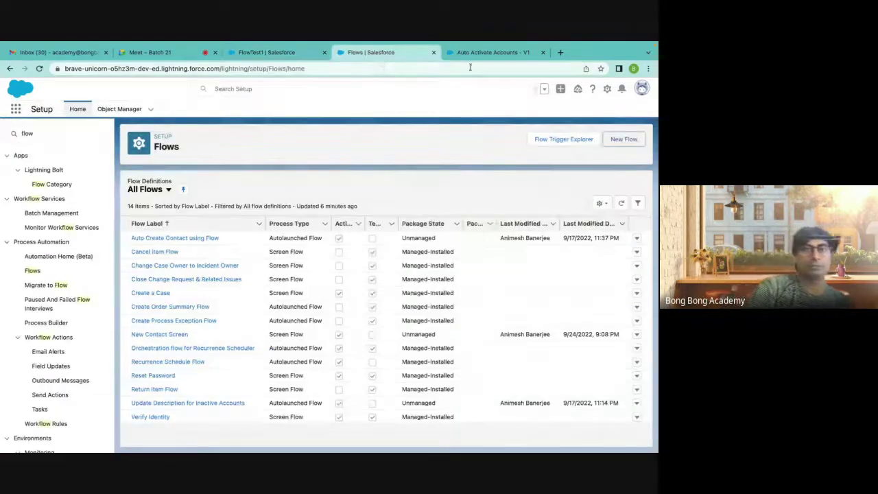
left_click(496, 52)
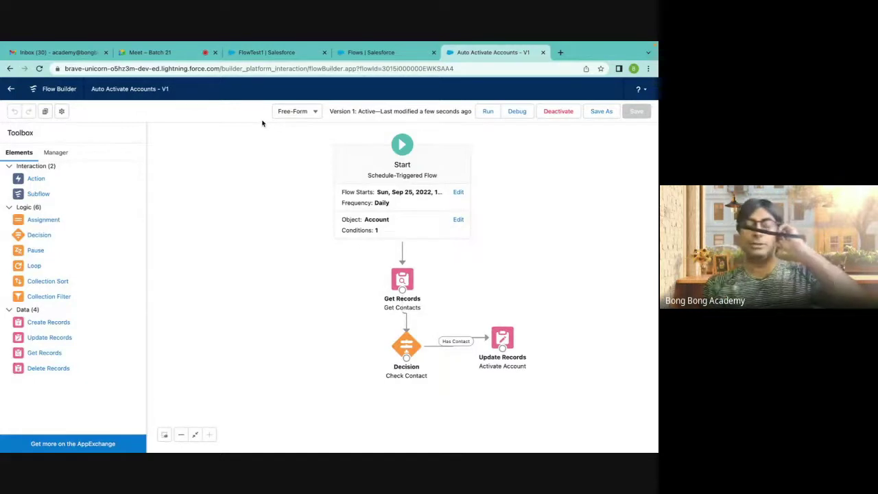
Open Setup from the FlowTest1 account page, find Users and open the System Administrator user's record.
left_click(262, 54)
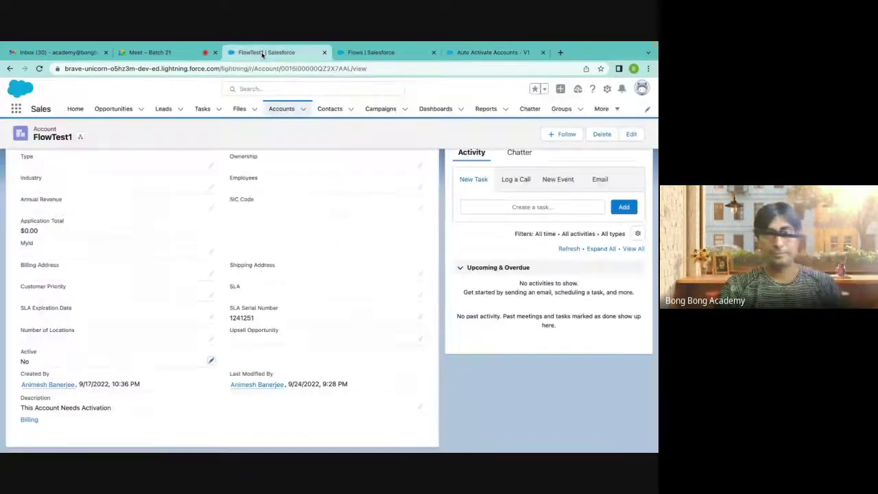
left_click(608, 90)
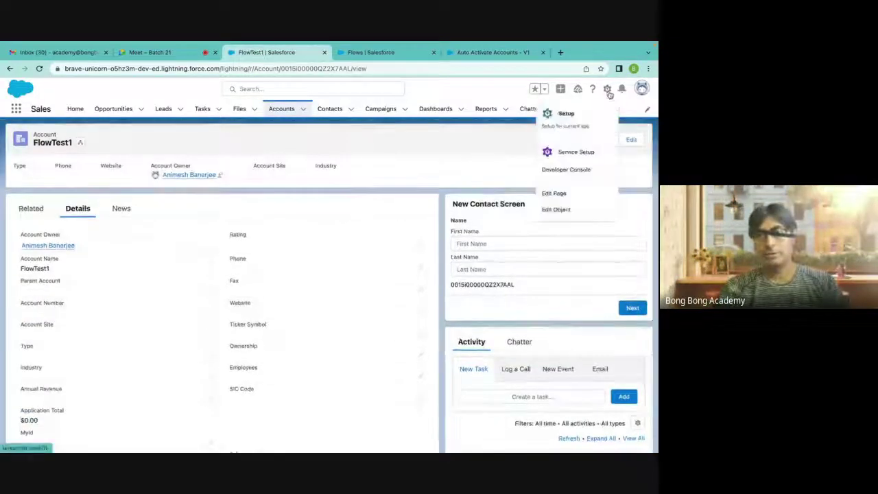
left_click(564, 121)
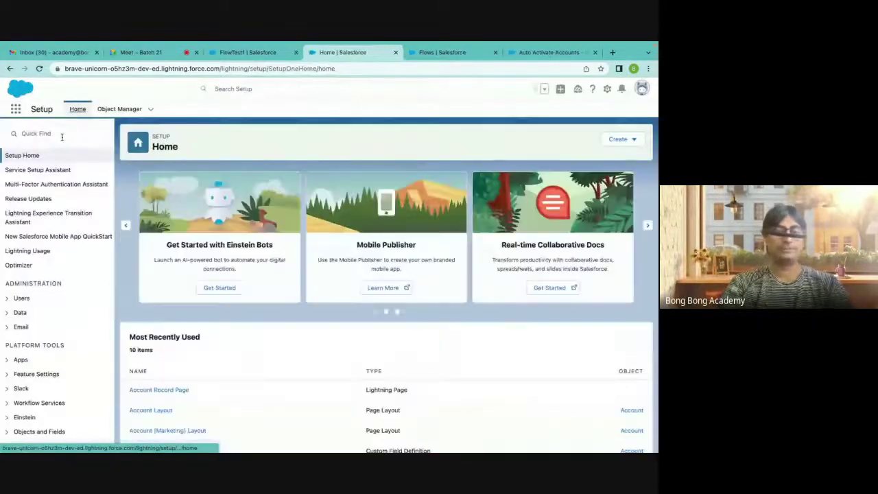
left_click(52, 135)
type("all")
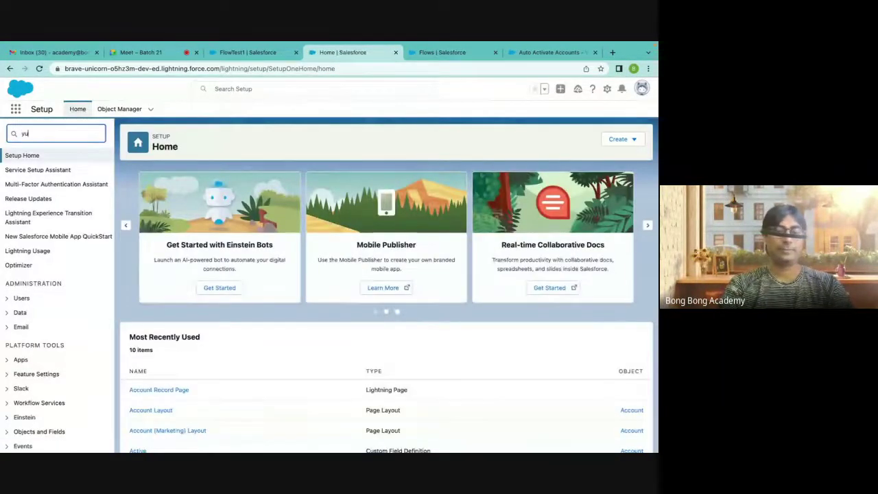
key("BackSpace")
key("BackSpace")
key("BackSpace")
type("user")
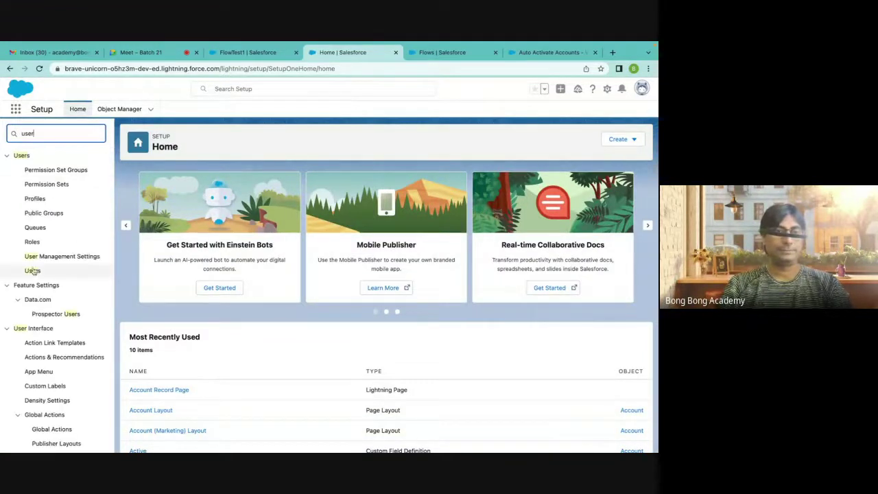
left_click(33, 271)
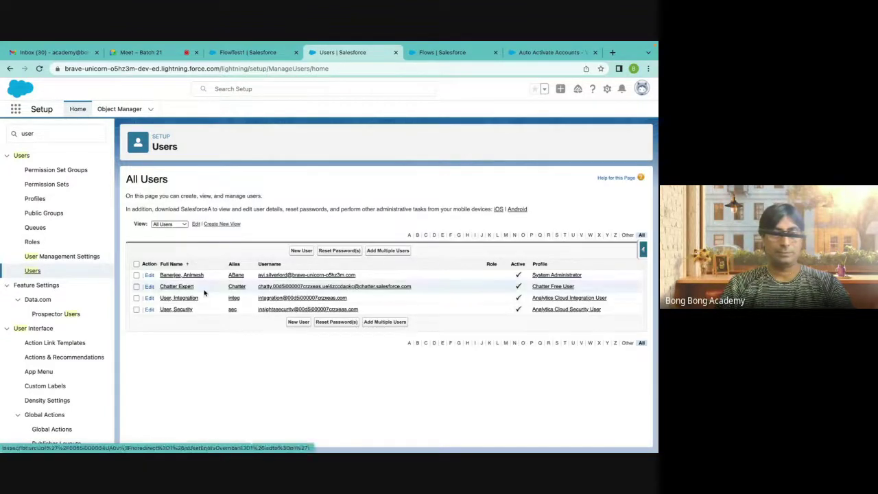
left_click(180, 275)
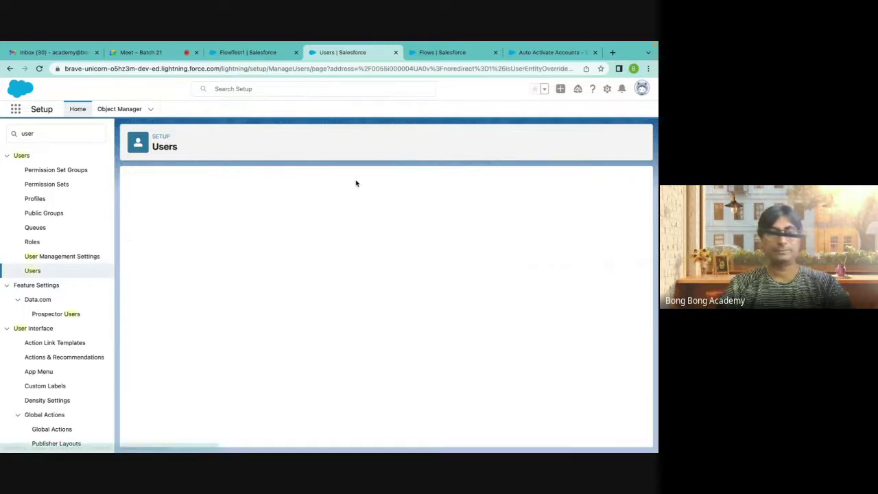
Examine the System Administrator user's detail page for the time zone and locale settings.
scroll(361, 220, "down", 10)
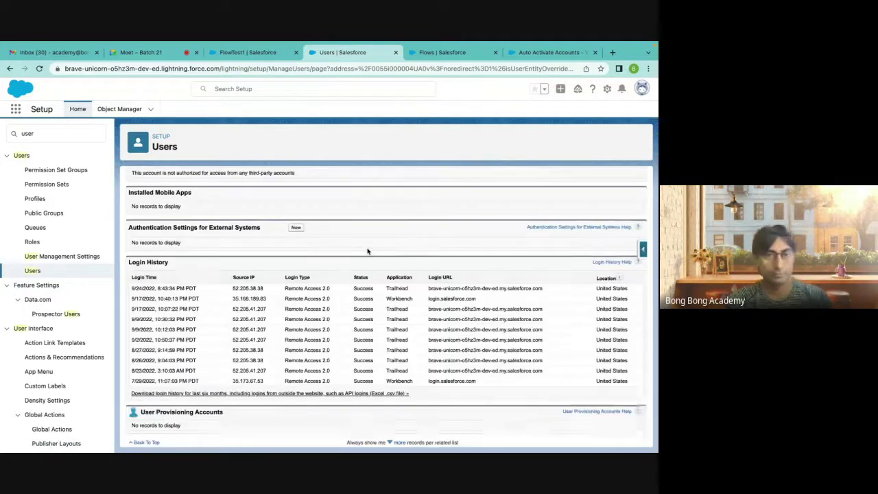
scroll(368, 251, "up", 3)
scroll(367, 251, "up", 8)
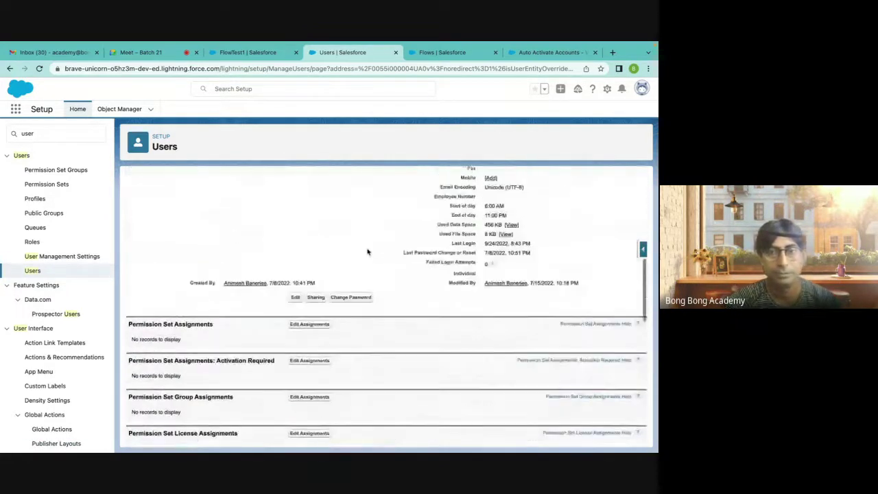
scroll(368, 251, "up", 1)
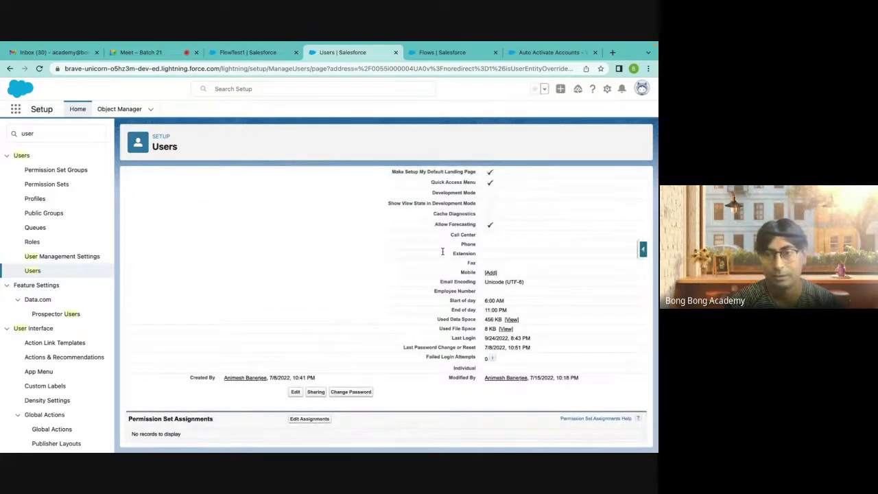
scroll(443, 251, "up", 5)
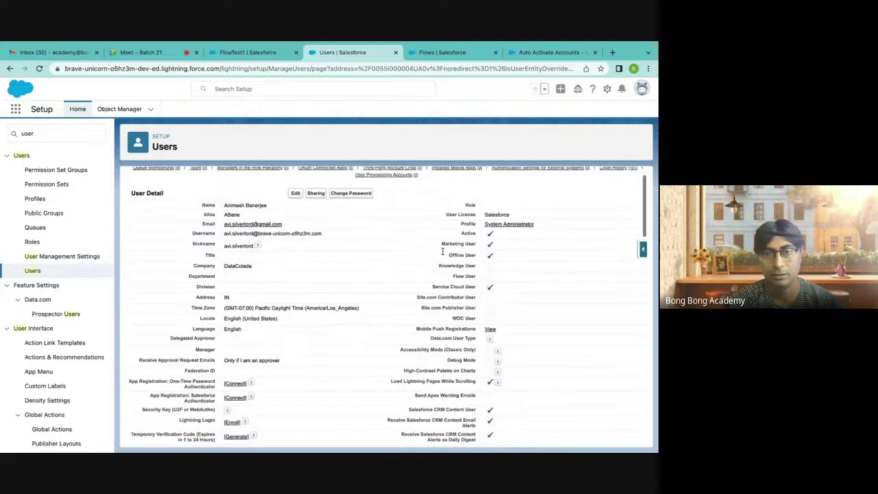
scroll(391, 349, "down", 2)
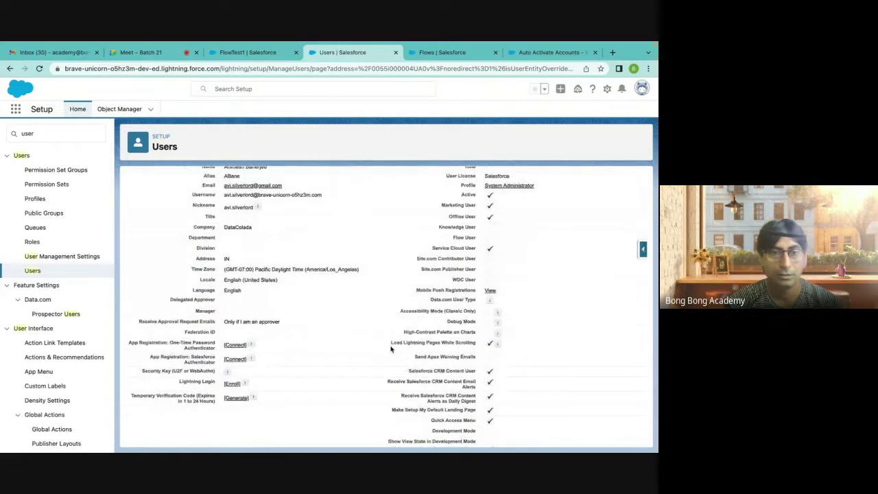
scroll(391, 349, "down", 10)
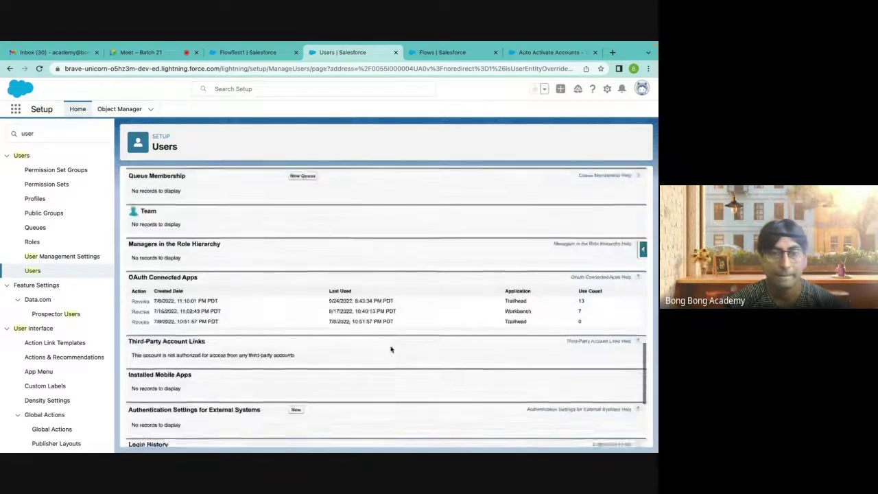
scroll(391, 349, "up", 12)
Edit the System Administrator user and set the Time Zone to (GMT+05:30) India Standard Time (Asia/Kolkata).
left_click(299, 201)
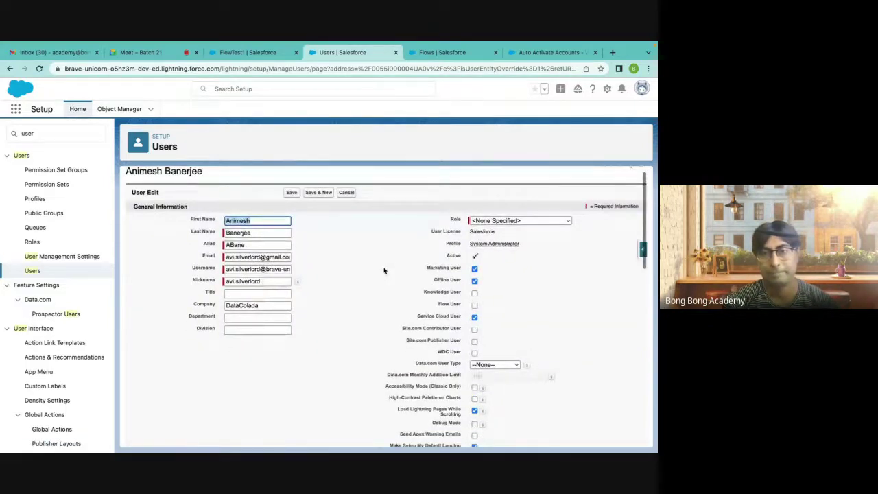
scroll(384, 271, "down", 5)
scroll(385, 270, "down", 5)
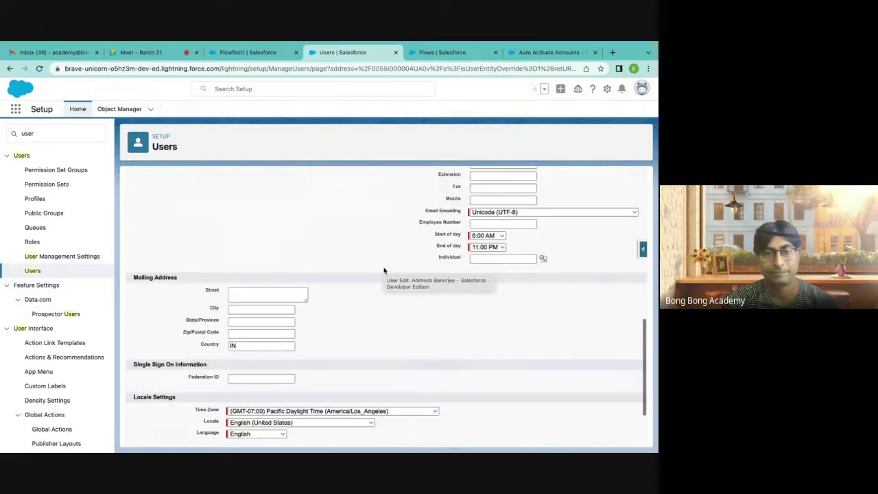
scroll(384, 270, "down", 3)
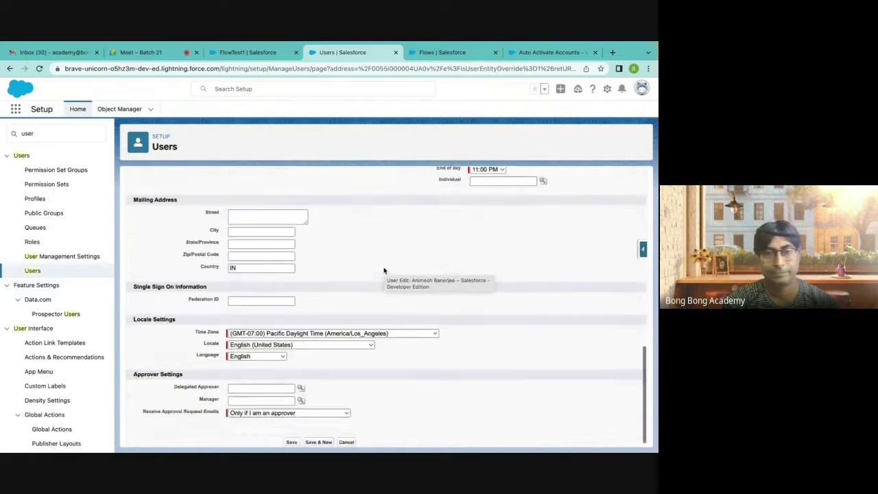
left_click(383, 330)
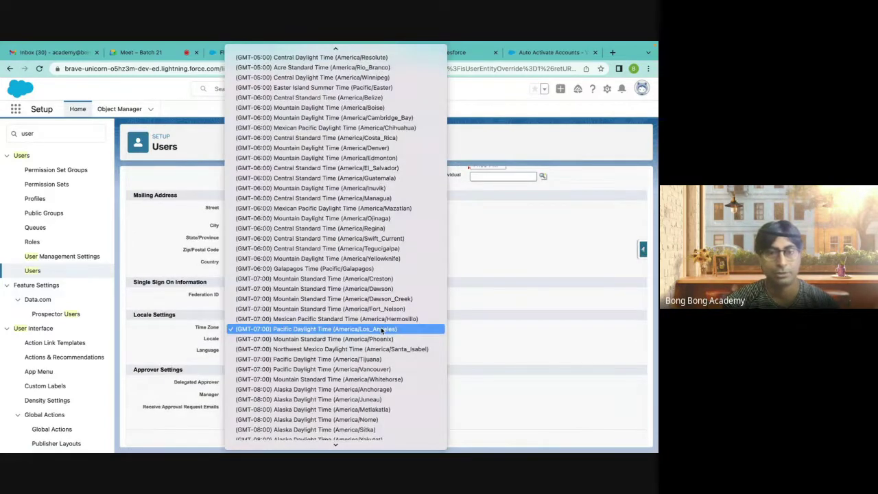
scroll(367, 361, "down", 1)
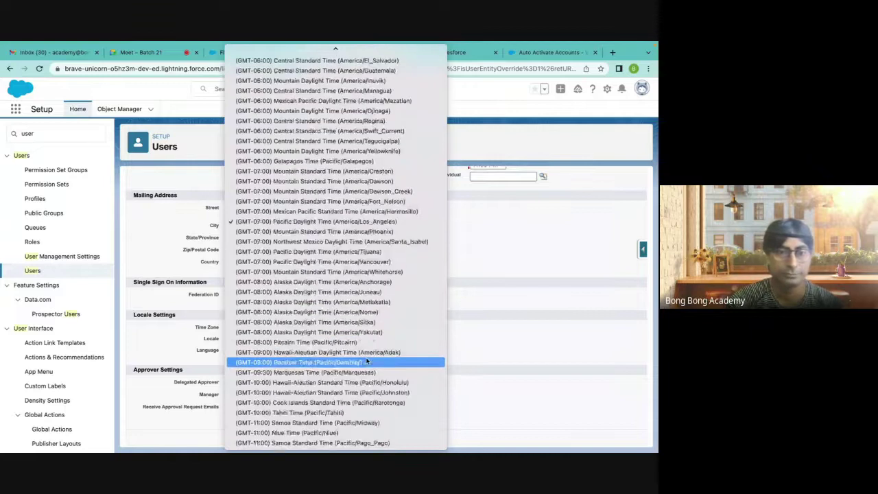
scroll(367, 361, "up", 10)
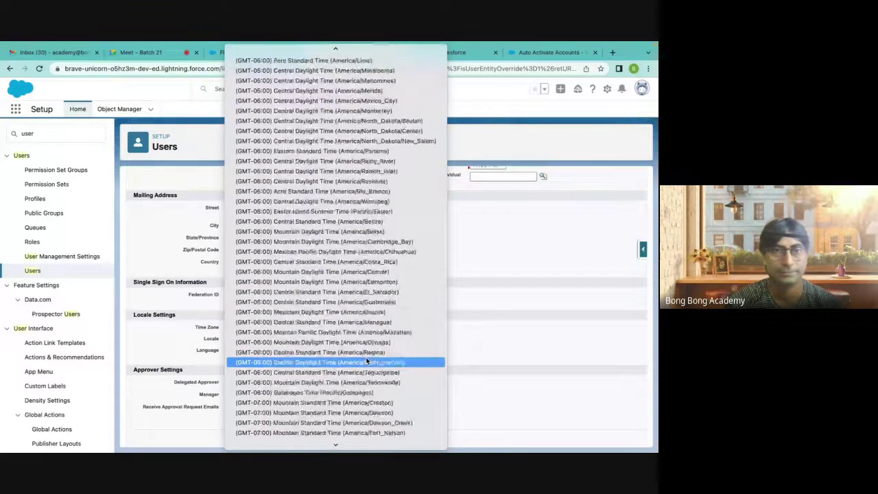
scroll(367, 360, "down", 10)
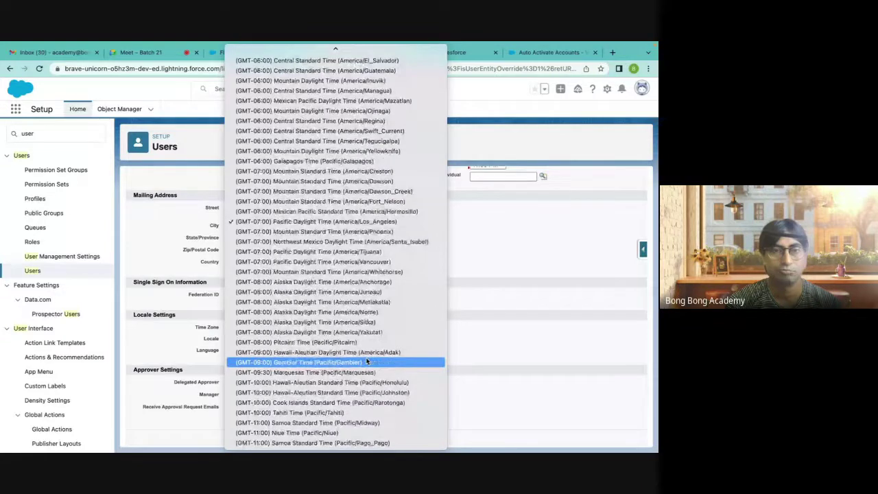
scroll(367, 361, "up", 3)
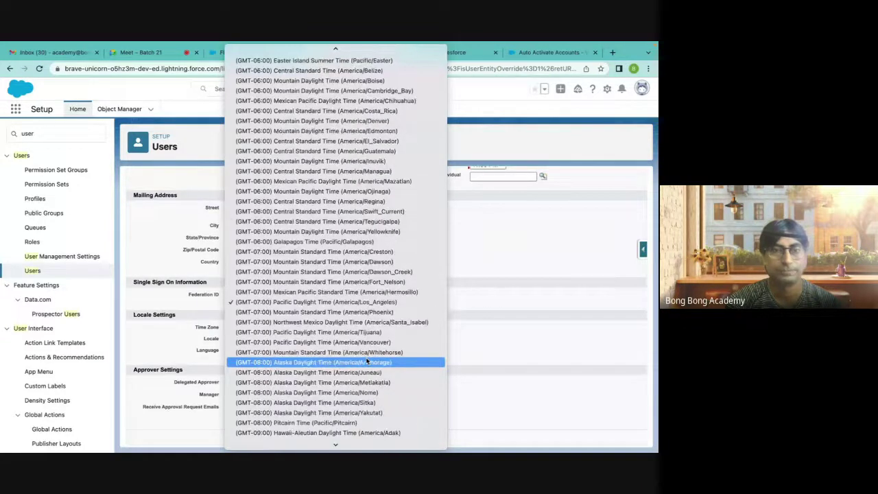
scroll(367, 361, "up", 20)
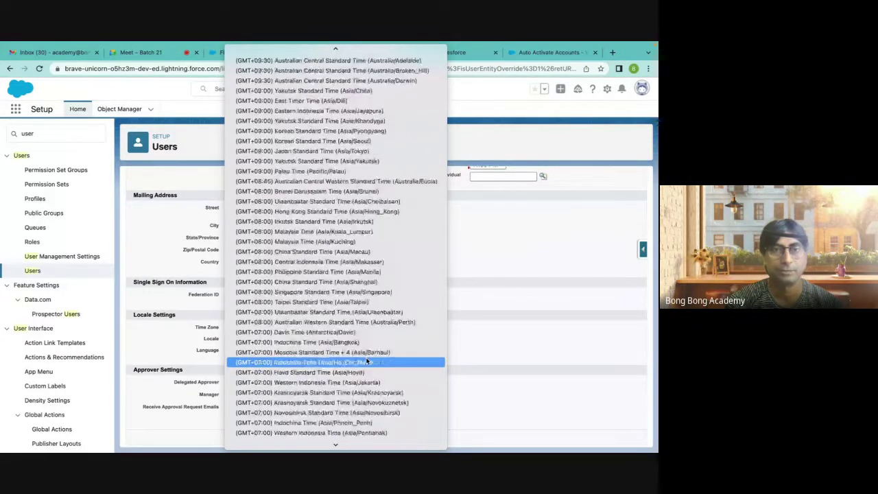
scroll(367, 361, "down", 10)
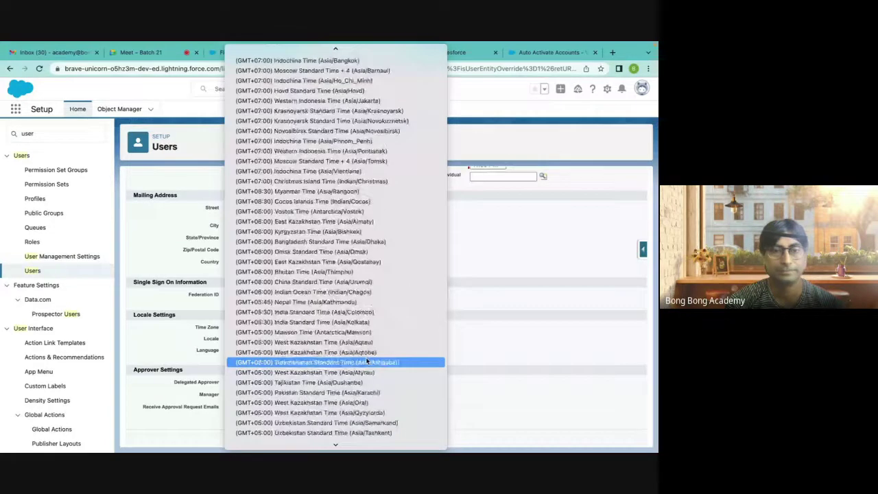
scroll(290, 413, "down", 3)
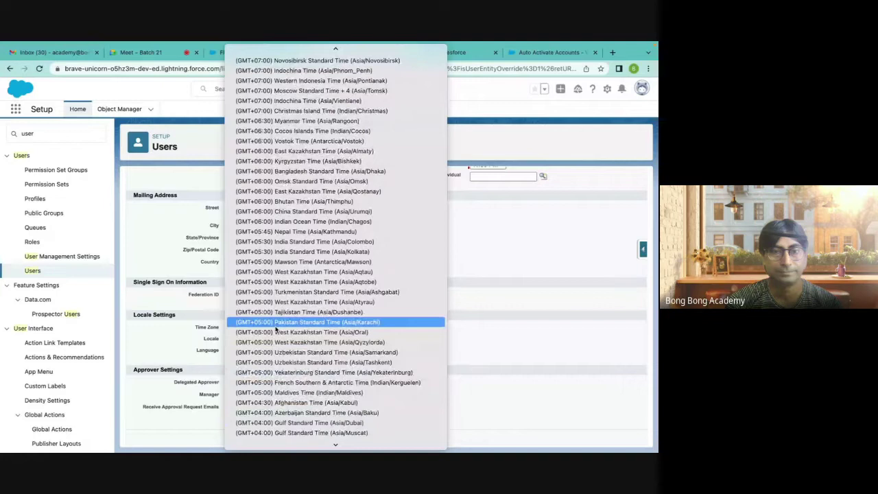
left_click(310, 252)
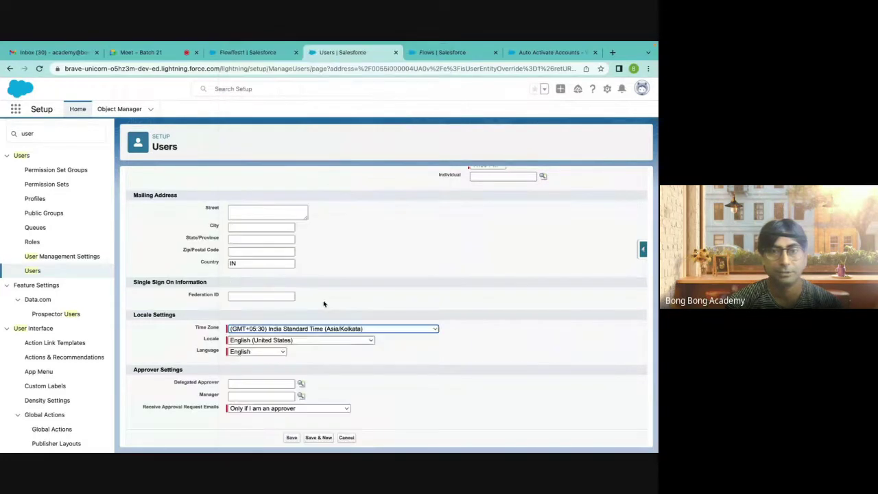
Set the user's Locale to English (India) and save the user record.
left_click(299, 339)
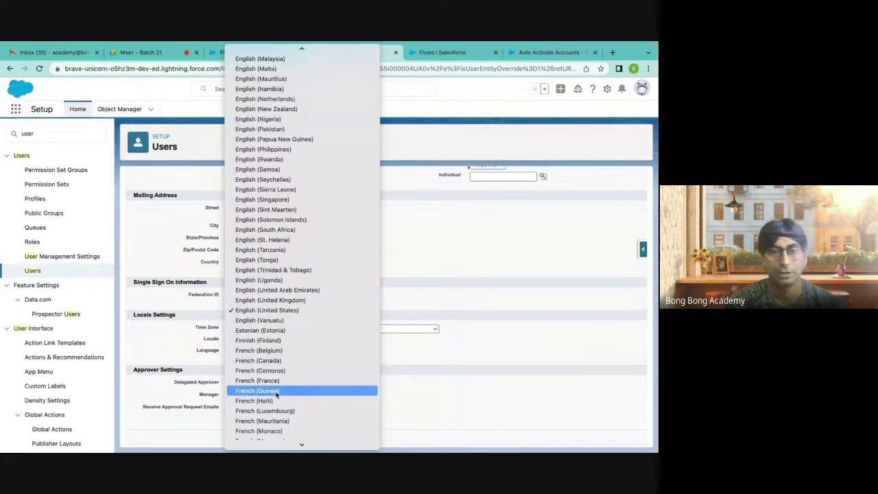
scroll(276, 388, "down", 3)
scroll(275, 137, "up", 2)
scroll(275, 120, "up", 5)
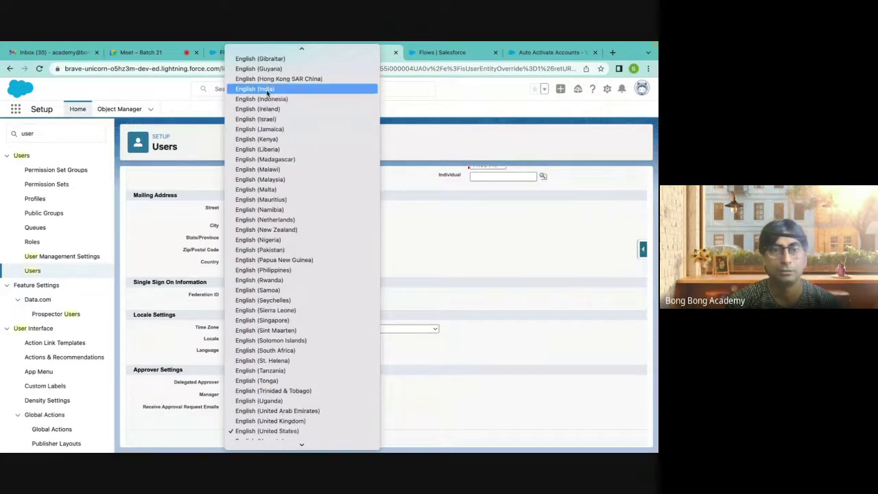
left_click(268, 88)
left_click(292, 438)
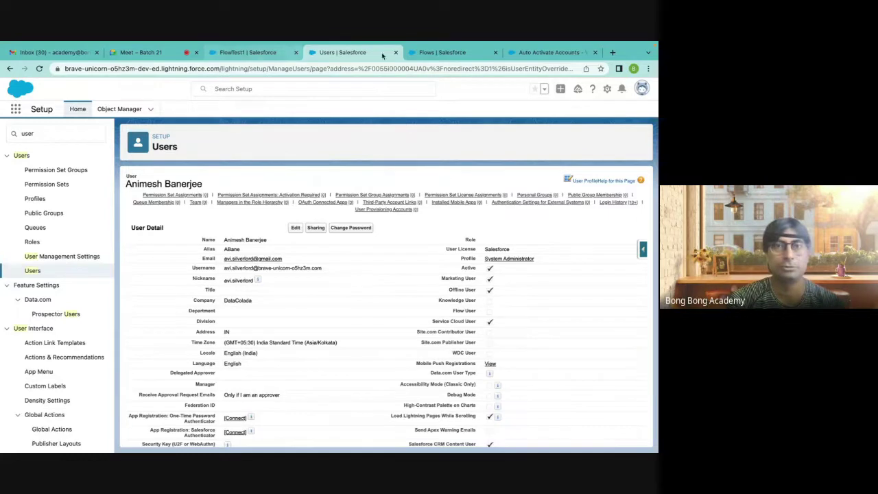
Reload the Flows list in Setup, sort it by process type and open the Auto Activate Accounts flow.
left_click(443, 52)
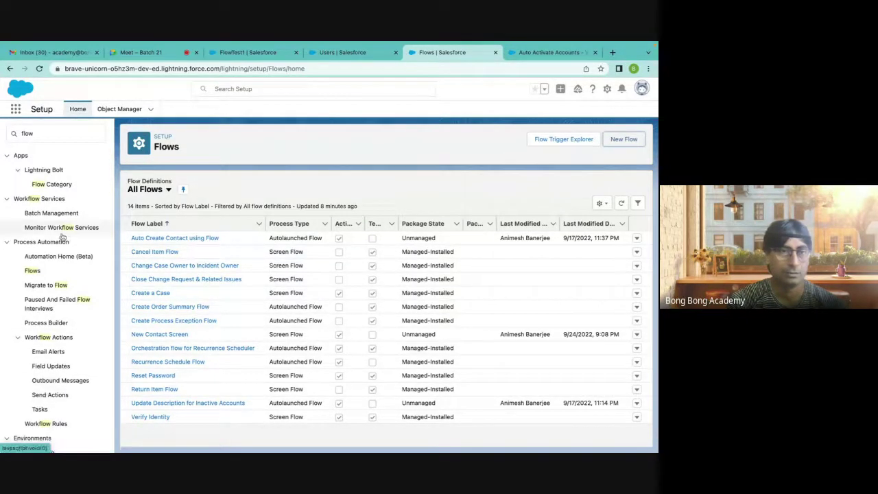
left_click(34, 271)
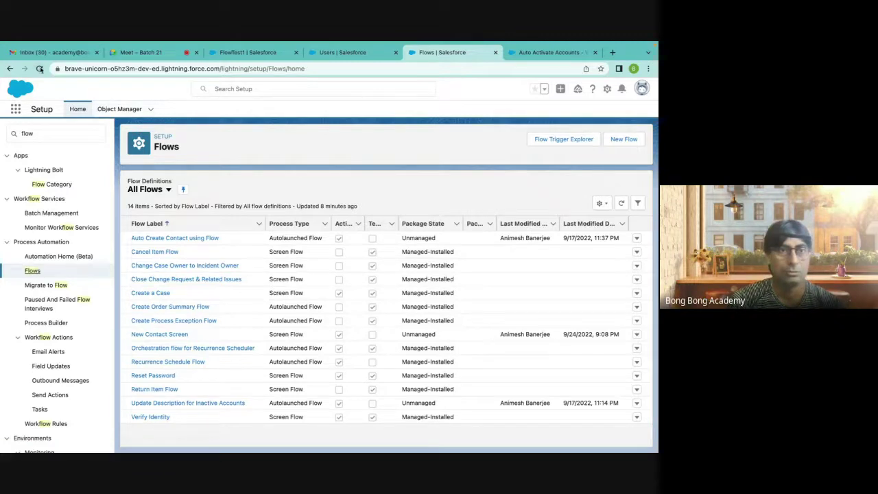
left_click(267, 53)
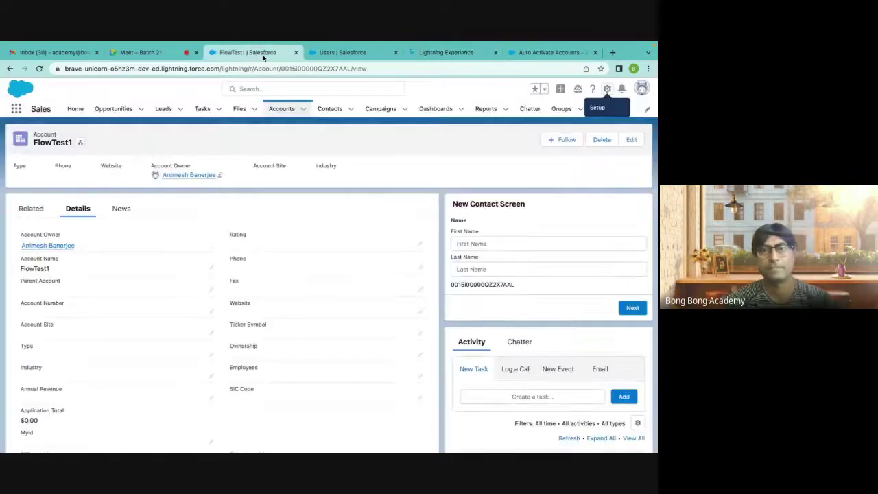
left_click(368, 53)
left_click(446, 52)
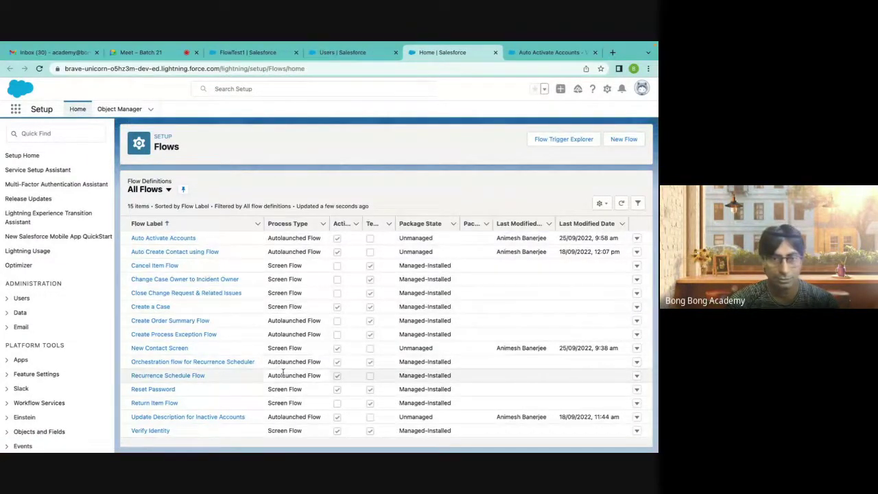
left_click(297, 225)
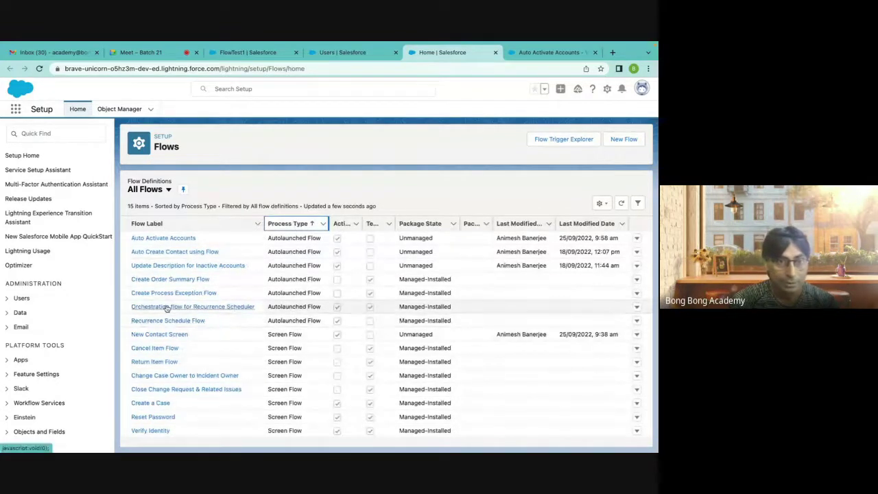
left_click(157, 238)
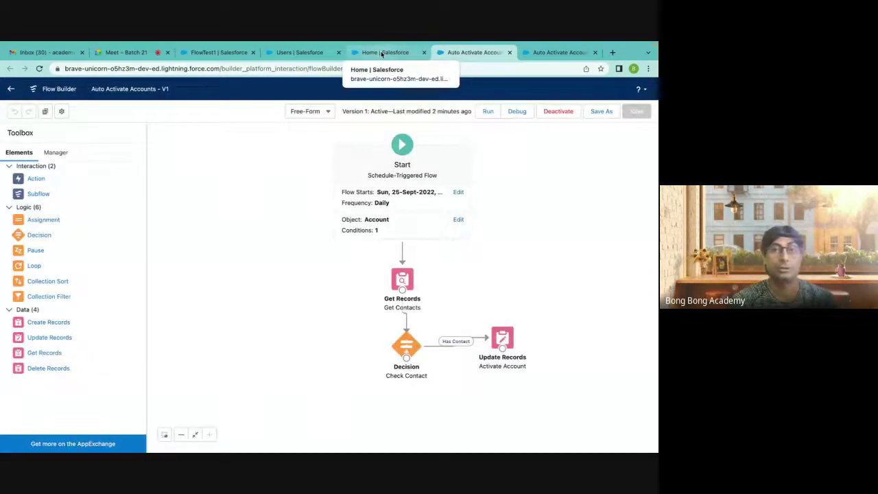
Review the Auto Activate Accounts flow's start schedule and confirm it as 25-Sept-2022, 10:00 am, Daily.
left_click(381, 53)
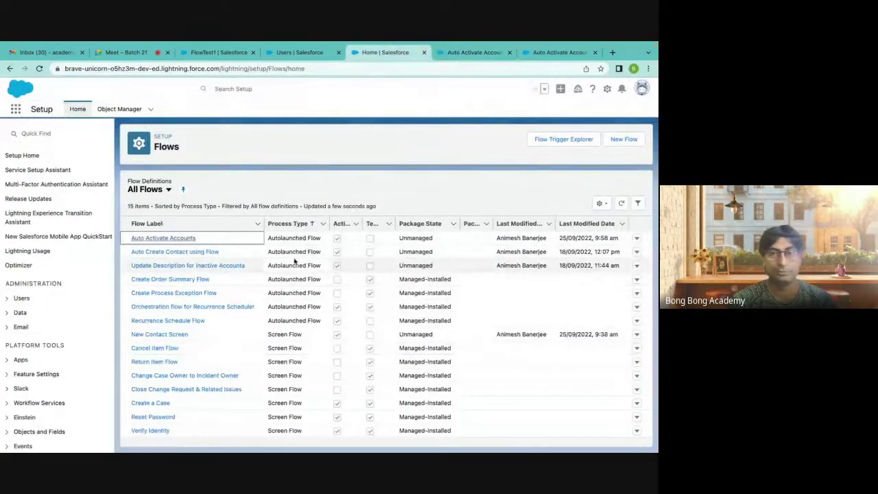
left_click(466, 52)
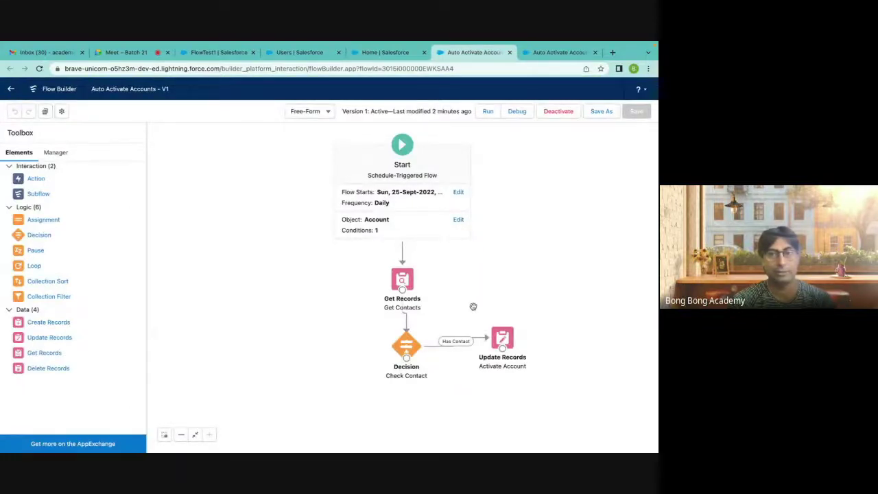
left_click(376, 195)
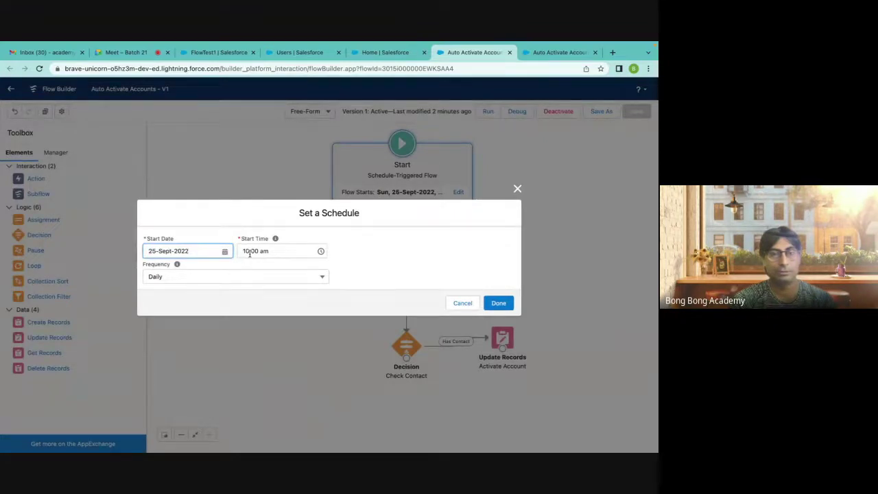
mouse_move(335, 44)
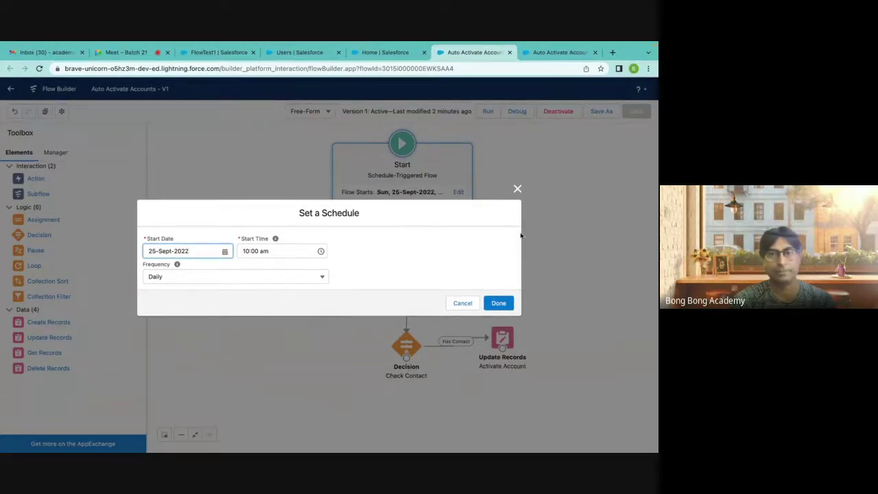
left_click(501, 302)
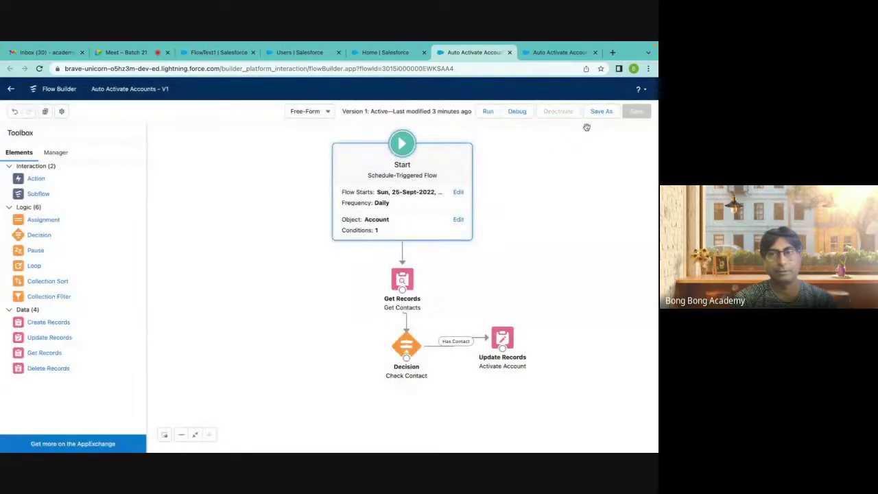
Save the Auto Activate Accounts flow as a new version and activate that version.
left_click(601, 111)
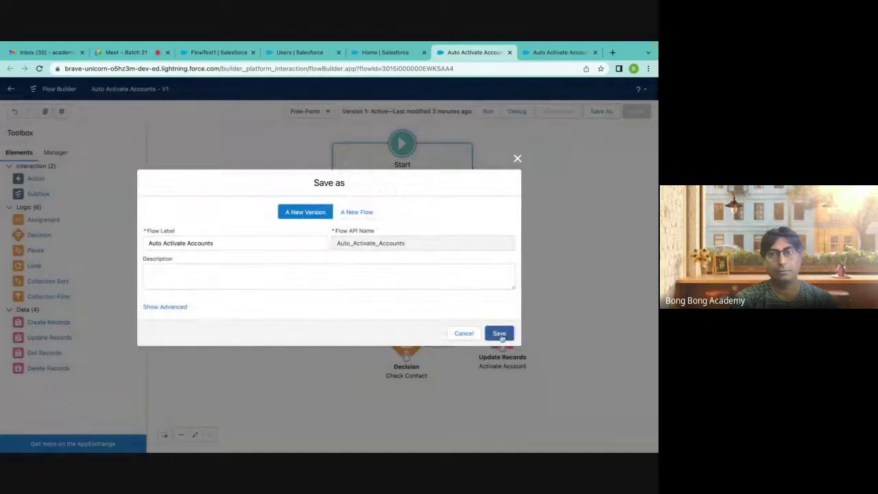
left_click(499, 334)
left_click(561, 113)
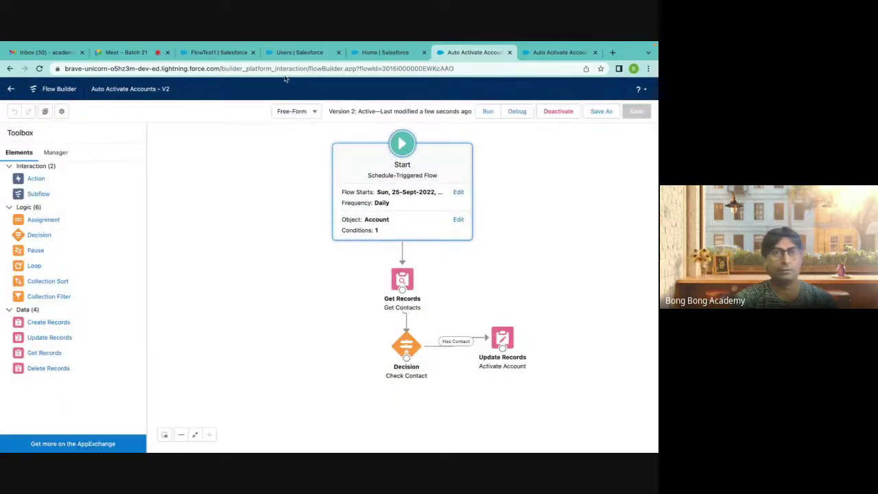
Reload the FlowTest1 account and check its Active and Last Modified By fields in the record details.
left_click(221, 58)
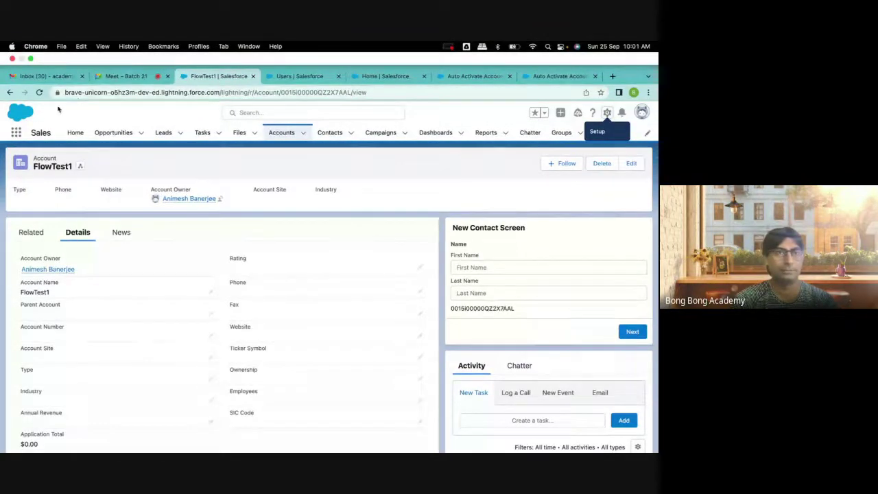
left_click(39, 93)
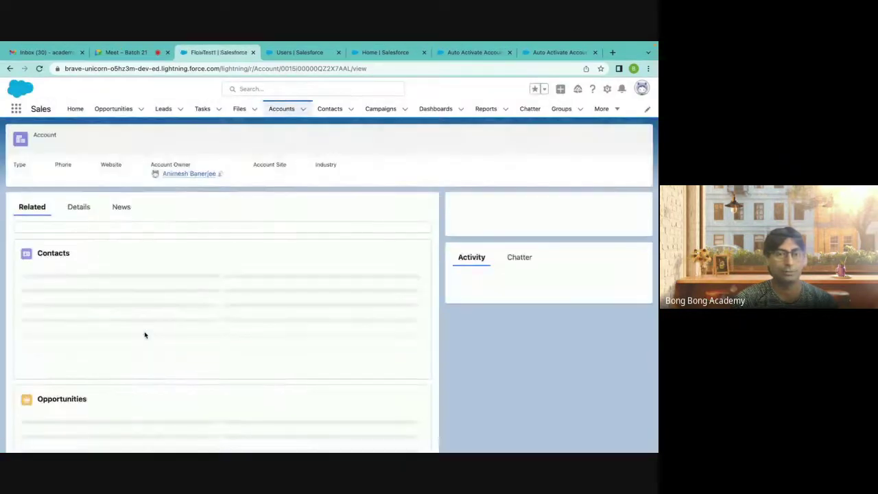
scroll(139, 333, "down", 10)
scroll(139, 333, "up", 10)
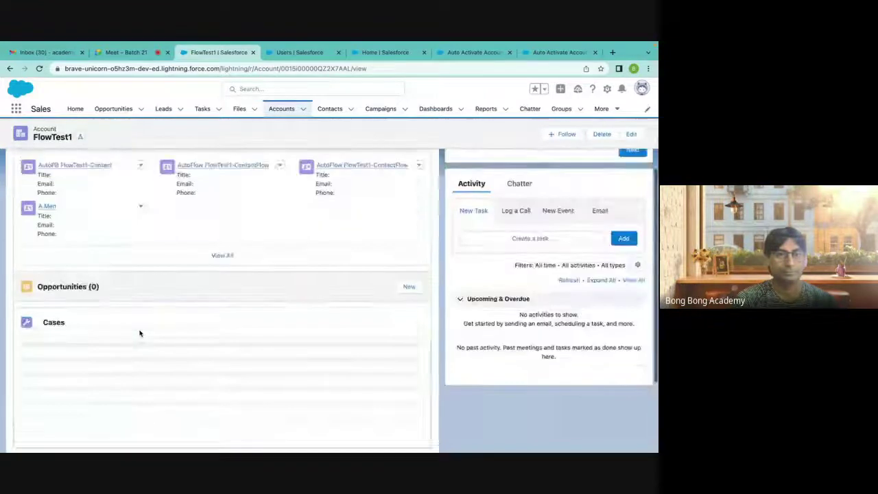
left_click(78, 208)
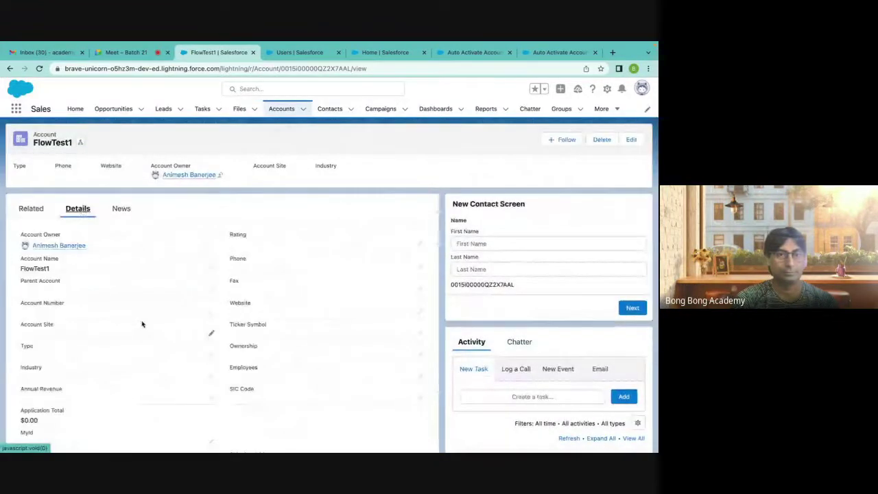
scroll(141, 323, "down", 5)
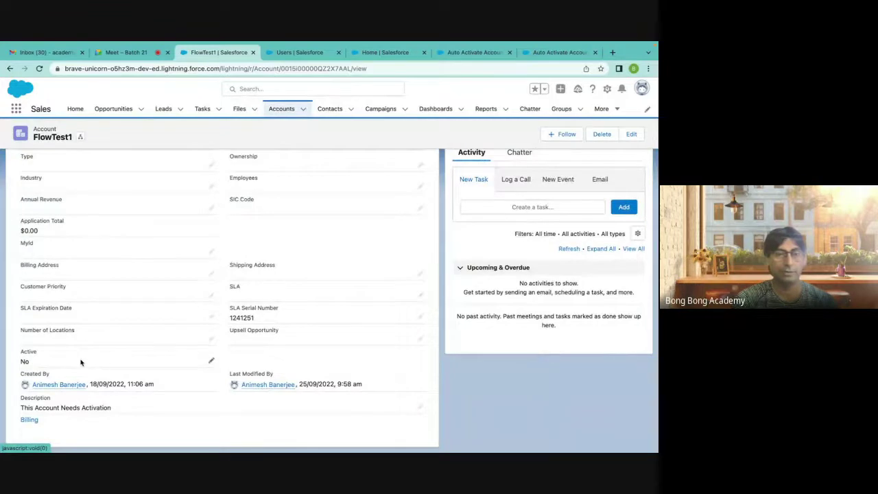
scroll(319, 206, "up", 10)
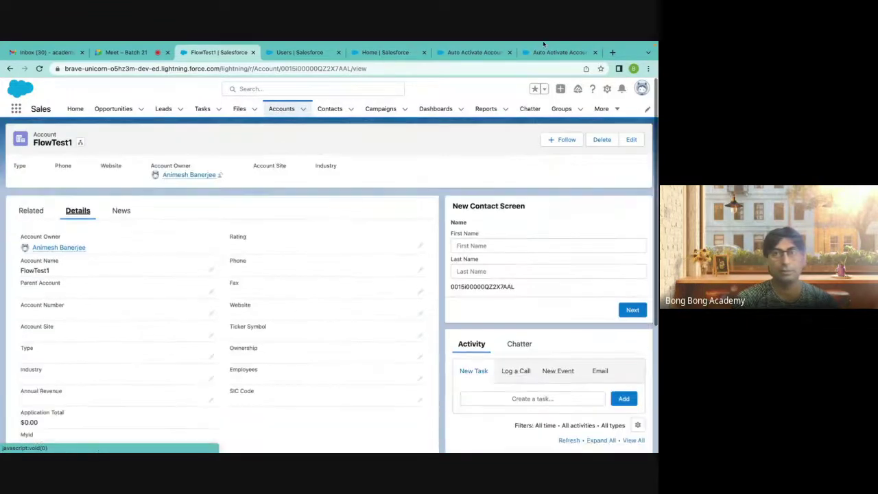
Try to run version 1 of the Auto Activate Accounts flow directly and close the run page.
left_click(549, 77)
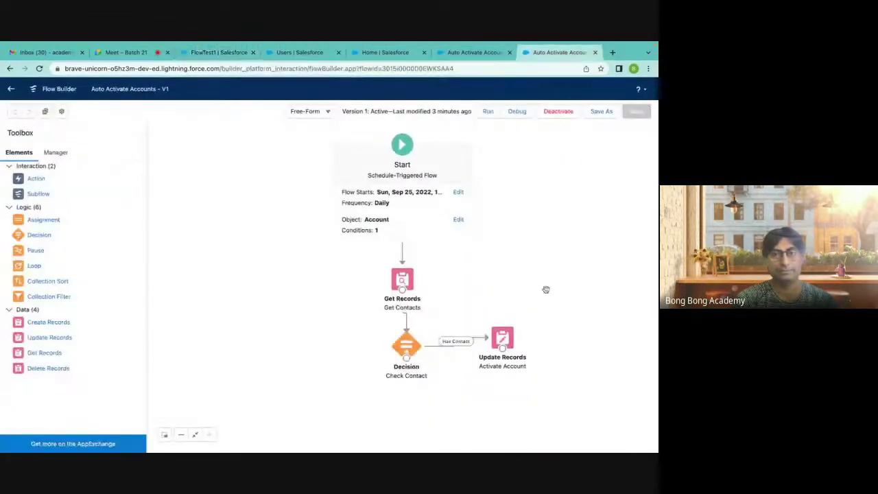
left_click(487, 113)
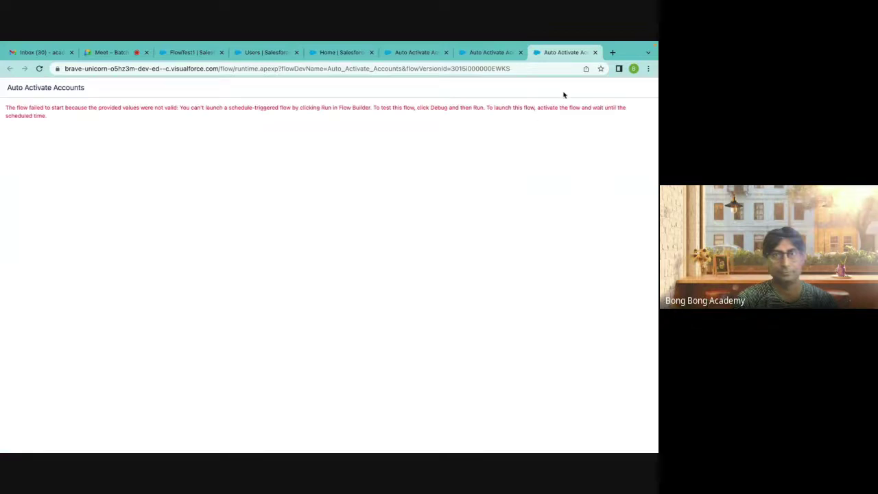
left_click(594, 52)
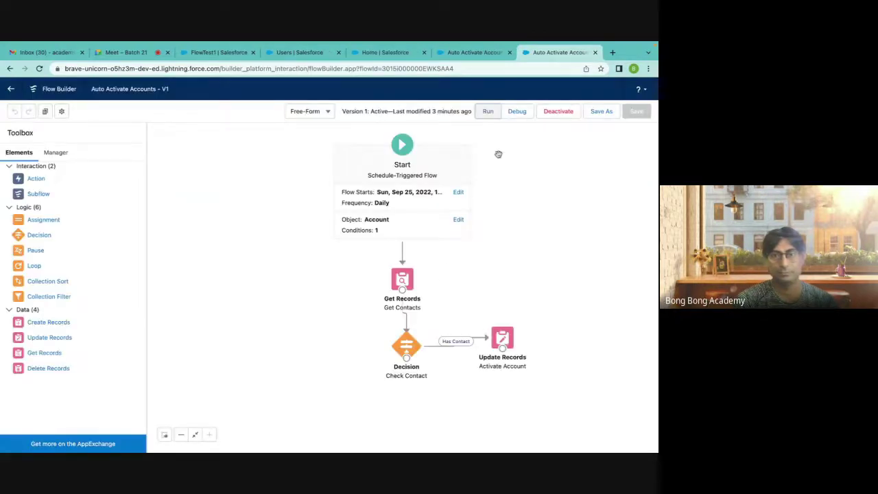
Debug version 1 of the flow without rollback mode and compare the interview's starting Account ID with the FlowTest1 record.
left_click(519, 111)
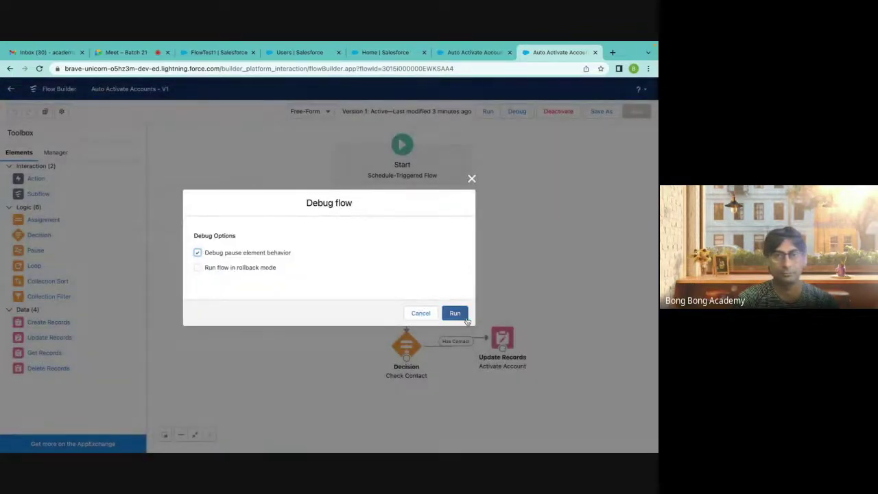
left_click(452, 314)
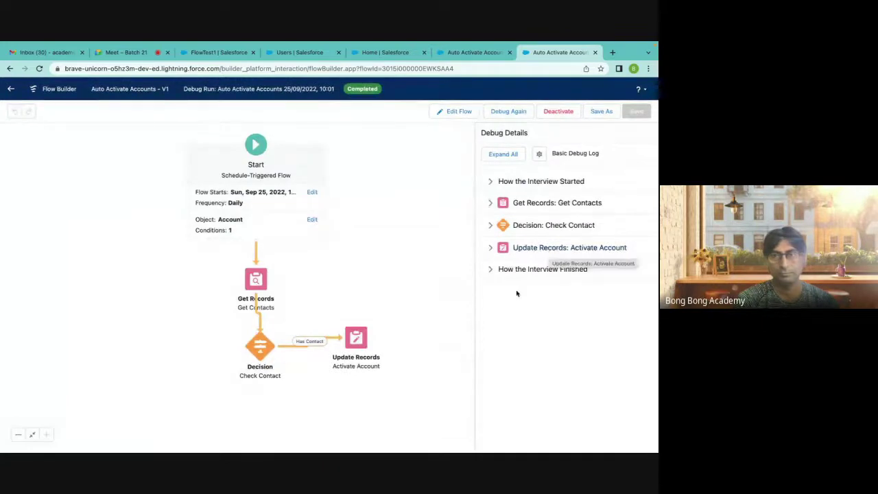
left_click(490, 183)
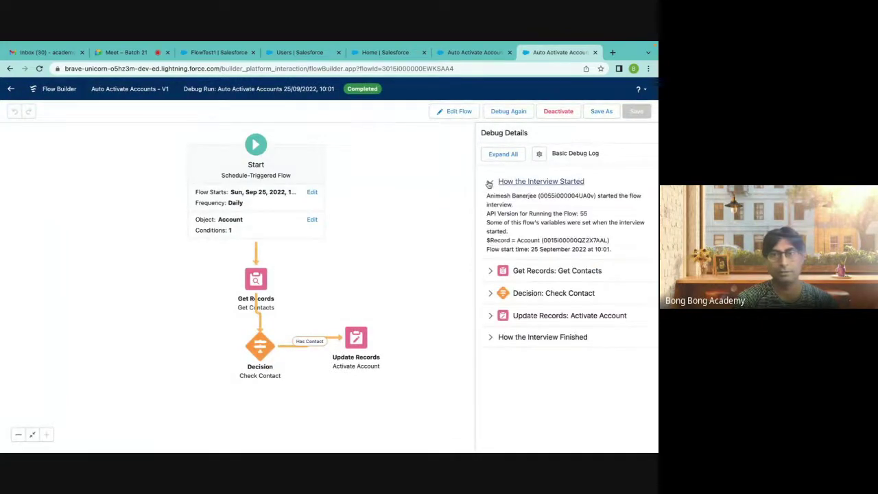
double_click(592, 240)
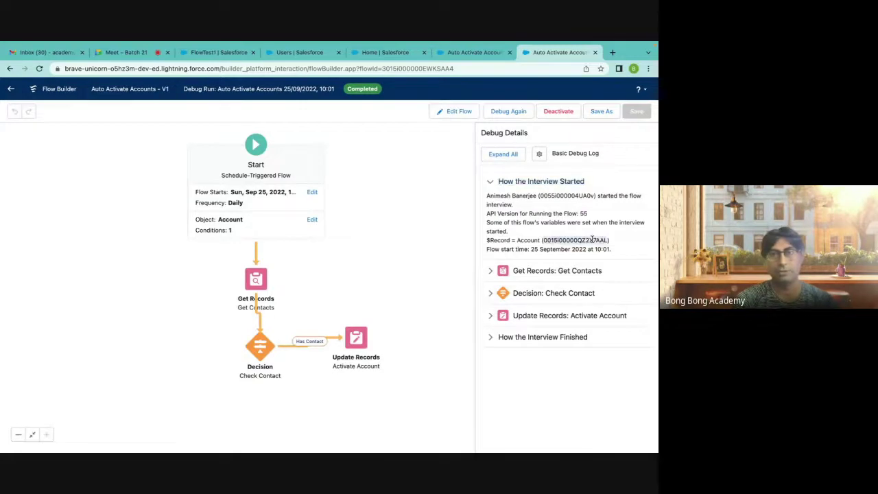
left_click(220, 54)
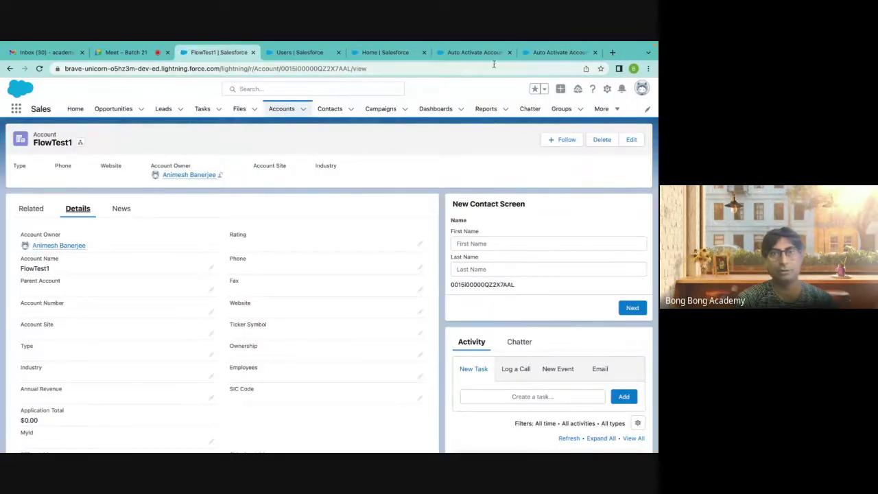
left_click(559, 52)
Examine the debug details for Get Contacts, Check Contact, Activate Account and how the interview finished.
left_click(522, 272)
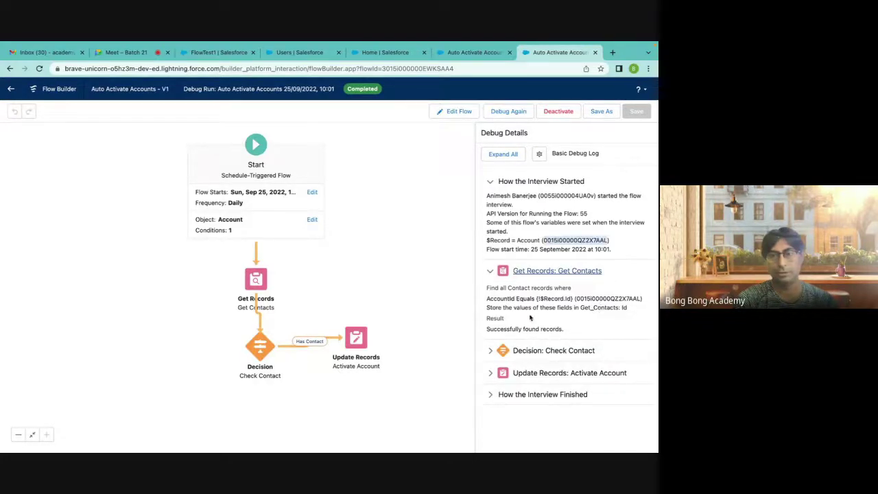
left_click(522, 351)
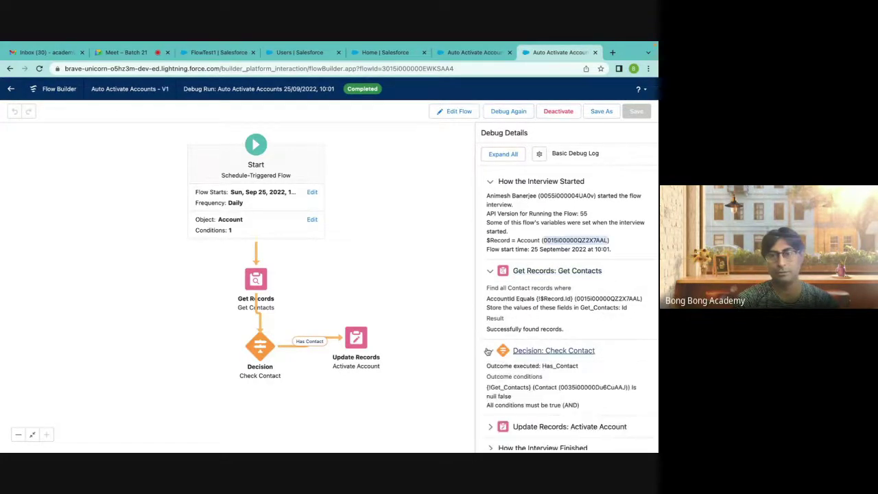
scroll(487, 351, "down", 1)
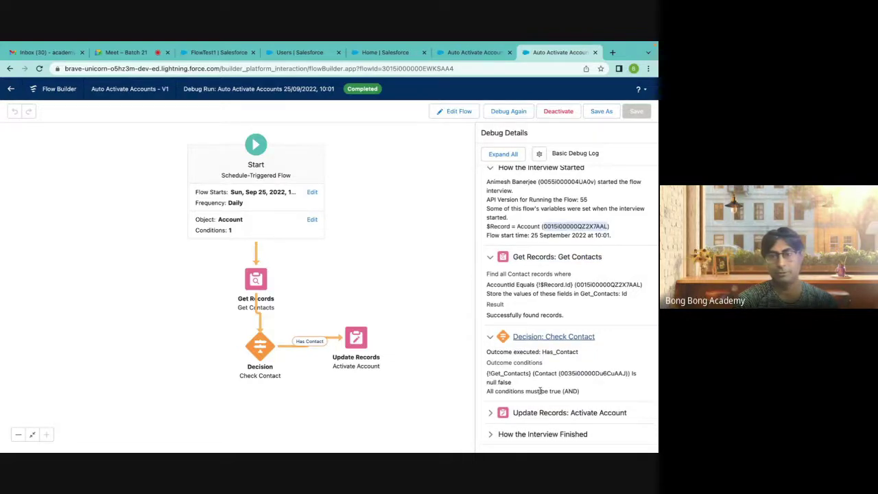
left_click(490, 414)
scroll(520, 392, "down", 3)
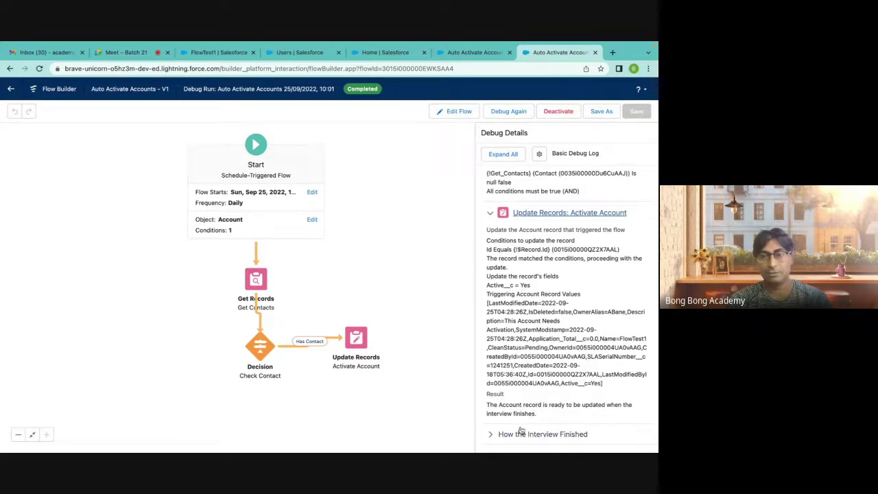
left_click(491, 434)
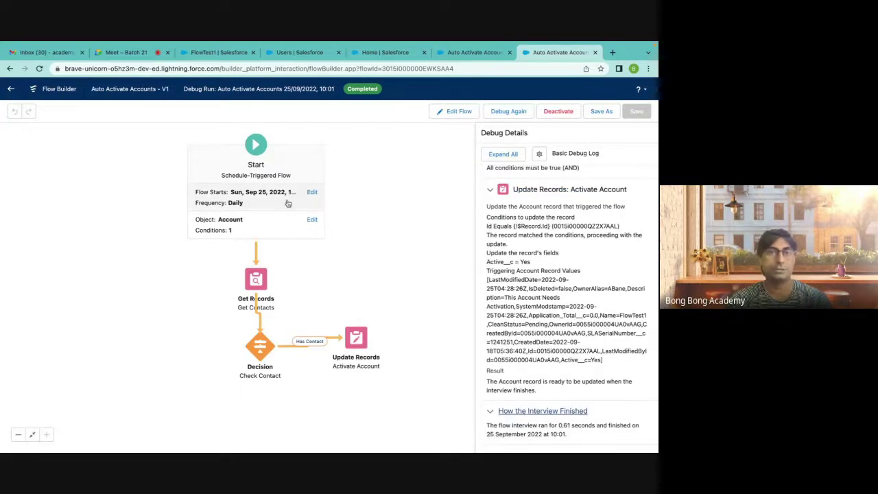
Reload the FlowTest1 account after the debug run and check its Active and Description fields.
left_click(195, 53)
scroll(81, 364, "down", 3)
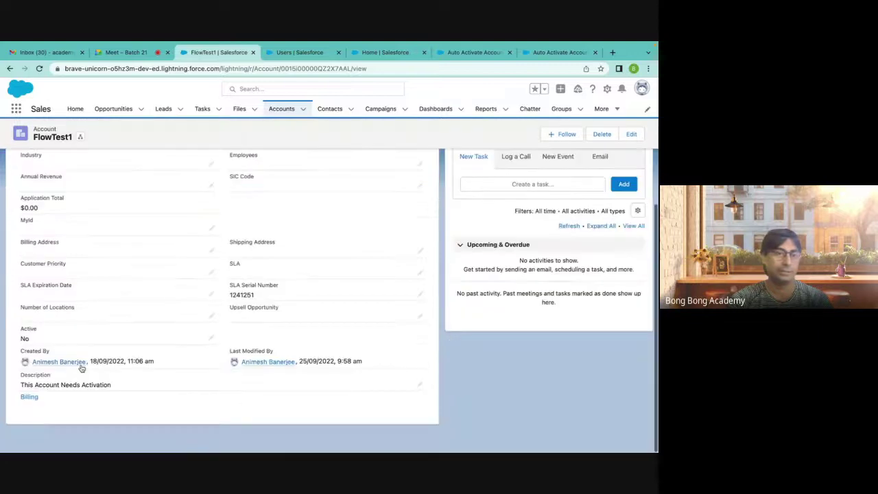
key("ctrl+r")
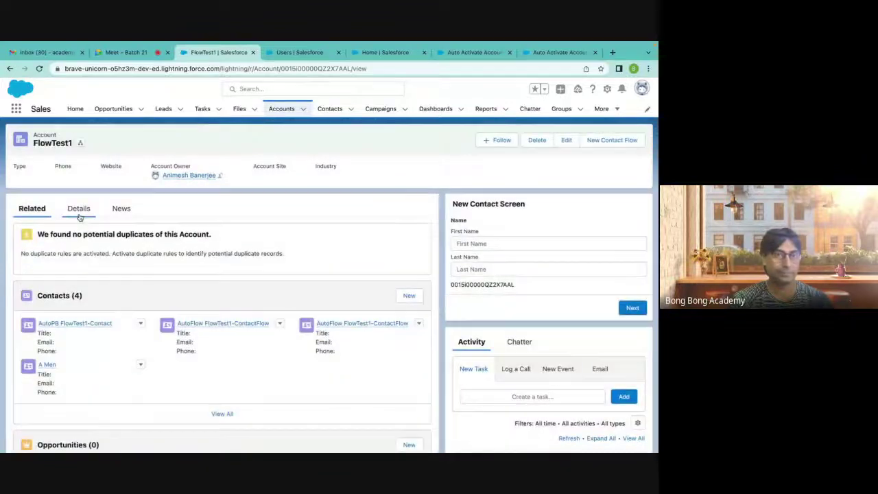
left_click(78, 209)
scroll(112, 307, "down", 2)
scroll(112, 308, "down", 3)
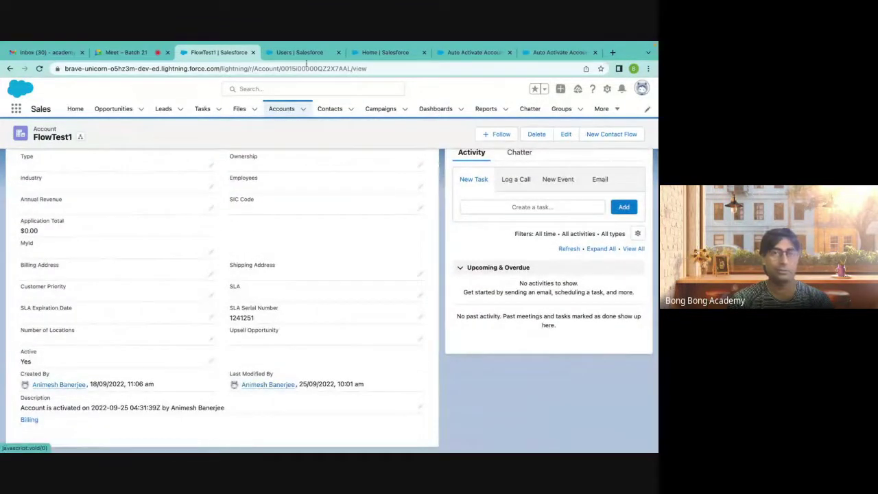
Close both Auto Activate Accounts flow pages, the Setup Flows page and the Users page, keeping the FlowTest1 account open.
left_click(557, 52)
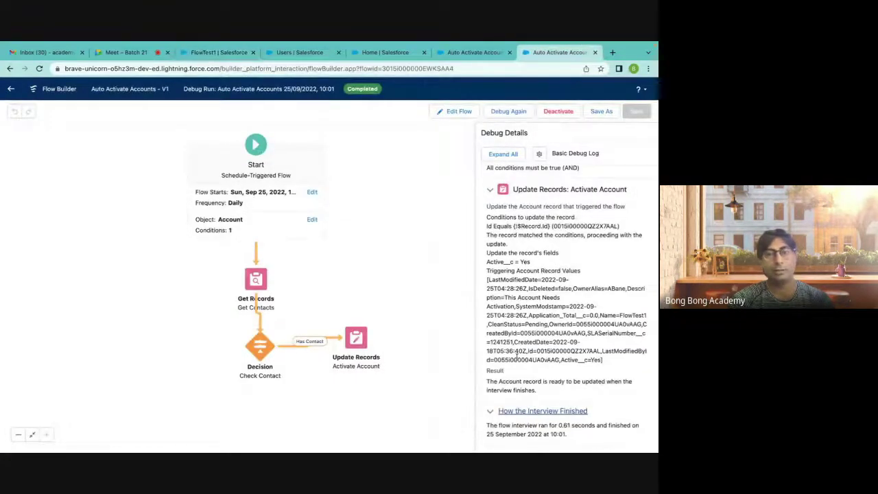
left_click(595, 52)
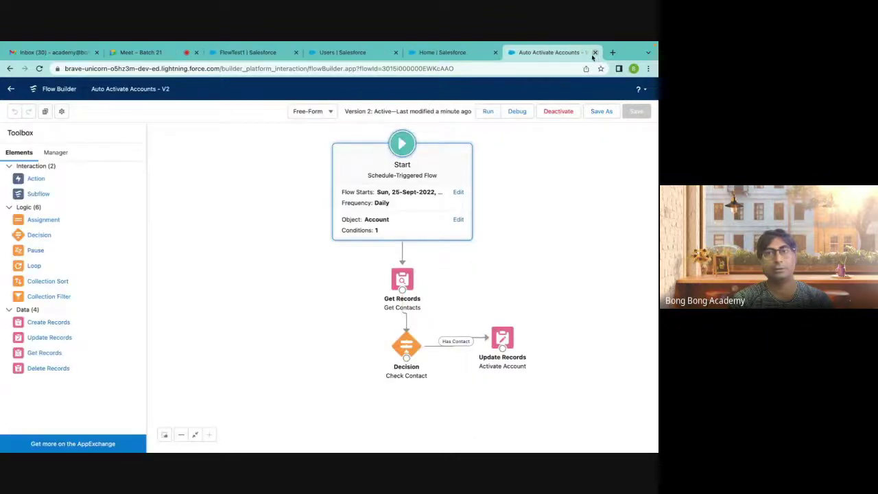
left_click(594, 53)
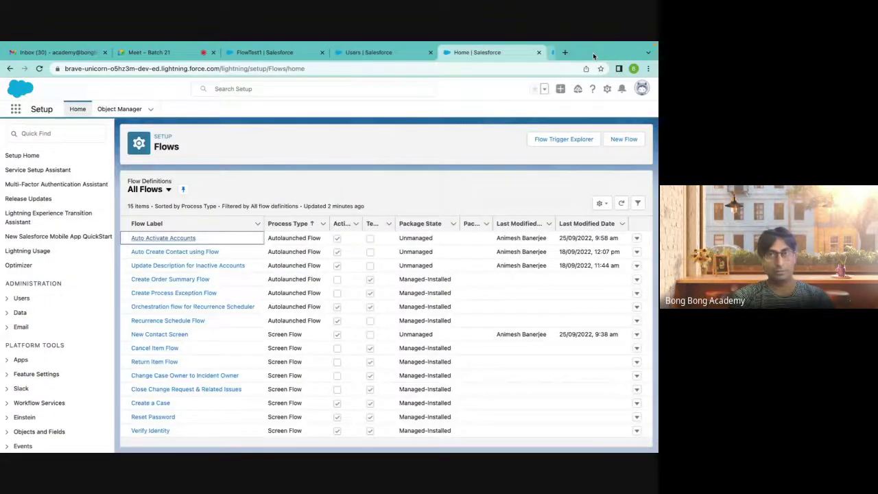
left_click(591, 52)
left_click(489, 52)
left_click(434, 53)
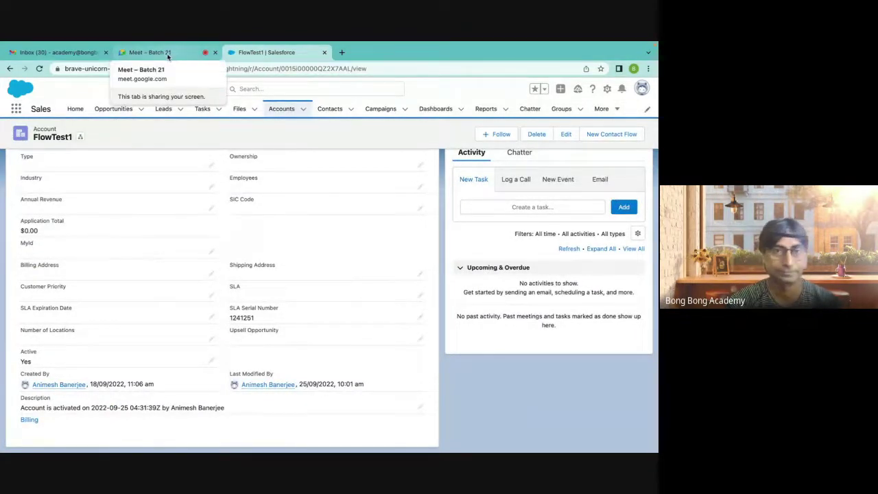
Open Setup from the FlowTest1 account, search for "flow" and bring up the list of all flows.
left_click(607, 89)
left_click(567, 114)
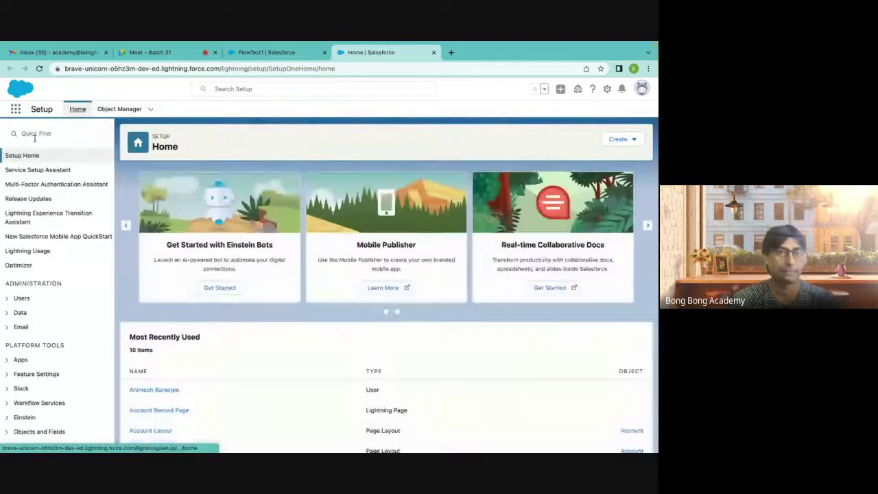
left_click(62, 133)
type("flow")
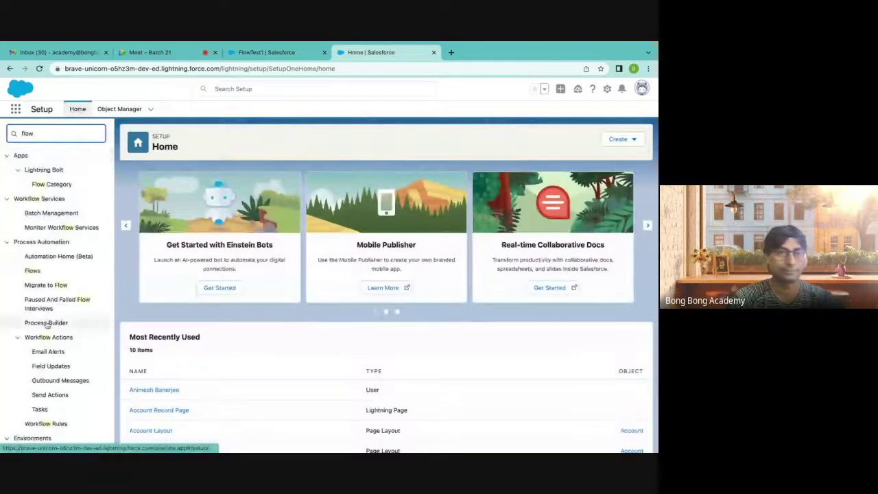
left_click(32, 272)
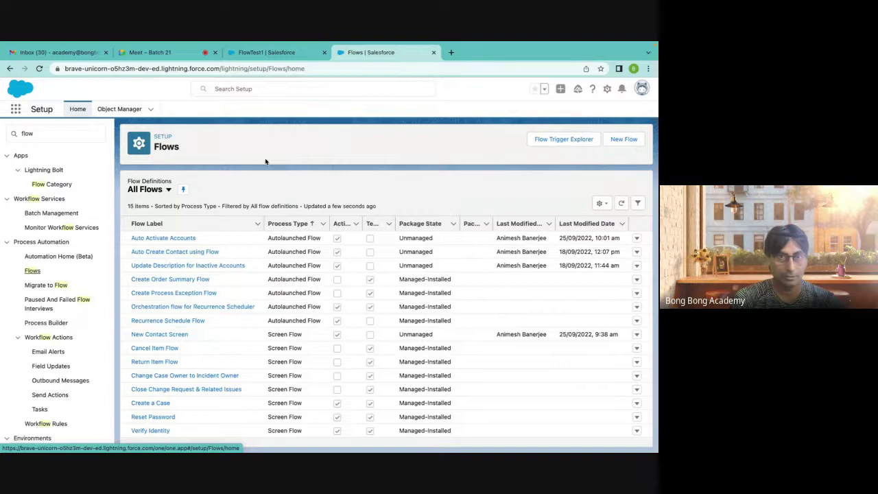
Close the FlowTest1 account and Flows list pages and return to the Google Meet call.
left_click(268, 52)
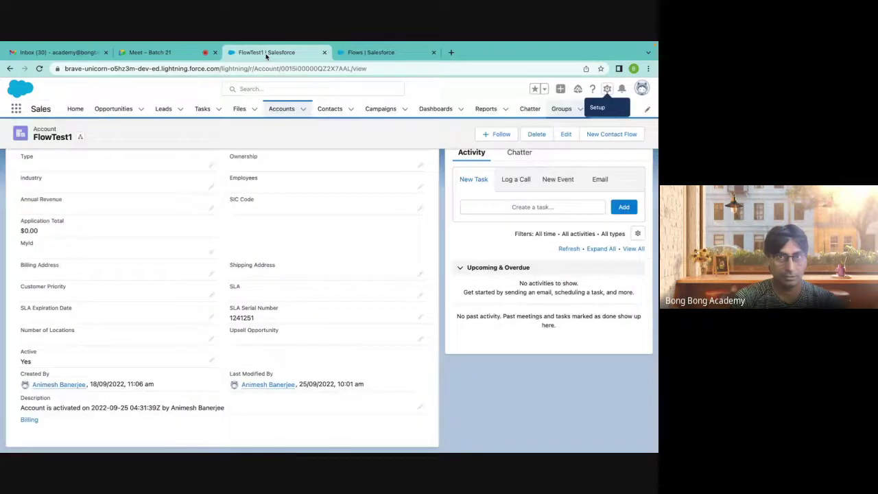
left_click(358, 55)
left_click(271, 53)
left_click(149, 52)
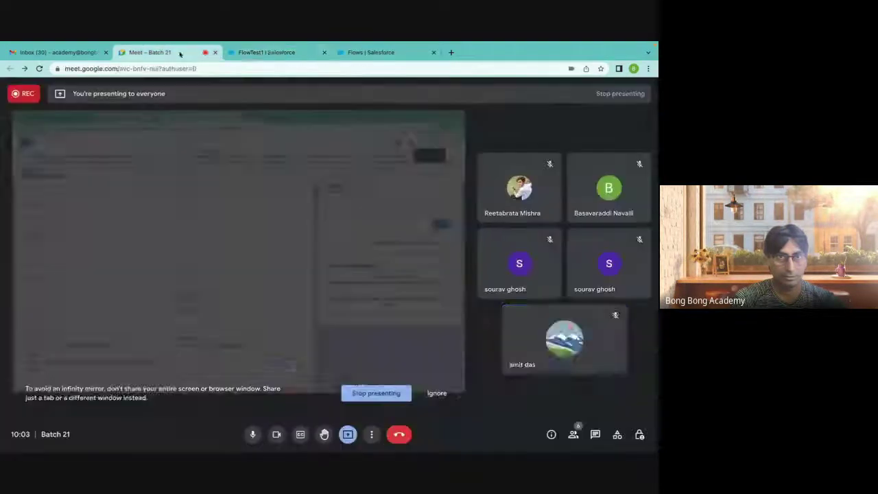
left_click(275, 53)
left_click(324, 52)
left_click(325, 53)
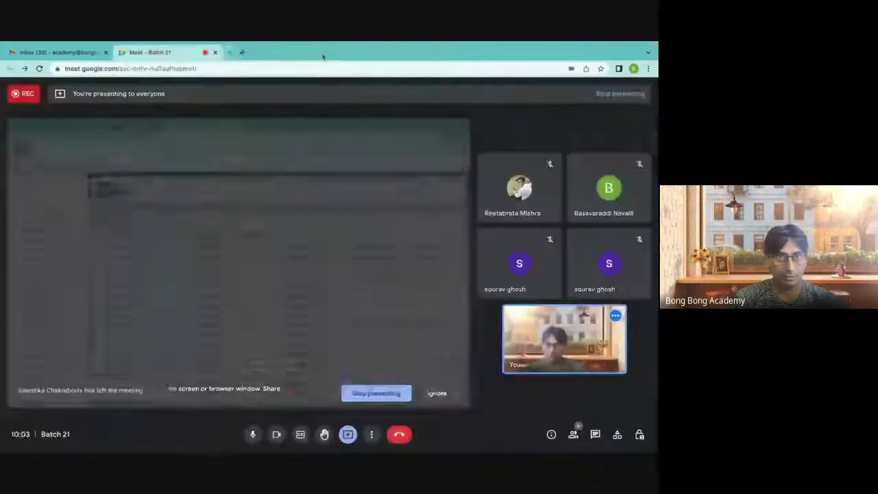